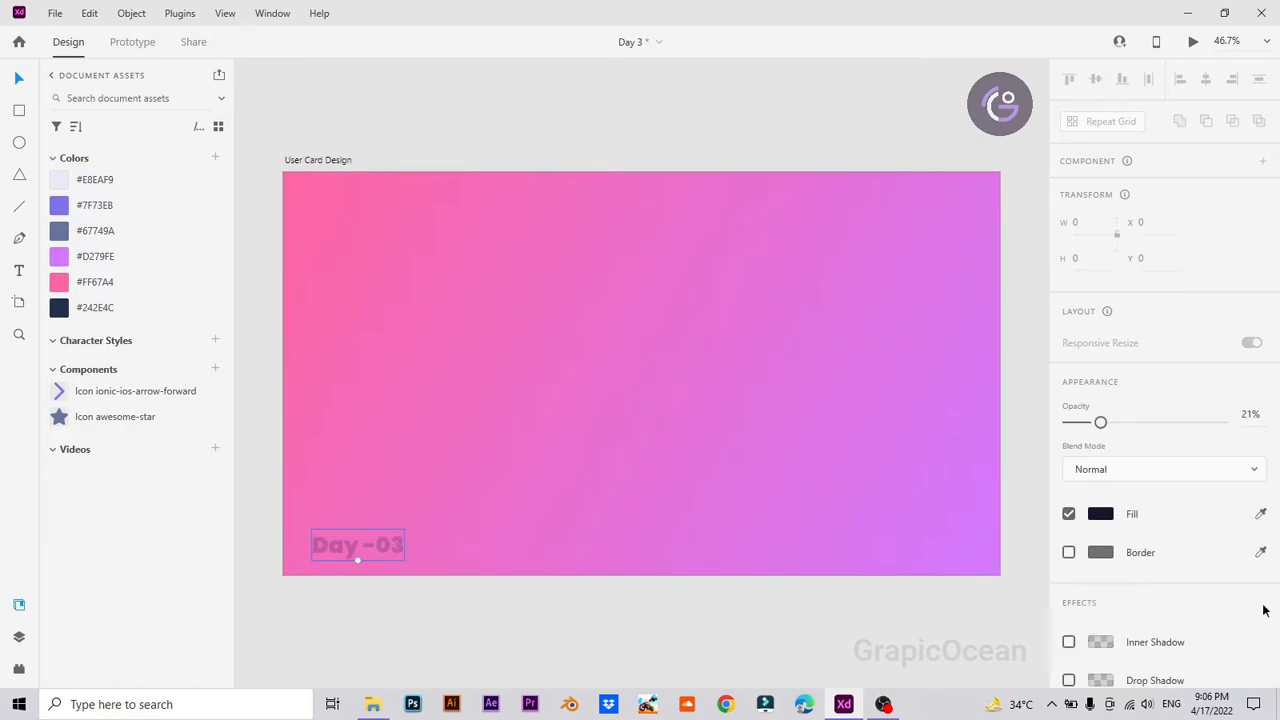
Step: Change the "Day -03" text's fill to white and raise its opacity to 89%
{"action": "scroll", "coordinate": [1102, 530], "scroll_direction": "down", "scroll_amount": 4}
{"action": "left_click", "coordinate": [1100, 527]}
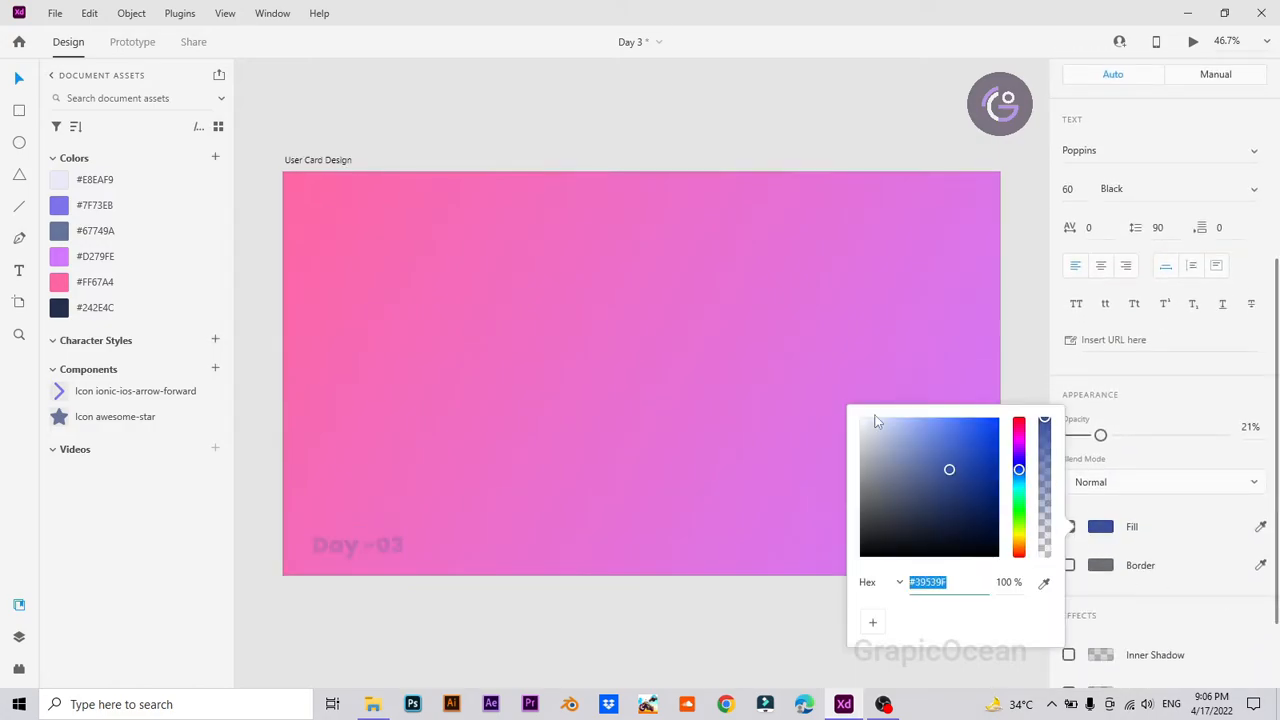
{"action": "left_click_drag", "start_coordinate": [951, 466], "coordinate": [808, 388]}
{"action": "left_click", "coordinate": [808, 388]}
{"action": "left_click", "coordinate": [518, 570]}
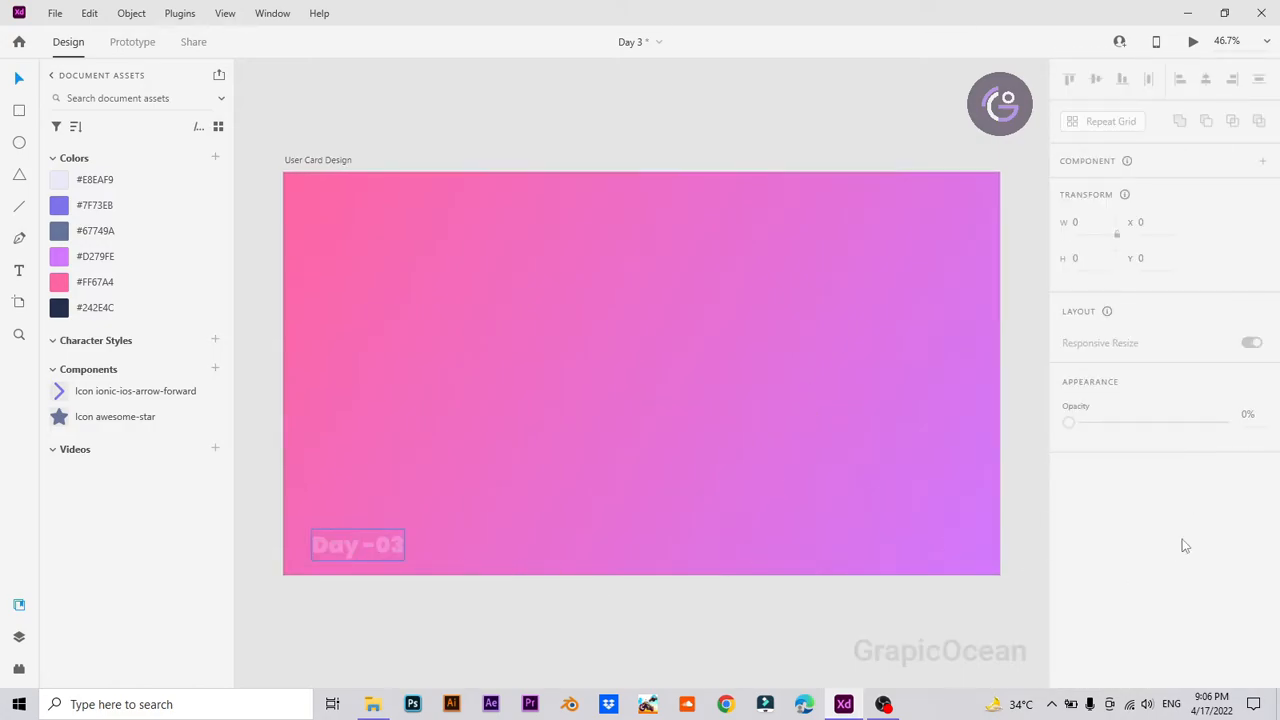
{"action": "scroll", "coordinate": [1117, 510], "scroll_direction": "down", "scroll_amount": 3}
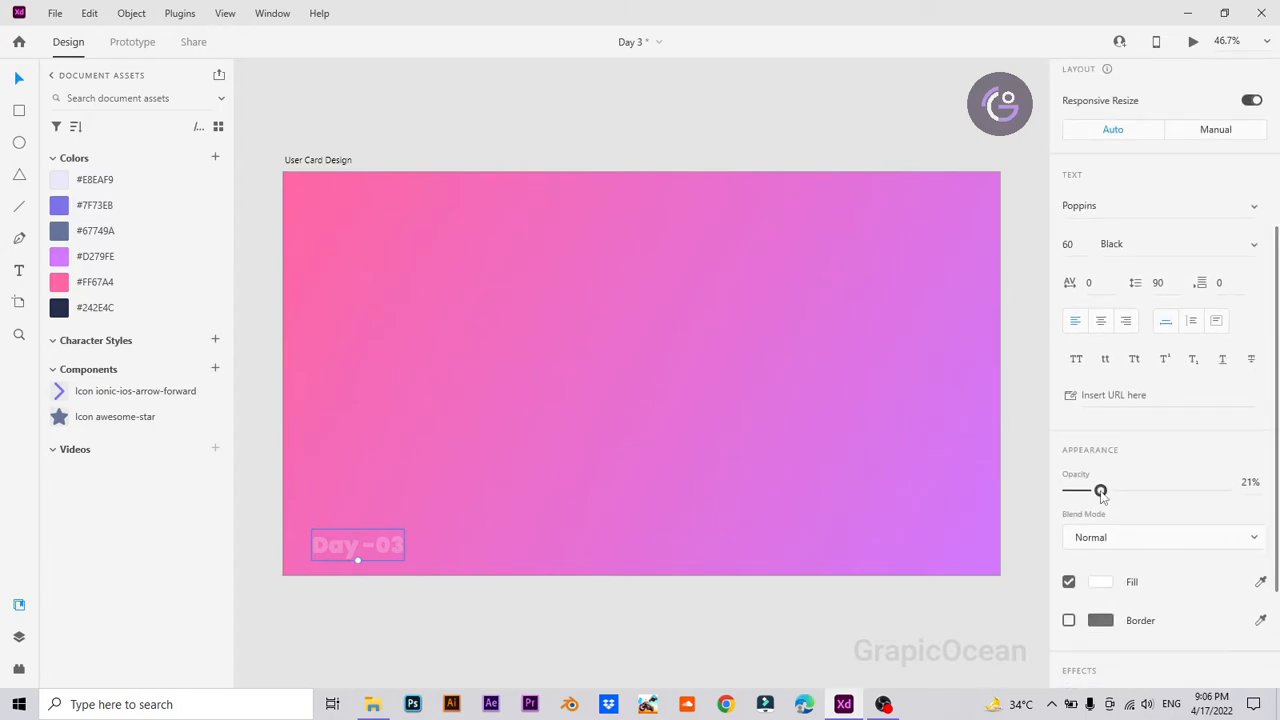
{"action": "left_click_drag", "start_coordinate": [1101, 492], "coordinate": [1205, 492]}
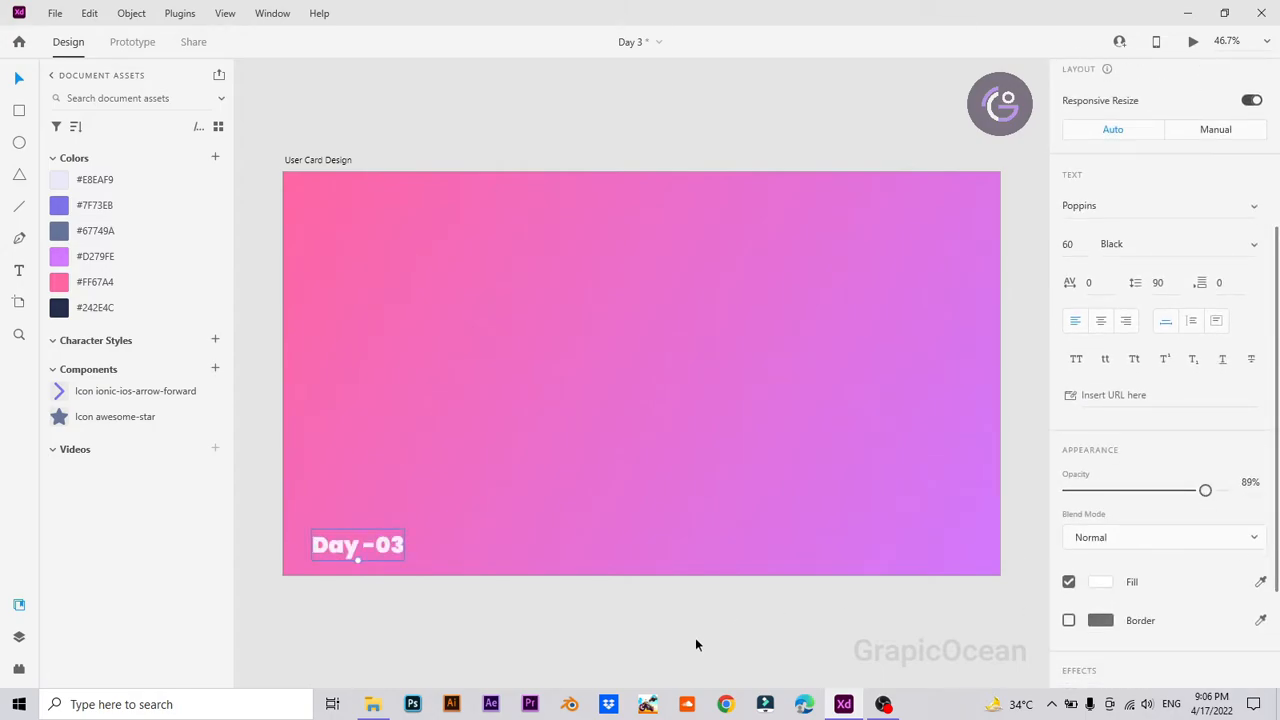
Step: Draw a white rectangle about 431 × 568 near the middle of the artboard
{"action": "left_click", "coordinate": [697, 644]}
{"action": "left_click_drag", "start_coordinate": [546, 294], "coordinate": [708, 506]}
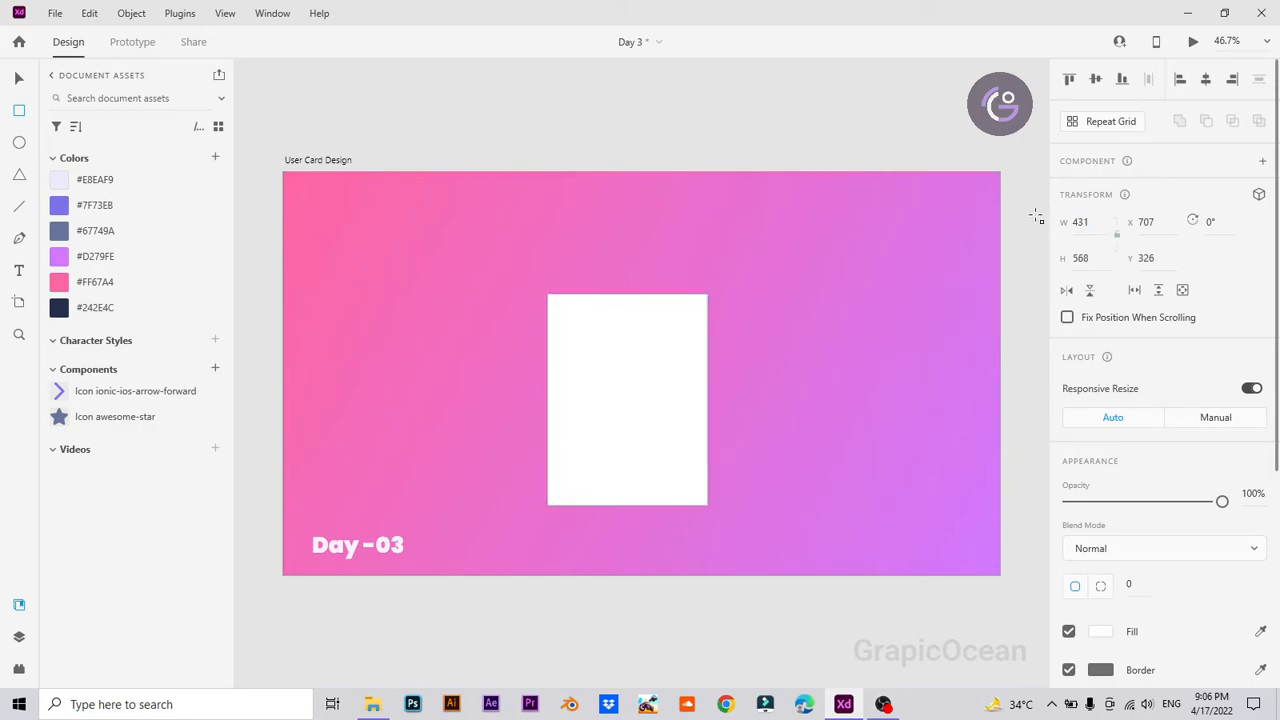
{"action": "key", "text": "6"}
{"action": "key", "text": "9"}
{"action": "key", "text": "4"}
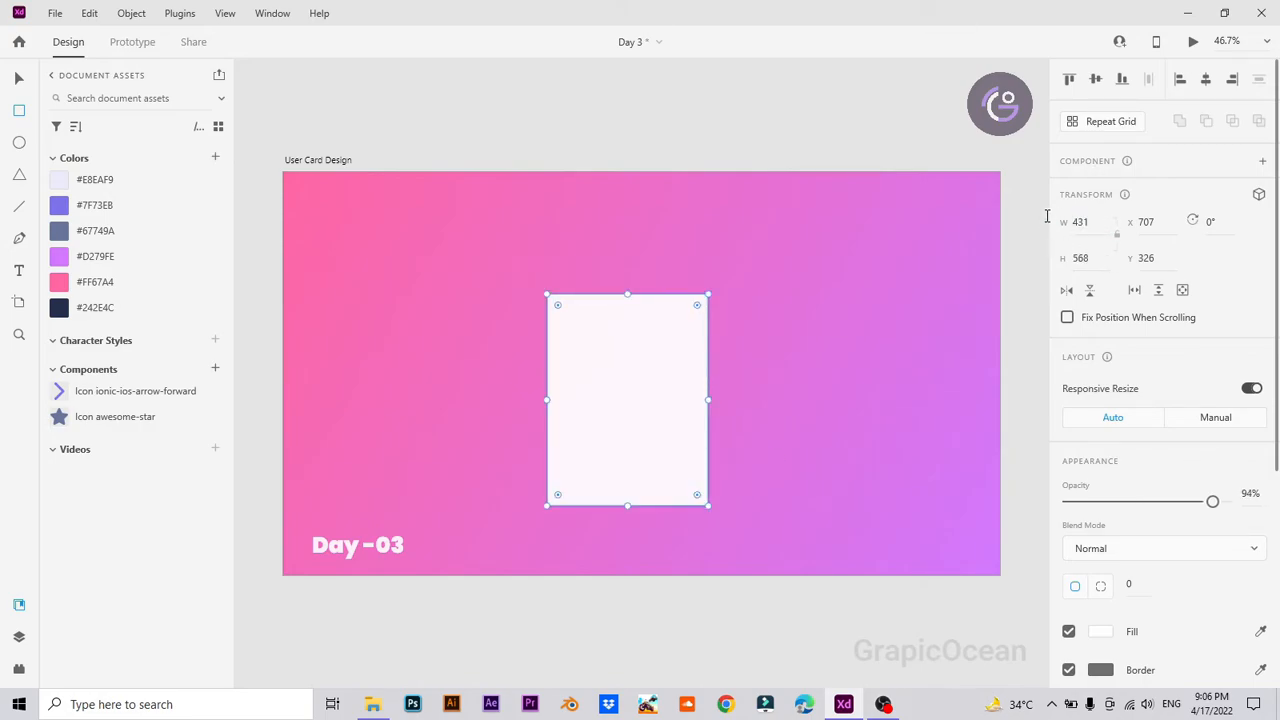
{"action": "left_click_drag", "start_coordinate": [1153, 497], "coordinate": [1278, 515]}
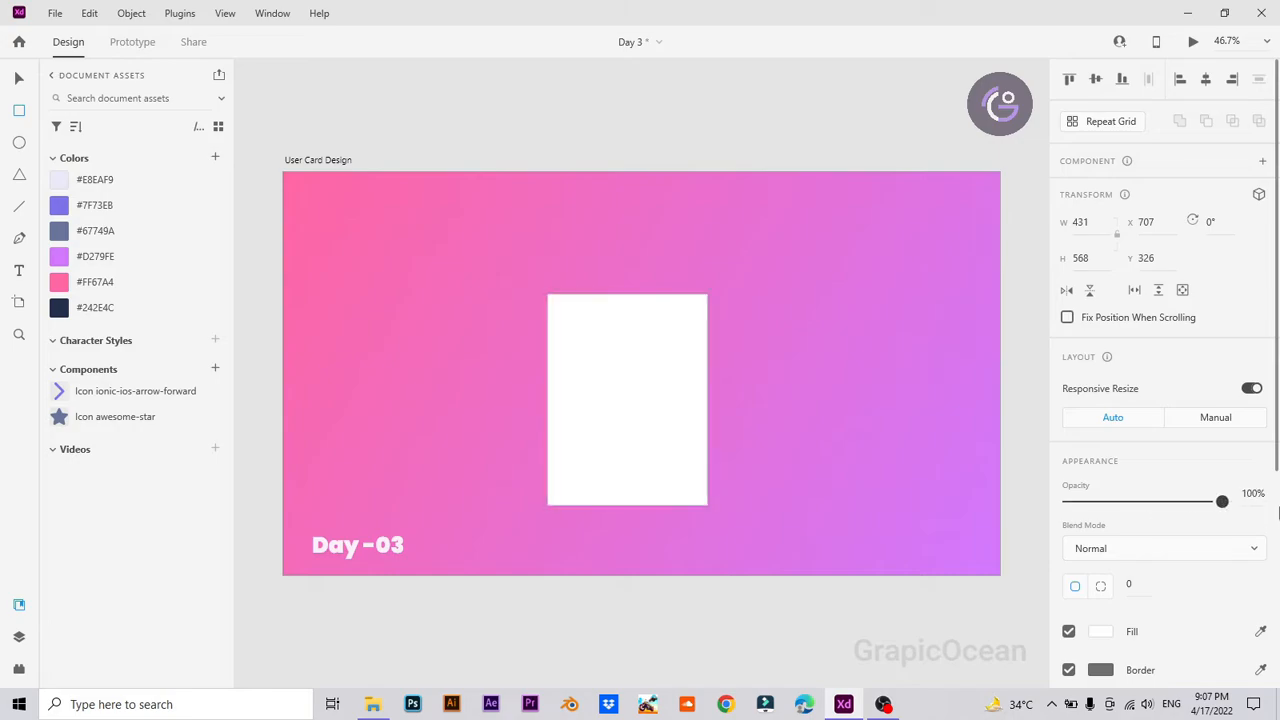
Step: Set the rectangle's width to 594 and its height to 598
{"action": "left_click", "coordinate": [1080, 222]}
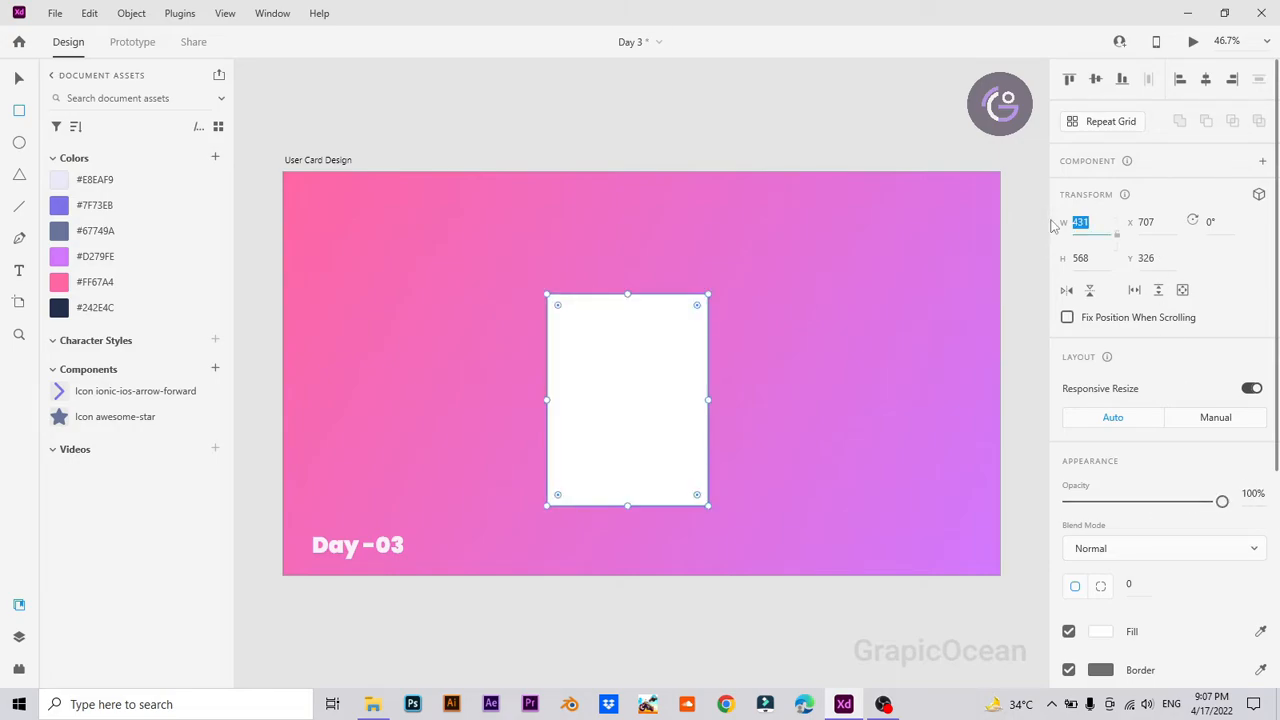
{"action": "type", "text": "594"}
{"action": "key", "text": "Tab"}
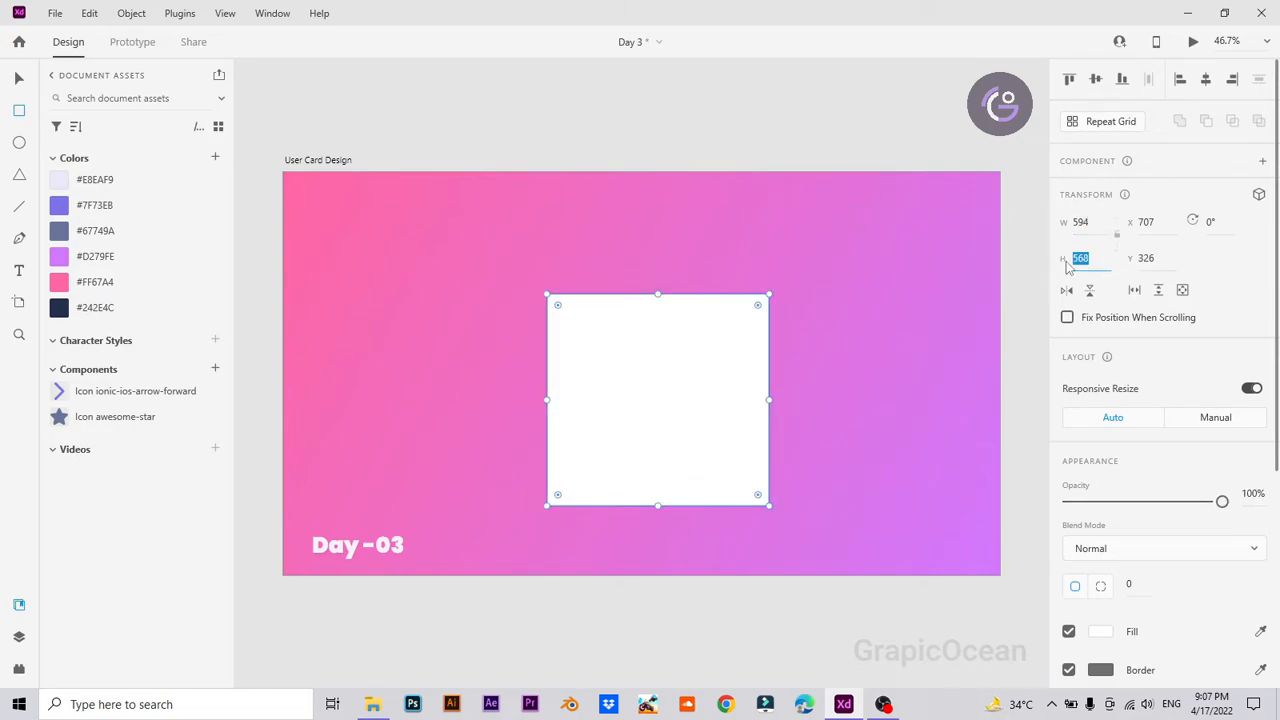
{"action": "type", "text": "598"}
{"action": "key", "text": "Return"}
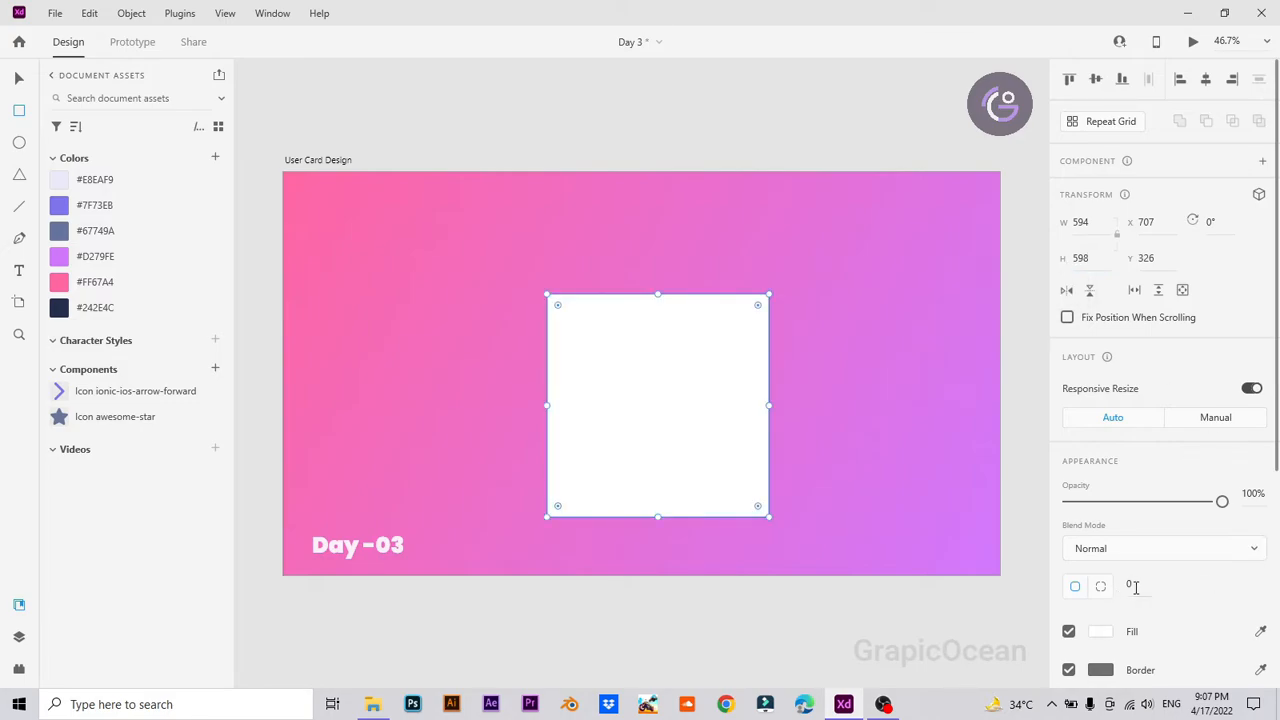
Step: Round the rectangle's corners with a radius of 10 and turn off its border
{"action": "type", "text": "10"}
{"action": "left_click", "coordinate": [1068, 670]}
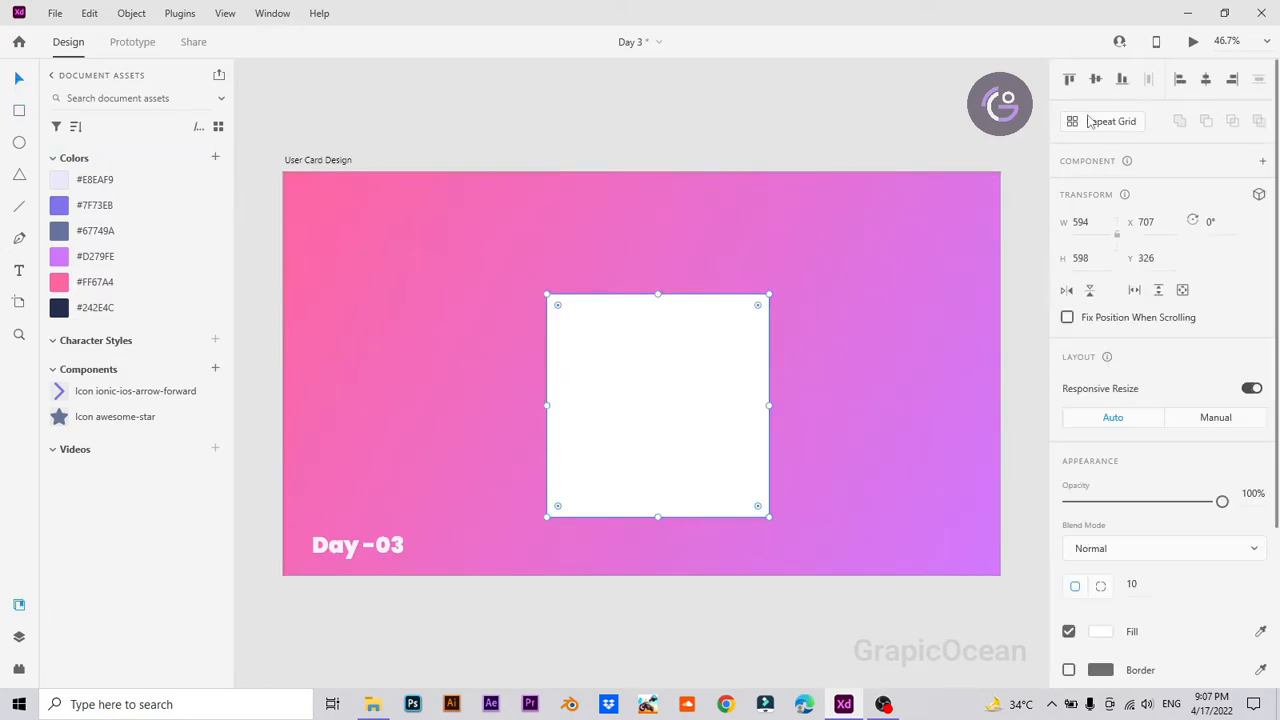
Step: Center the rectangle on the artboard both vertically and horizontally
{"action": "left_click", "coordinate": [1095, 79]}
{"action": "left_click", "coordinate": [1205, 79]}
{"action": "left_click", "coordinate": [941, 103]}
Step: Duplicate the white card rectangle and select the lower copy, Rectangle 10, in the layer list
{"action": "left_click", "coordinate": [650, 416]}
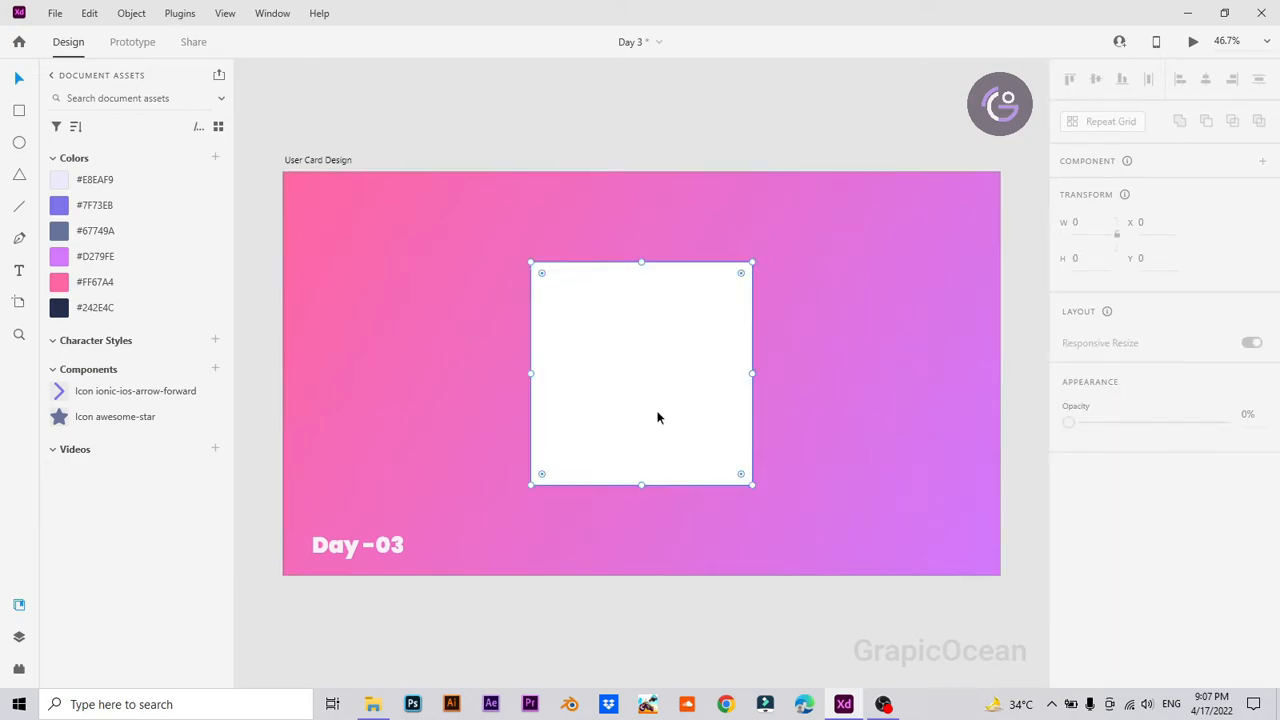
{"action": "left_click", "coordinate": [20, 604]}
{"action": "left_click", "coordinate": [19, 638]}
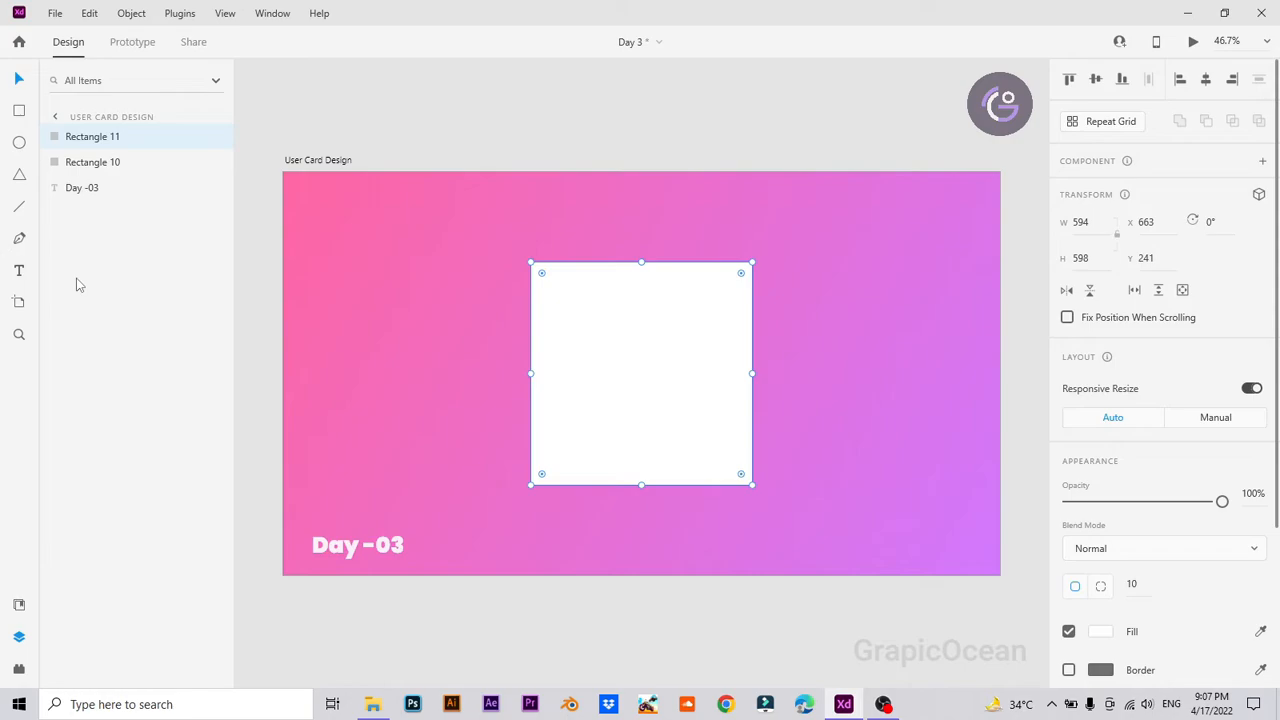
{"action": "double_click", "coordinate": [109, 170]}
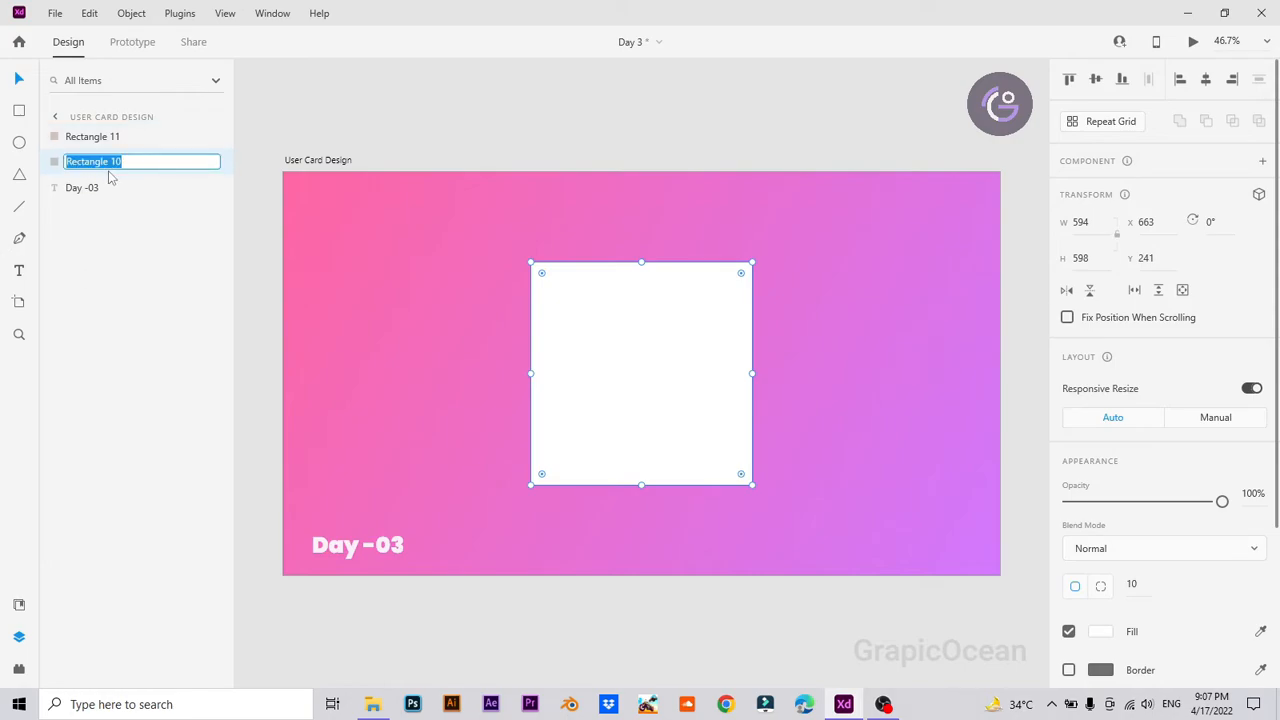
{"action": "key", "text": "Return"}
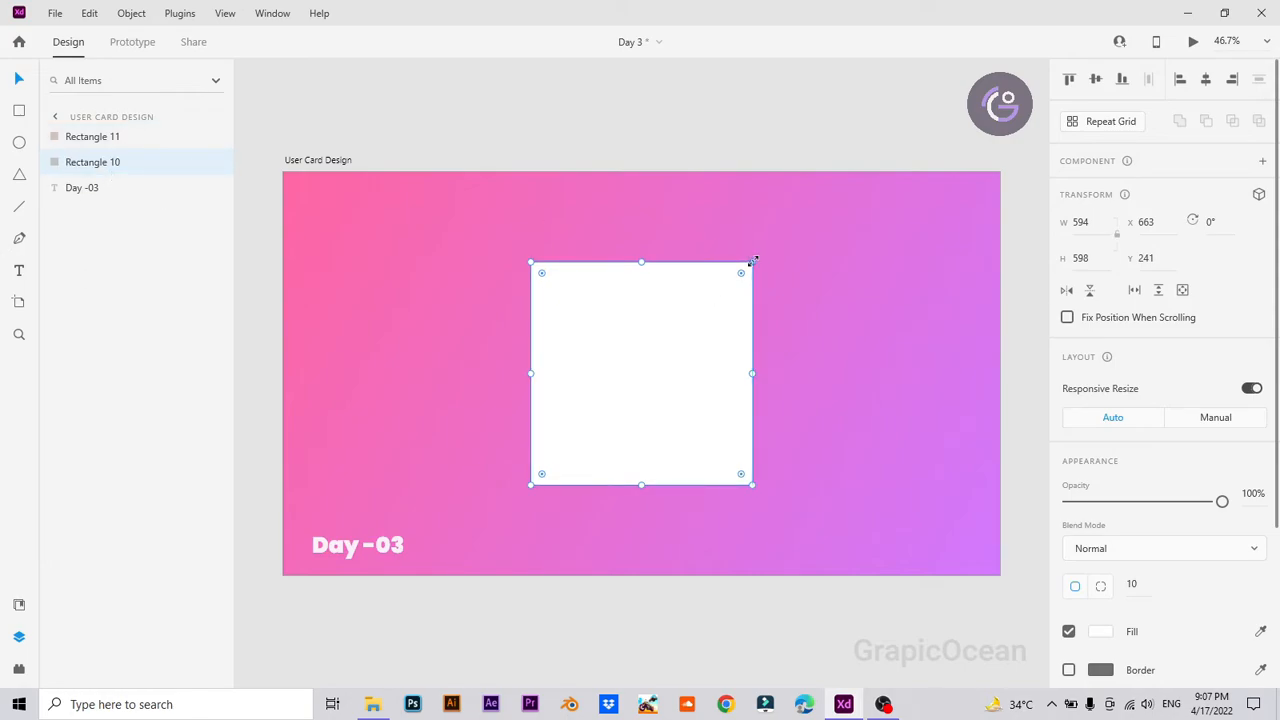
Step: Shrink the lower rectangle to about 490 × 492 and move it down to Y 384, so it sticks out below the card
{"action": "left_click_drag", "start_coordinate": [752, 260], "coordinate": [740, 282]}
{"action": "key", "text": "shift+Down"}
{"action": "key", "text": "shift+Down"}
{"action": "key", "text": "shift+Down"}
{"action": "key", "text": "shift+Down"}
{"action": "key", "text": "shift+Down"}
{"action": "key", "text": "shift+Down"}
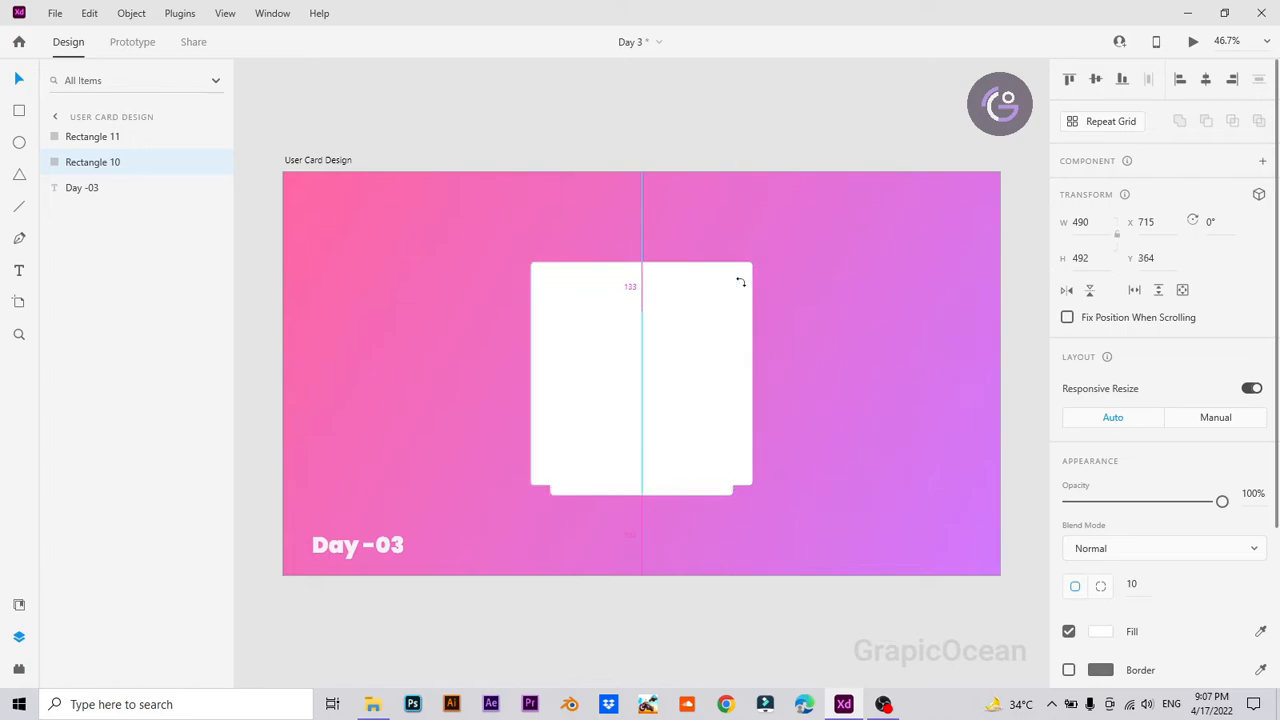
Step: Apply an Object Blur to the lower rectangle with an amount of 17
{"action": "left_click_drag", "start_coordinate": [1277, 510], "coordinate": [1277, 660]}
{"action": "left_click", "coordinate": [1117, 656]}
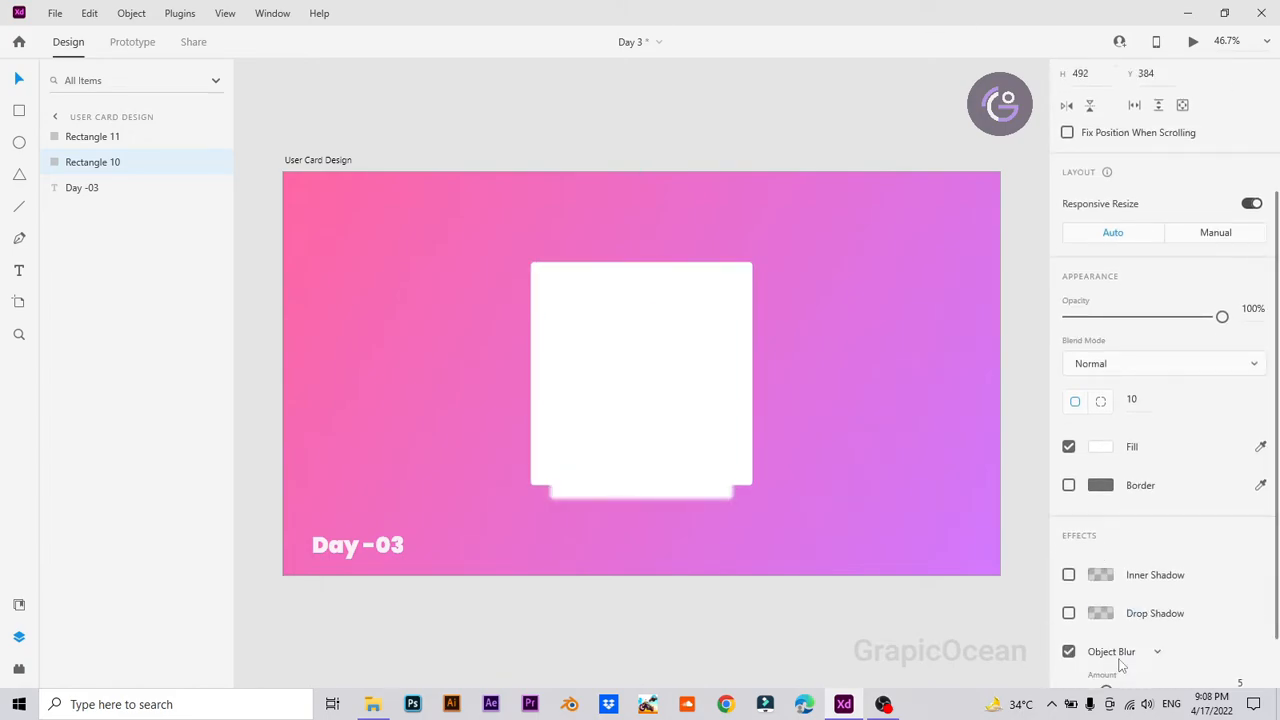
{"action": "left_click_drag", "start_coordinate": [1277, 420], "coordinate": [1277, 490]}
{"action": "left_click_drag", "start_coordinate": [1105, 622], "coordinate": [1131, 622]}
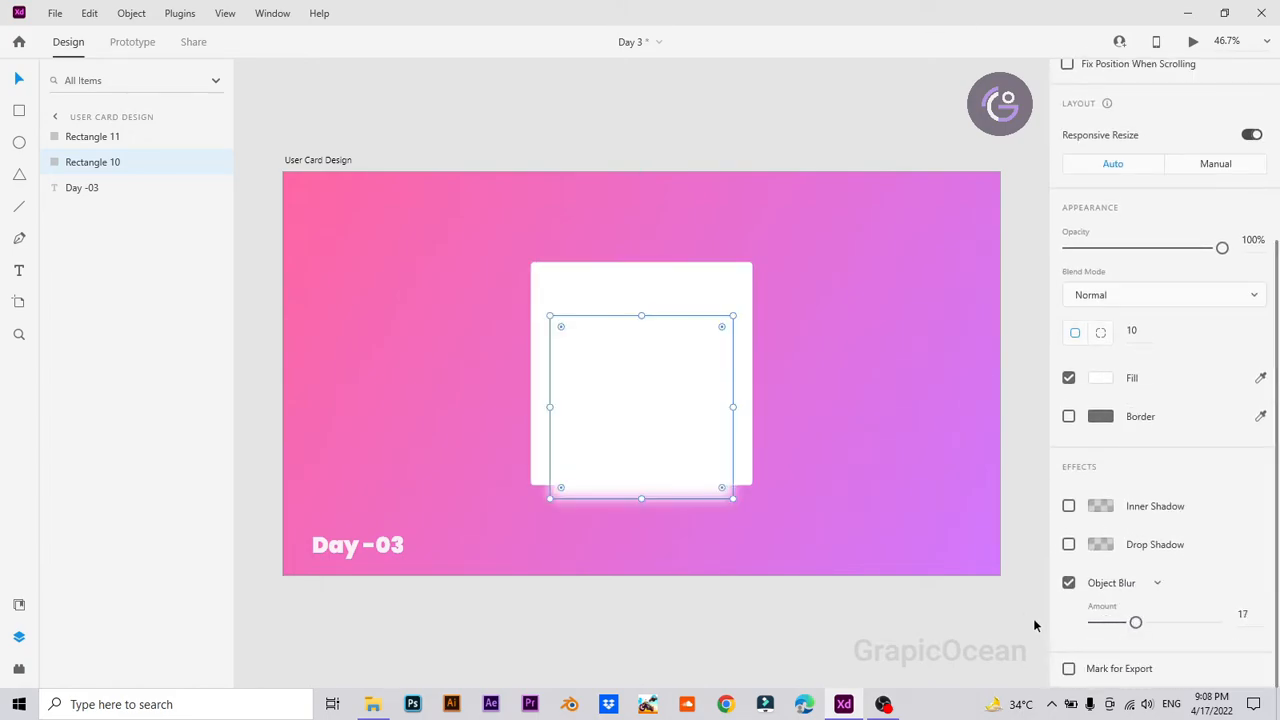
Step: Try a Background Blur with amount 0 on the lower rectangle and switch back to Object Blur
{"action": "key", "text": "ctrl+z"}
{"action": "left_click", "coordinate": [979, 633]}
{"action": "left_click", "coordinate": [705, 493]}
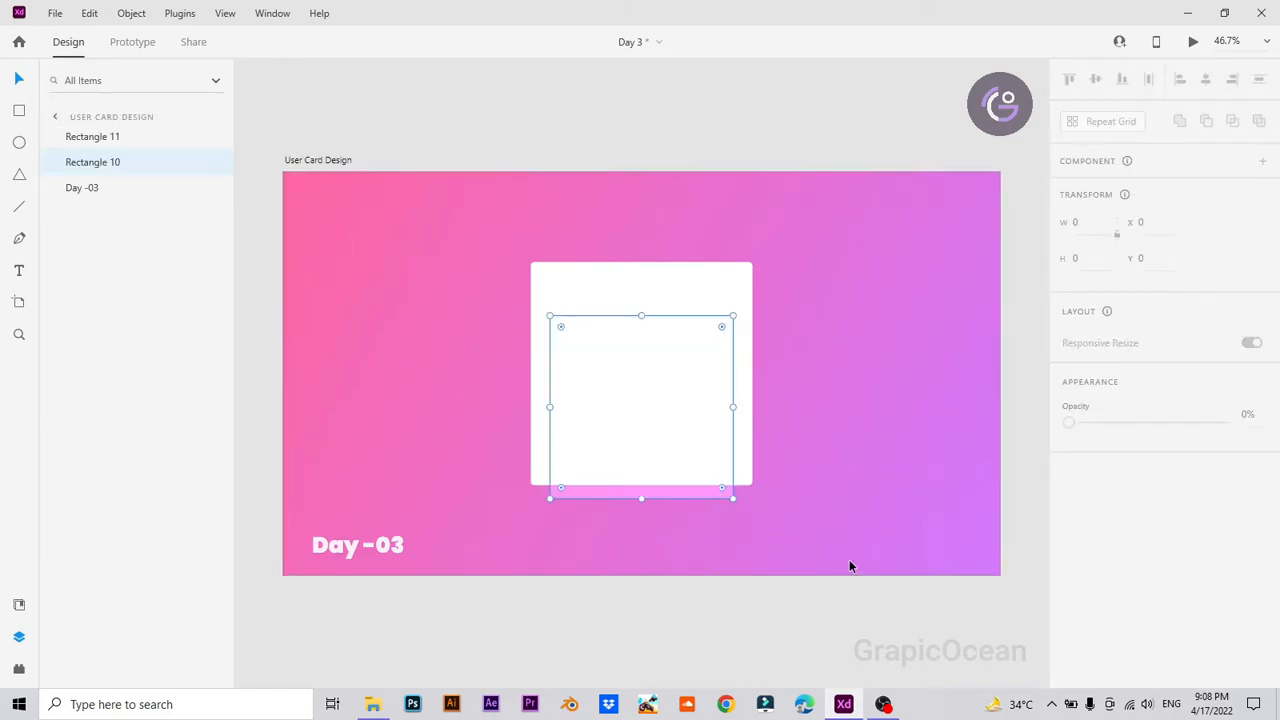
{"action": "scroll", "coordinate": [1130, 580], "scroll_direction": "down", "scroll_amount": 4}
{"action": "left_click_drag", "start_coordinate": [1133, 559], "coordinate": [1095, 560]}
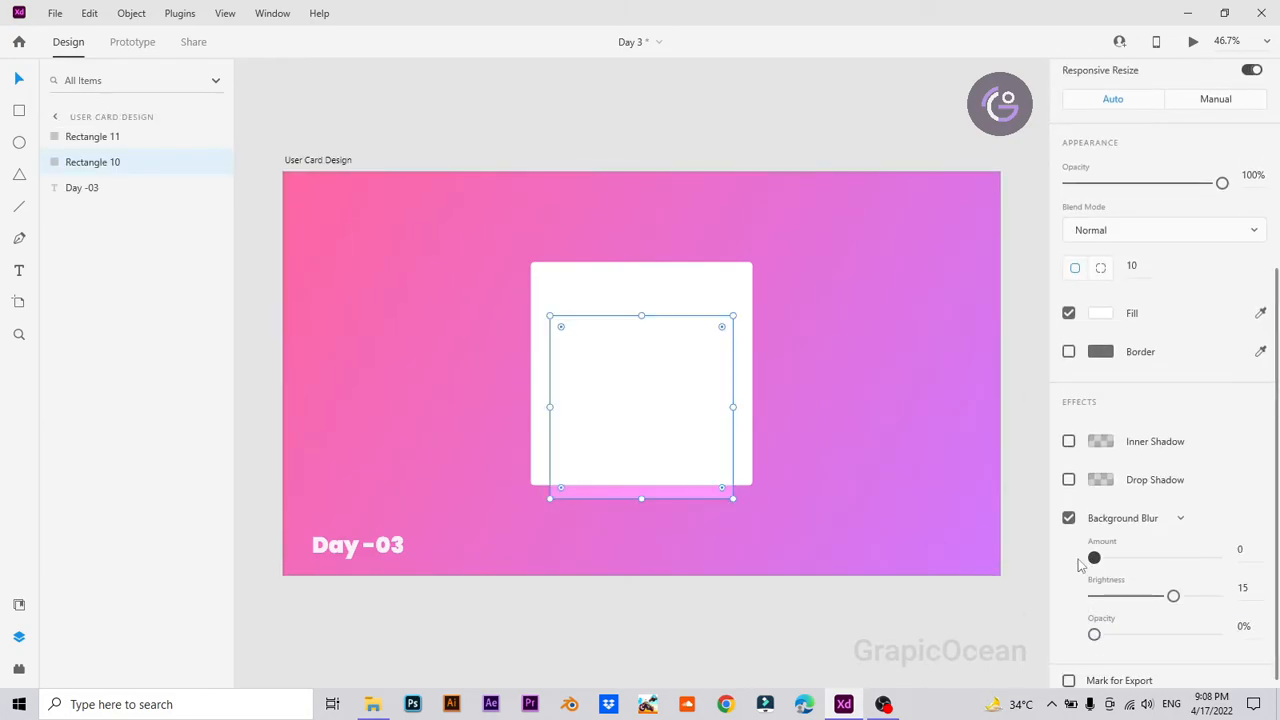
{"action": "left_click", "coordinate": [1180, 518]}
{"action": "left_click", "coordinate": [1122, 548]}
Step: Lower the blurred rectangle's opacity to 26% and change its fill to black
{"action": "left_click_drag", "start_coordinate": [1222, 248], "coordinate": [1108, 250]}
{"action": "left_click", "coordinate": [1100, 378]}
{"action": "left_click_drag", "start_coordinate": [893, 407], "coordinate": [843, 426]}
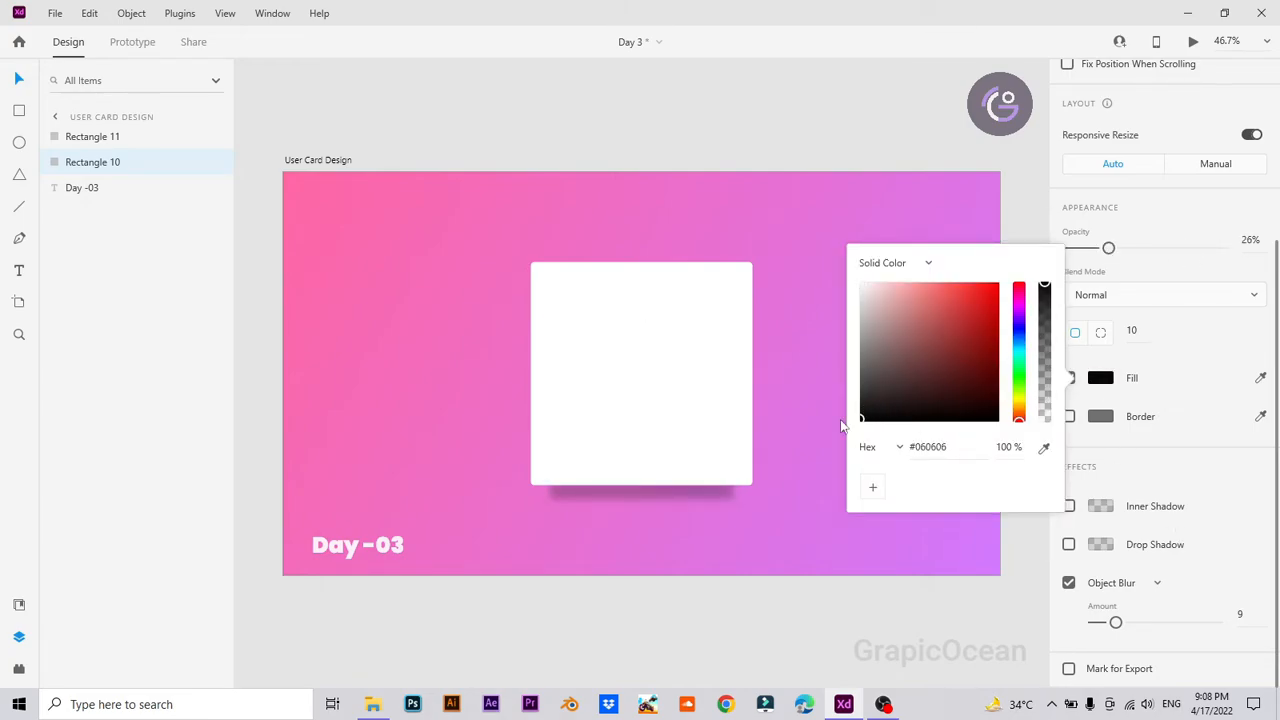
{"action": "left_click", "coordinate": [859, 597]}
Step: Increase the shadow rectangle's Object Blur amount to 32
{"action": "left_click", "coordinate": [712, 493]}
{"action": "scroll", "coordinate": [1276, 608], "scroll_direction": "down", "scroll_amount": 3}
{"action": "scroll", "coordinate": [1277, 607], "scroll_direction": "down", "scroll_amount": 2}
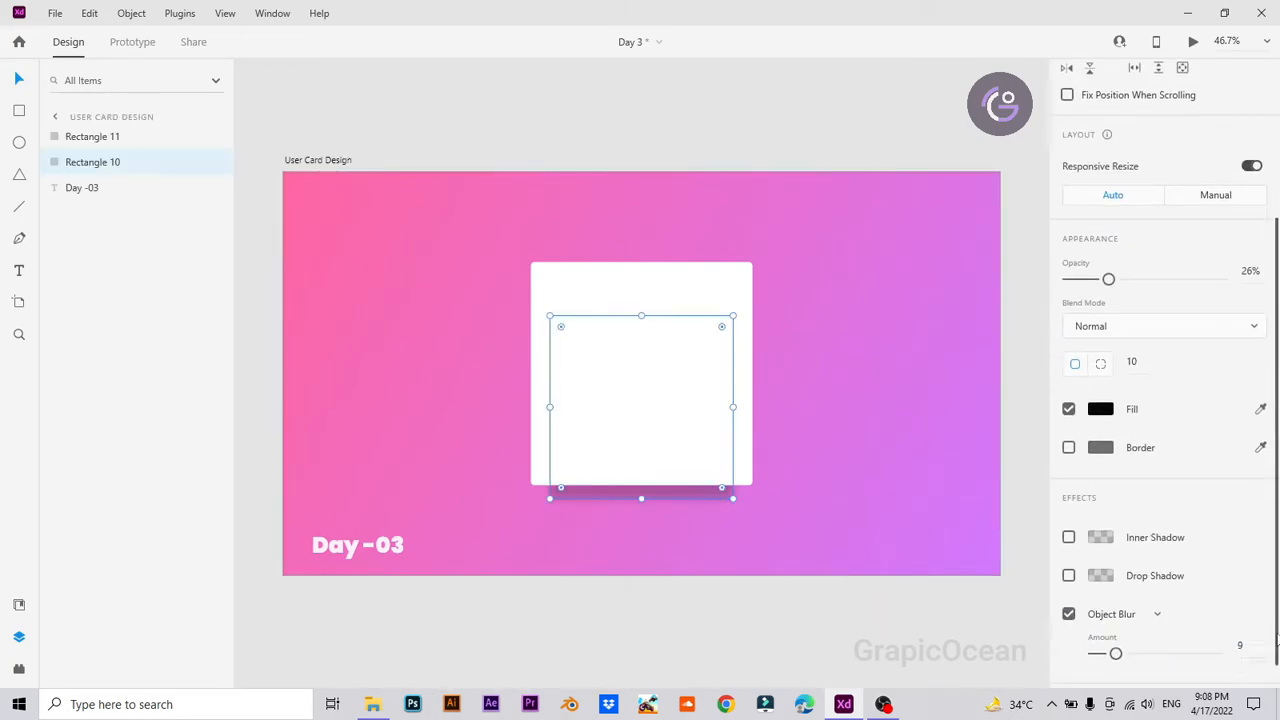
{"action": "left_click_drag", "start_coordinate": [1116, 622], "coordinate": [1172, 622]}
Step: Nudge the shadow rectangle slightly up and enlarge it a little so it spreads wider beneath the card
{"action": "key", "text": "shift+Up"}
{"action": "key", "text": "shift+Up"}
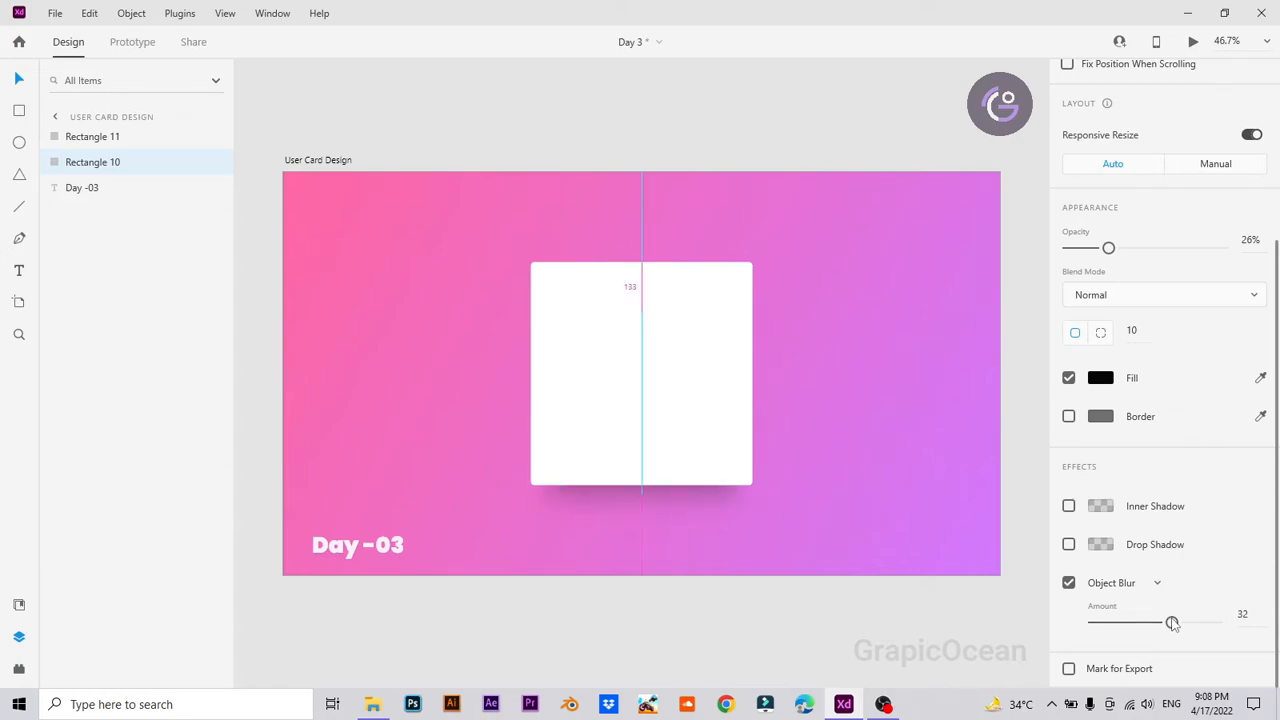
{"action": "key", "text": "shift+Down"}
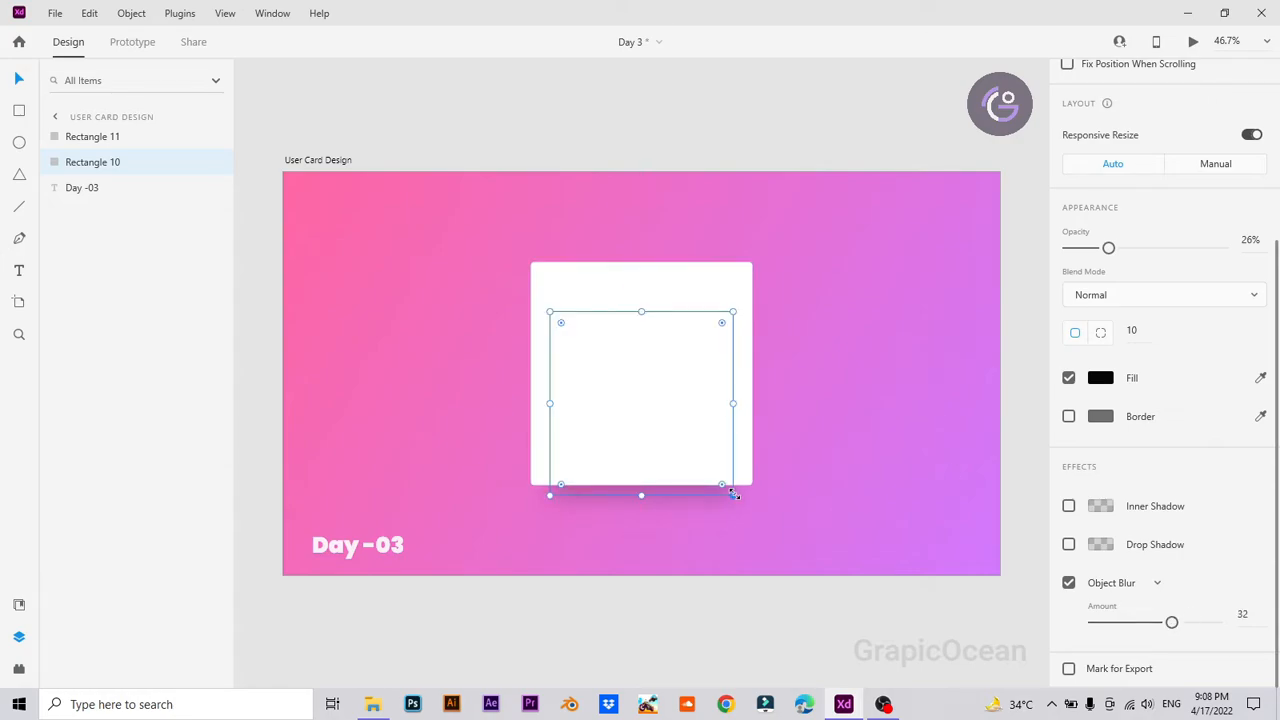
{"action": "left_click_drag", "start_coordinate": [733, 494], "coordinate": [742, 500]}
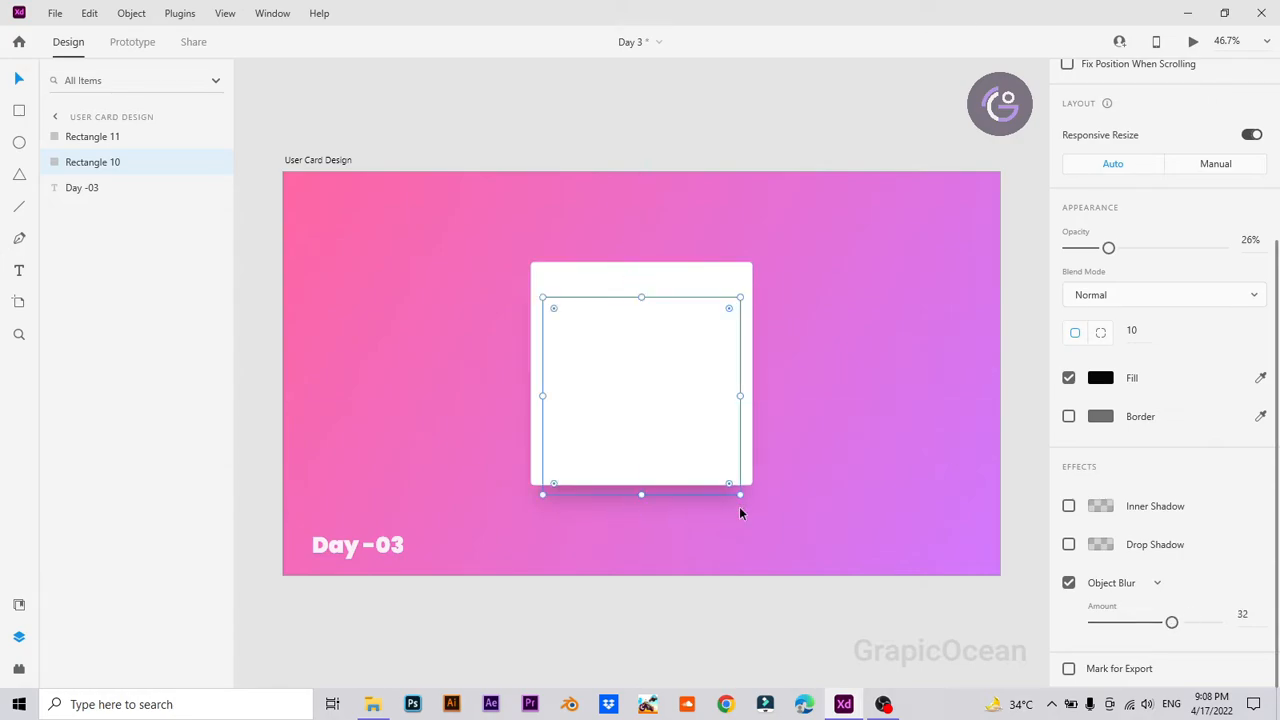
{"action": "left_click", "coordinate": [480, 134]}
Step: Add a "Reviews" text heading in the upper part of the white card
{"action": "key", "text": "ctrl+equal"}
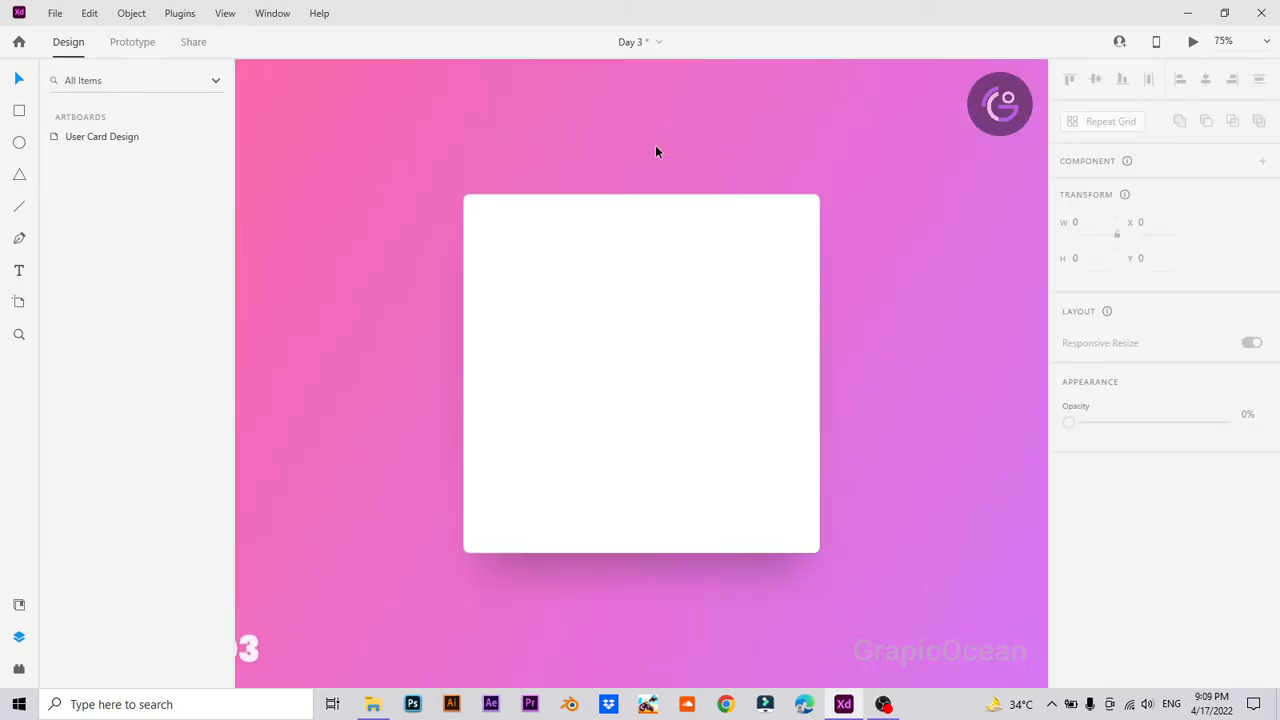
{"action": "key", "text": "t"}
{"action": "left_click", "coordinate": [597, 325]}
{"action": "key", "text": "ctrl+equal"}
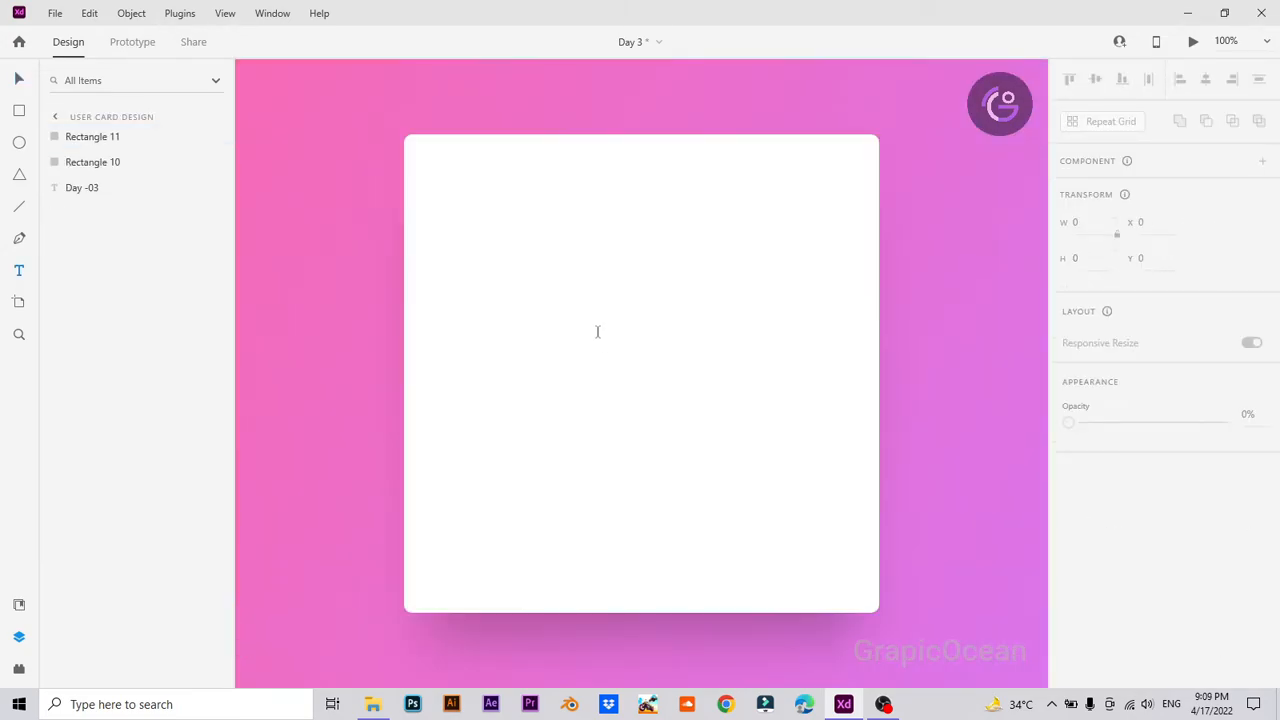
{"action": "left_click", "coordinate": [706, 269]}
{"action": "left_click", "coordinate": [715, 272]}
{"action": "left_click", "coordinate": [628, 235]}
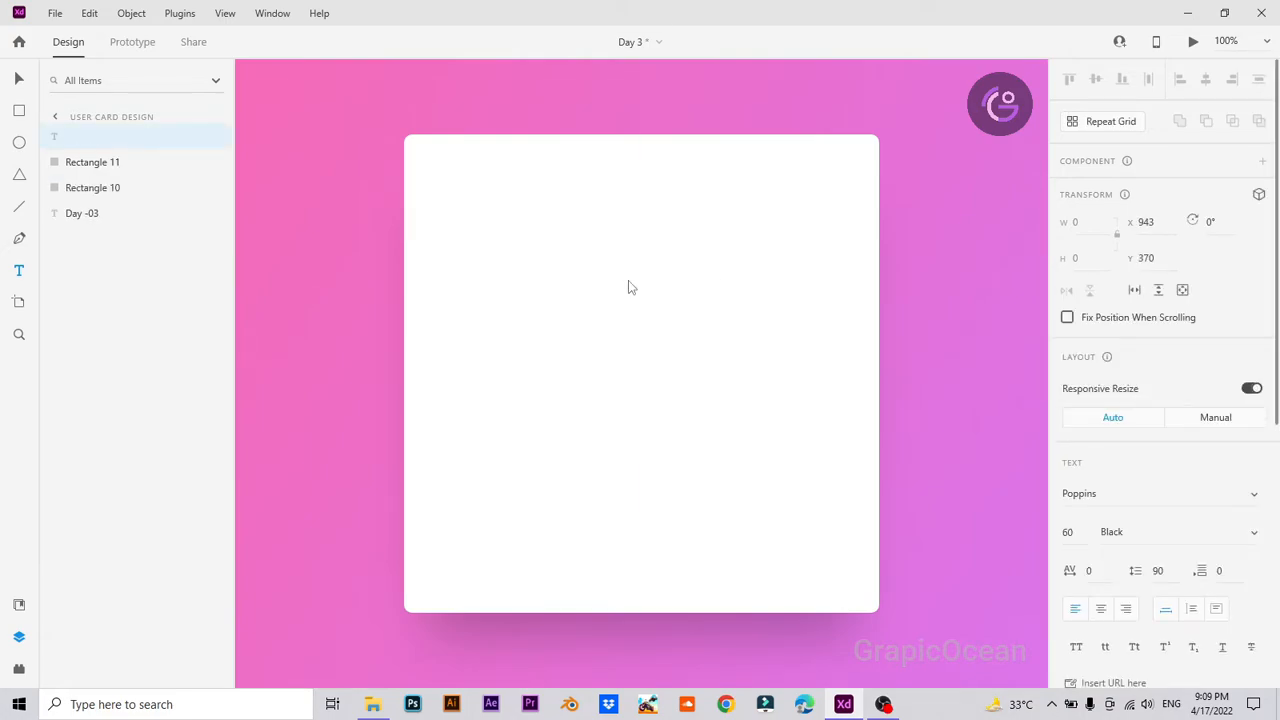
{"action": "type", "text": "Raihan"}
{"action": "key", "text": "Escape"}
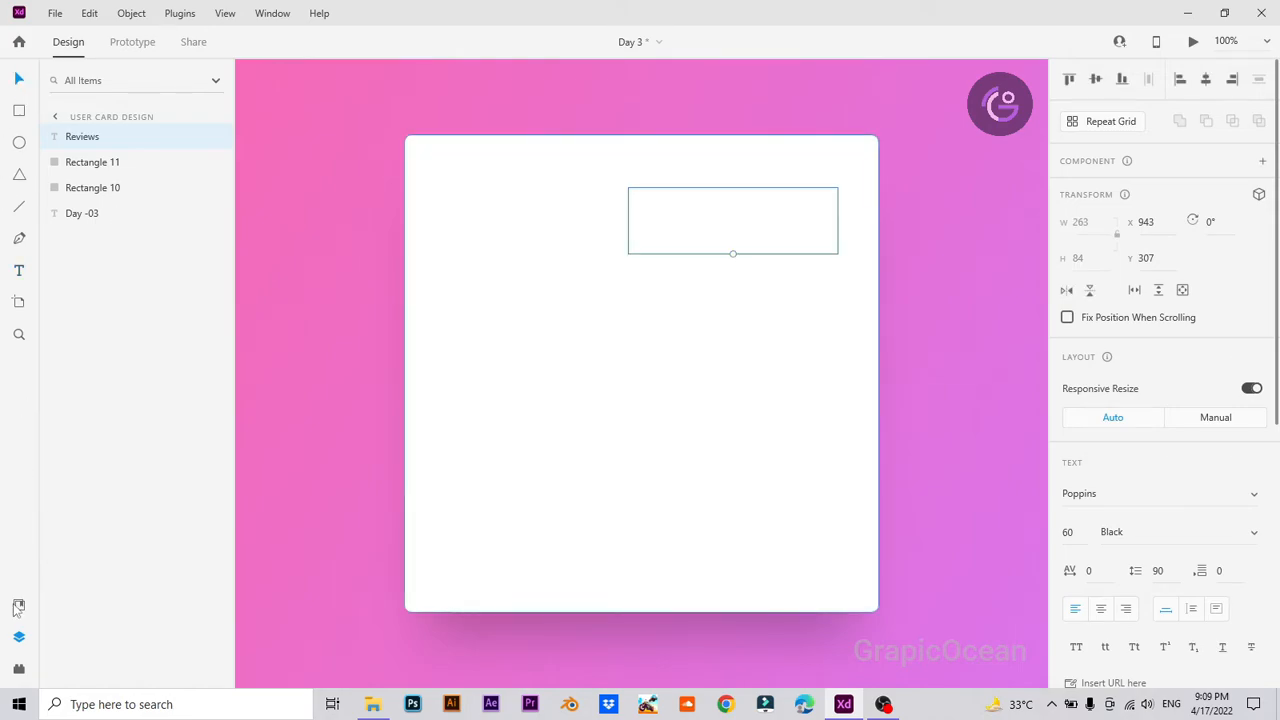
Step: Color the "Reviews" heading with the #242E4C document color and set its font weight to SemiBold
{"action": "left_click", "coordinate": [18, 604]}
{"action": "left_click", "coordinate": [60, 316]}
{"action": "left_click", "coordinate": [1169, 536]}
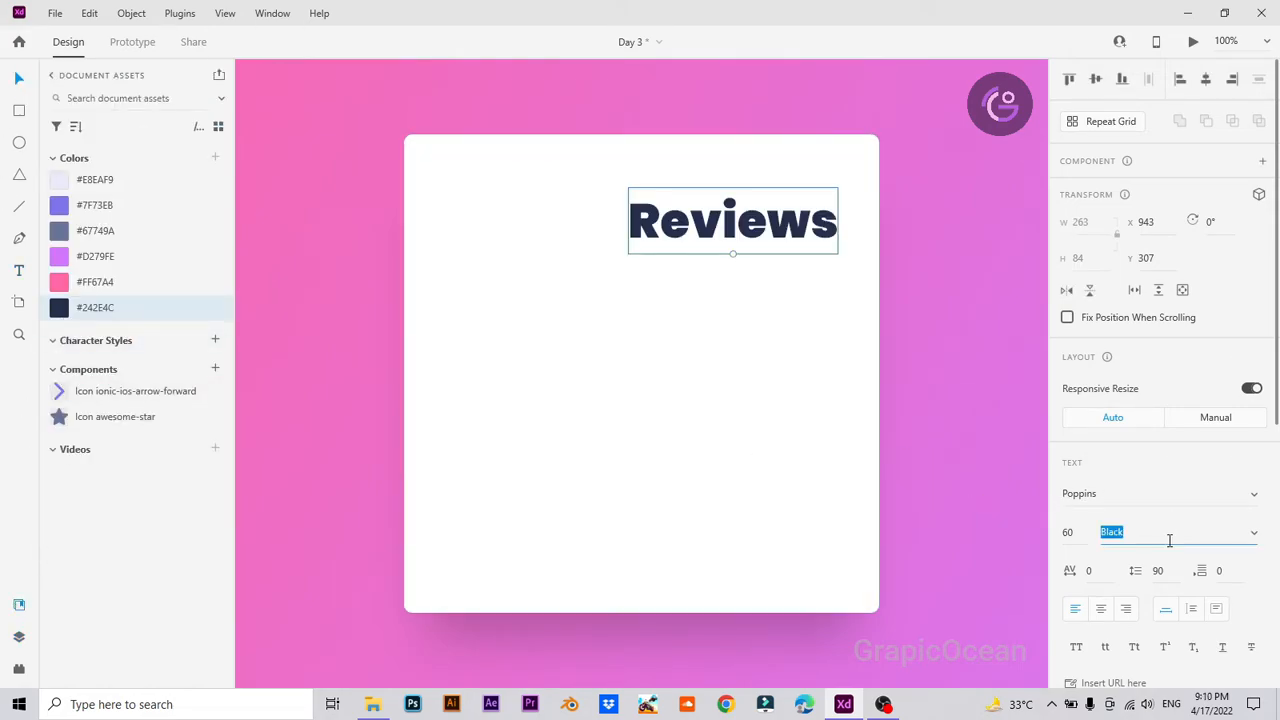
{"action": "type", "text": "SemiBold"}
{"action": "key", "text": "Return"}
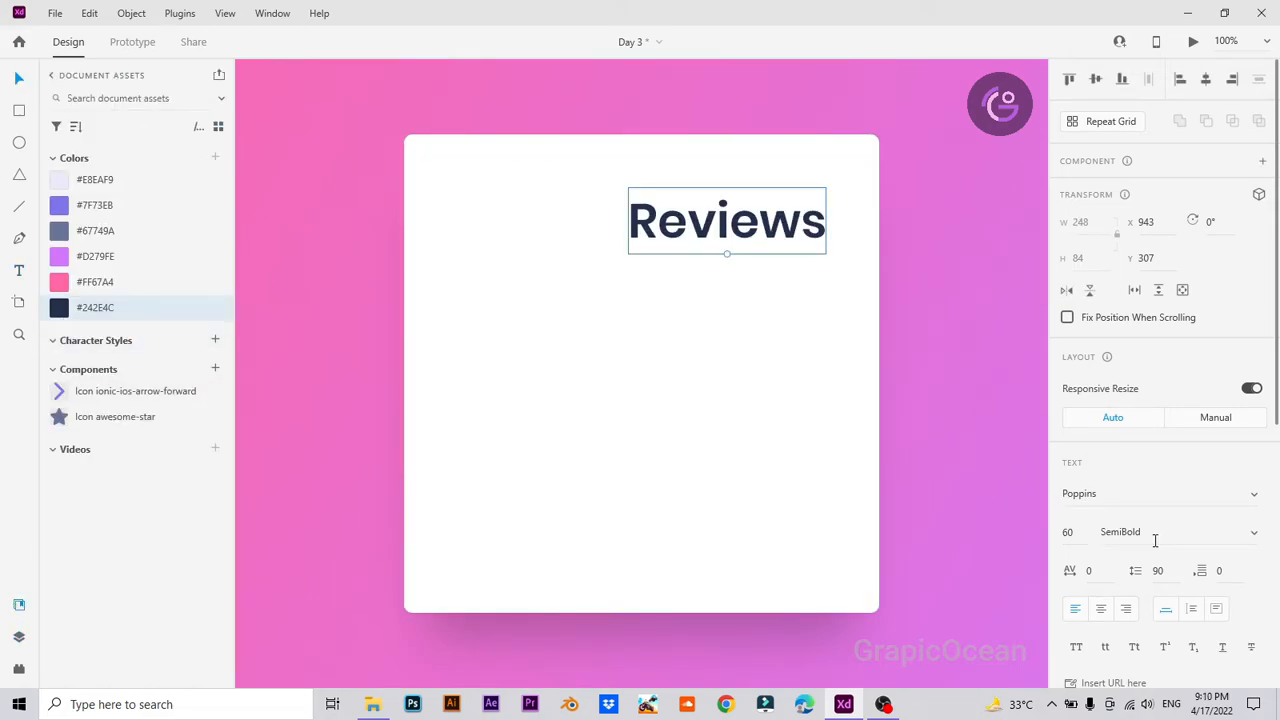
Step: Reduce the "Reviews" heading to font size 36 and place it in the card's upper-left corner at X 716, Y 303
{"action": "left_click_drag", "start_coordinate": [749, 234], "coordinate": [476, 200]}
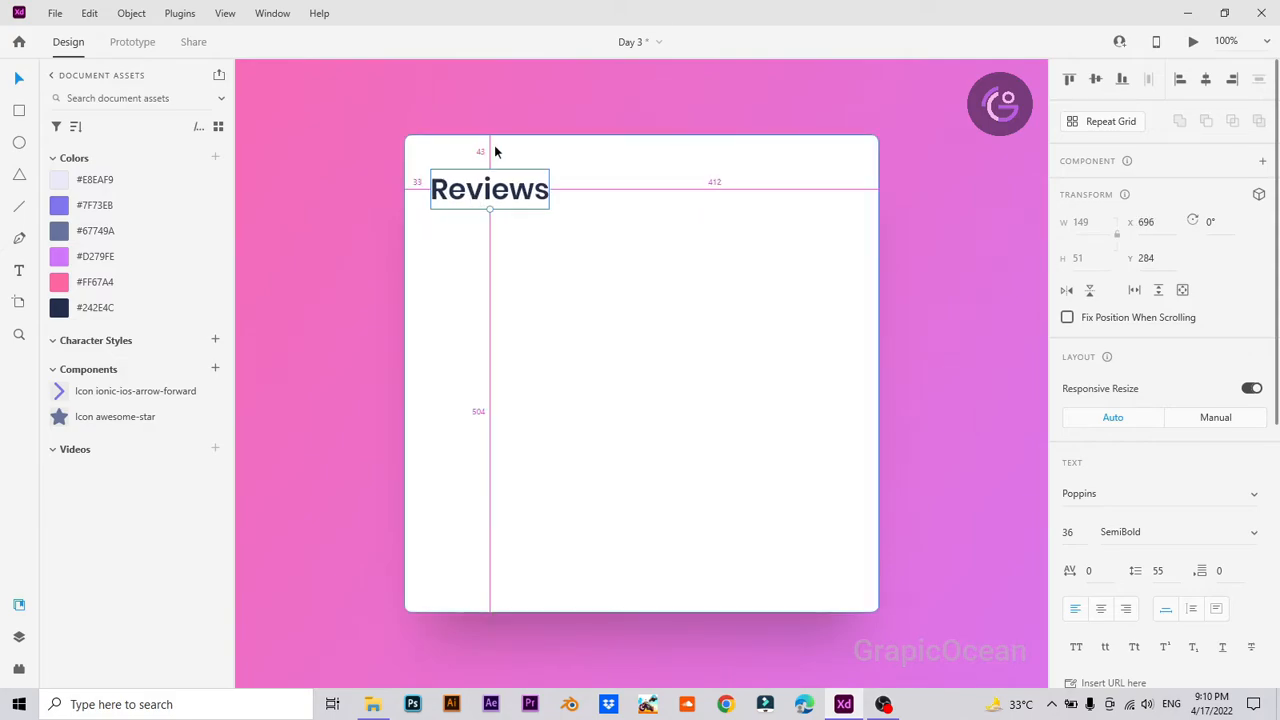
{"action": "key", "text": "shift+Down"}
{"action": "key", "text": "shift+Down"}
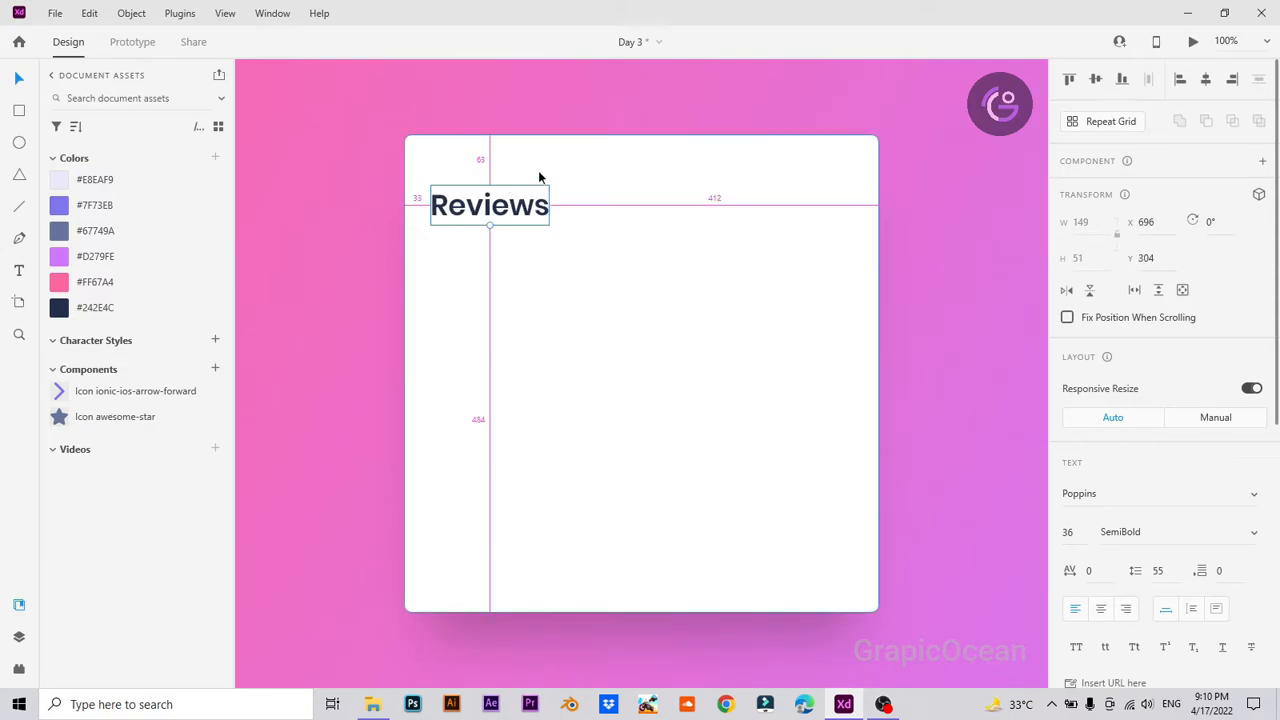
{"action": "key", "text": "Up"}
{"action": "key", "text": "alt"}
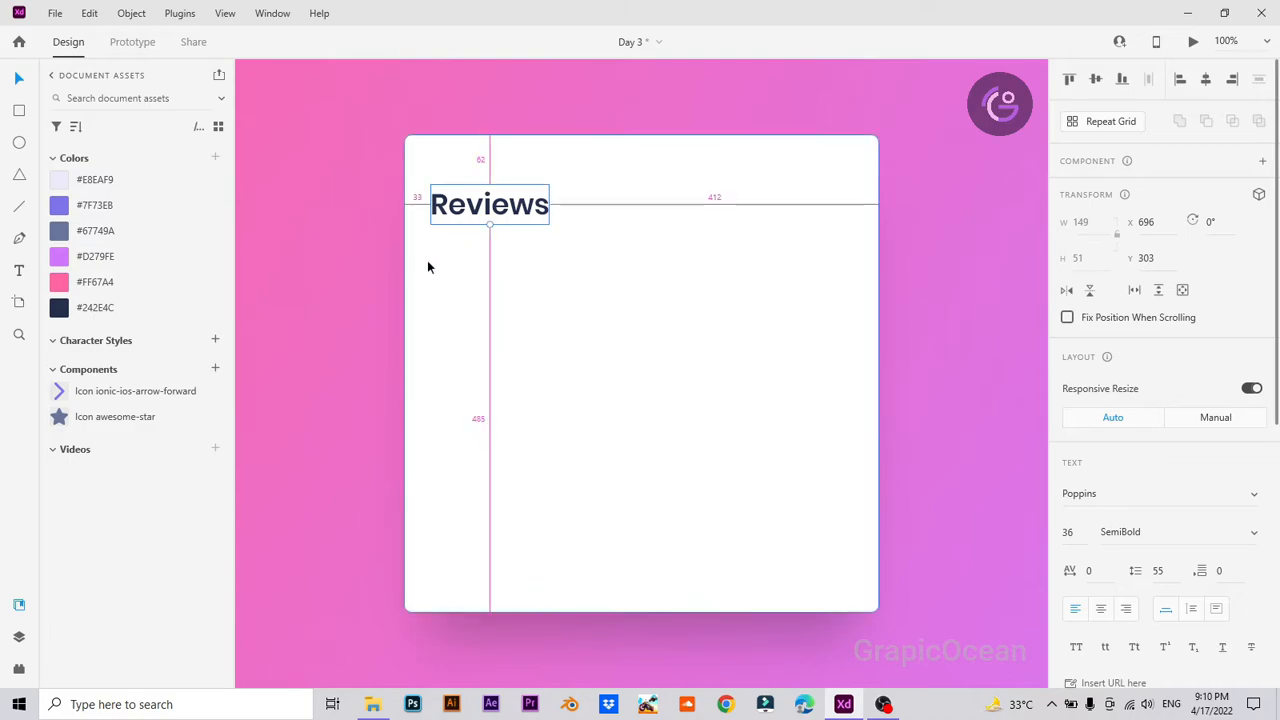
{"action": "key", "text": "shift+Right"}
{"action": "key", "text": "shift+Right"}
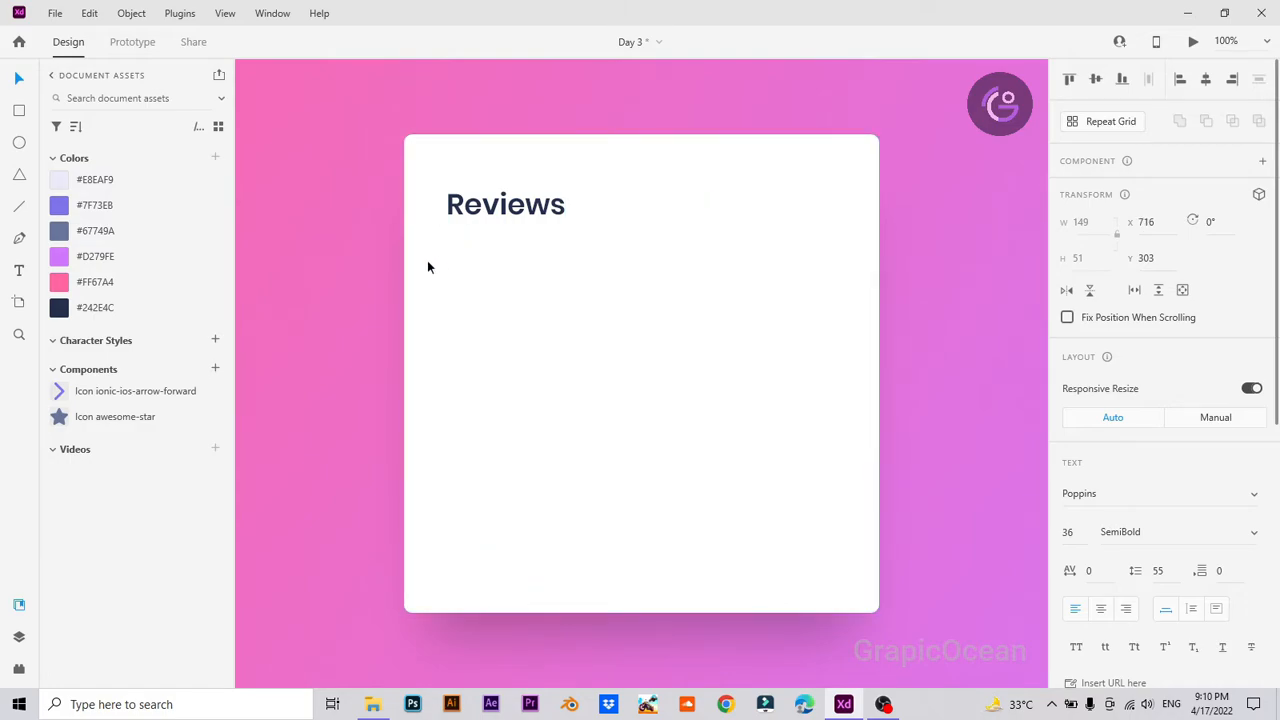
Step: Reduce the "Reviews" heading's font size to 30
{"action": "left_click", "coordinate": [340, 266]}
{"action": "left_click", "coordinate": [477, 207]}
{"action": "scroll", "coordinate": [1103, 632], "scroll_direction": "down", "scroll_amount": 2}
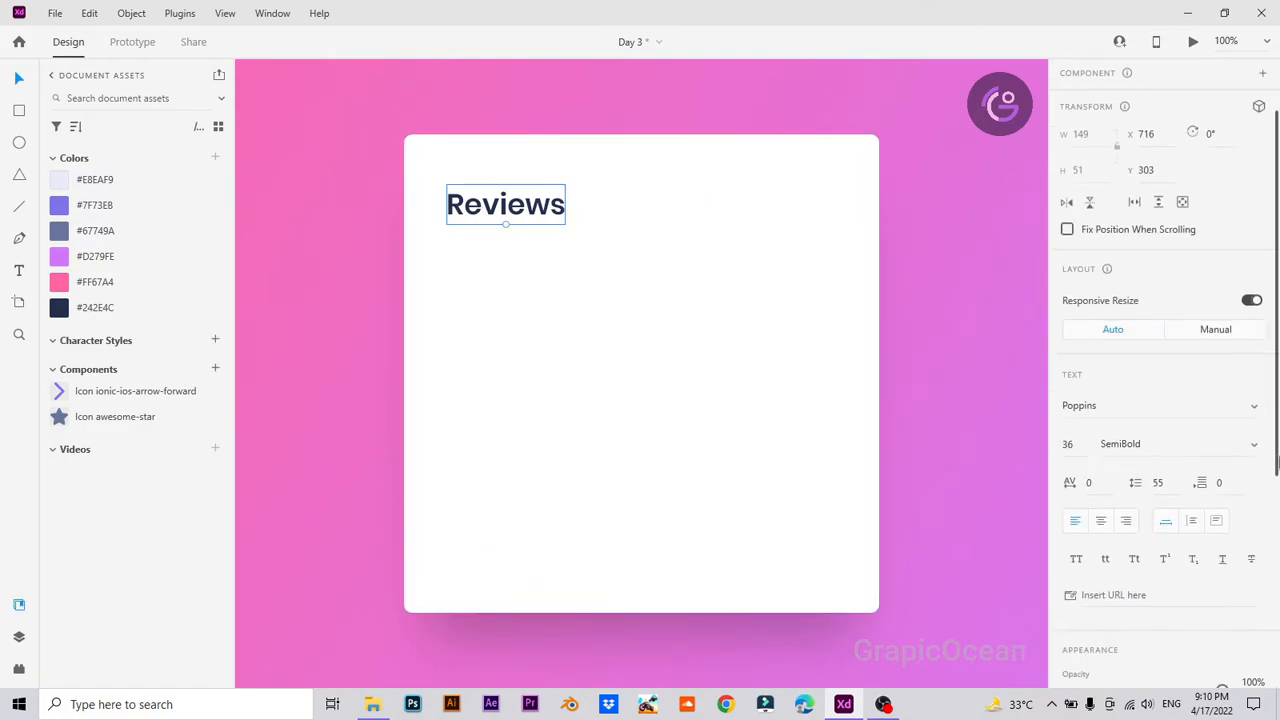
{"action": "left_click_drag", "start_coordinate": [1081, 410], "coordinate": [1008, 412]}
{"action": "type", "text": "30"}
{"action": "key", "text": "Return"}
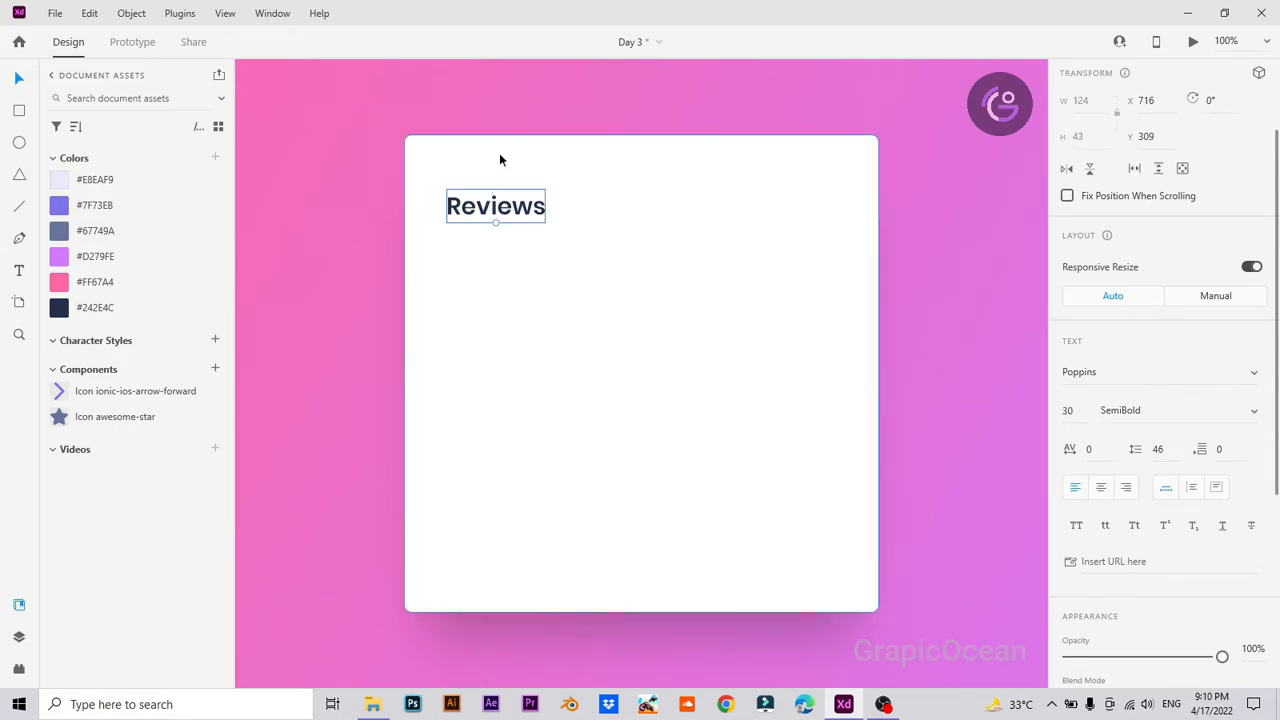
Step: Move the "Reviews" heading up to Y 303, checking its distances to the card edges
{"action": "key", "text": "alt"}
{"action": "key", "text": "Up"}
{"action": "key", "text": "Up"}
{"action": "key", "text": "Up"}
{"action": "key", "text": "Up"}
{"action": "key", "text": "Up"}
{"action": "key", "text": "Up"}
{"action": "key", "text": "Up"}
{"action": "key", "text": "Up"}
{"action": "key", "text": "Up"}
{"action": "key", "text": "Up"}
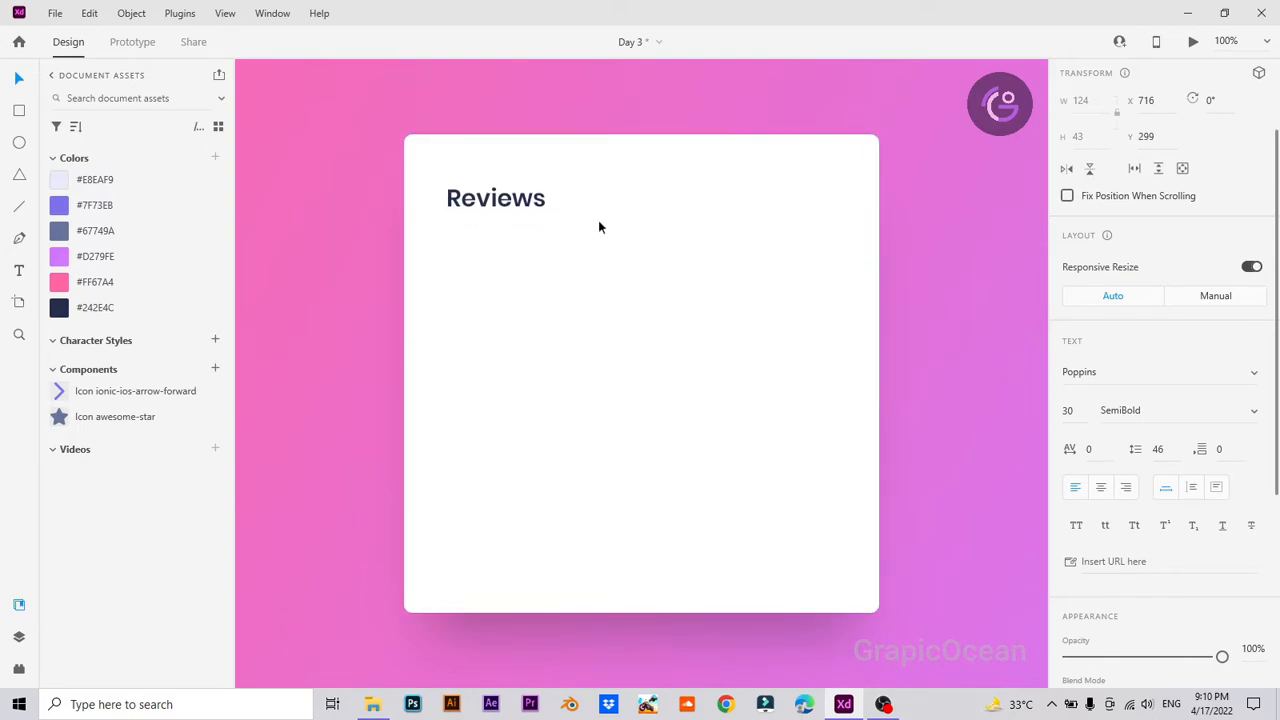
{"action": "key", "text": "alt"}
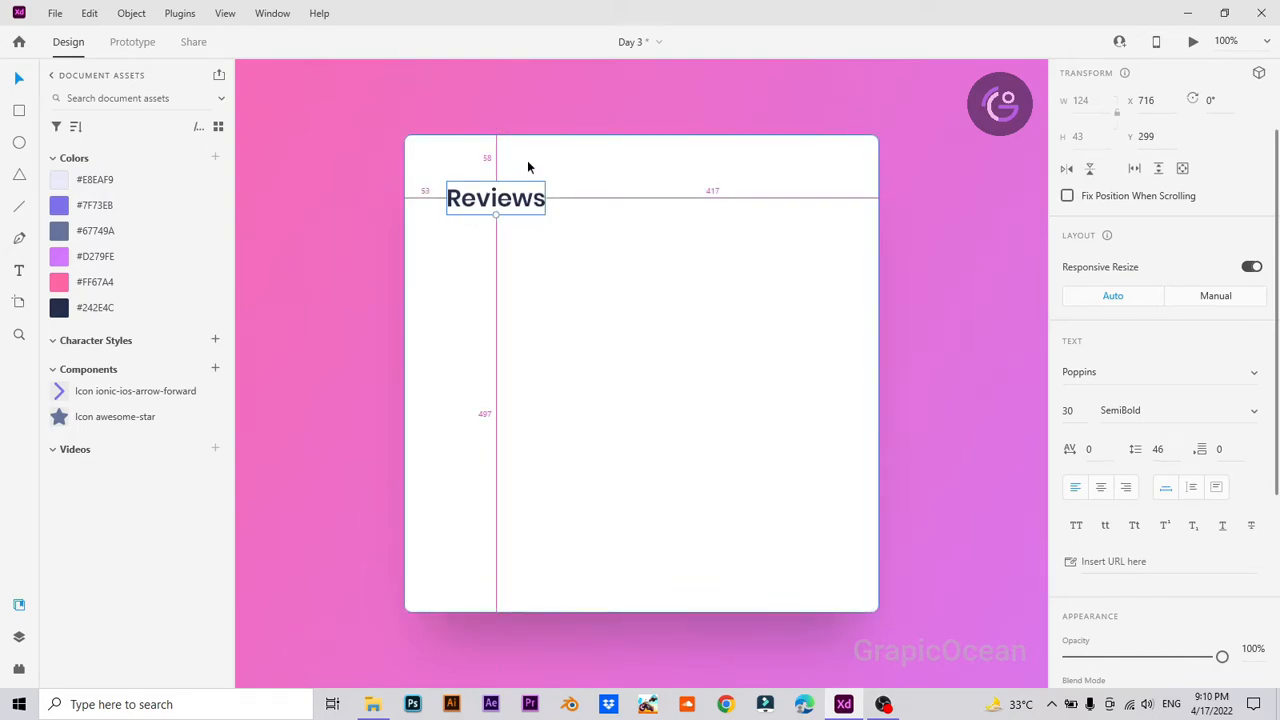
{"action": "key", "text": "Down"}
{"action": "key", "text": "Down"}
{"action": "key", "text": "Down"}
{"action": "key", "text": "Down"}
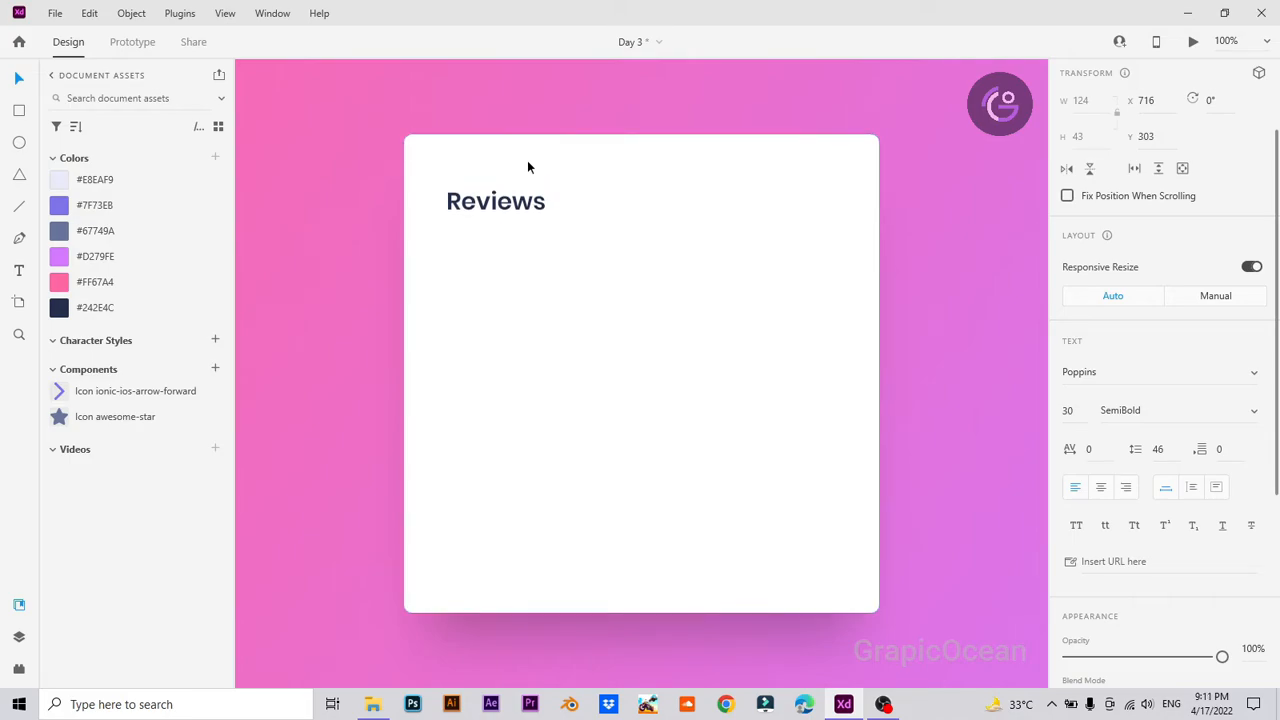
{"action": "left_click", "coordinate": [970, 356]}
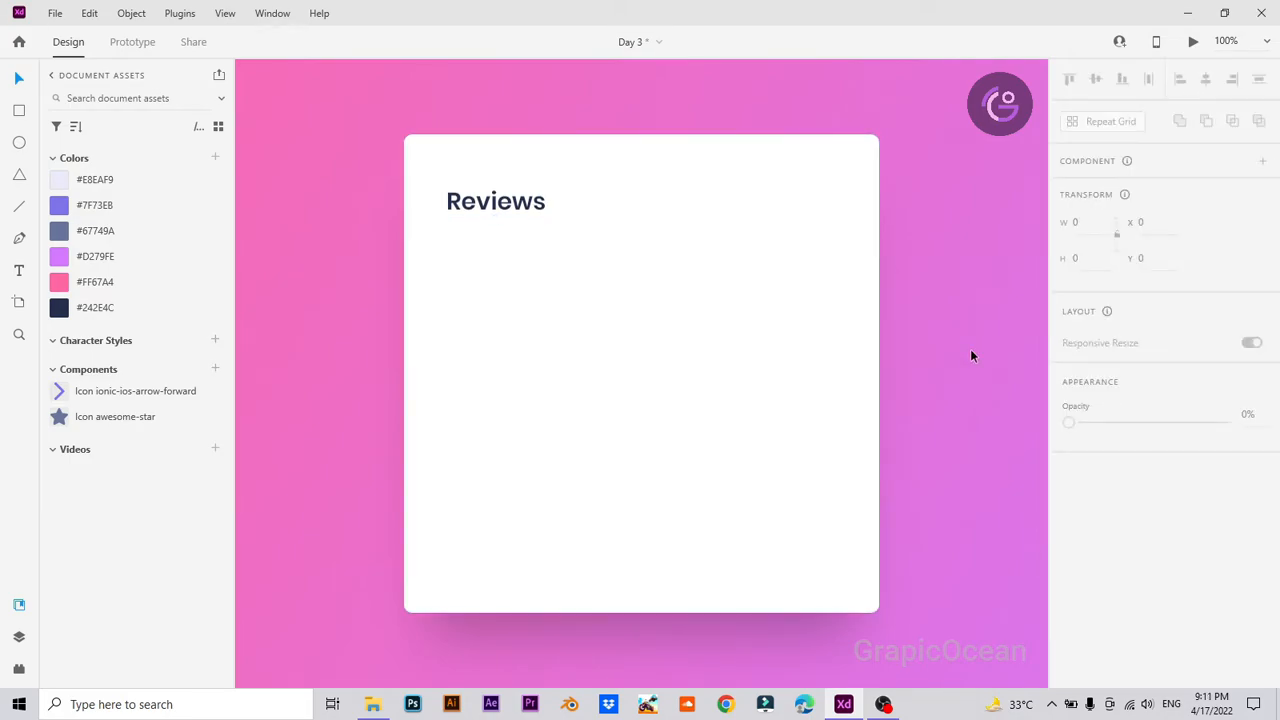
Step: Draw a rectangle below the "Reviews" heading and size it to 531 wide by 65 high
{"action": "key", "text": "r"}
{"action": "mouse_move", "coordinate": [446, 258]}
{"action": "left_mouse_down"}
{"action": "mouse_move", "coordinate": [571, 306]}
{"action": "mouse_move", "coordinate": [839, 313]}
{"action": "left_mouse_up"}
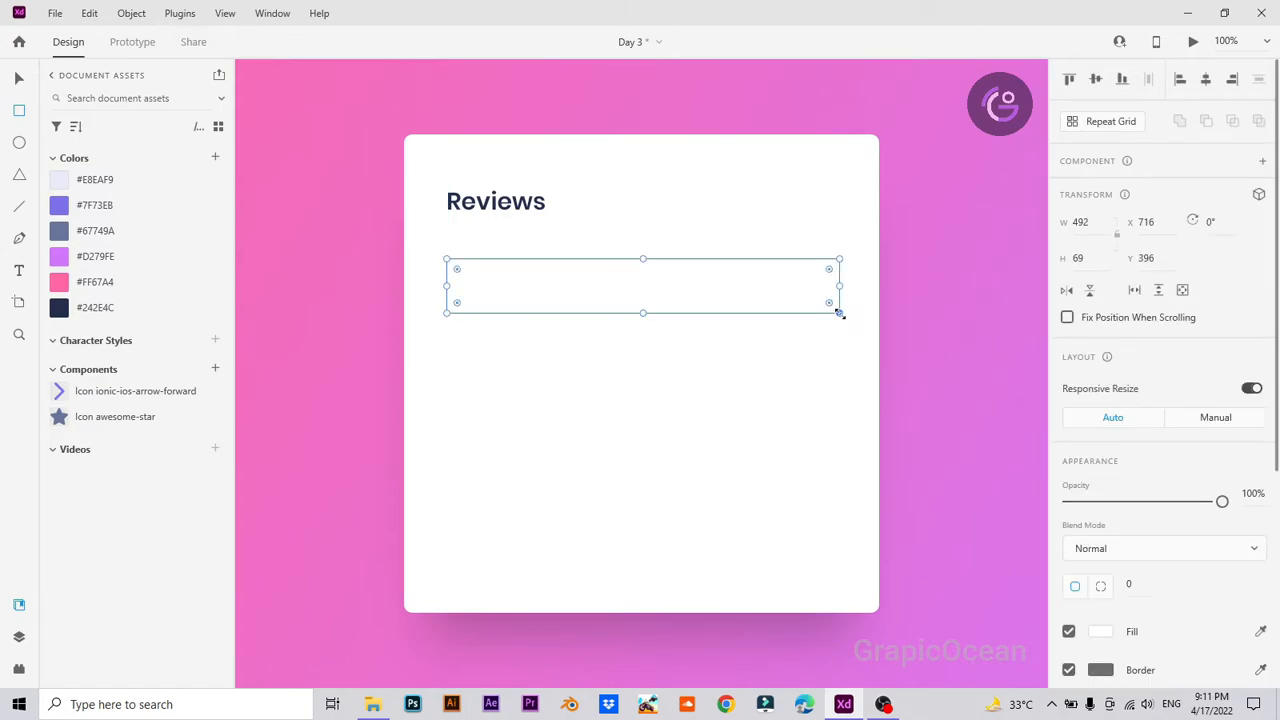
{"action": "left_click", "coordinate": [1100, 222]}
{"action": "type", "text": "531"}
{"action": "key", "text": "Tab"}
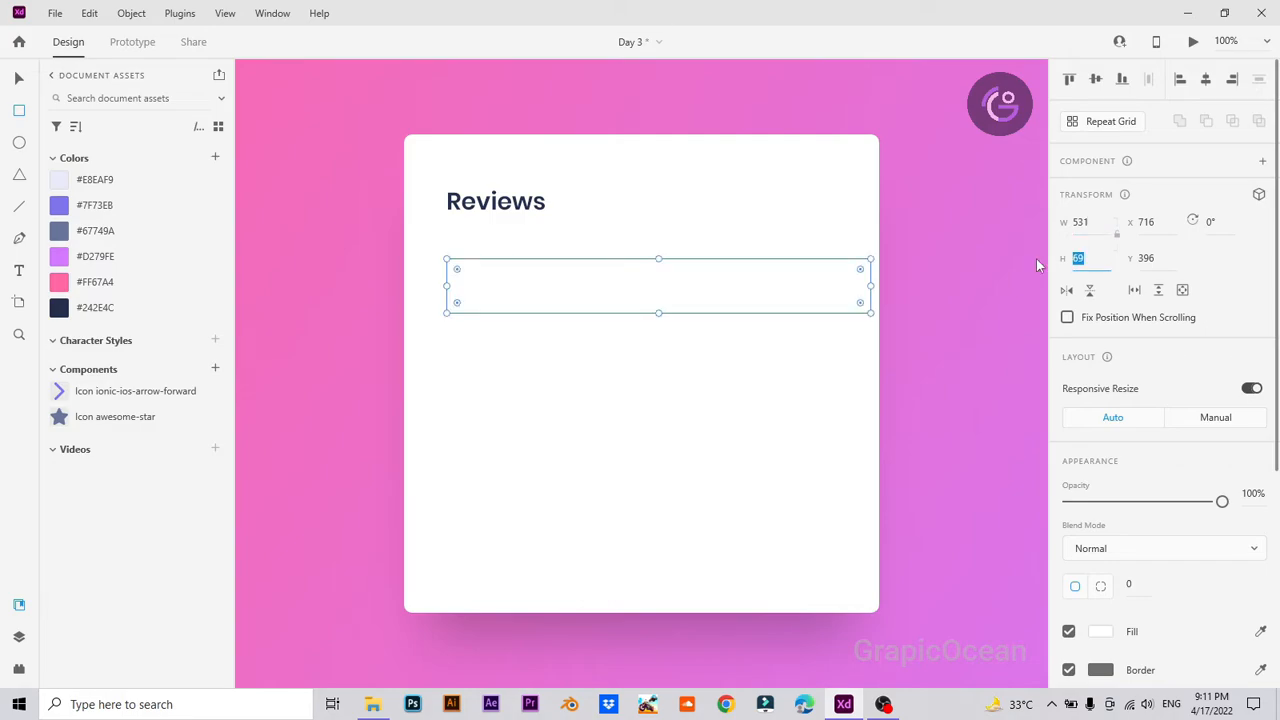
{"action": "type", "text": "65"}
{"action": "key", "text": "Return"}
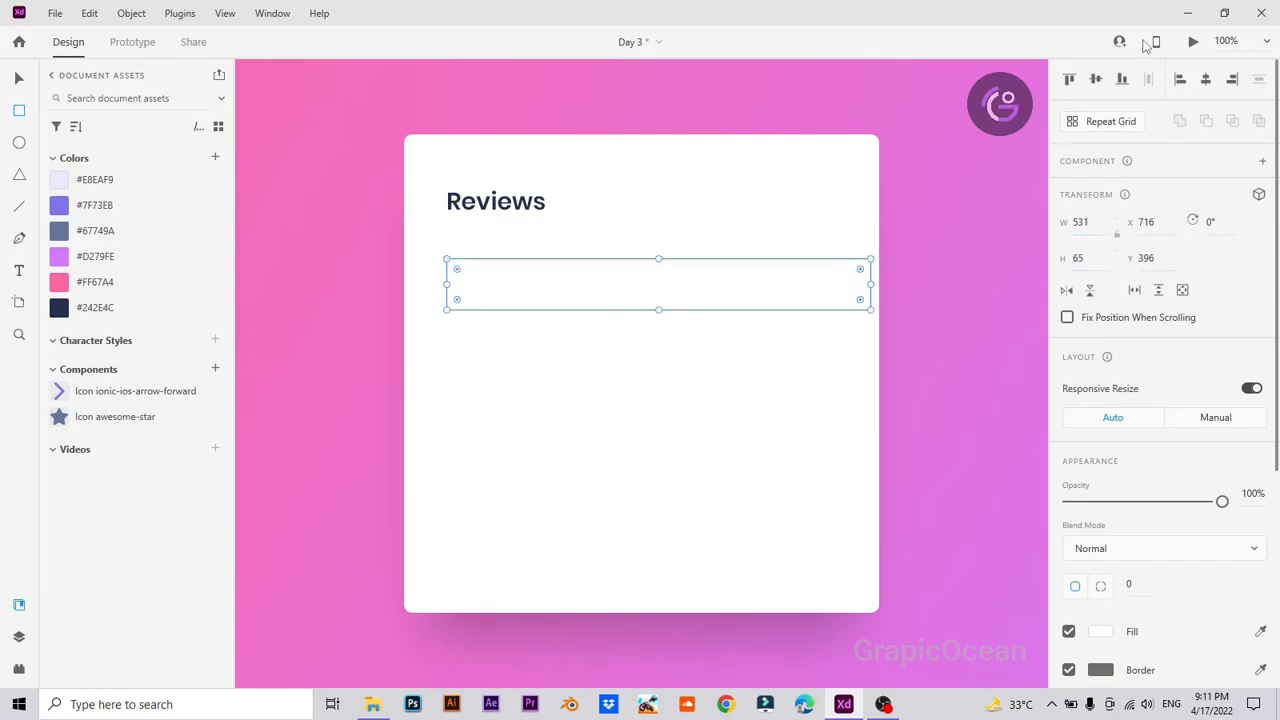
Step: Give the 531 by 65 rectangle a corner radius of 5 and center it horizontally in the card at Y 400
{"action": "left_click", "coordinate": [1096, 82]}
{"action": "left_click", "coordinate": [1205, 84]}
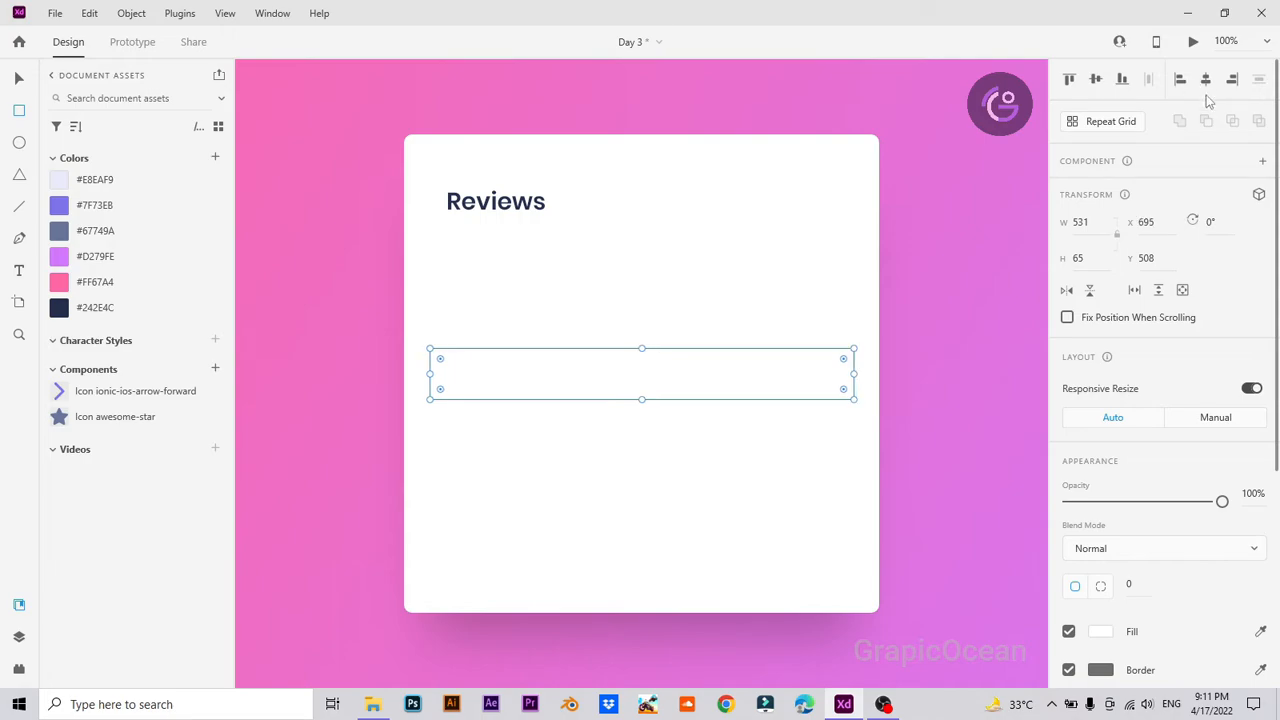
{"action": "left_click", "coordinate": [1134, 582]}
{"action": "type", "text": "5"}
{"action": "left_click_drag", "start_coordinate": [645, 388], "coordinate": [645, 301]}
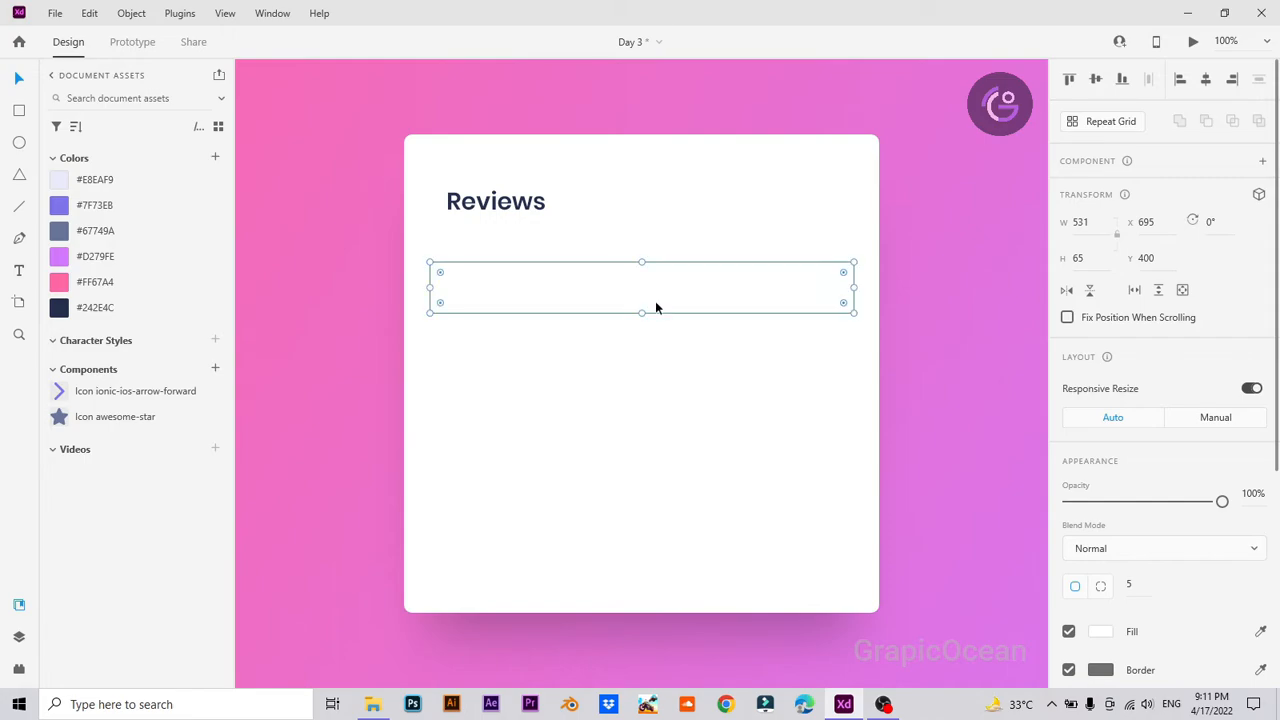
{"action": "left_click", "coordinate": [627, 240]}
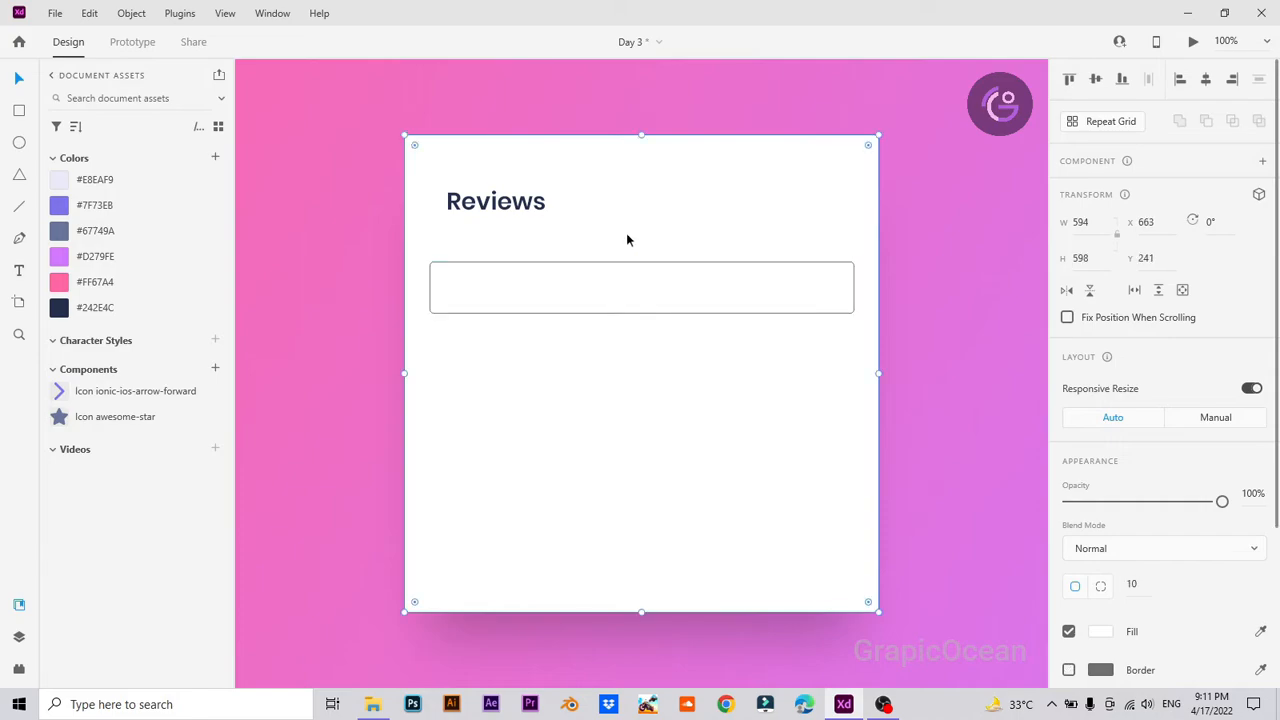
Step: Draw a circle about 52 px wide in the card's upper-right corner, filled with #E8EAF9 and without a border
{"action": "key", "text": "e"}
{"action": "left_click_drag", "start_coordinate": [811, 199], "coordinate": [831, 221]}
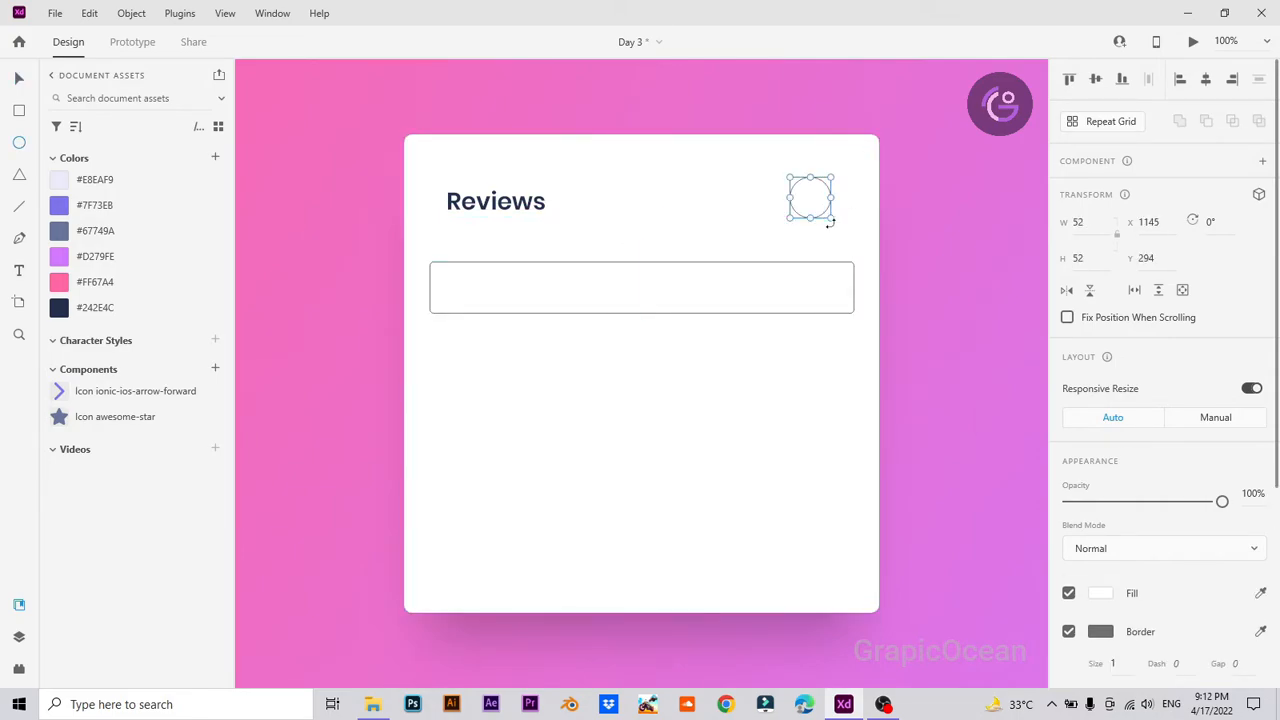
{"action": "left_click", "coordinate": [68, 182]}
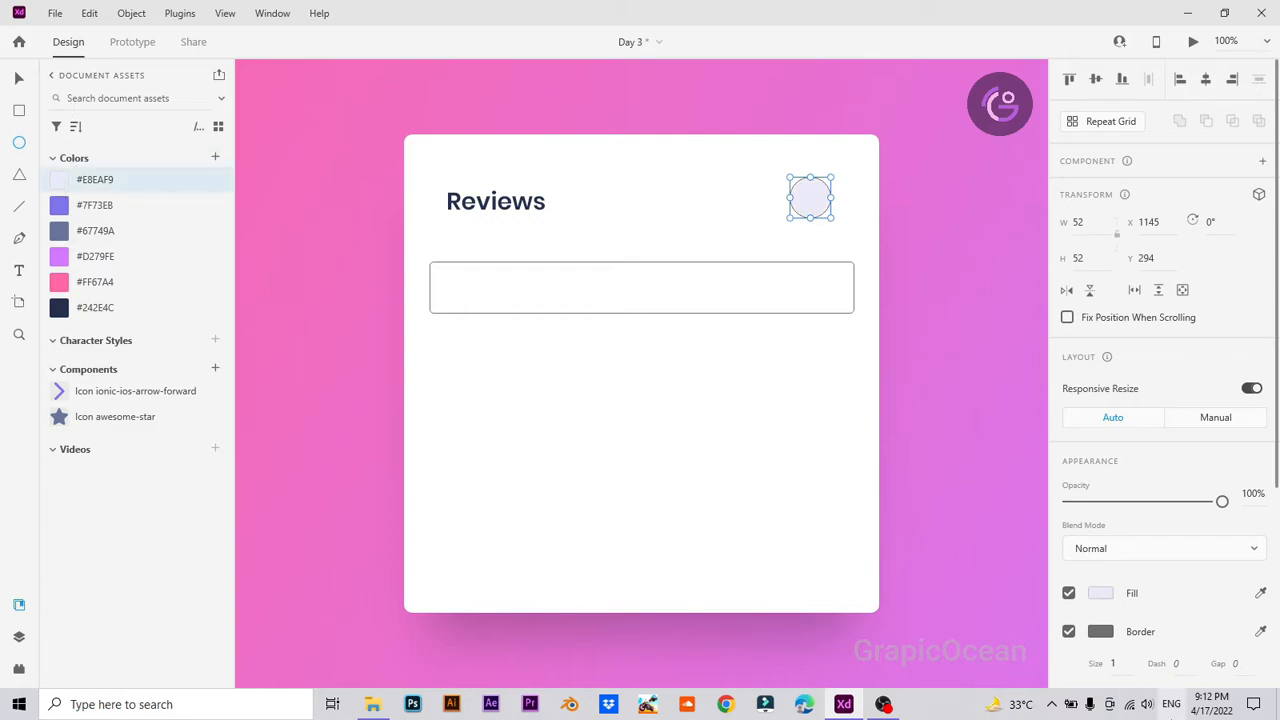
{"action": "left_click", "coordinate": [1068, 631]}
{"action": "left_click", "coordinate": [539, 510]}
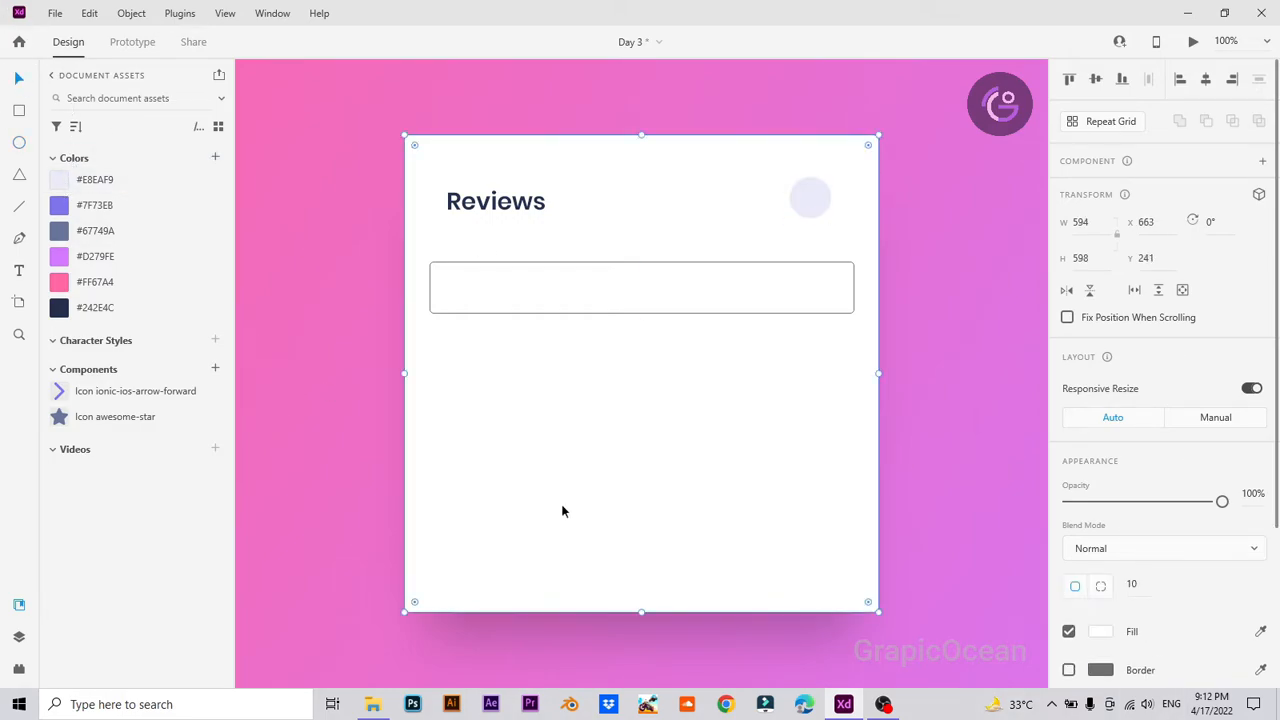
Step: Draw a short 45° diagonal line about 20.5 px wide in the card's empty area with the Pen, using border size 4 and round caps
{"action": "key", "text": "p"}
{"action": "left_click", "coordinate": [554, 413]}
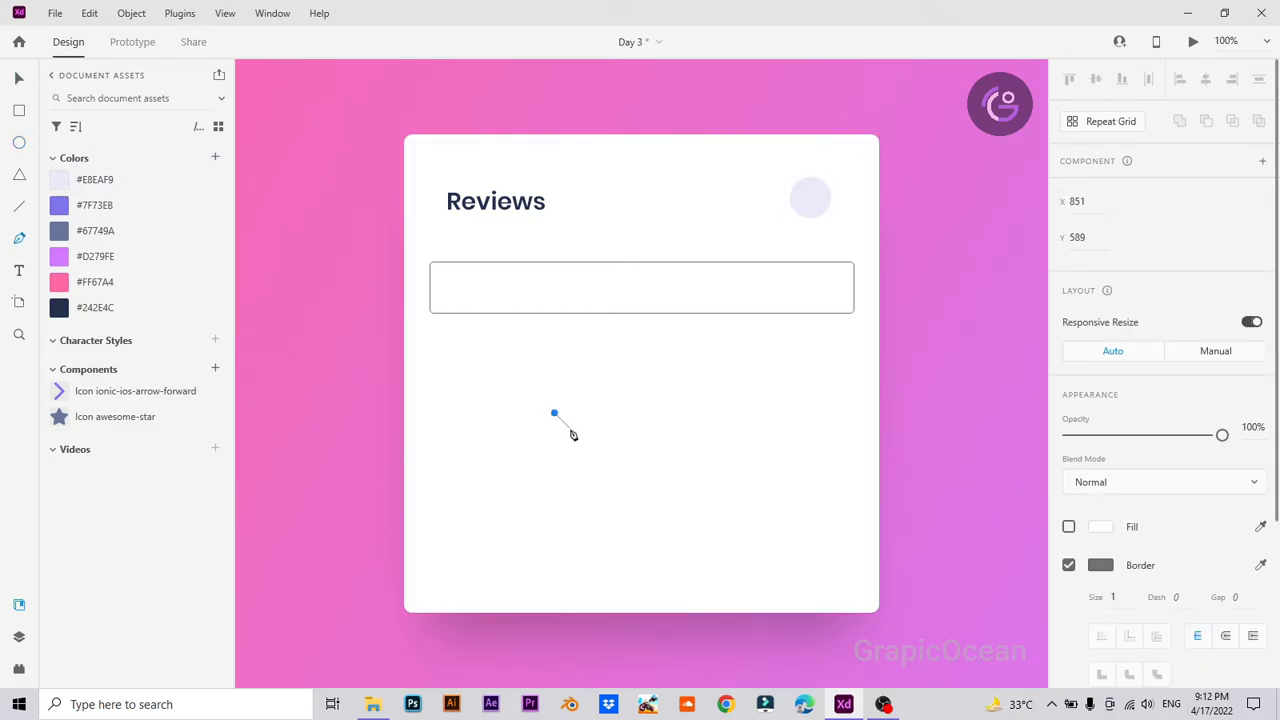
{"action": "left_click", "coordinate": [570, 429]}
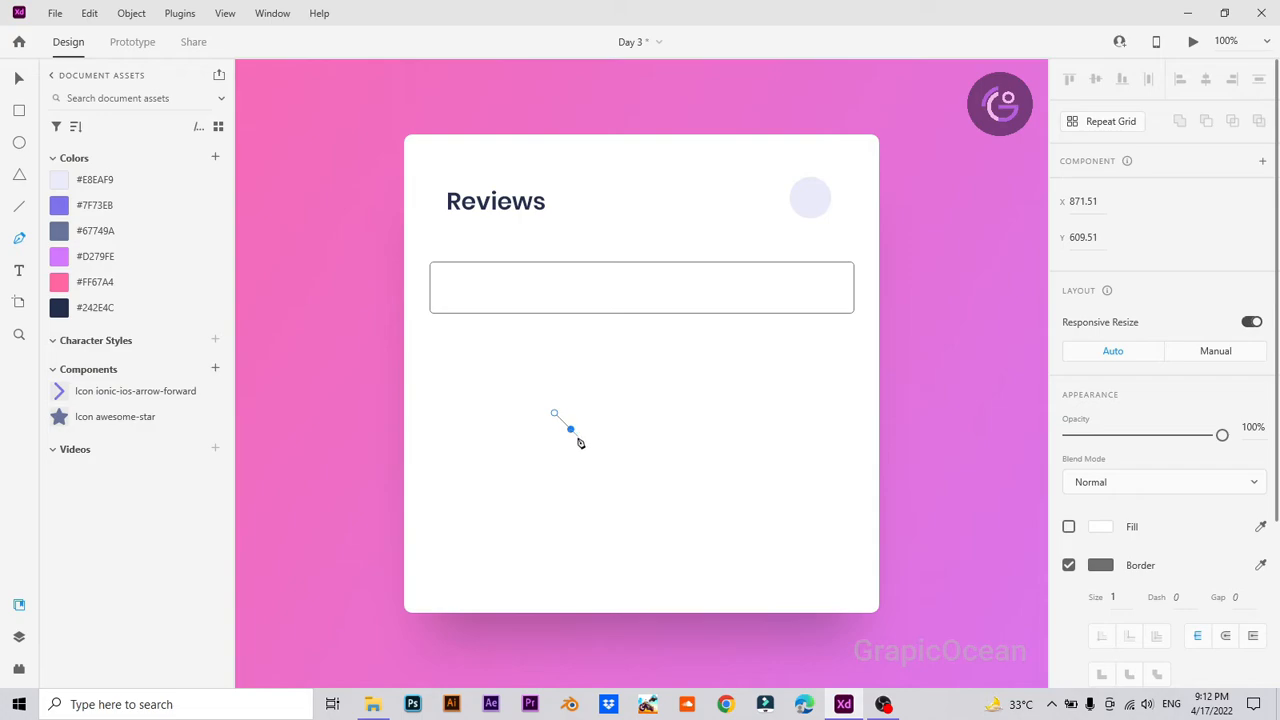
{"action": "left_click", "coordinate": [1112, 597]}
{"action": "left_click", "coordinate": [1225, 637]}
{"action": "key", "text": "Escape"}
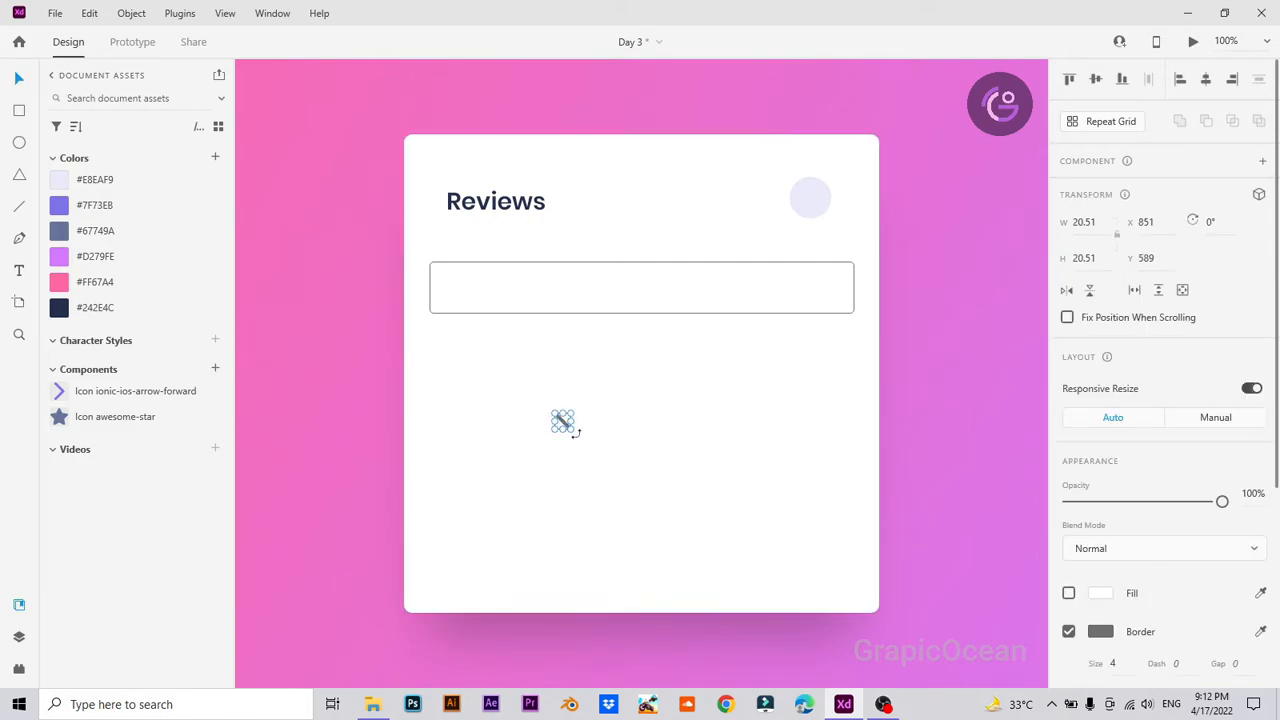
Step: Build a grouped X icon from the diagonal line and a copy rotated -90°, and center it at about 15 px wide in the pale circle
{"action": "mouse_move", "coordinate": [575, 430]}
{"action": "left_mouse_down"}
{"action": "mouse_move", "coordinate": [578, 404]}
{"action": "mouse_move", "coordinate": [590, 436]}
{"action": "left_mouse_up"}
{"action": "key", "text": "ctrl+plus"}
{"action": "left_click", "coordinate": [18, 636]}
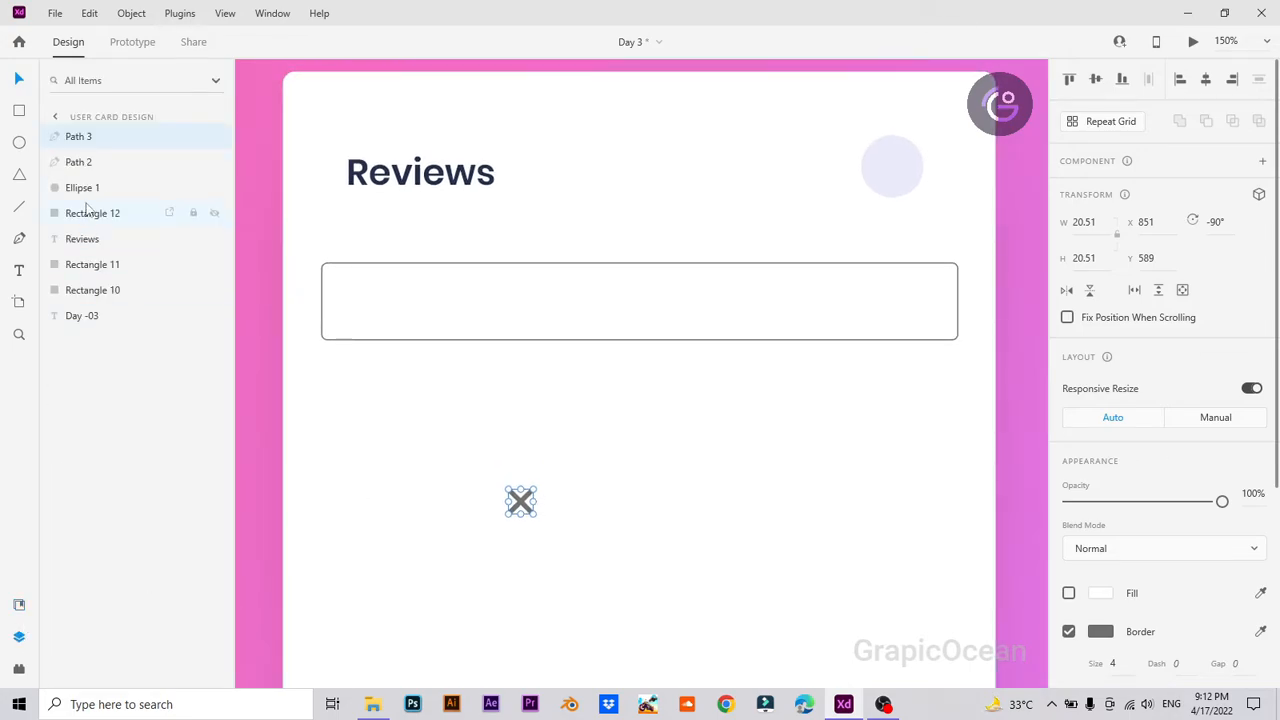
{"action": "left_click", "coordinate": [95, 161], "text": "shift"}
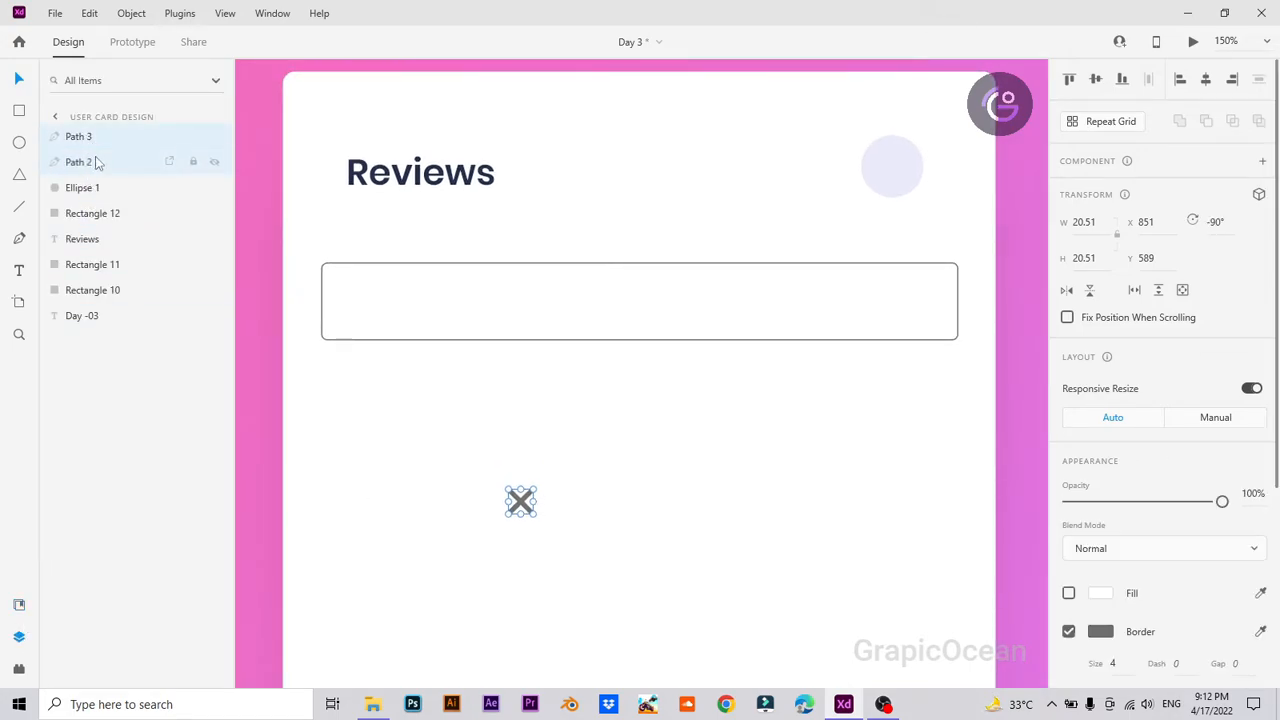
{"action": "key", "text": "ctrl+g"}
{"action": "left_click_drag", "start_coordinate": [521, 502], "coordinate": [900, 173]}
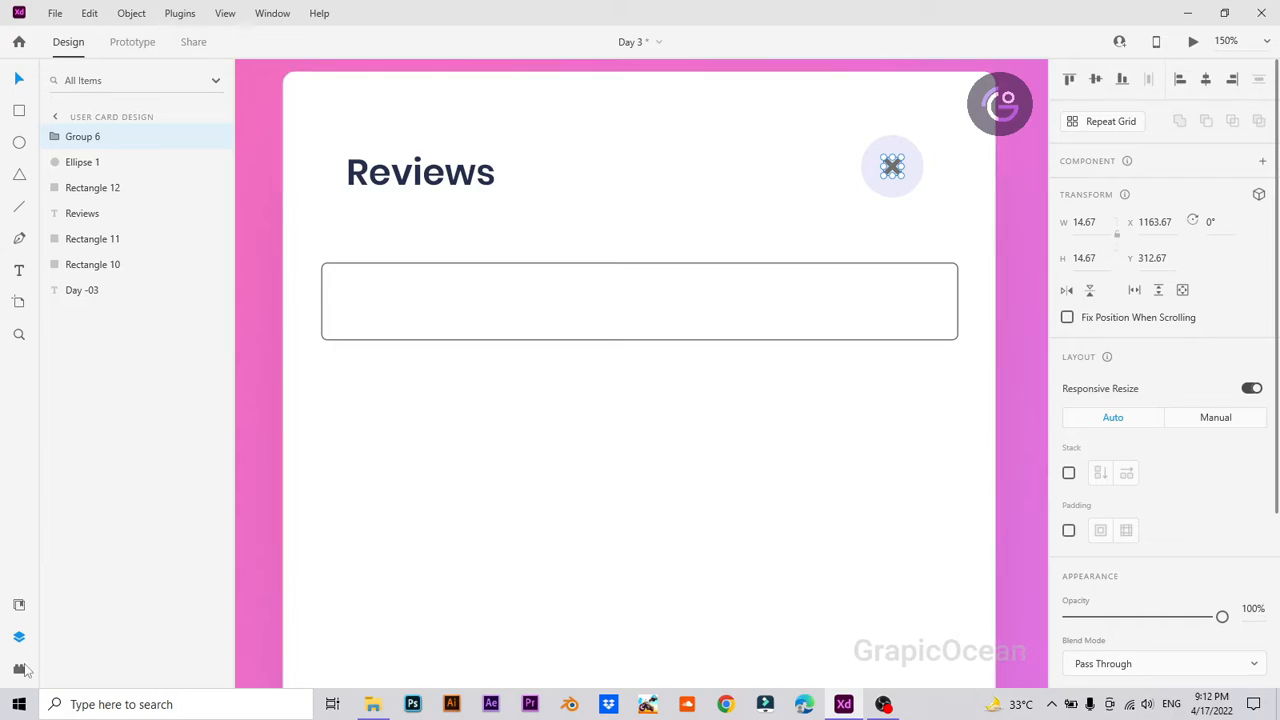
Step: Try the #E8EAF9 document color on the X icon's border, and undo it
{"action": "left_click", "coordinate": [21, 668]}
{"action": "left_click", "coordinate": [20, 605]}
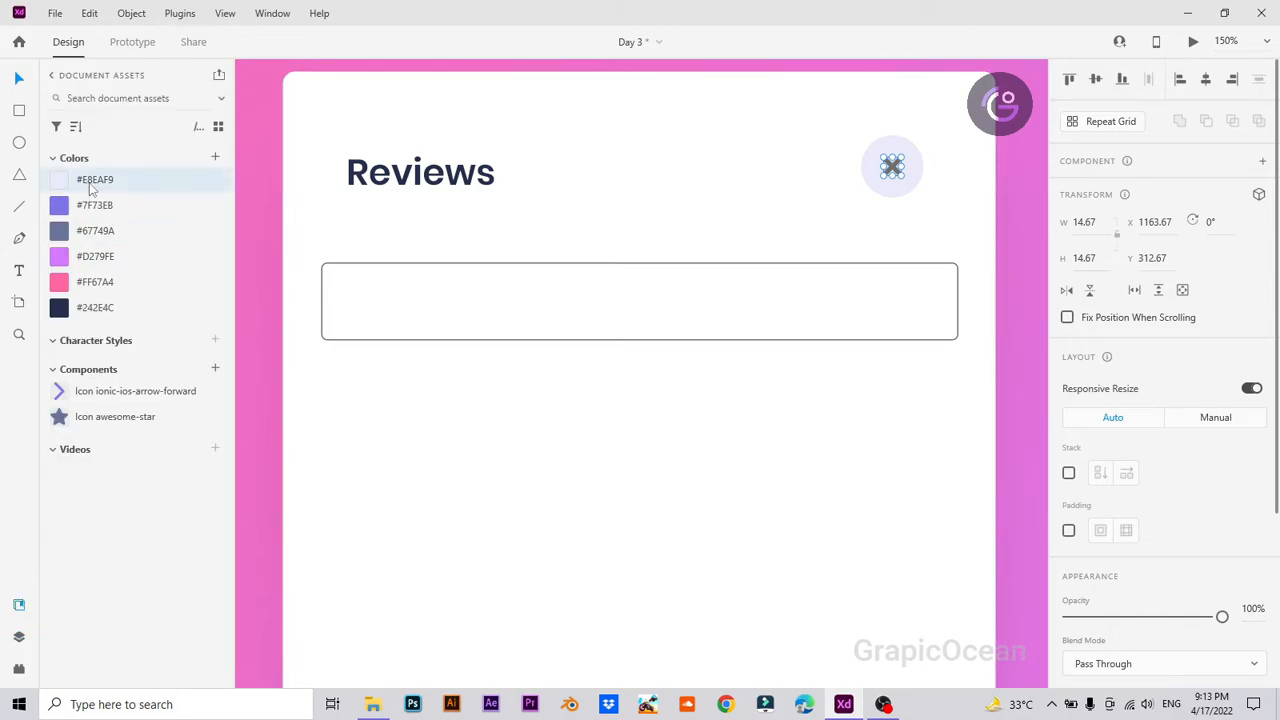
{"action": "double_click", "coordinate": [91, 186]}
{"action": "scroll", "coordinate": [1145, 580], "scroll_direction": "down", "scroll_amount": 3}
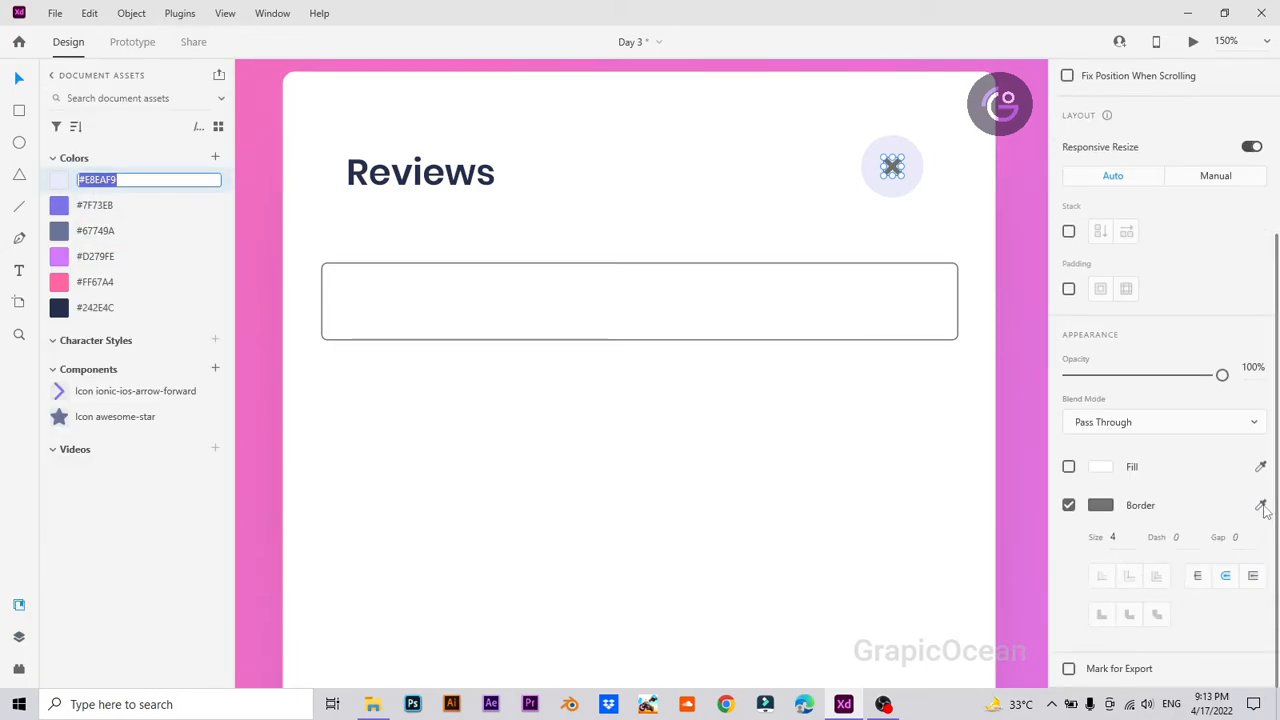
{"action": "left_click", "coordinate": [58, 180]}
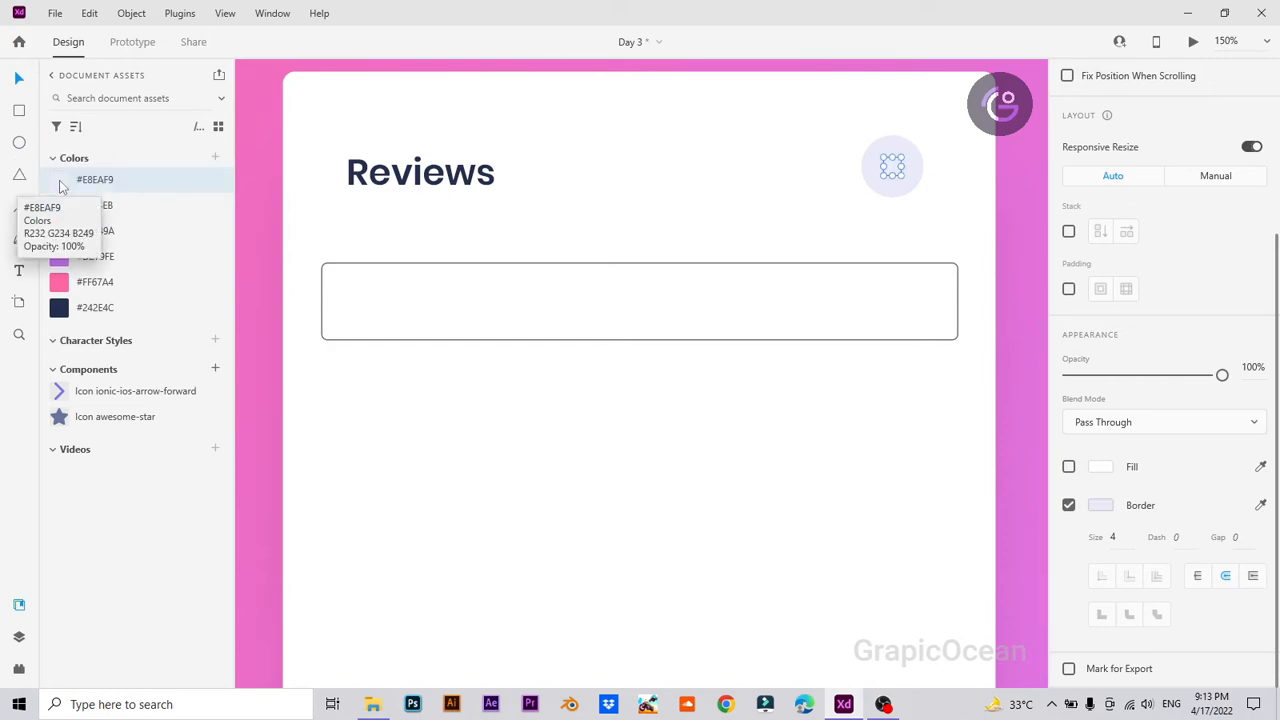
{"action": "key", "text": "ctrl+z"}
Step: Set the X icon's opacity to 50%
{"action": "left_click", "coordinate": [1250, 367]}
{"action": "type", "text": "50"}
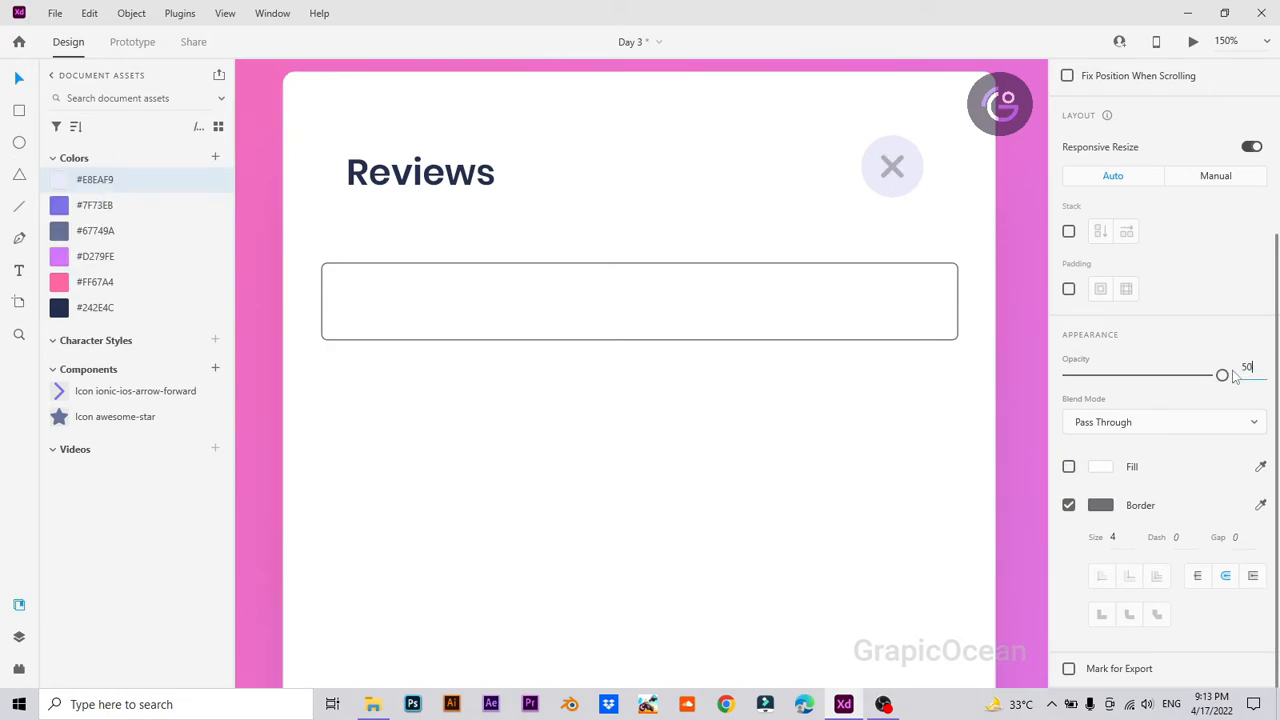
{"action": "key", "text": "Return"}
{"action": "left_click", "coordinate": [364, 418]}
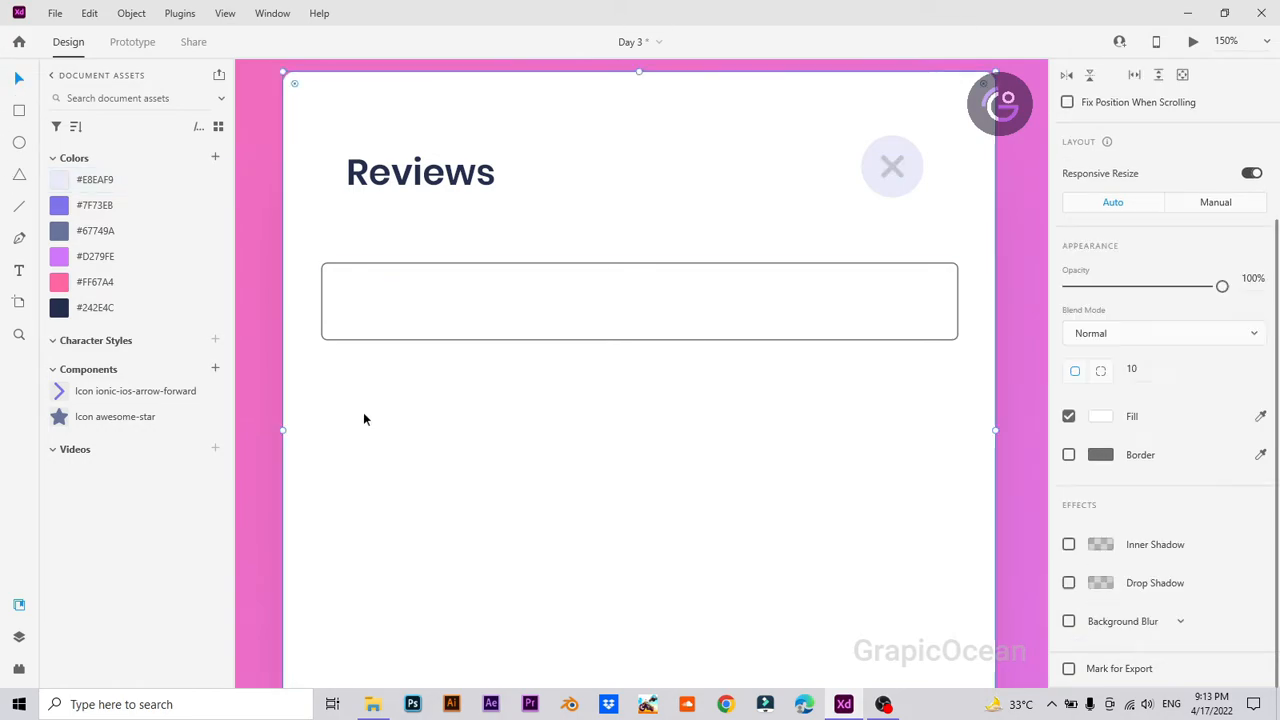
Step: Draw a thin bar inside the outlined rectangle below the heading and size it to 388 wide by 17 high
{"action": "key", "text": "r"}
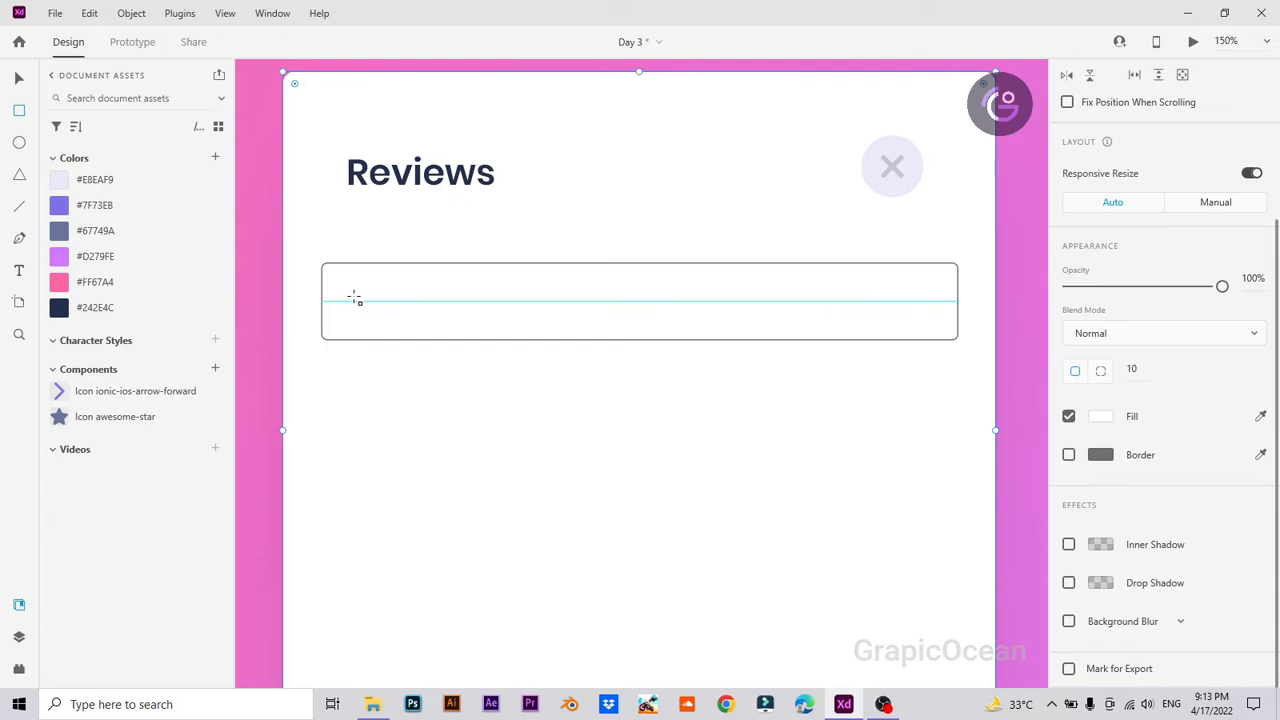
{"action": "left_click_drag", "start_coordinate": [353, 297], "coordinate": [893, 314]}
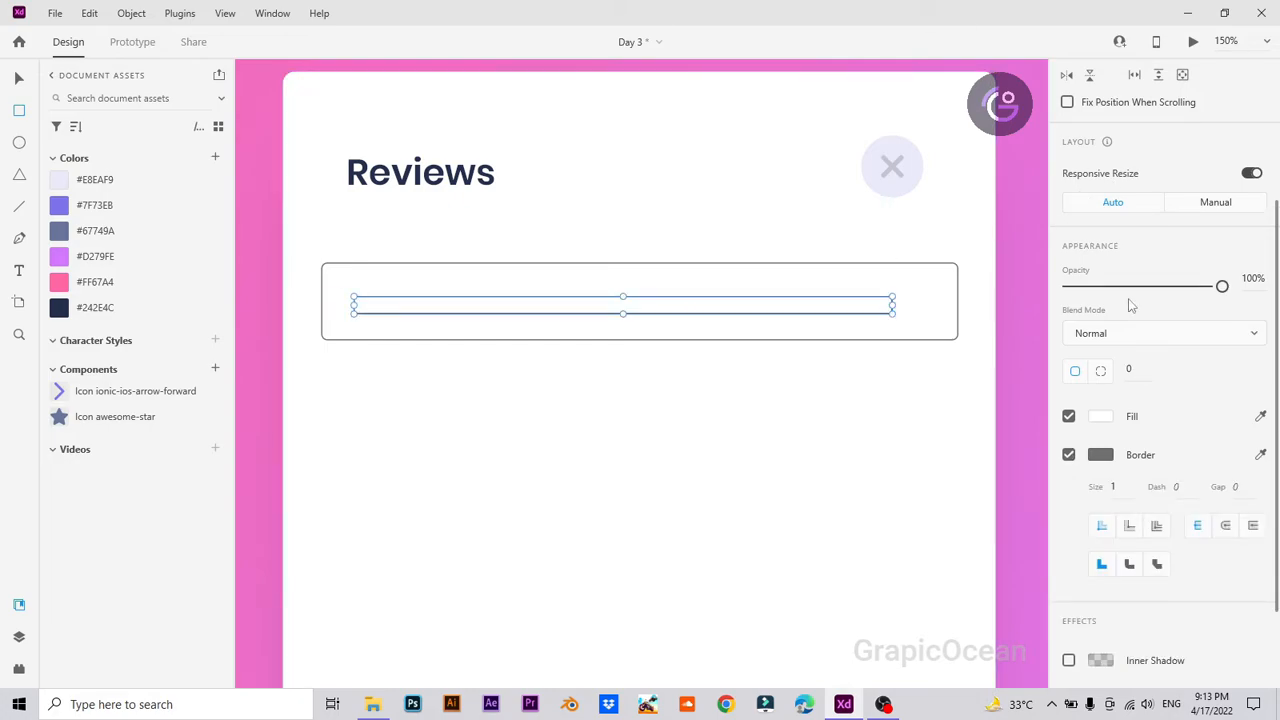
{"action": "scroll", "coordinate": [1204, 178], "scroll_direction": "up", "scroll_amount": 3}
{"action": "left_click", "coordinate": [1080, 212]}
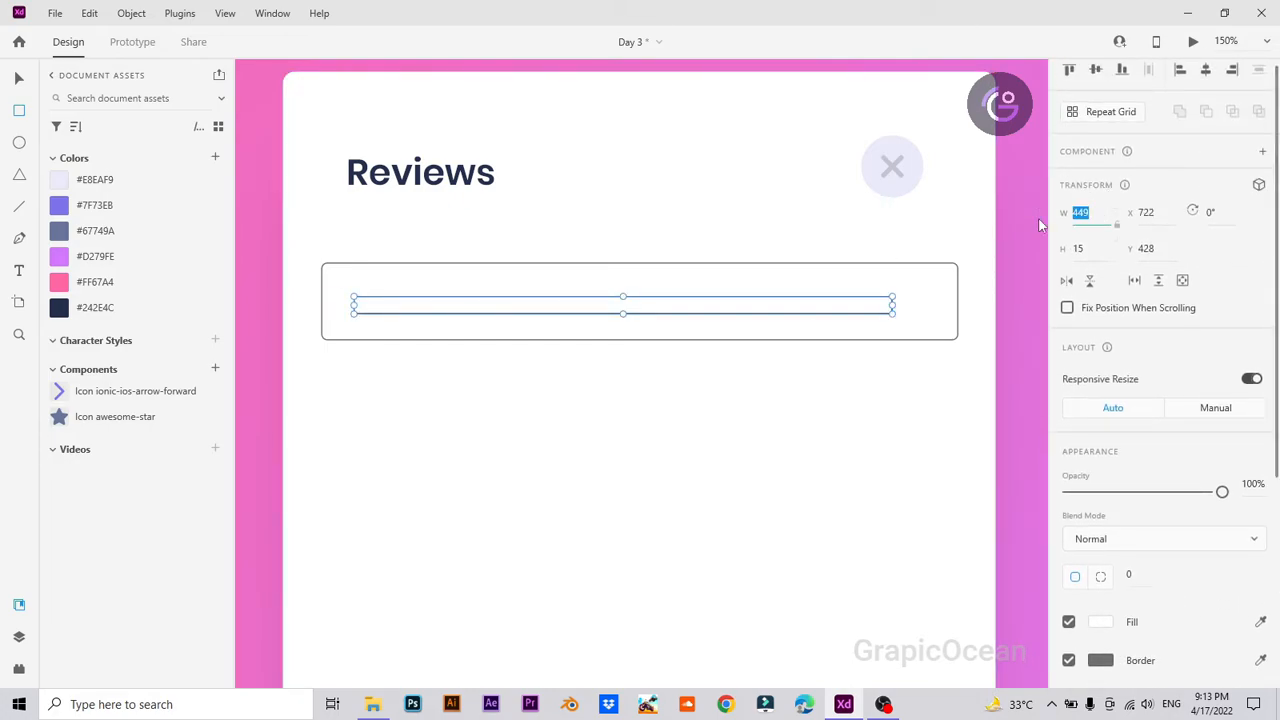
{"action": "type", "text": "388"}
{"action": "key", "text": "Tab"}
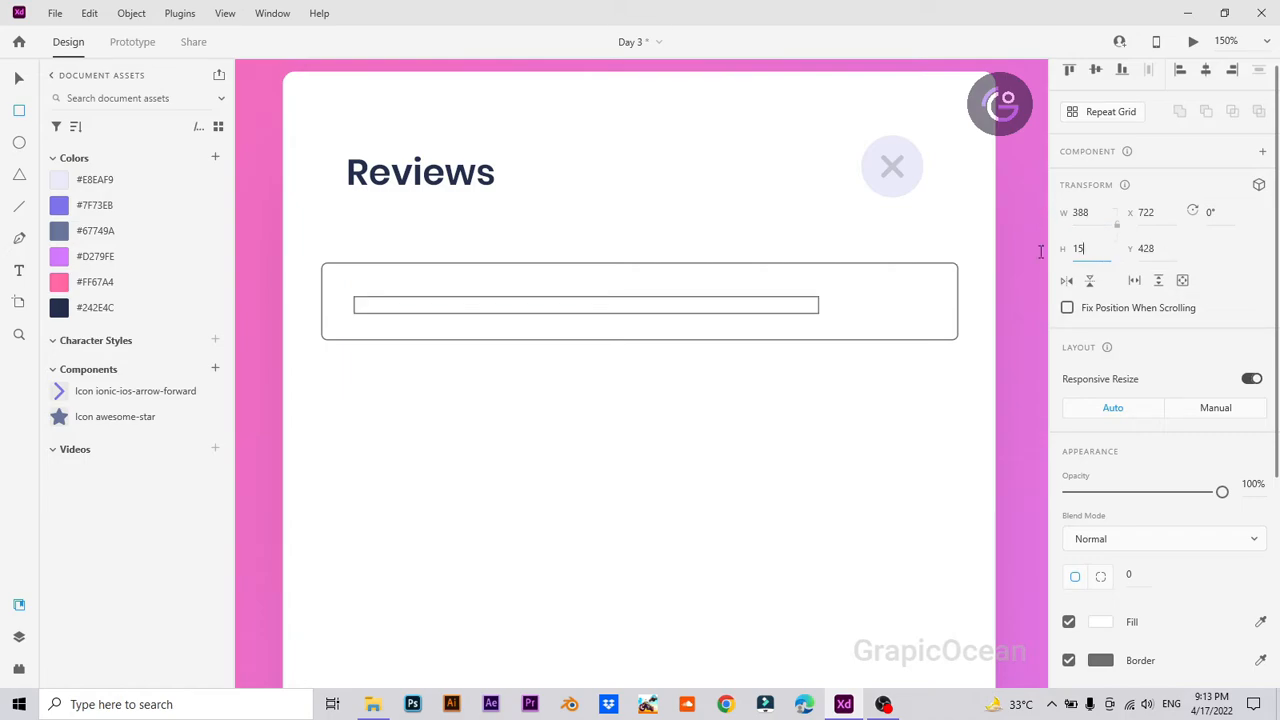
{"action": "type", "text": "17"}
{"action": "key", "text": "Return"}
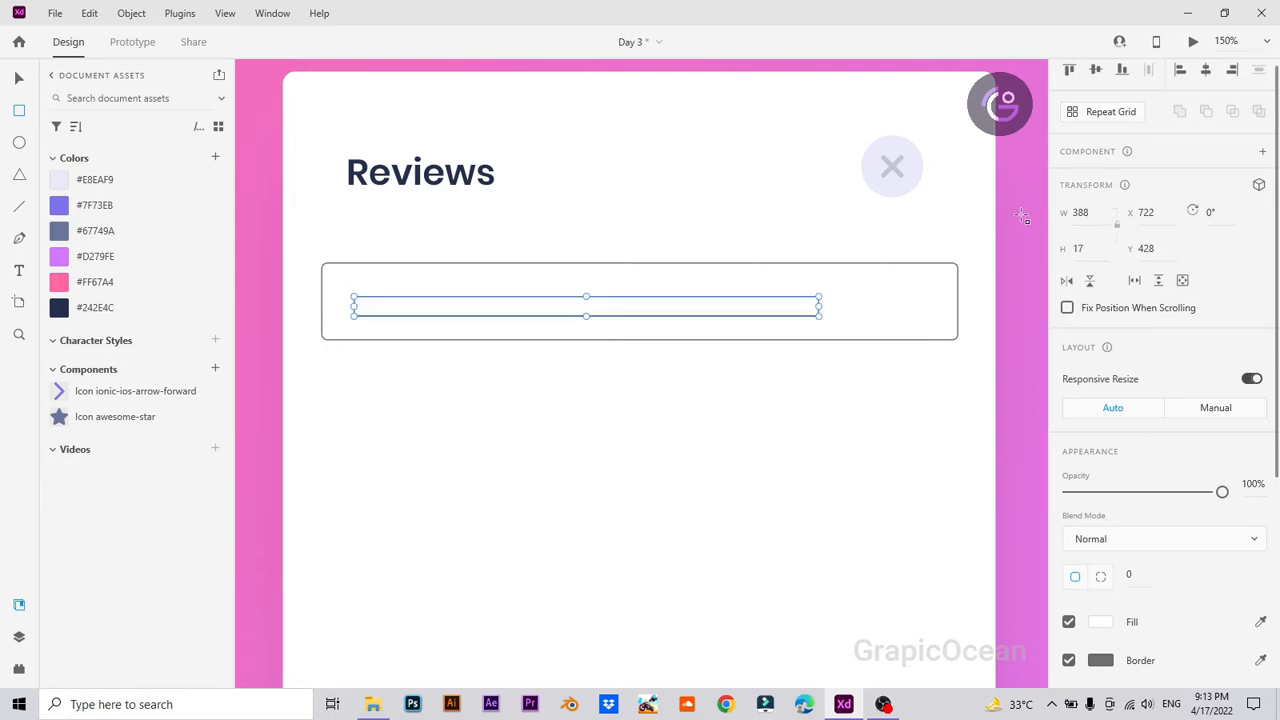
Step: Center the thin bar inside the outlined rectangle at X 766, Y 424 and set its corner radius to 10
{"action": "left_click", "coordinate": [1095, 70]}
{"action": "left_click", "coordinate": [1206, 72]}
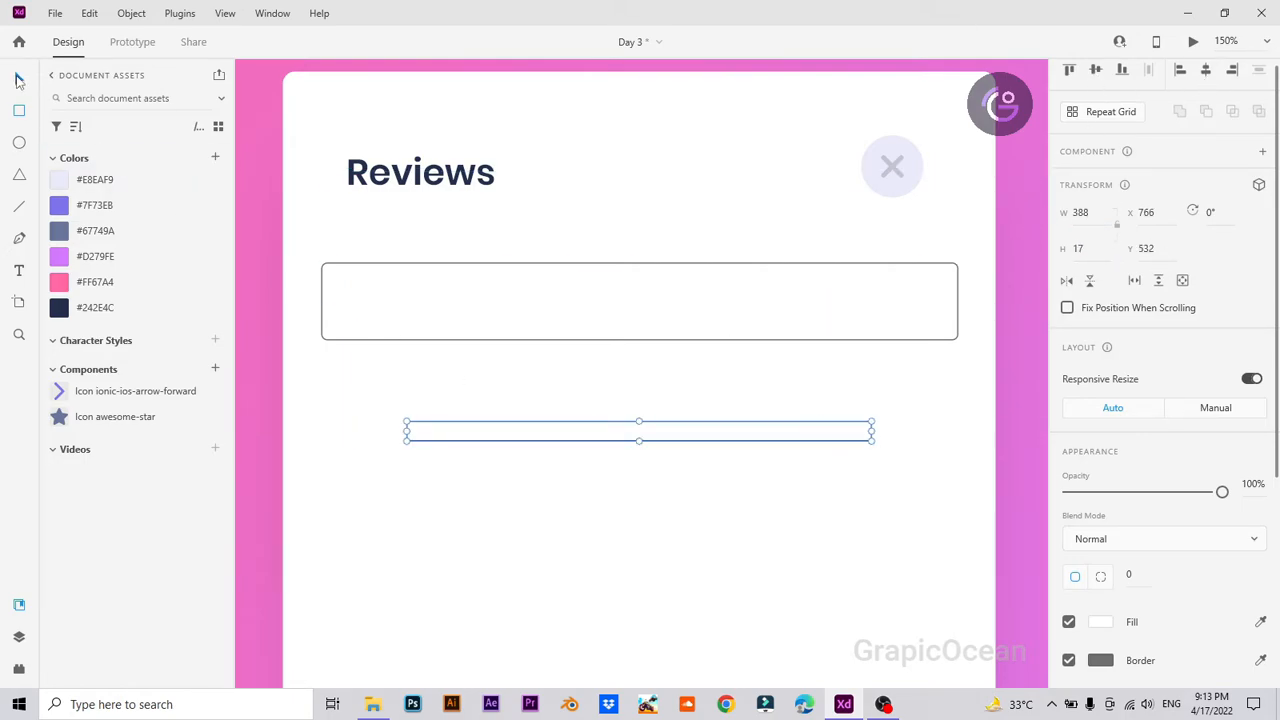
{"action": "left_click_drag", "start_coordinate": [651, 430], "coordinate": [656, 304]}
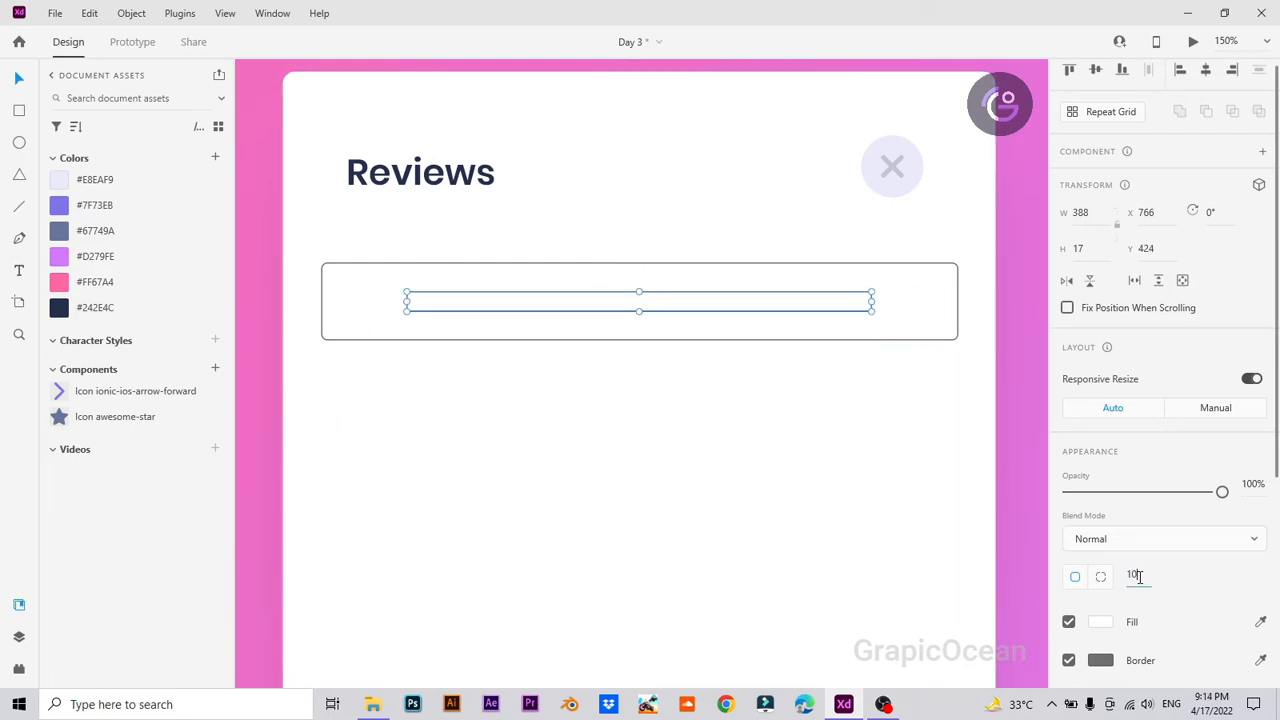
{"action": "key", "text": "Return"}
{"action": "left_click", "coordinate": [645, 521]}
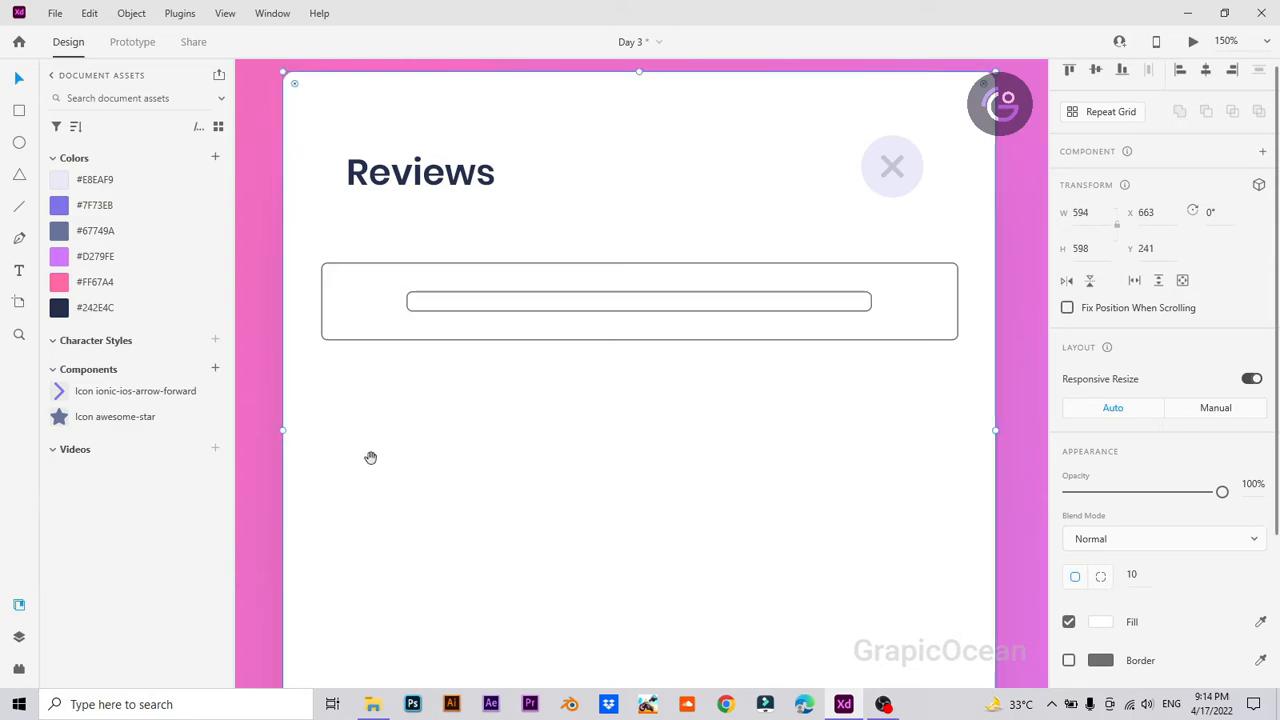
{"action": "left_click", "coordinate": [257, 426]}
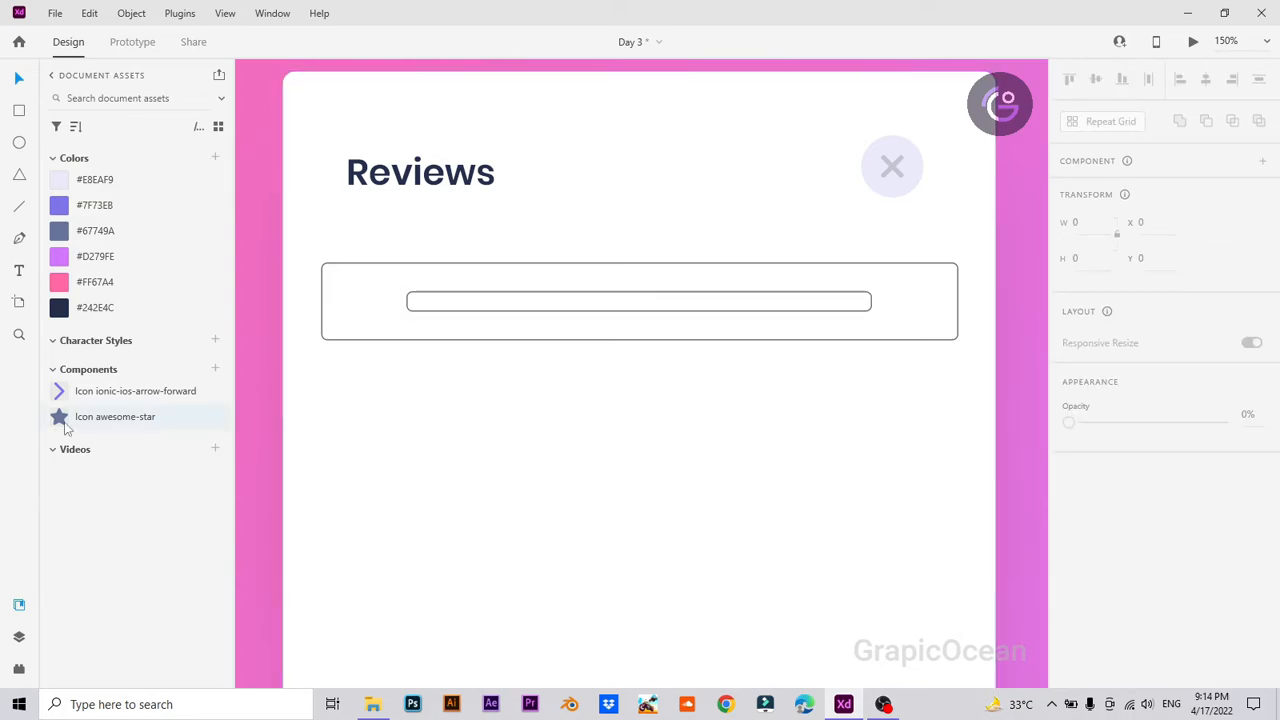
Step: Place the star component inside the outlined rectangle just before the start of the thin bar and scale it down slightly
{"action": "left_click_drag", "start_coordinate": [66, 422], "coordinate": [466, 506]}
{"action": "left_click_drag", "start_coordinate": [469, 520], "coordinate": [381, 306]}
{"action": "key", "text": "ctrl+equal"}
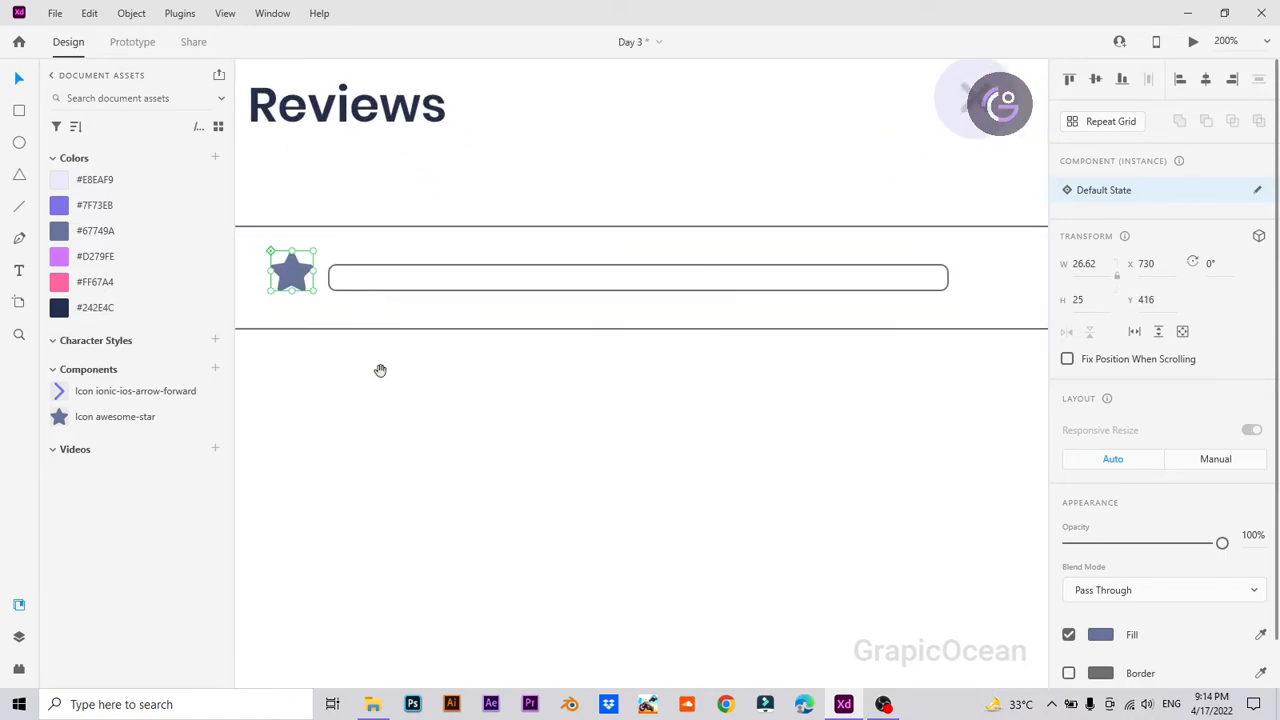
{"action": "left_click_drag", "start_coordinate": [467, 322], "coordinate": [442, 351]}
{"action": "left_click", "coordinate": [463, 337]}
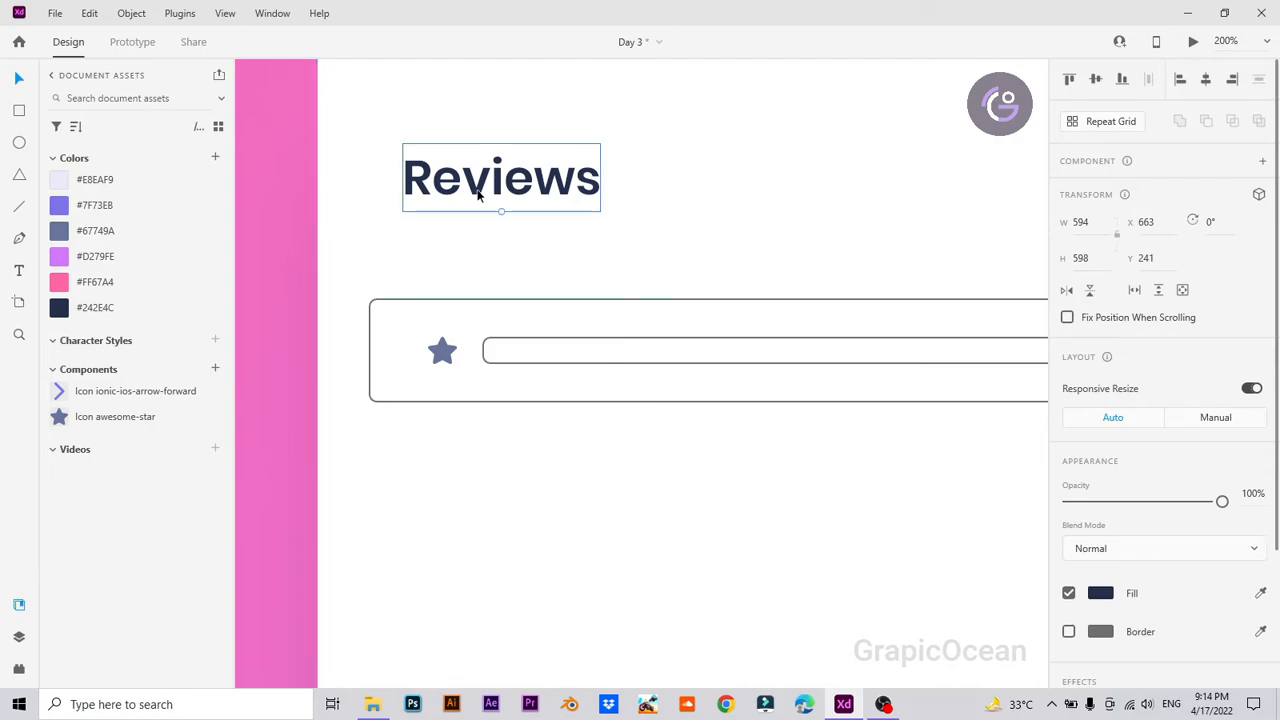
Step: Duplicate the "Reviews" heading below the outlined rectangle and change the copy's text to "5"
{"action": "left_click_drag", "start_coordinate": [478, 195], "coordinate": [494, 525]}
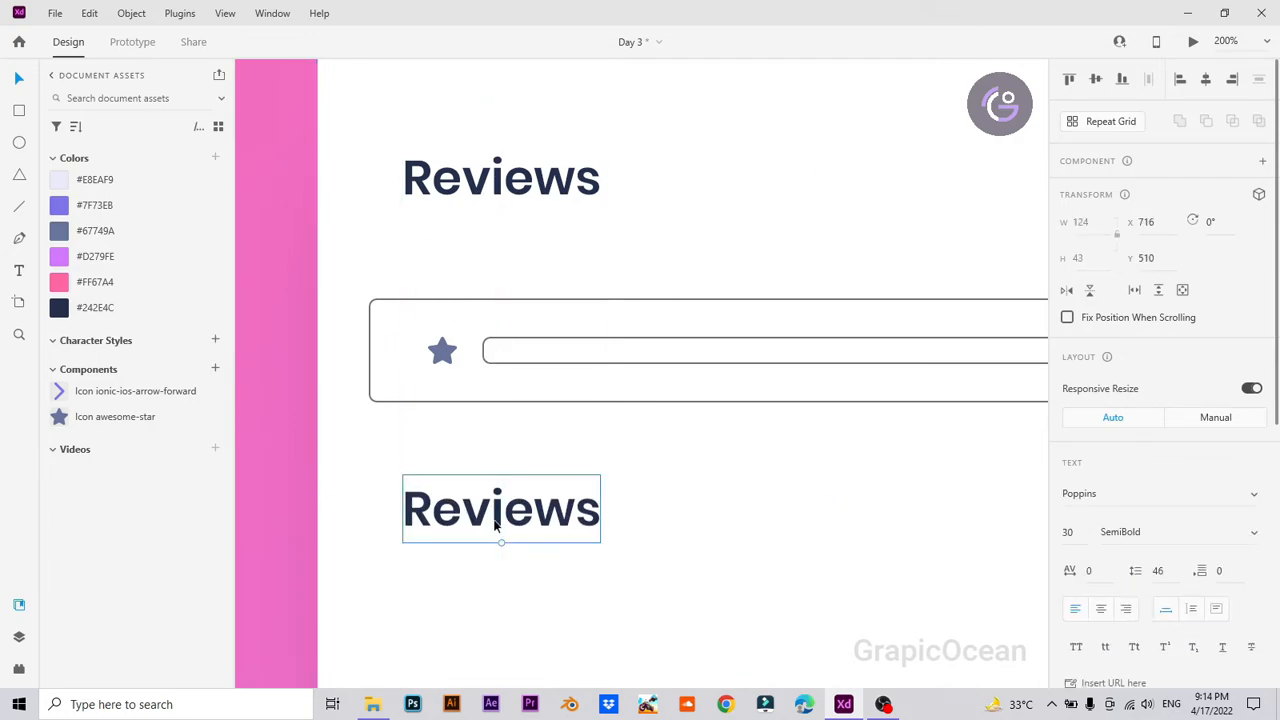
{"action": "double_click", "coordinate": [495, 522]}
{"action": "type", "text": "5"}
{"action": "key", "text": "Escape"}
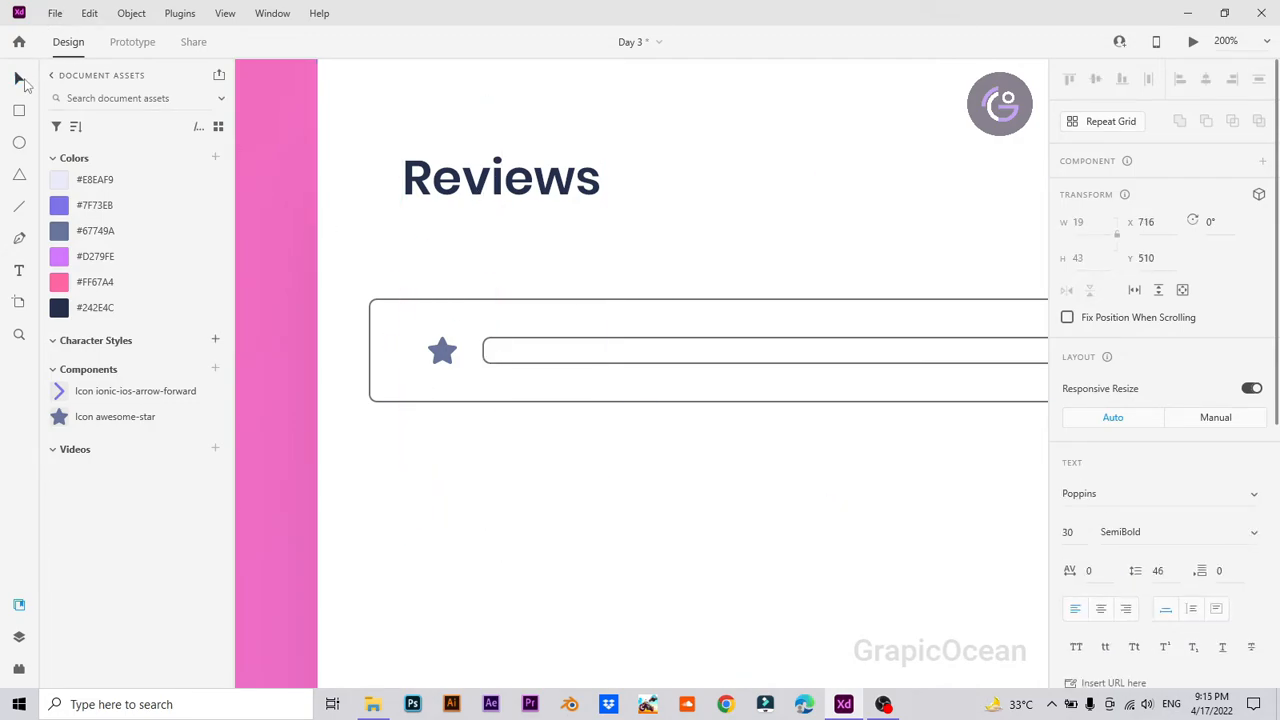
Step: Set the "5" text's font weight to Regular and its size to 15
{"action": "left_click", "coordinate": [1148, 531]}
{"action": "key", "text": "Return"}
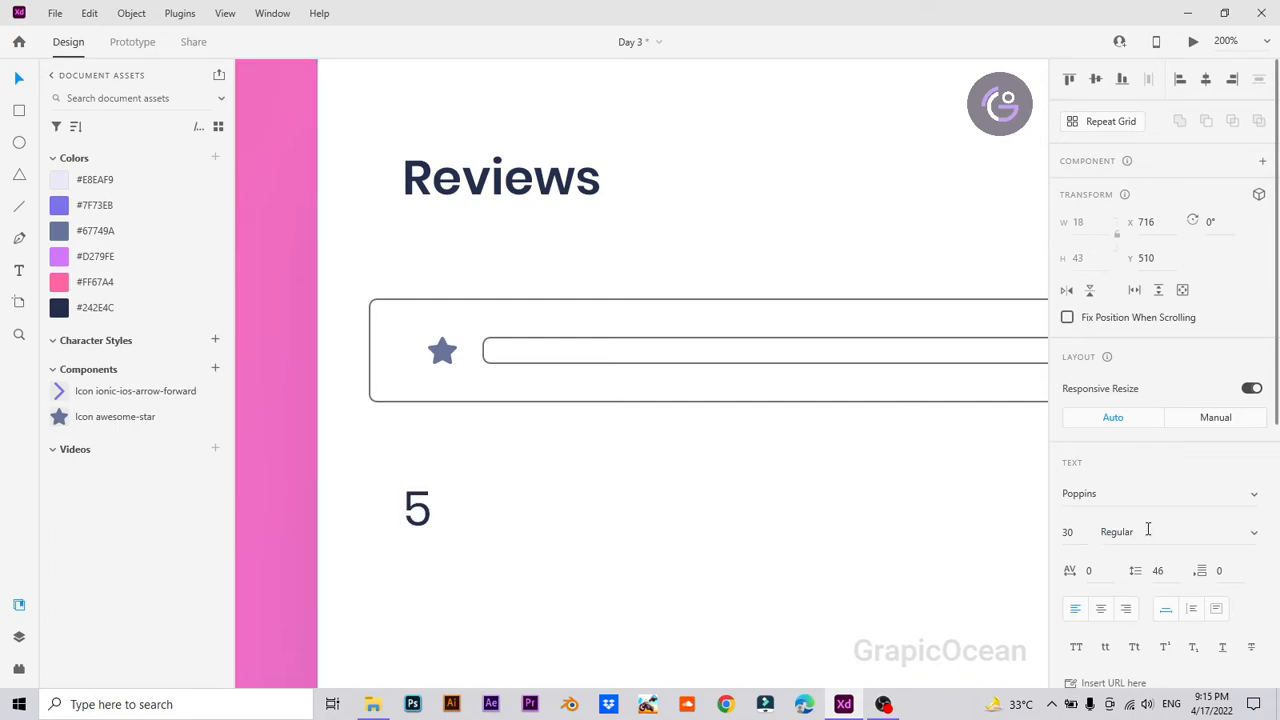
{"action": "type", "text": "15"}
{"action": "key", "text": "Return"}
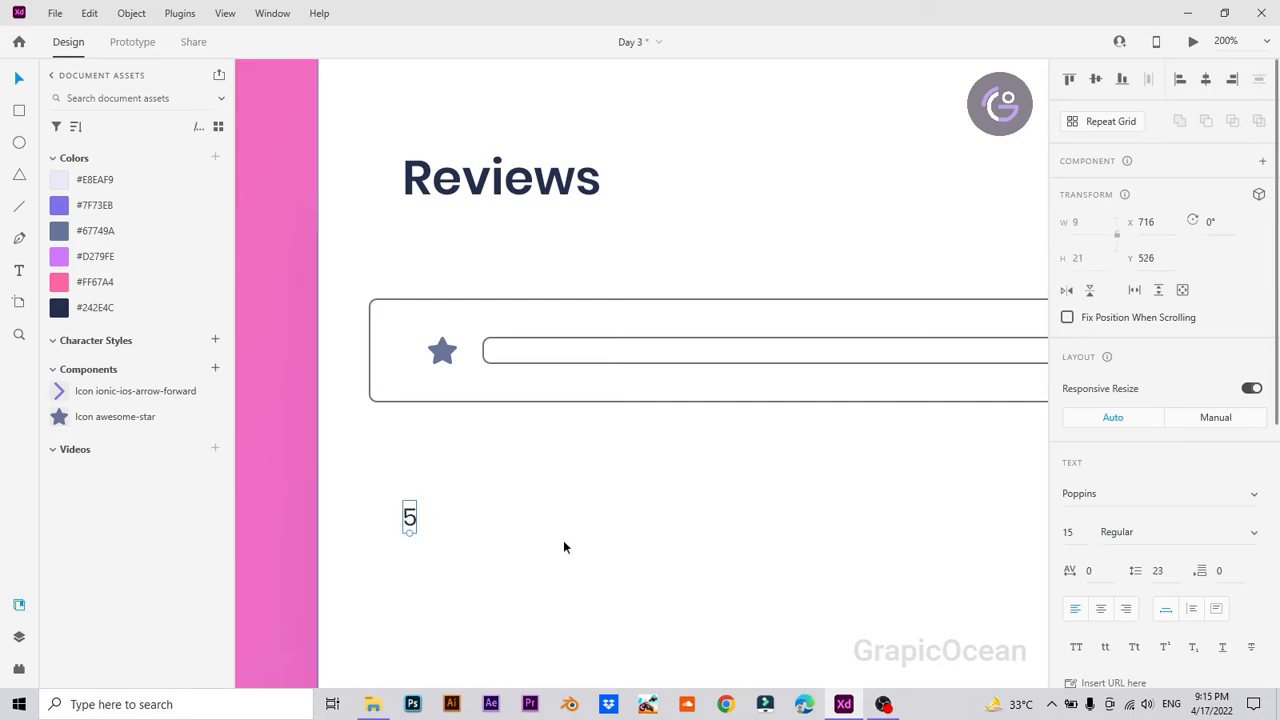
Step: Move the "5" in front of the star at X 710 and set its font size to 20
{"action": "left_click_drag", "start_coordinate": [410, 518], "coordinate": [406, 358]}
{"action": "right_click", "coordinate": [406, 358]}
{"action": "left_click", "coordinate": [425, 372]}
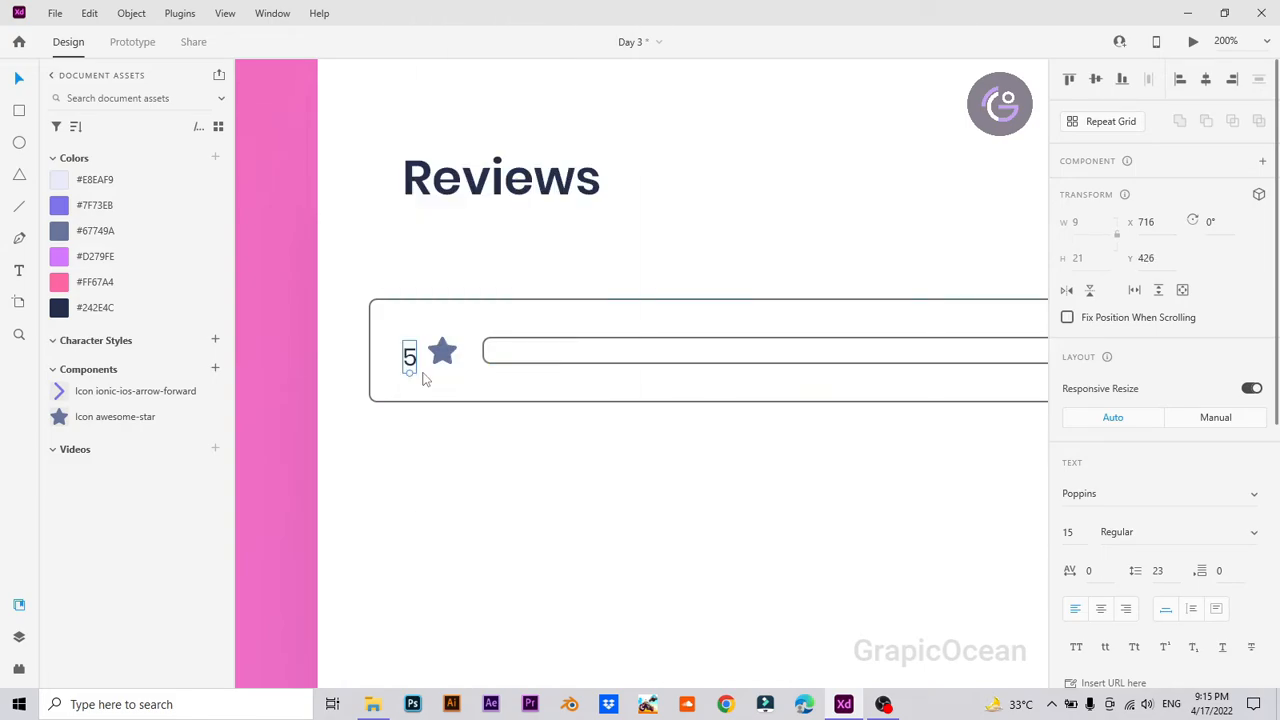
{"action": "type", "text": "20"}
{"action": "key", "text": "Return"}
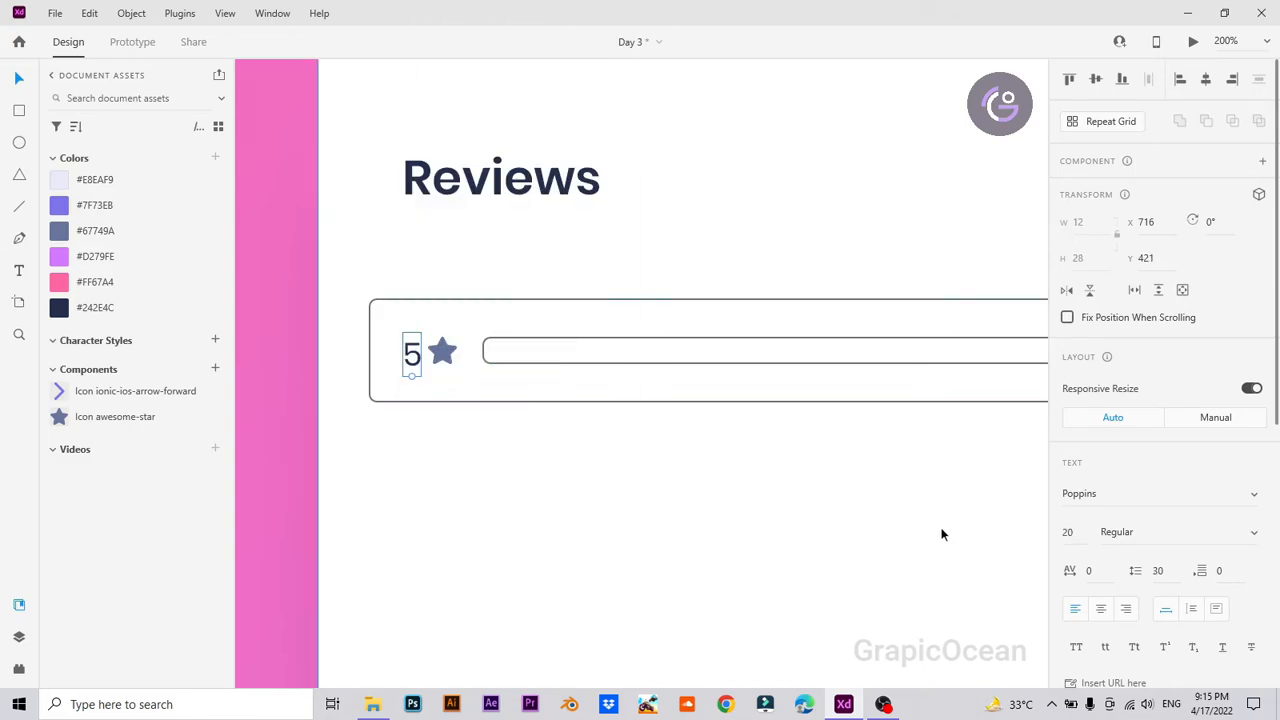
{"action": "left_click_drag", "start_coordinate": [412, 355], "coordinate": [402, 355]}
Step: Align the "5", the star and the thin bar to a common vertical middle
{"action": "left_click", "coordinate": [436, 350], "text": "shift"}
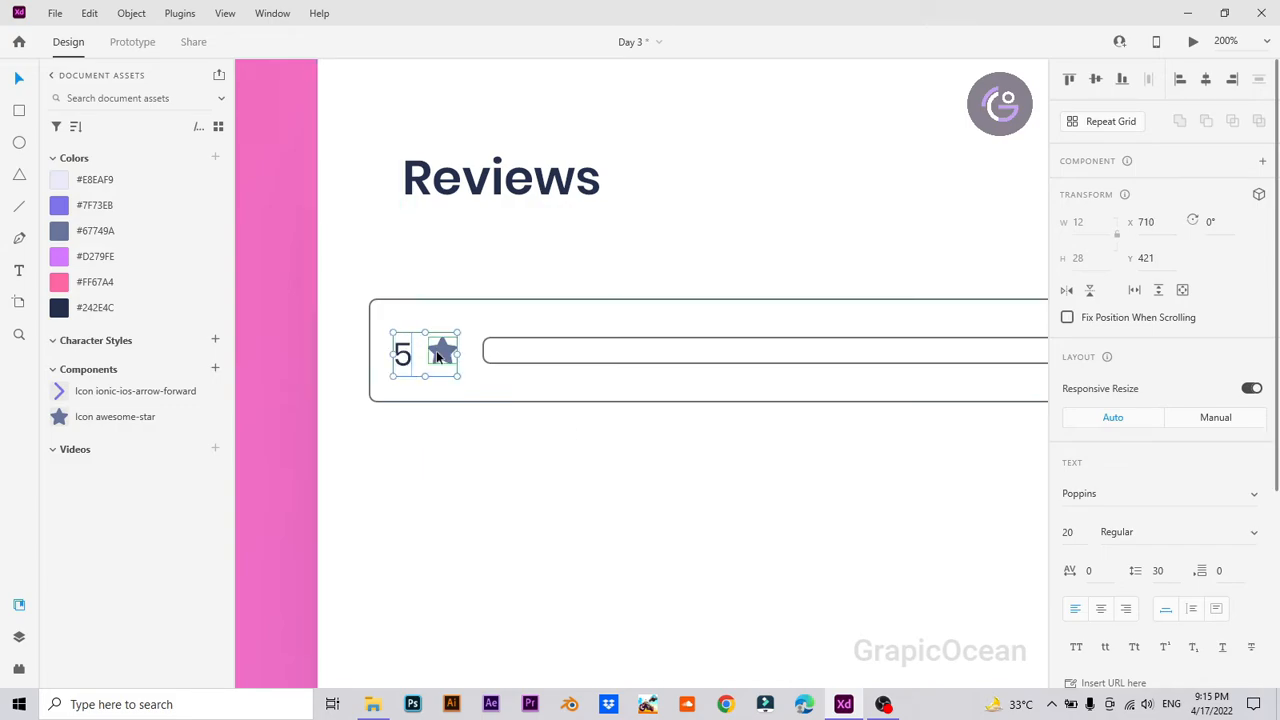
{"action": "left_click", "coordinate": [1095, 85]}
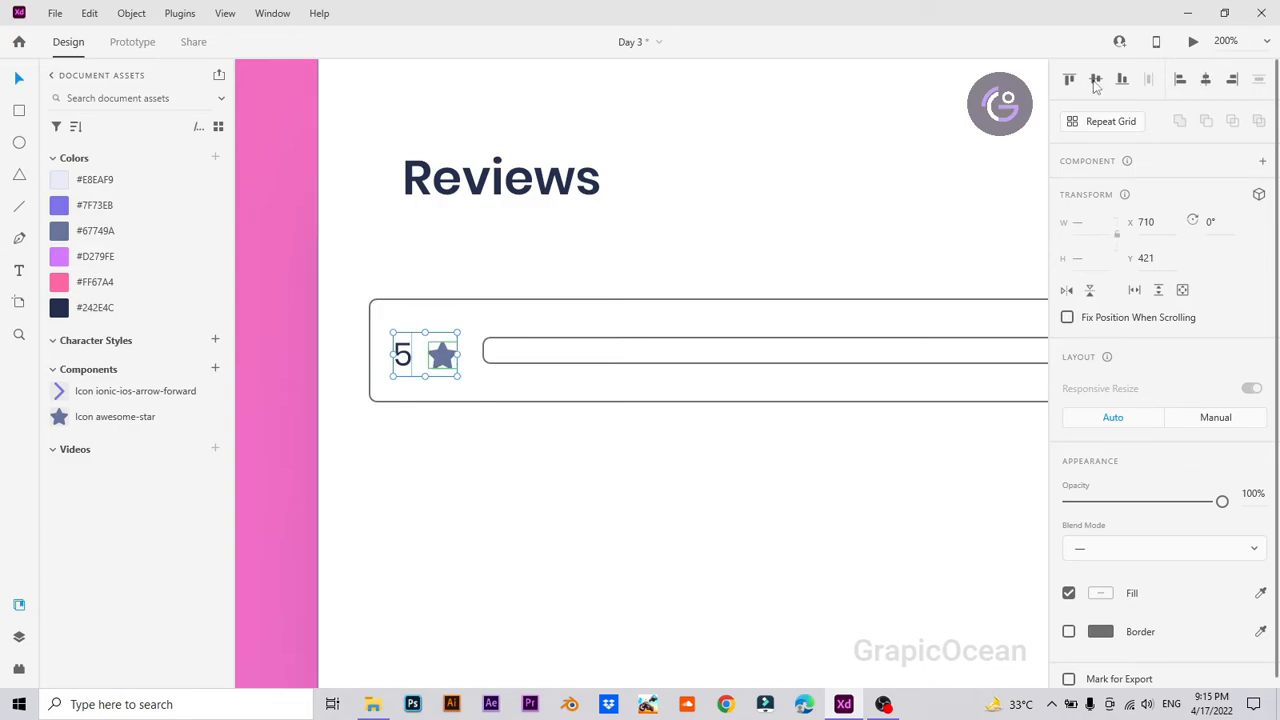
{"action": "left_click", "coordinate": [540, 355], "text": "shift"}
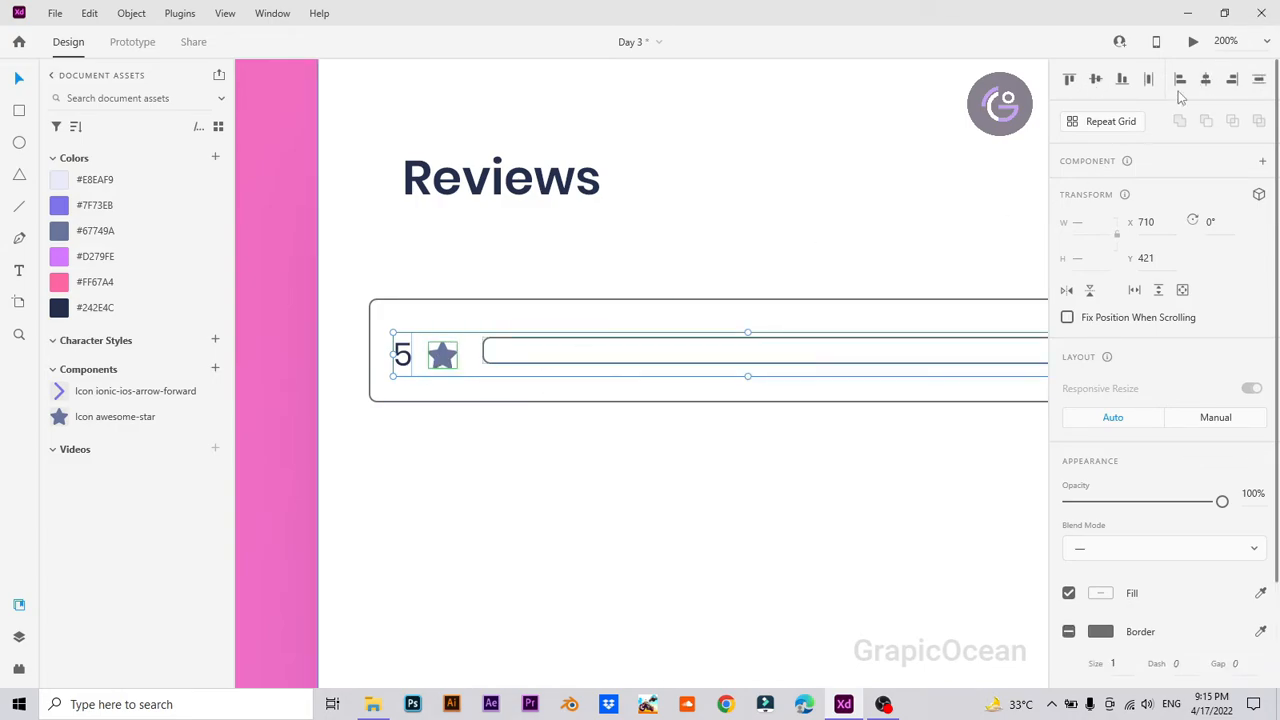
{"action": "left_click", "coordinate": [1096, 84]}
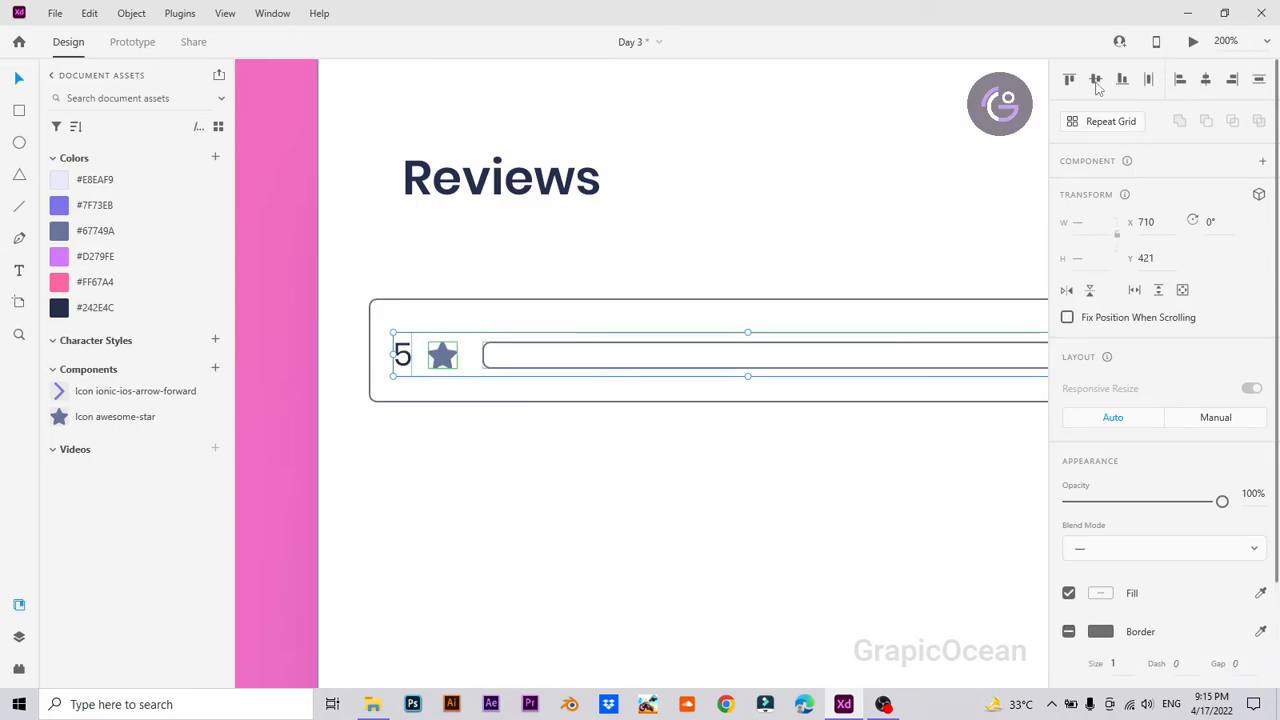
Step: Group the "5", star and bar, center the group vertically in the outlined rectangle at Y 419, and ungroup it
{"action": "key", "text": "ctrl+g"}
{"action": "right_click", "coordinate": [566, 350]}
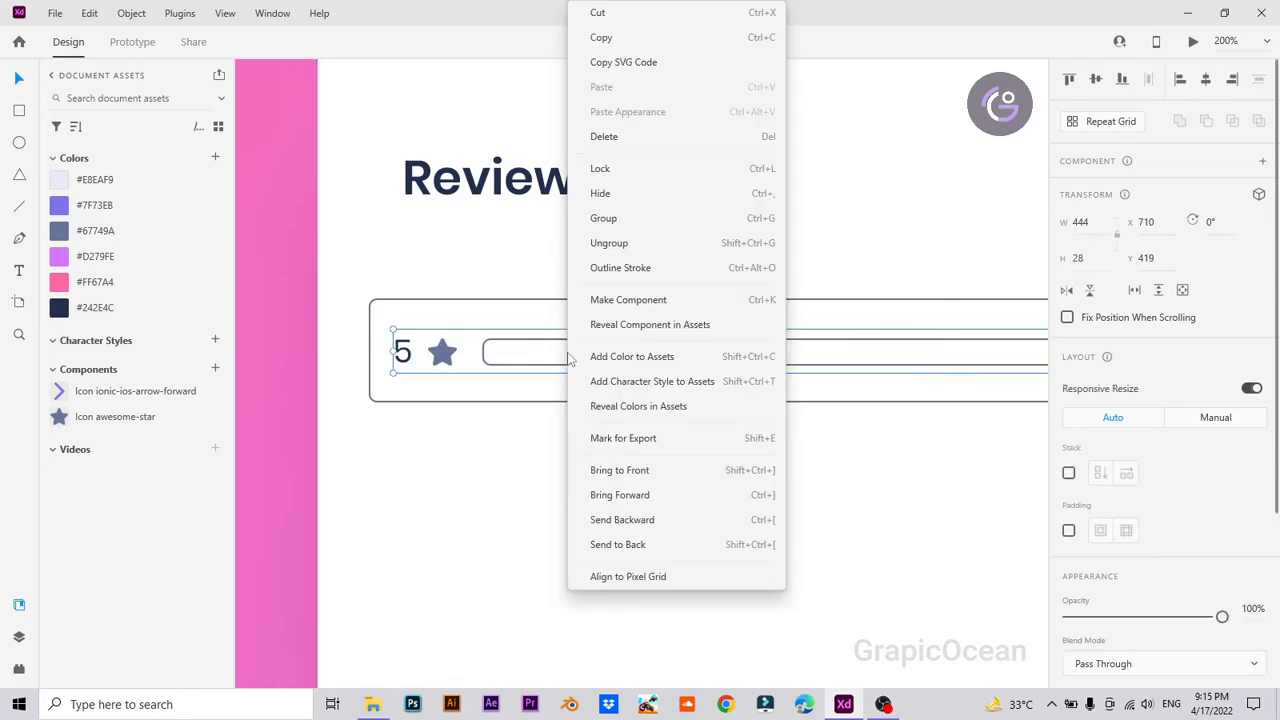
{"action": "left_click", "coordinate": [608, 243]}
{"action": "left_click", "coordinate": [614, 503]}
Step: Duplicate the "5" past the far end of the bar at X 1170 and change the copy's text to "69%"
{"action": "left_click_drag", "start_coordinate": [829, 505], "coordinate": [646, 523]}
{"action": "left_click_drag", "start_coordinate": [734, 517], "coordinate": [679, 514]}
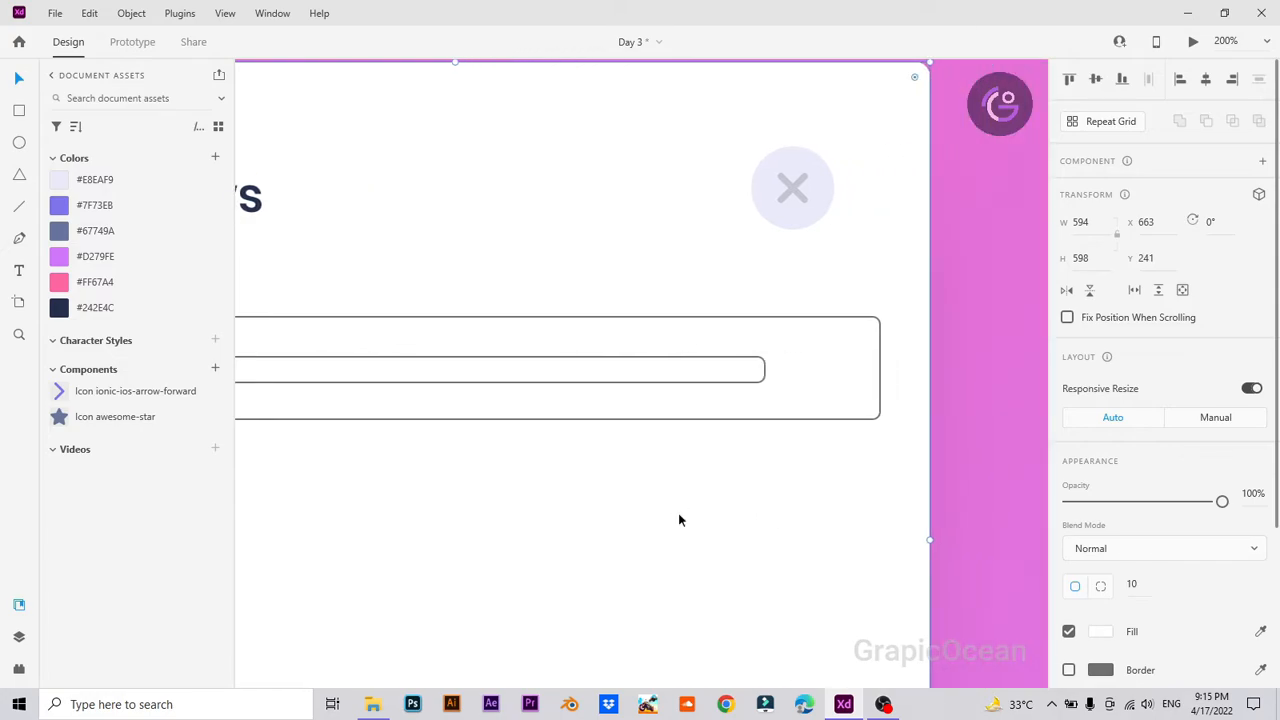
{"action": "key", "text": "ctrl+1"}
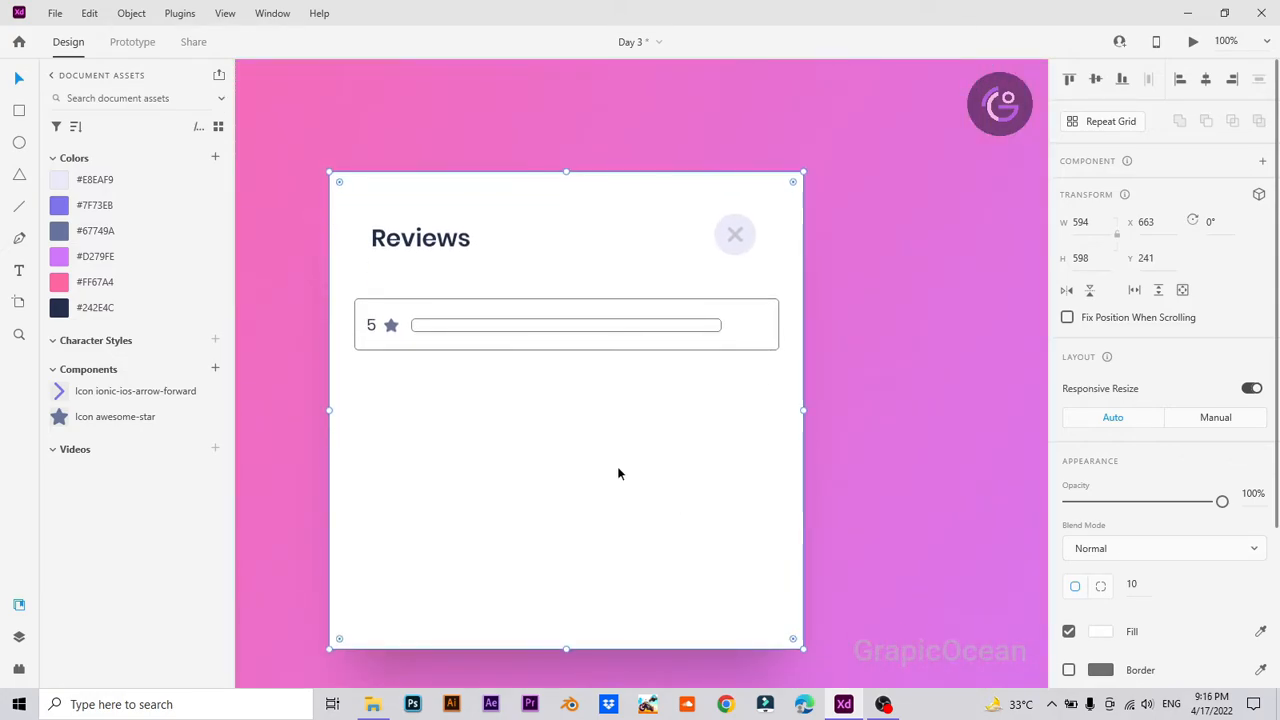
{"action": "key", "text": "ctrl+2"}
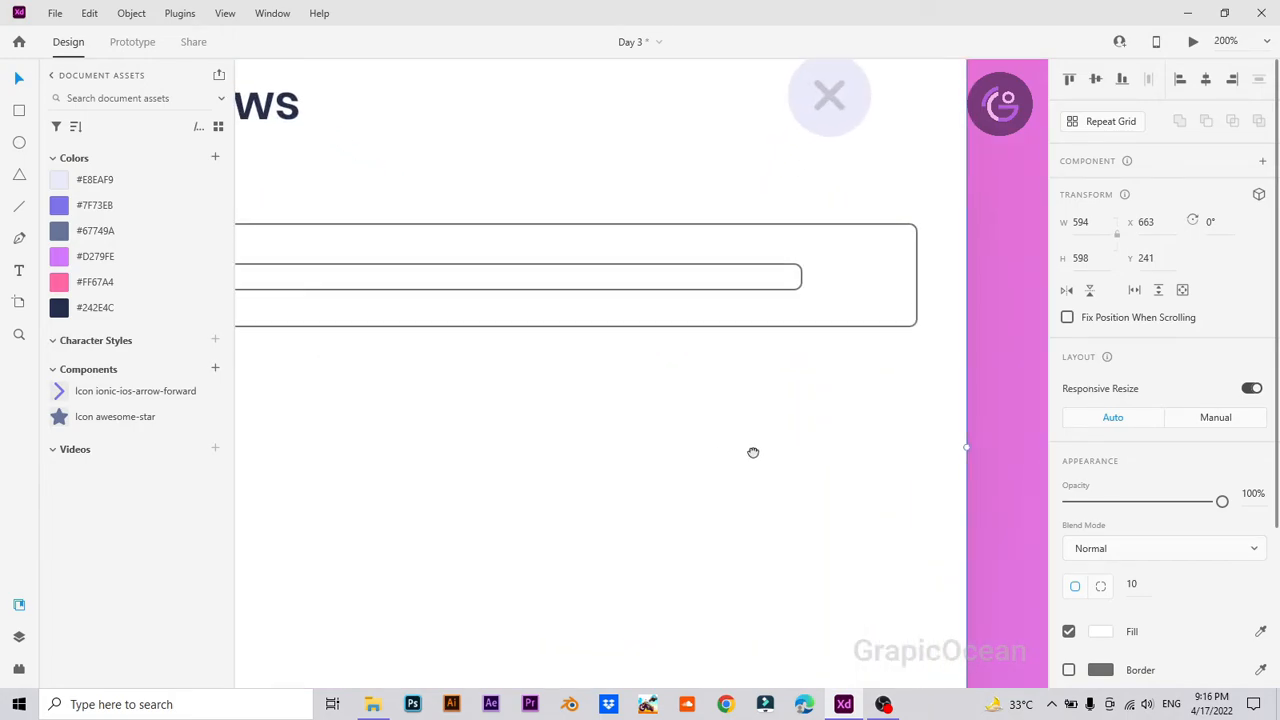
{"action": "left_click_drag", "start_coordinate": [753, 453], "coordinate": [957, 468]}
{"action": "left_click", "coordinate": [309, 294]}
{"action": "left_click_drag", "start_coordinate": [309, 294], "coordinate": [1000, 320], "text": "alt"}
{"action": "scroll", "coordinate": [814, 466], "scroll_direction": "right", "scroll_amount": 3}
{"action": "double_click", "coordinate": [803, 325]}
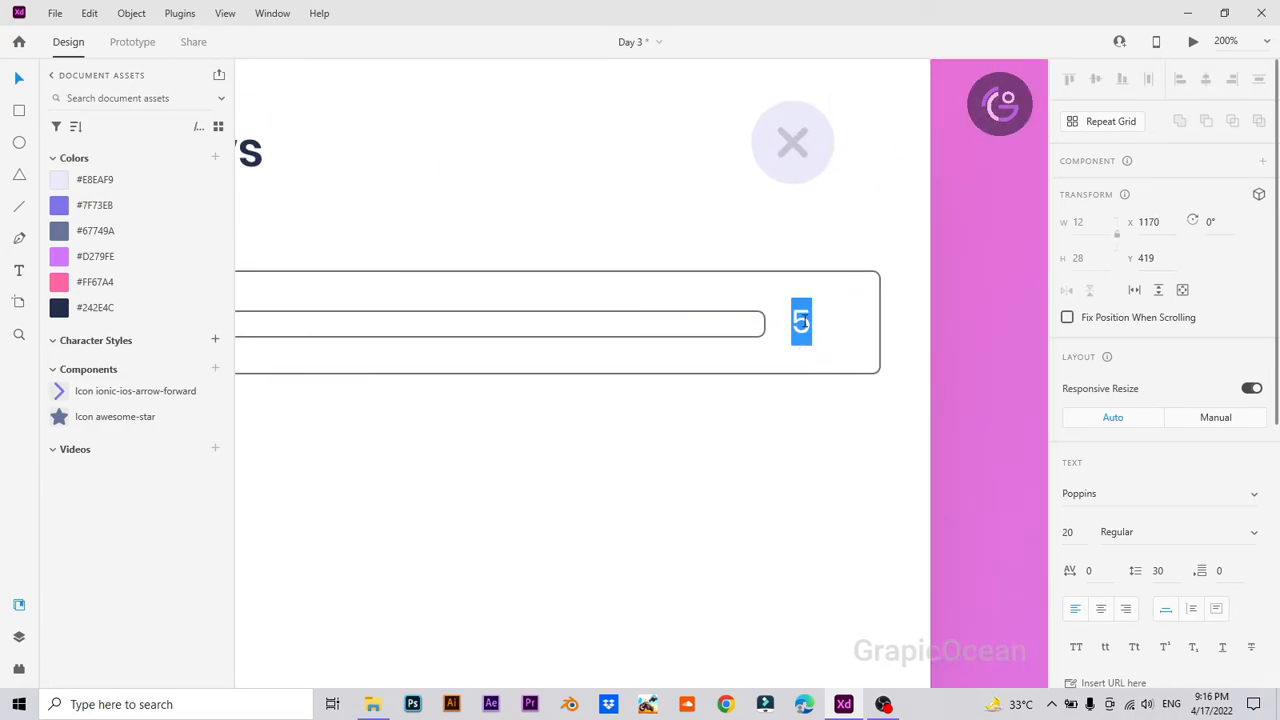
{"action": "type", "text": "69"}
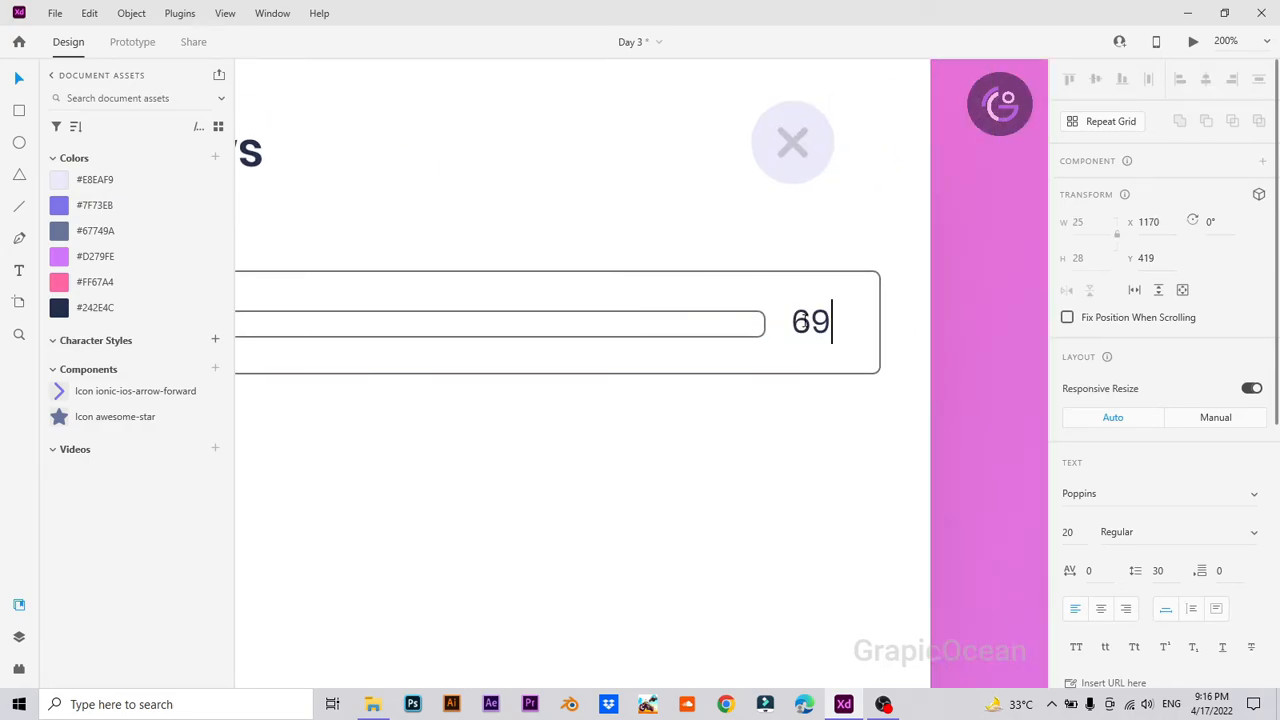
{"action": "key", "text": "Escape"}
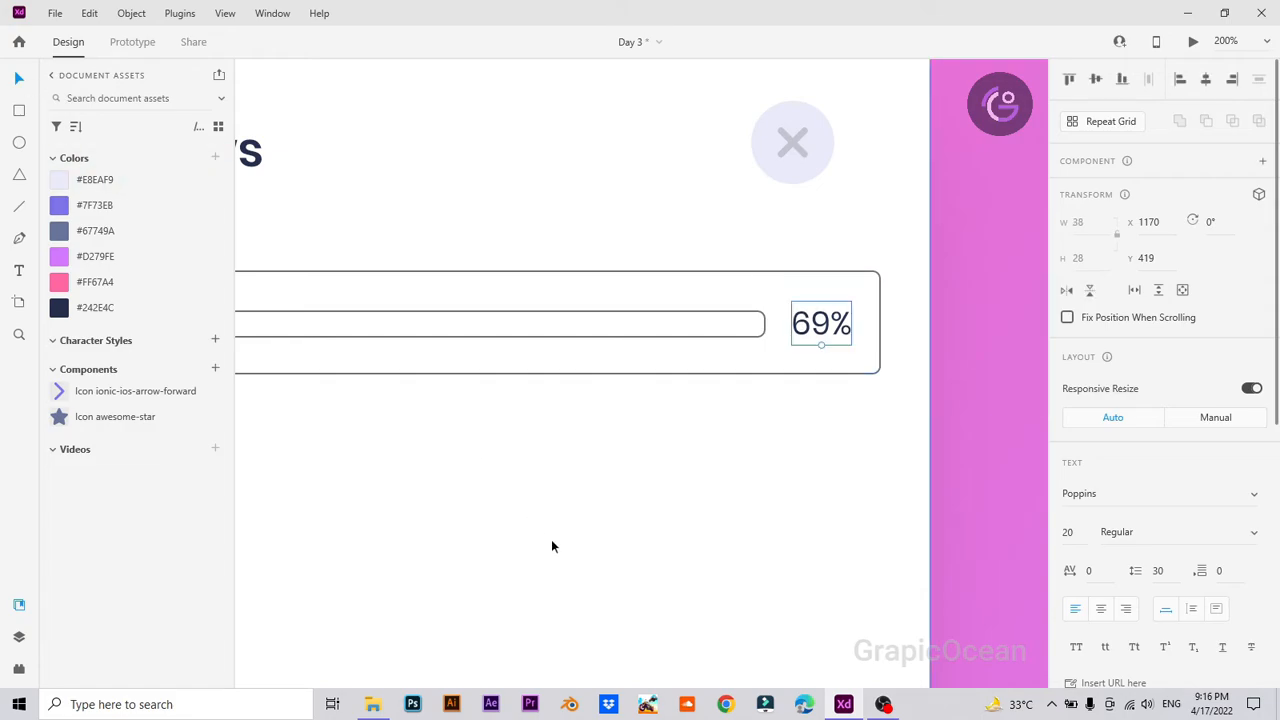
Step: Move the "69%" text closer to the end of the bar, to X 1164
{"action": "left_click", "coordinate": [551, 543]}
{"action": "scroll", "coordinate": [560, 541], "scroll_direction": "left", "scroll_amount": 3}
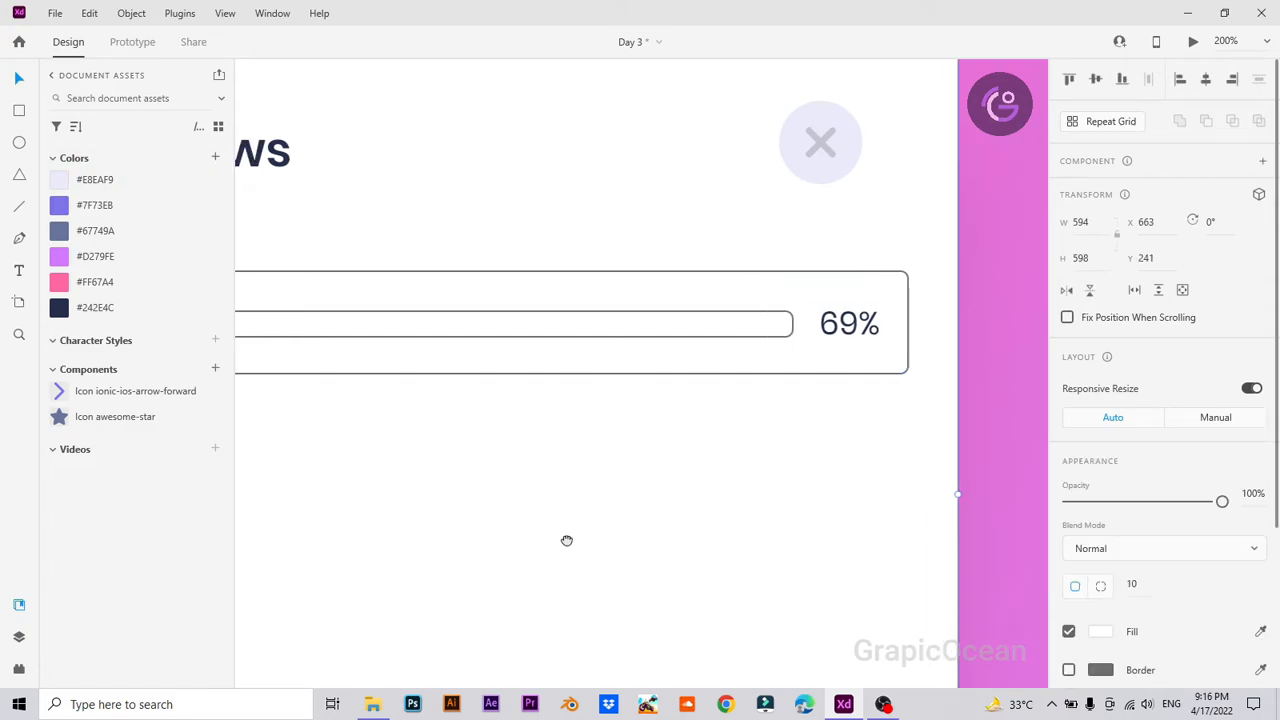
{"action": "left_click", "coordinate": [845, 326]}
{"action": "left_click_drag", "start_coordinate": [845, 326], "coordinate": [833, 332]}
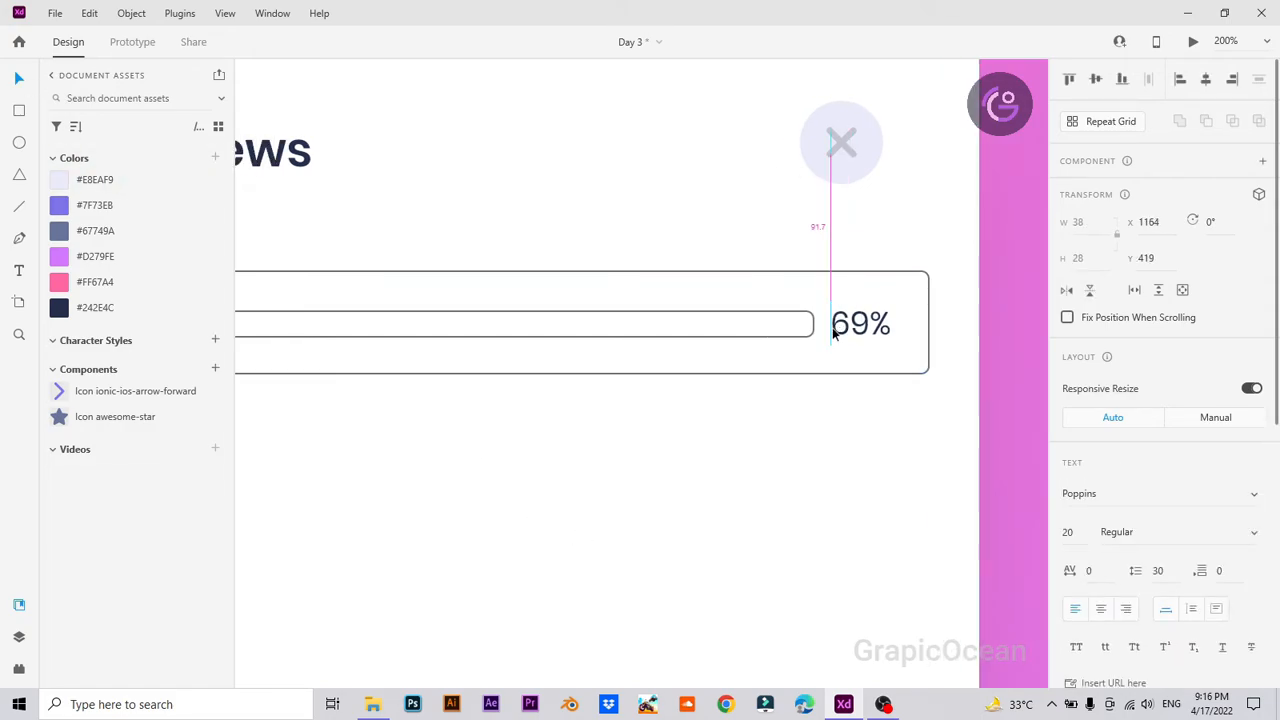
{"action": "left_click", "coordinate": [842, 478]}
Step: Shift the star and the "5" slightly closer to the bar, placing the "5" at X 713
{"action": "left_click_drag", "start_coordinate": [739, 497], "coordinate": [815, 501]}
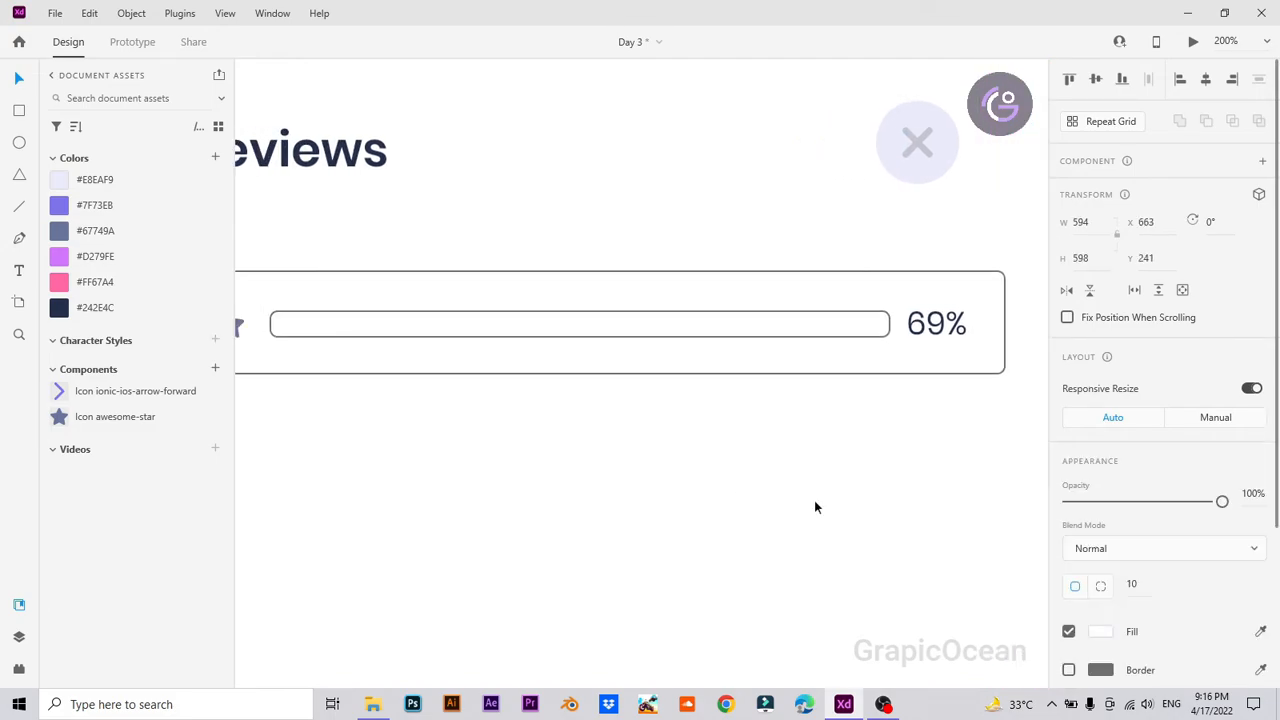
{"action": "key", "text": "ctrl+minus"}
{"action": "left_click", "coordinate": [335, 338]}
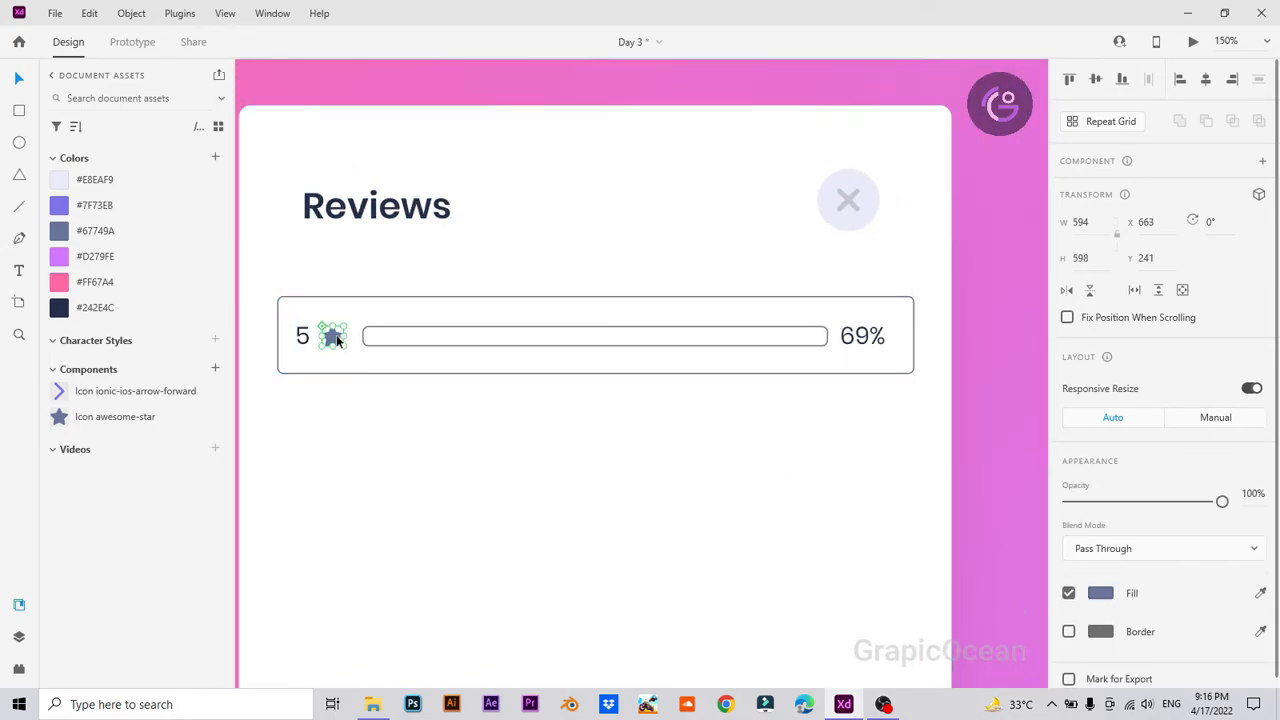
{"action": "left_click_drag", "start_coordinate": [337, 340], "coordinate": [300, 341]}
{"action": "left_click", "coordinate": [303, 340]}
Step: Align the "5", star, bar and "69%" vertically to the middle of the outlined rectangle
{"action": "left_click", "coordinate": [417, 337], "text": "shift"}
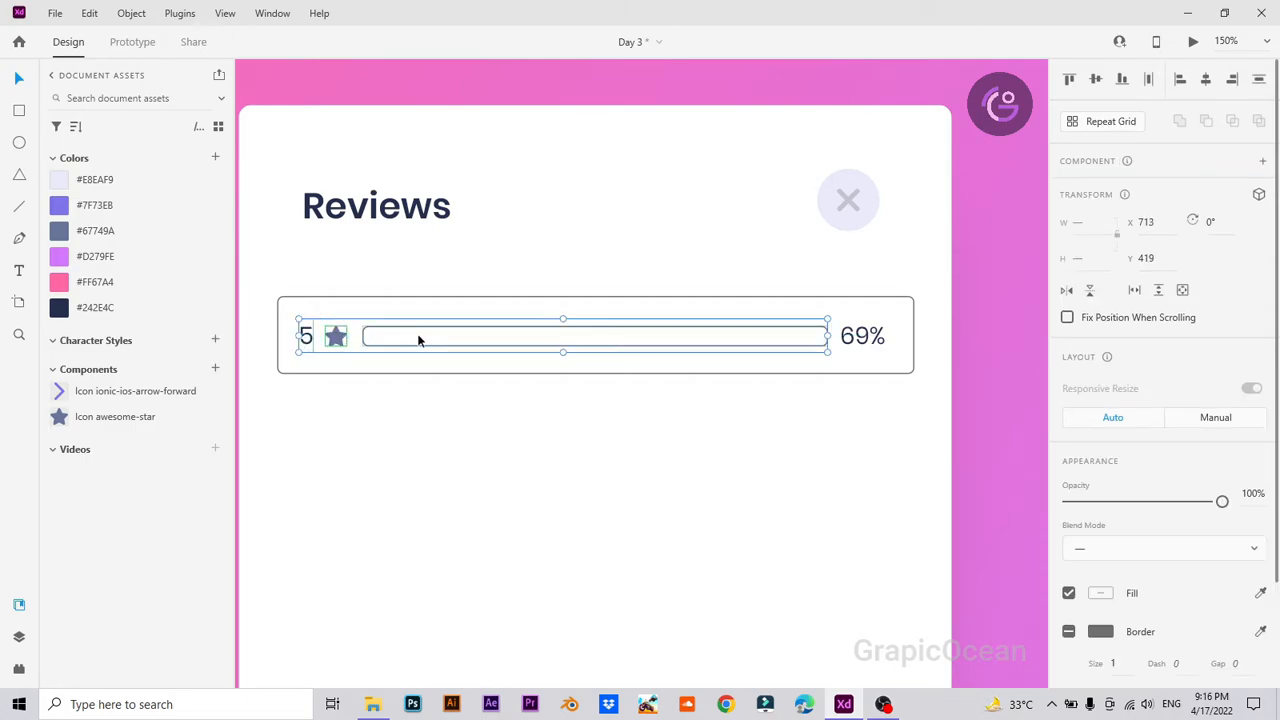
{"action": "left_click", "coordinate": [849, 334], "text": "shift"}
{"action": "left_click", "coordinate": [838, 308], "text": "shift"}
{"action": "left_click", "coordinate": [1097, 80]}
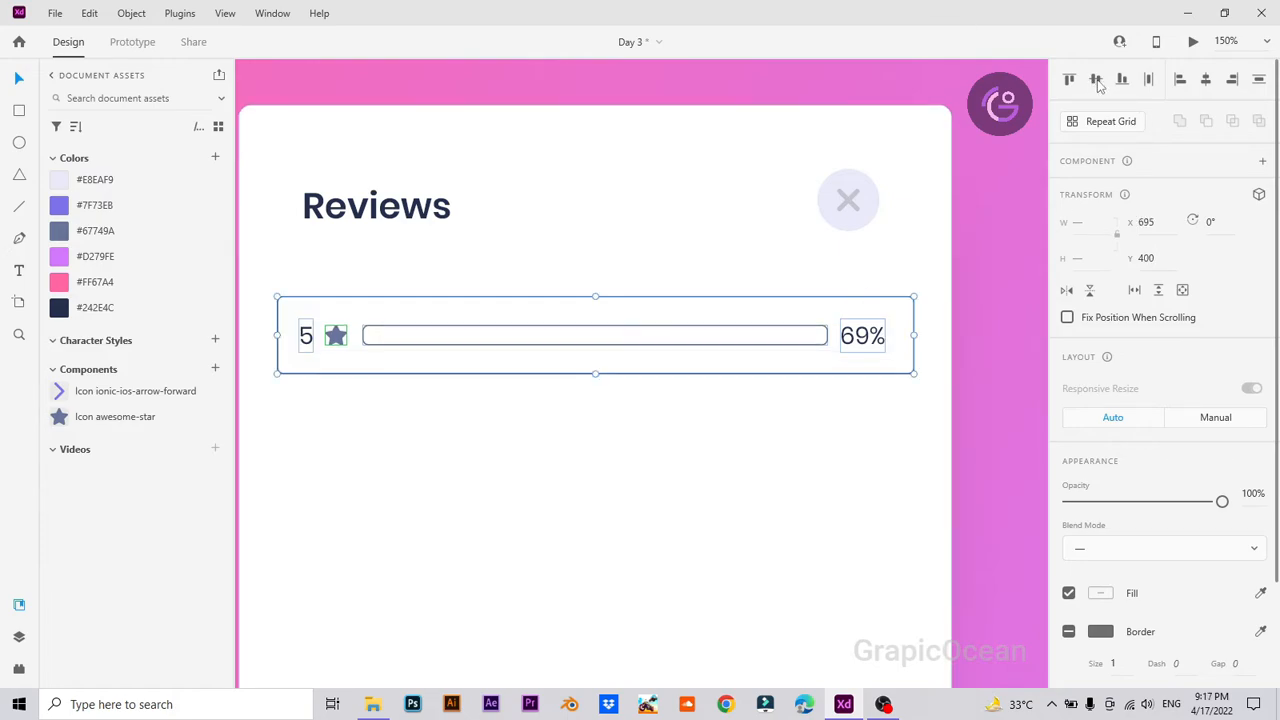
{"action": "left_click", "coordinate": [822, 377]}
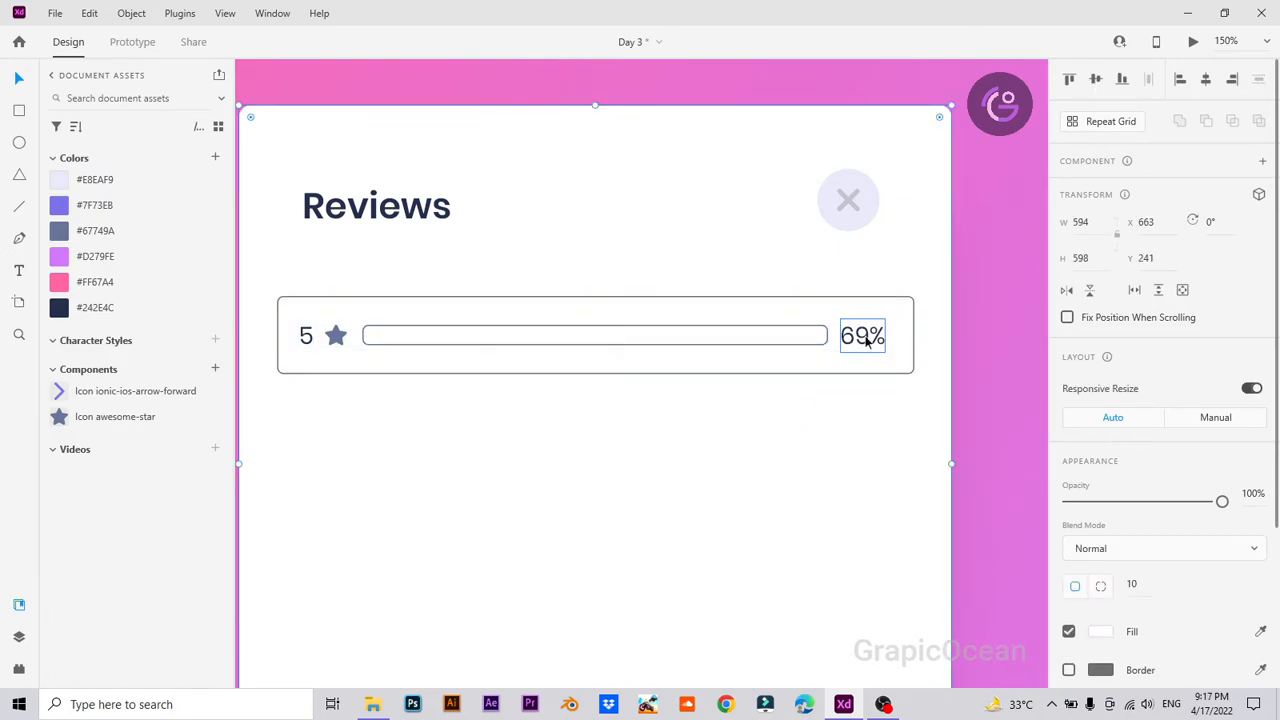
{"action": "left_click", "coordinate": [818, 336]}
{"action": "left_click", "coordinate": [860, 414]}
Step: Duplicate the thin bar in place and turn off the duplicate's border
{"action": "left_click", "coordinate": [518, 339]}
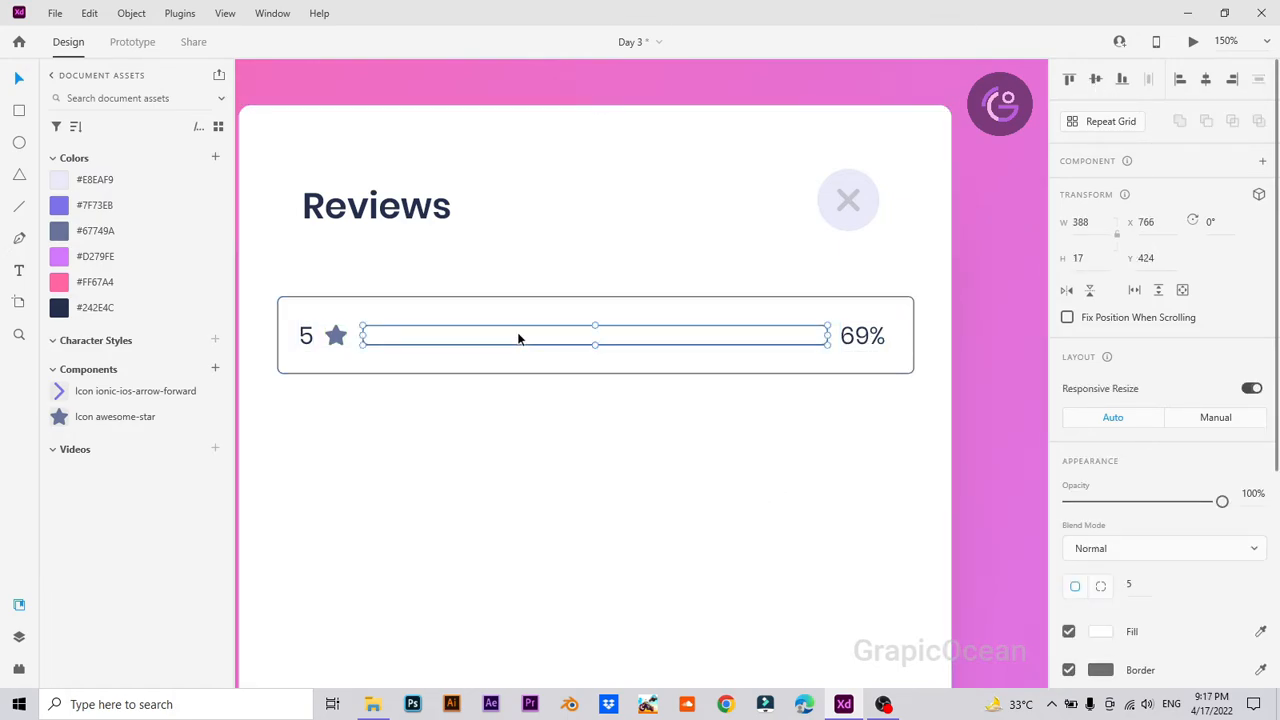
{"action": "left_click", "coordinate": [18, 637]}
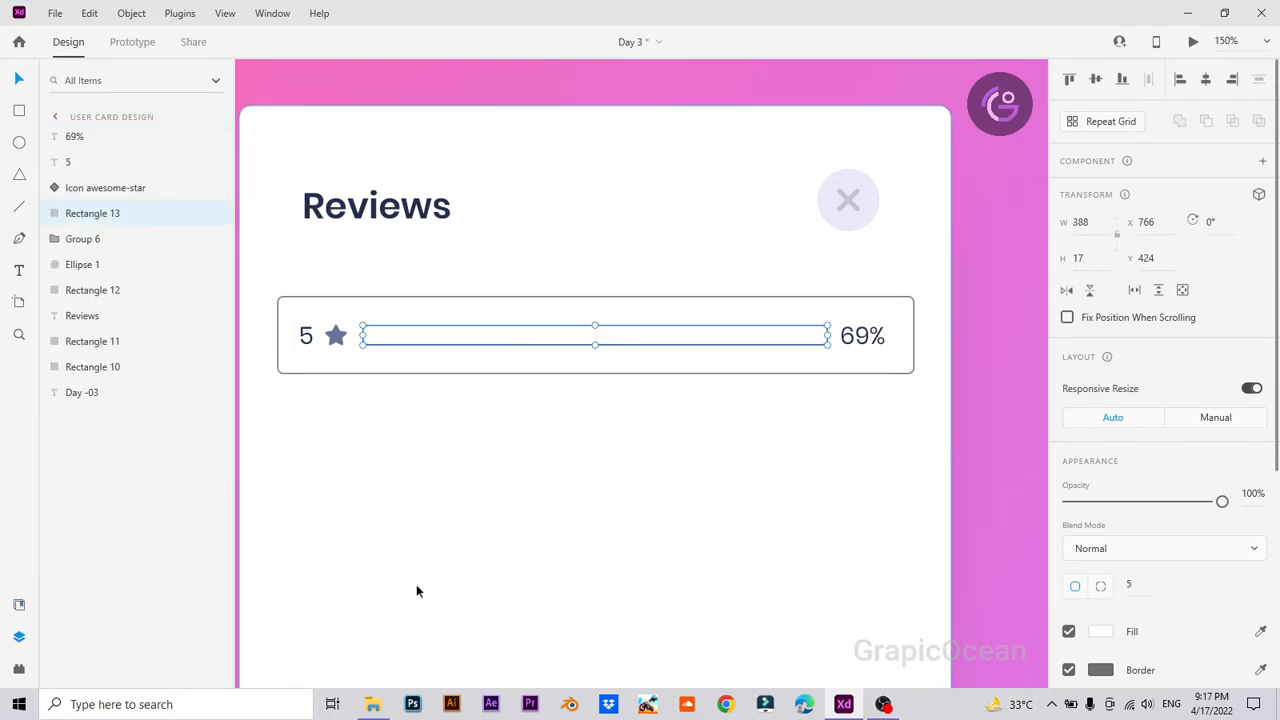
{"action": "key", "text": "ctrl+d"}
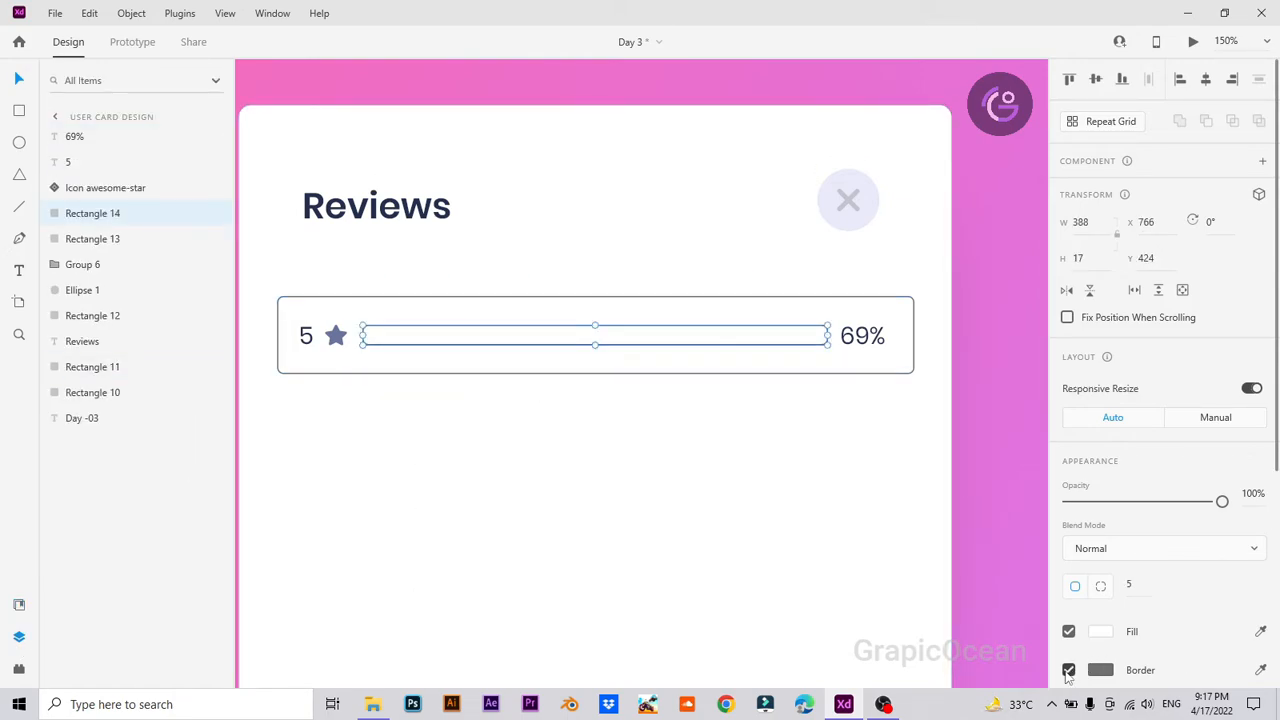
Step: Give the duplicate bar a linear gradient fill running horizontally from its star end to its "69%" end
{"action": "left_click", "coordinate": [1102, 632]}
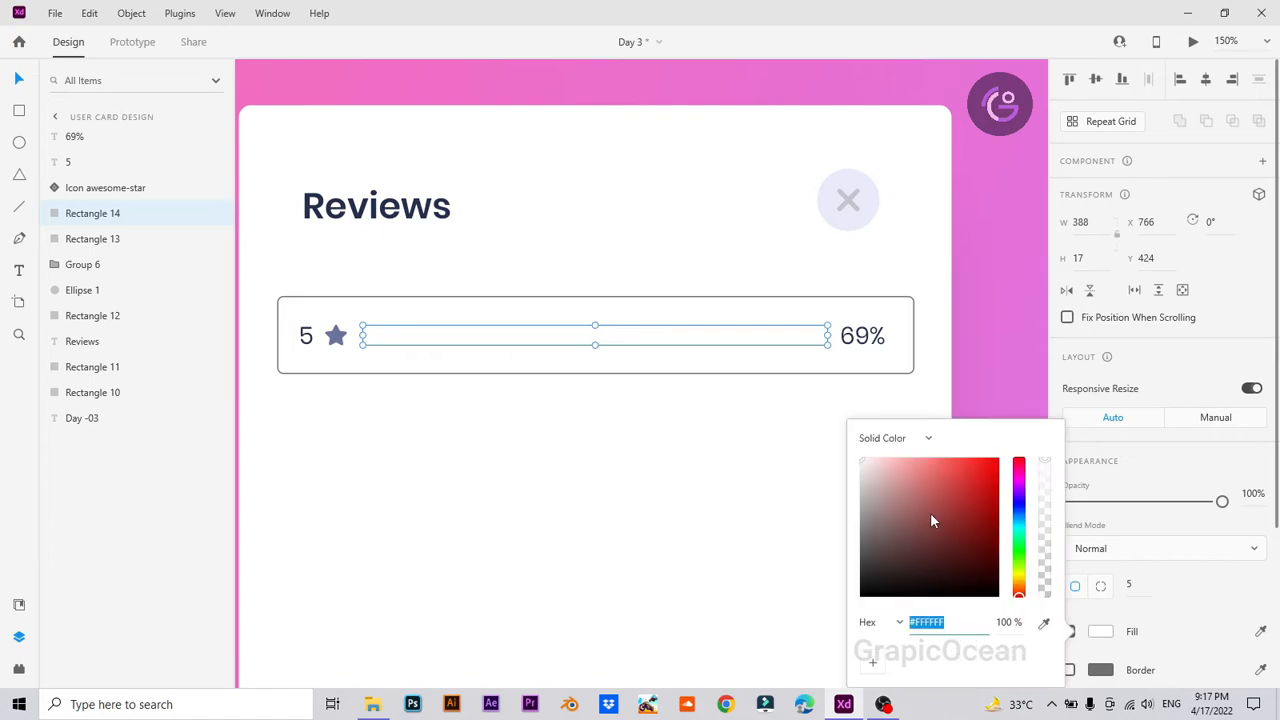
{"action": "left_click", "coordinate": [905, 440]}
{"action": "left_click", "coordinate": [895, 500]}
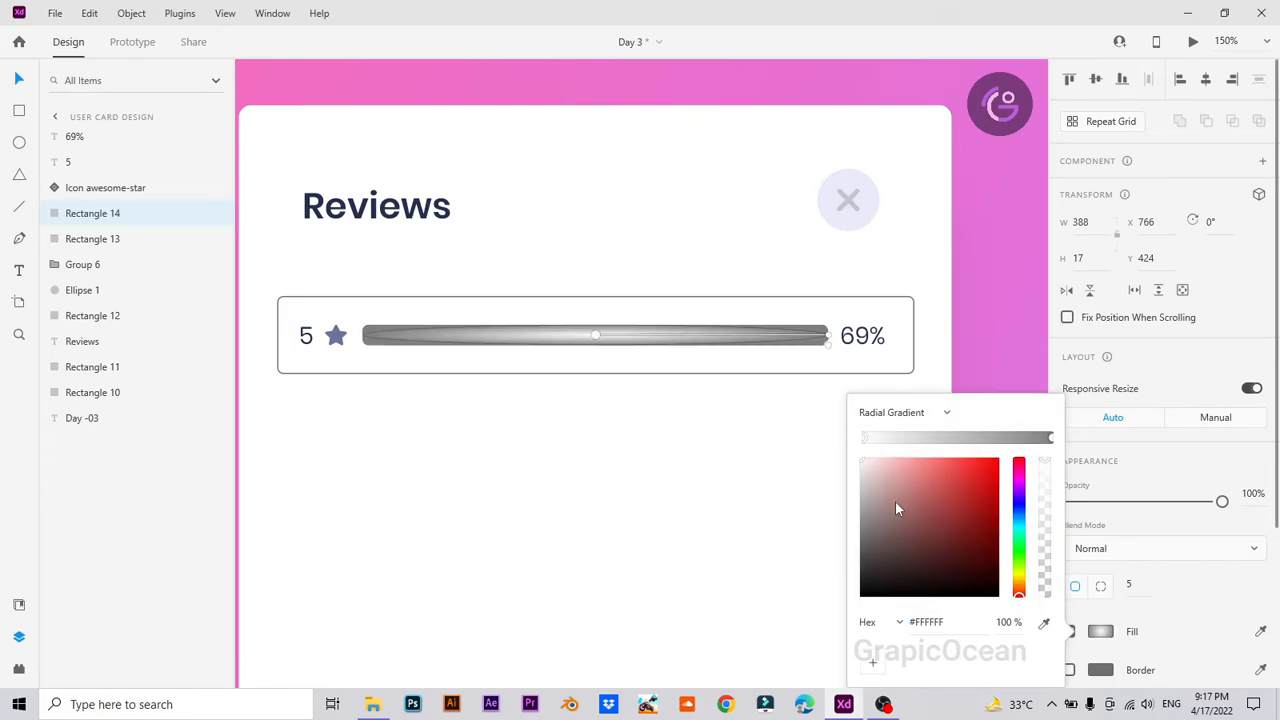
{"action": "left_click", "coordinate": [893, 413]}
{"action": "left_click", "coordinate": [900, 377]}
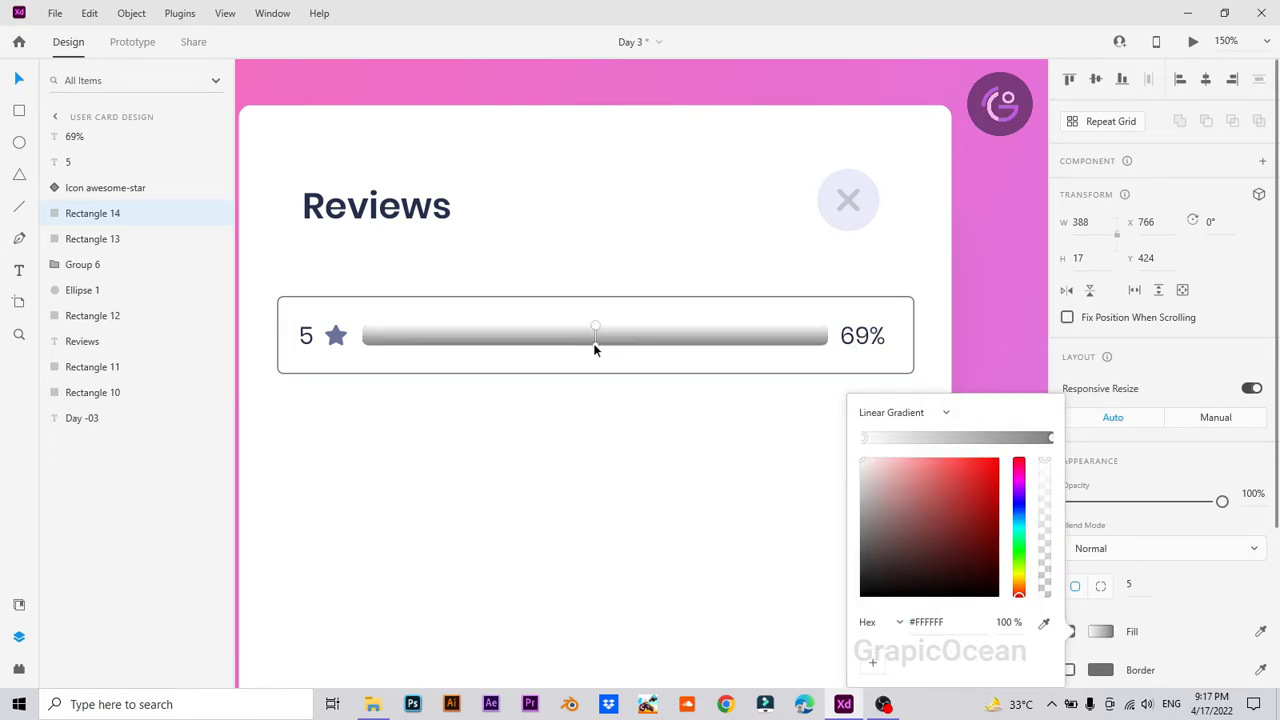
{"action": "left_click_drag", "start_coordinate": [594, 348], "coordinate": [824, 336]}
{"action": "left_click_drag", "start_coordinate": [595, 327], "coordinate": [358, 340]}
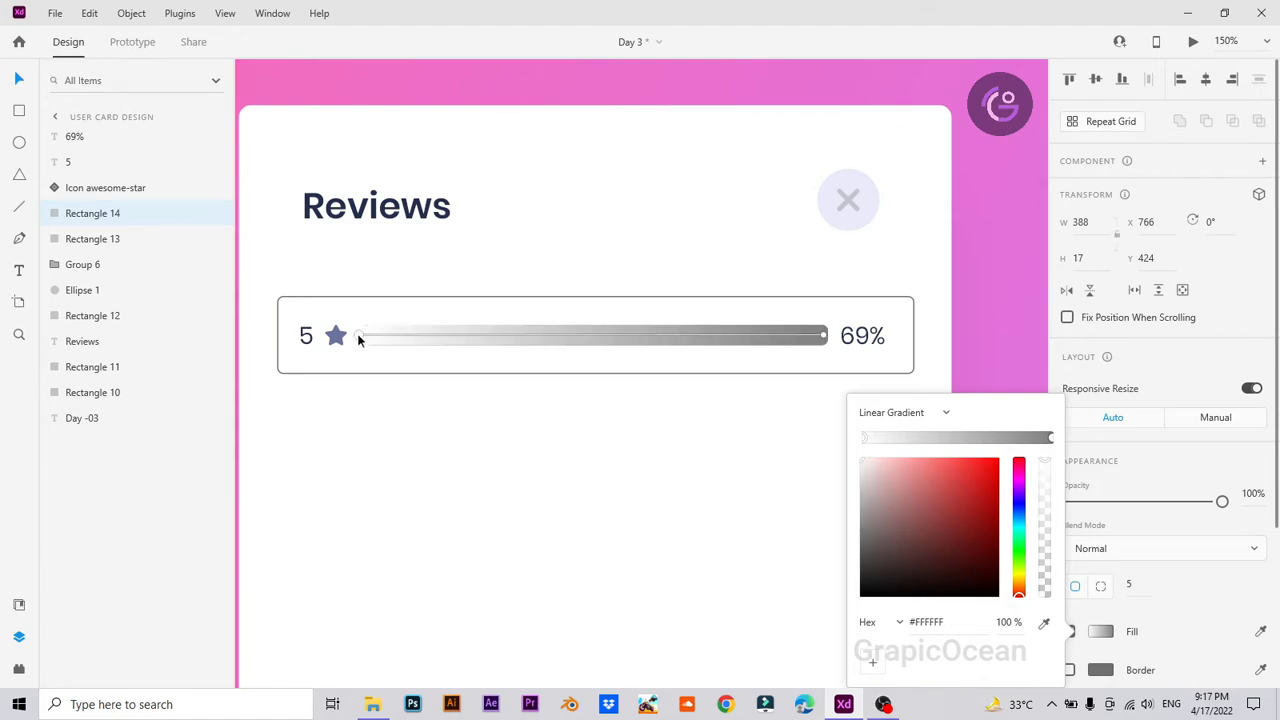
Step: Set the duplicate bar's gradient stops to #FF67A4 at the star end and #D279FE at the "69%" end
{"action": "left_click", "coordinate": [18, 604]}
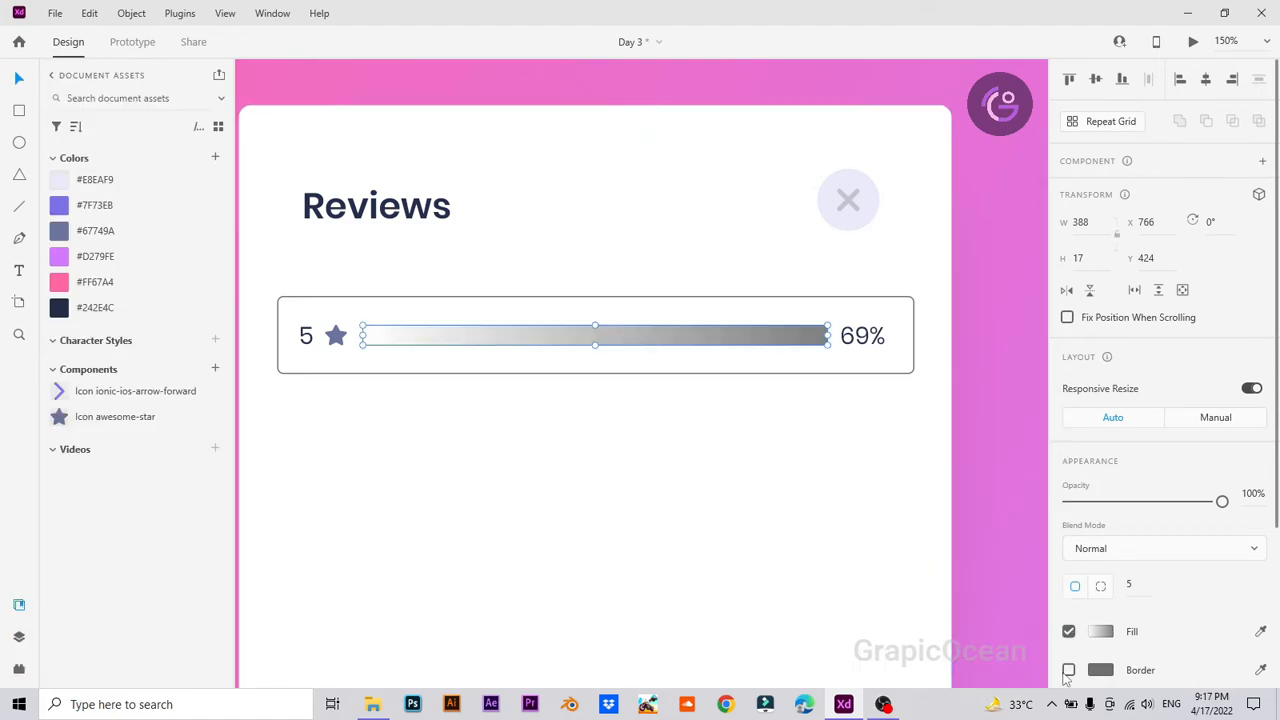
{"action": "left_click", "coordinate": [1098, 632]}
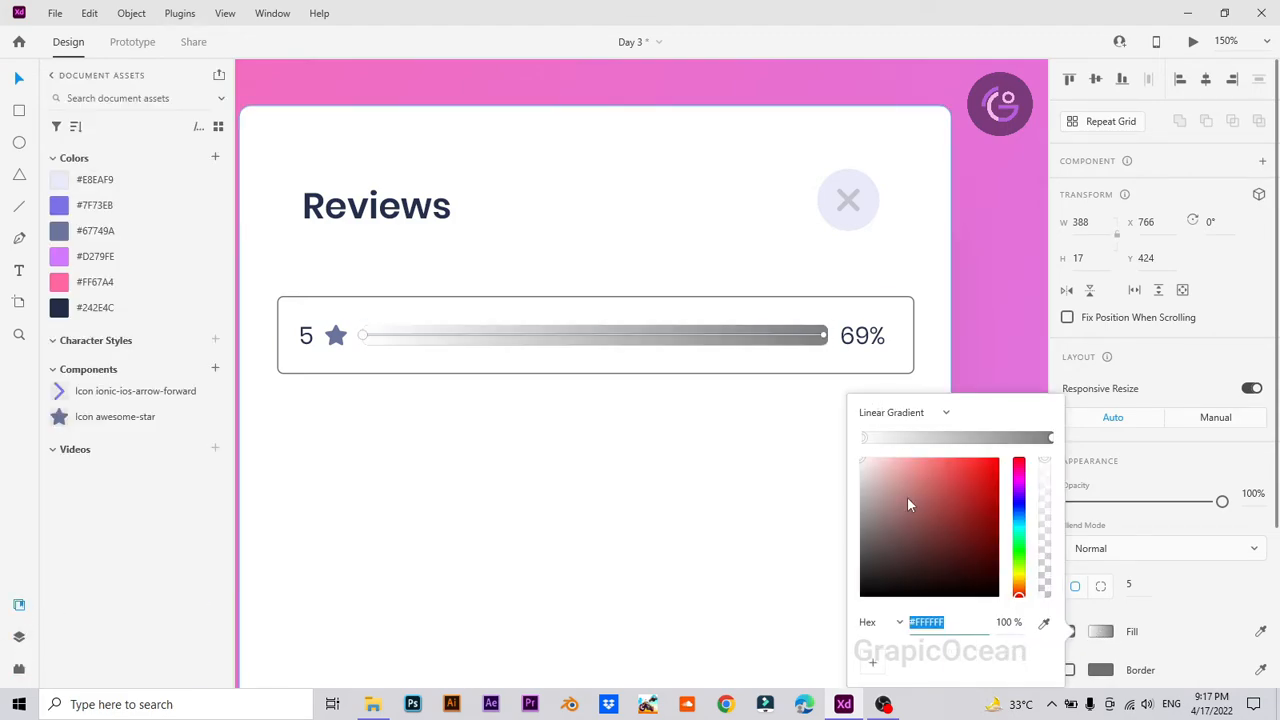
{"action": "left_click", "coordinate": [1044, 622]}
{"action": "left_click", "coordinate": [58, 282]}
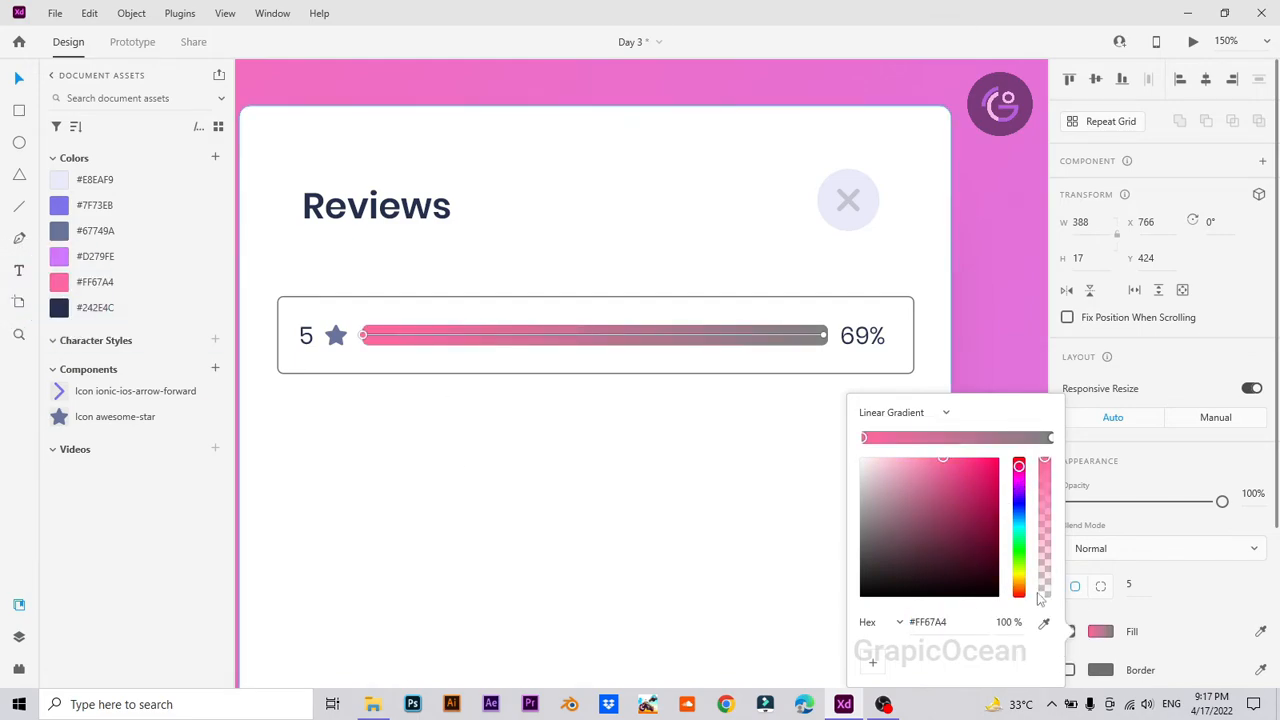
{"action": "left_click", "coordinate": [1050, 438]}
{"action": "left_click", "coordinate": [1044, 622]}
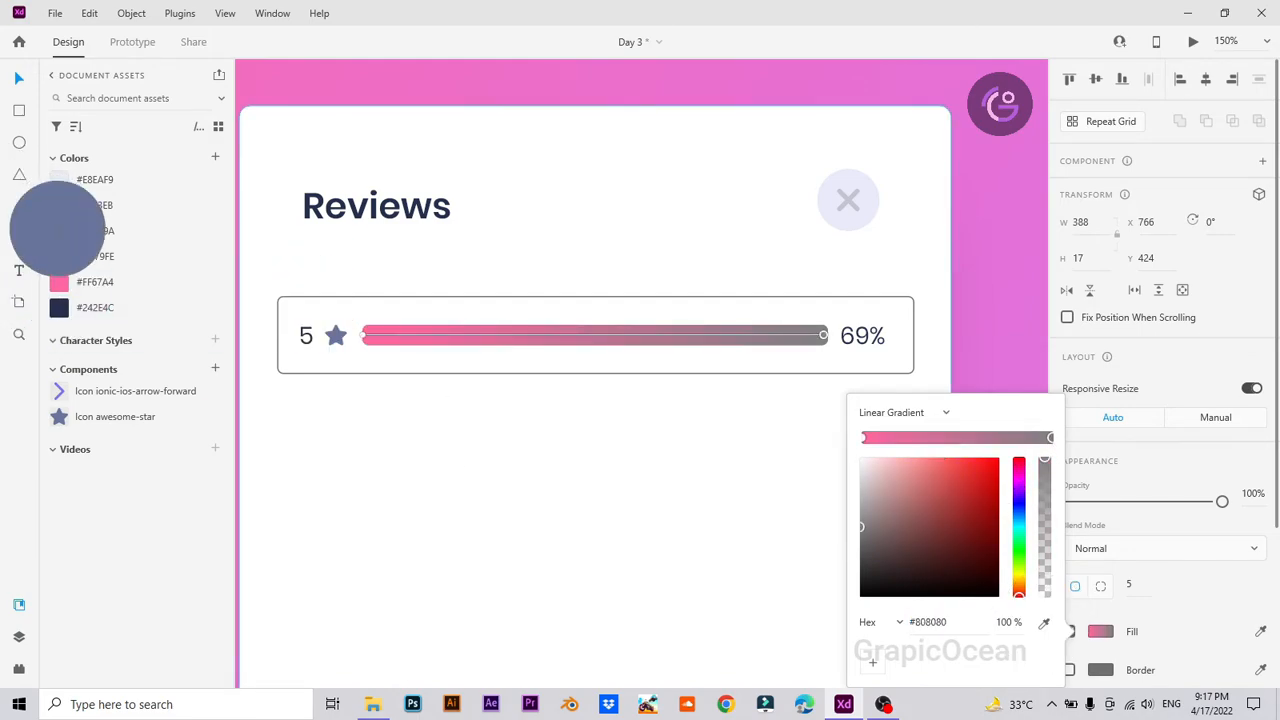
{"action": "left_click", "coordinate": [62, 256]}
{"action": "left_click", "coordinate": [745, 505]}
Step: Shorten the gradient bar to about 191 wide, and give the full-length bar behind it a borderless #E8EAF9 fill
{"action": "left_click", "coordinate": [750, 338]}
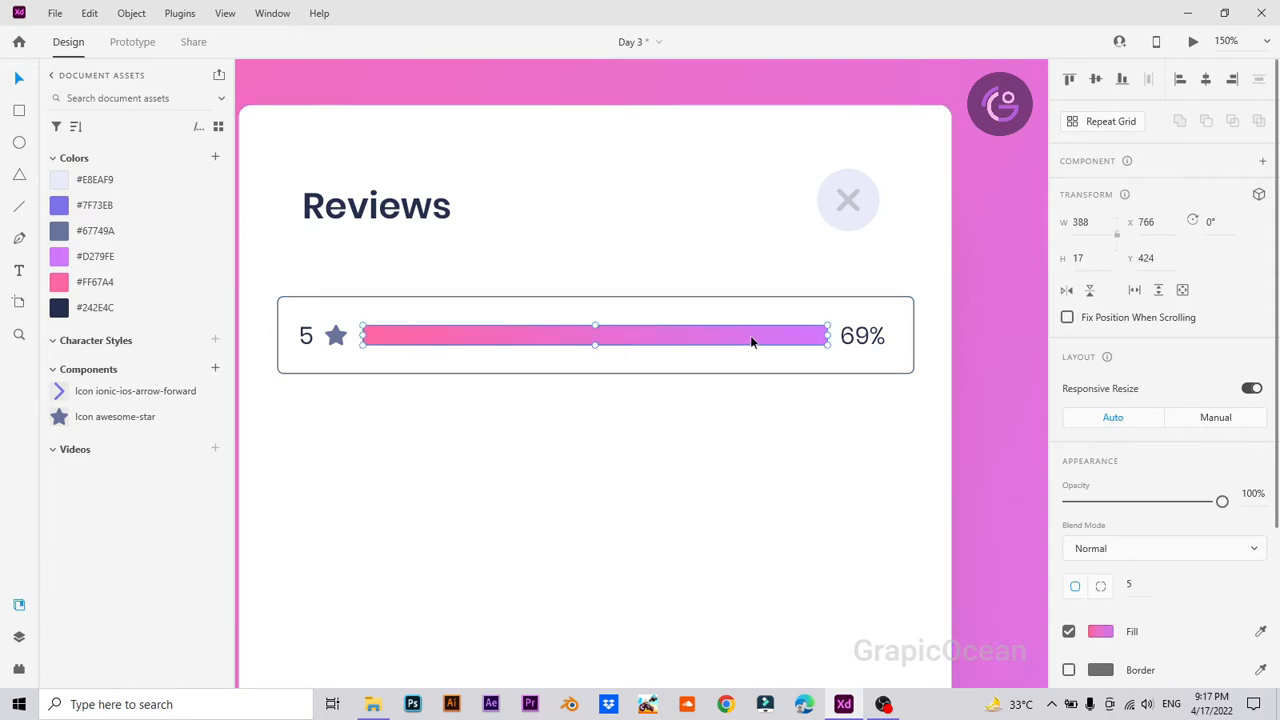
{"action": "left_click_drag", "start_coordinate": [829, 336], "coordinate": [592, 337]}
{"action": "left_click", "coordinate": [704, 333]}
{"action": "double_click", "coordinate": [700, 338]}
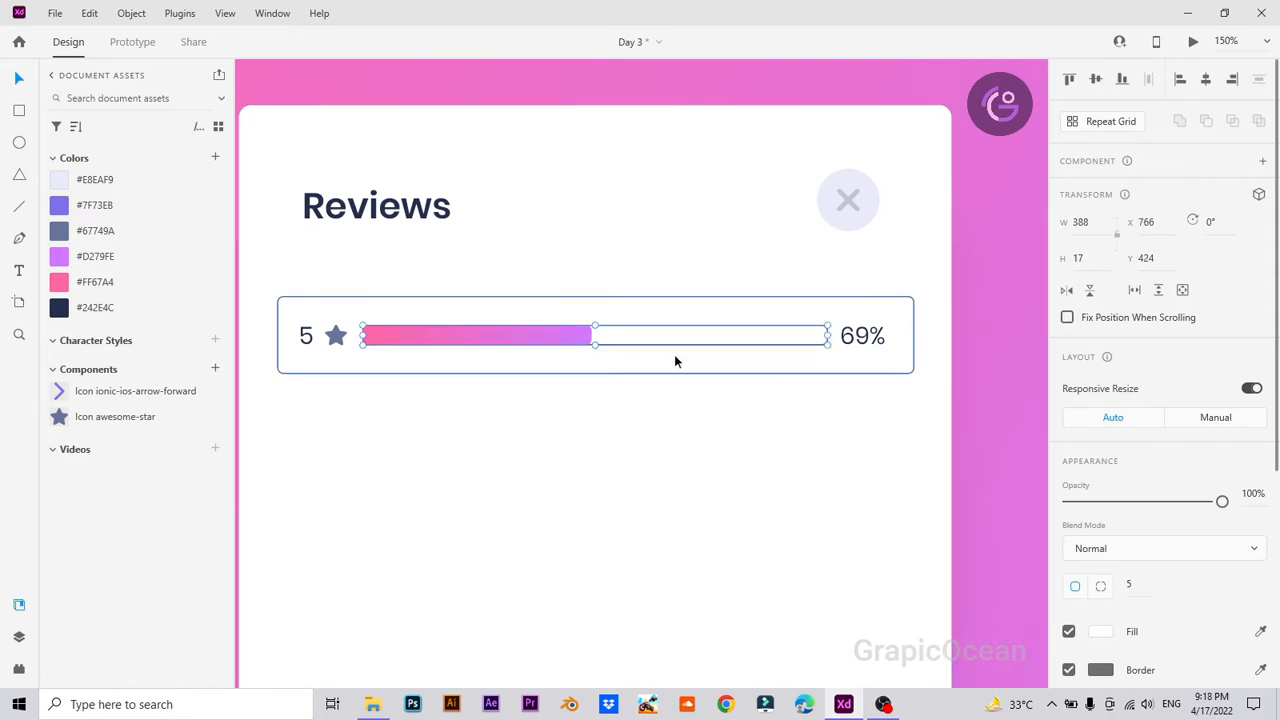
{"action": "left_click", "coordinate": [95, 179]}
{"action": "left_click", "coordinate": [758, 588]}
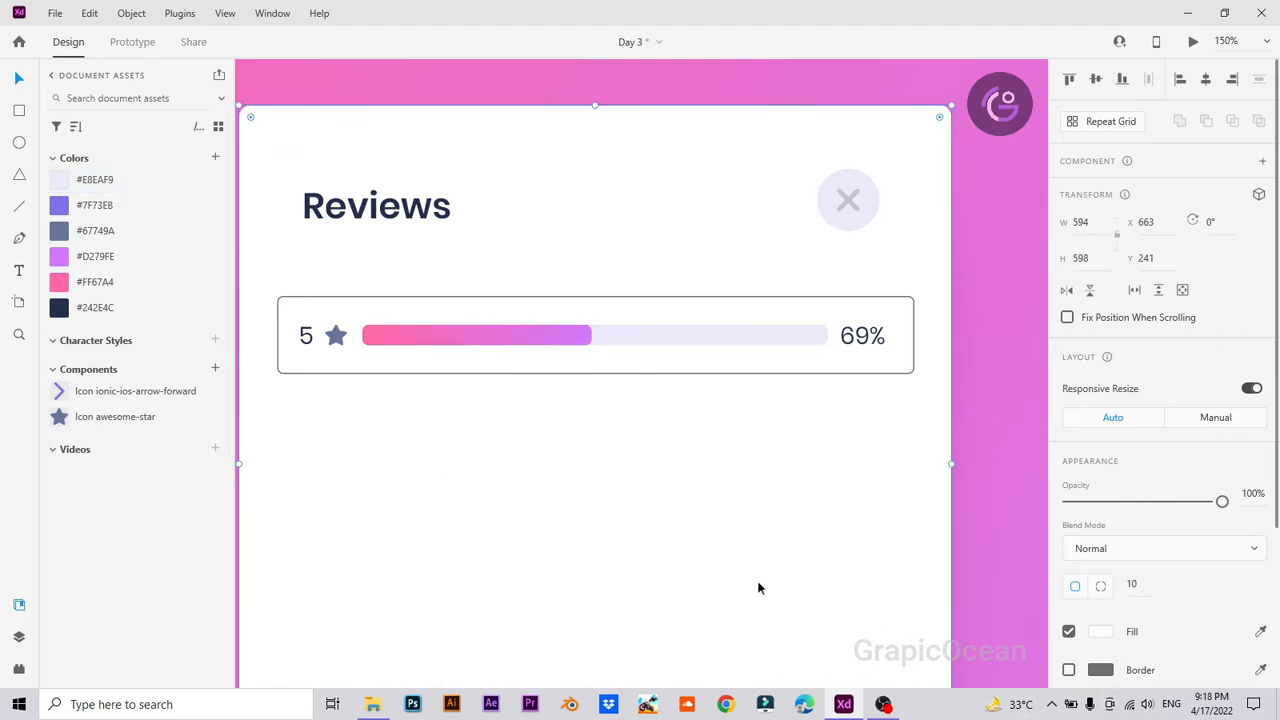
Step: Lengthen the gradient bar to a width of 260 so it fills about two thirds of the pale bar
{"action": "left_click", "coordinate": [569, 345]}
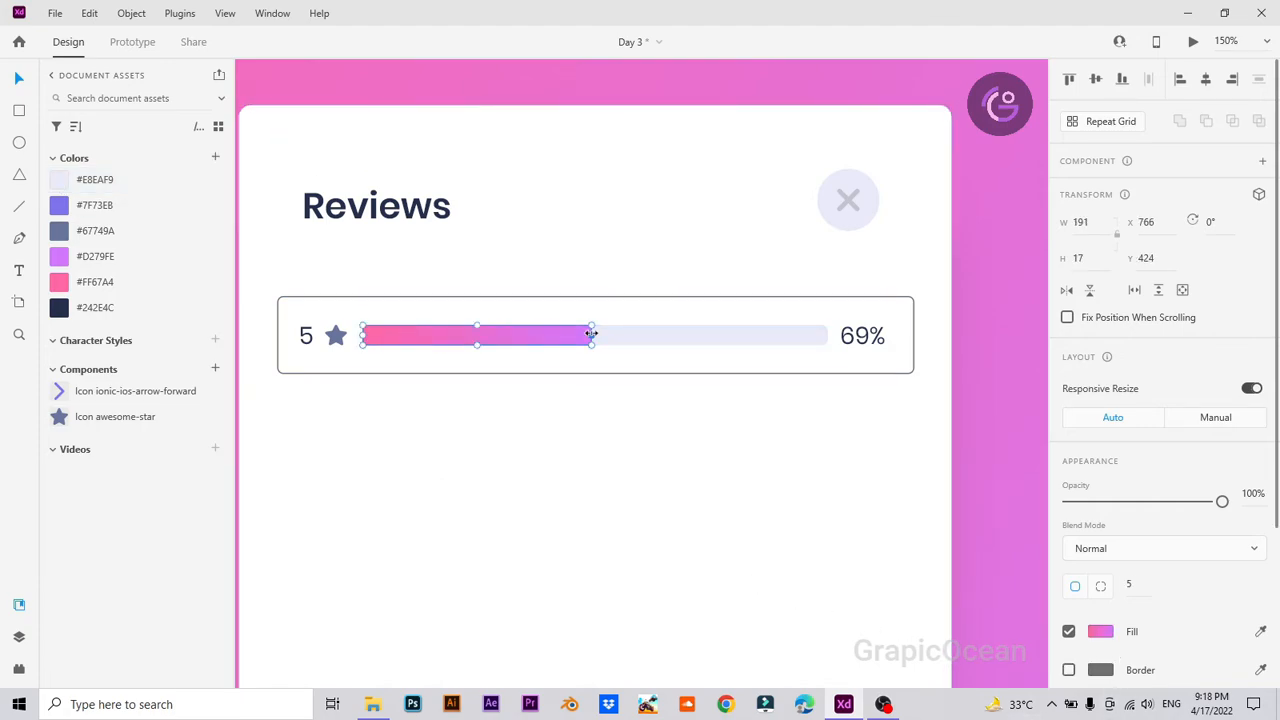
{"action": "left_click_drag", "start_coordinate": [591, 333], "coordinate": [676, 345]}
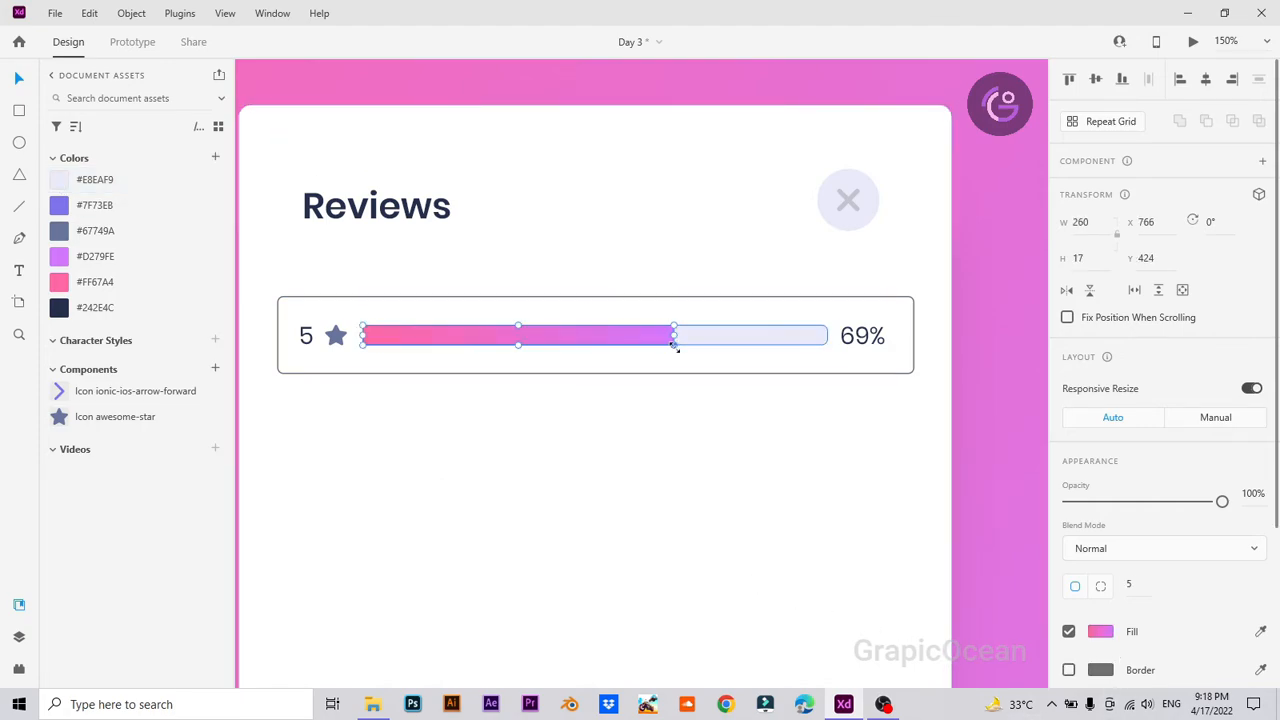
{"action": "left_click", "coordinate": [680, 560]}
{"action": "key", "text": "ctrl+1"}
{"action": "key", "text": "ctrl+equal"}
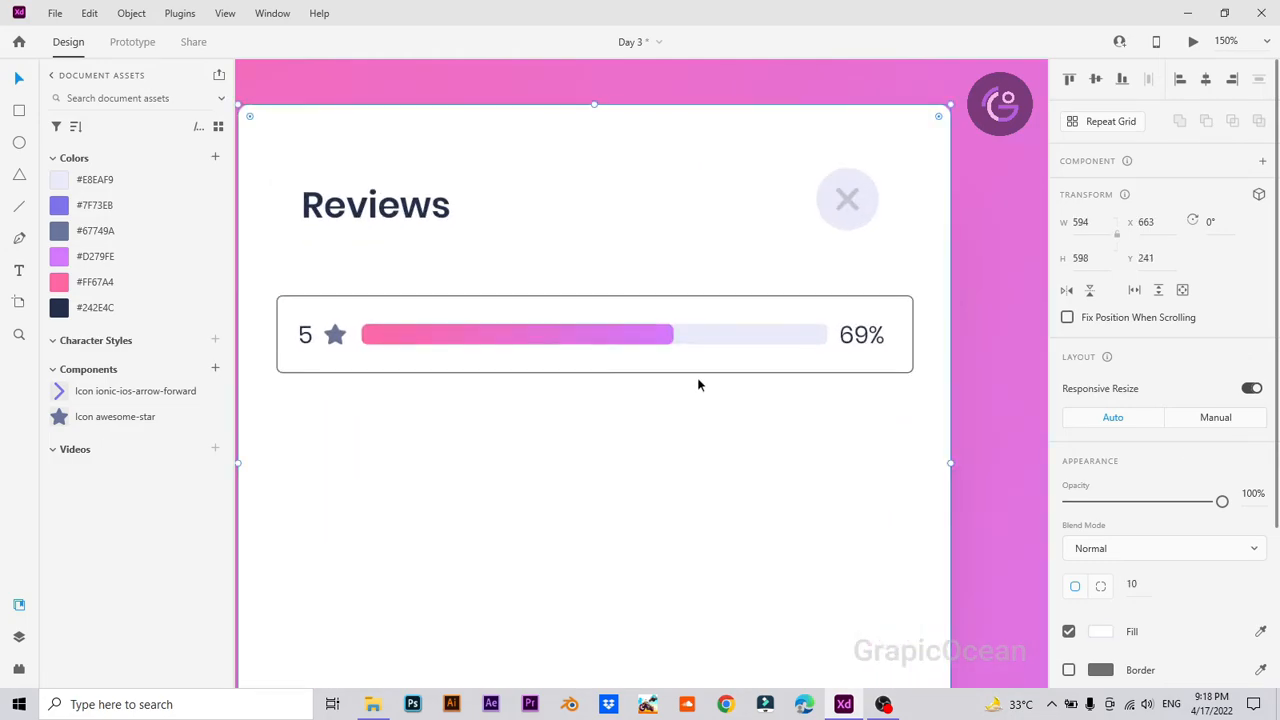
{"action": "left_click", "coordinate": [530, 341]}
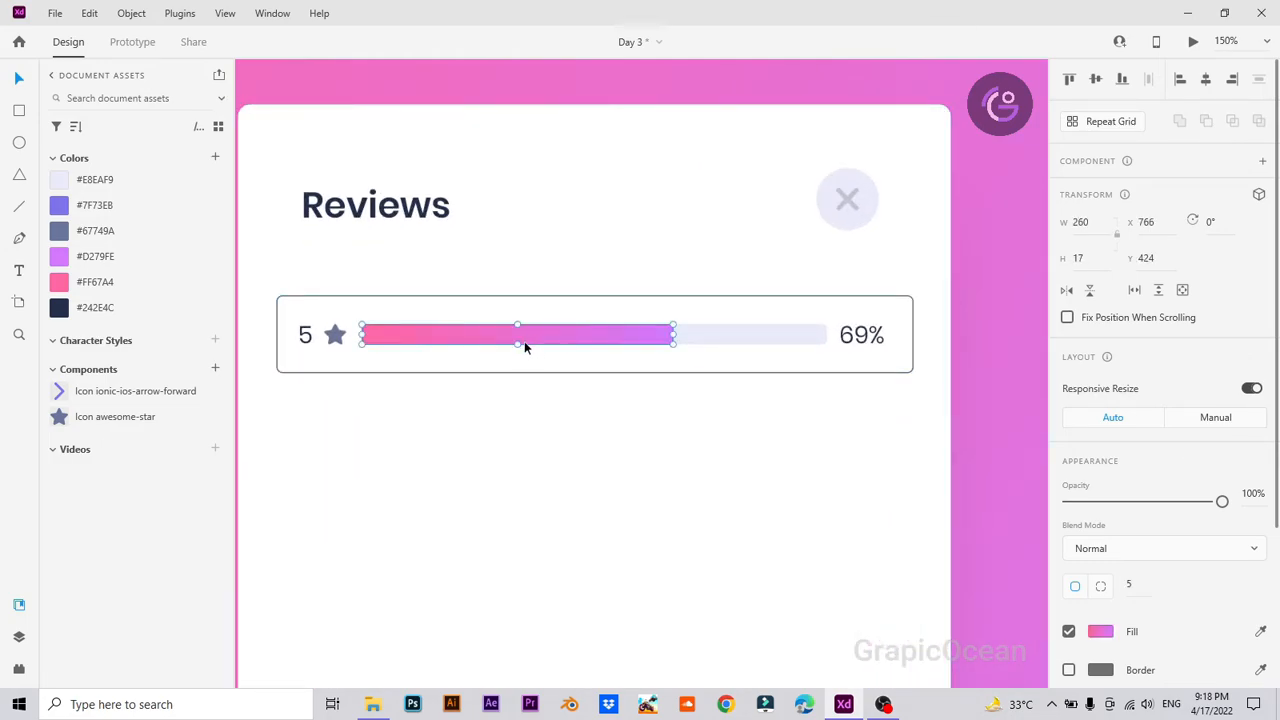
{"action": "left_click", "coordinate": [418, 466]}
Step: Move both bars together up to about Y 412 and raise the outlined rectangle around them to Y 386
{"action": "left_click", "coordinate": [407, 339]}
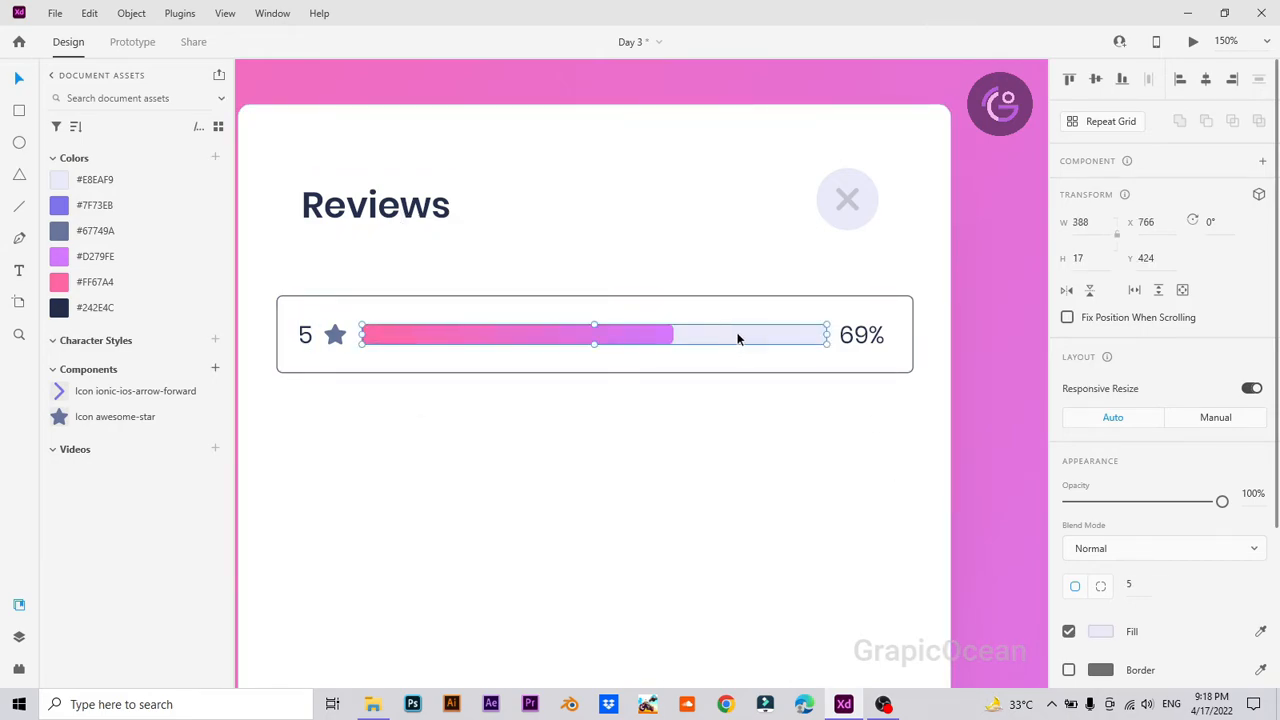
{"action": "left_click", "coordinate": [862, 335]}
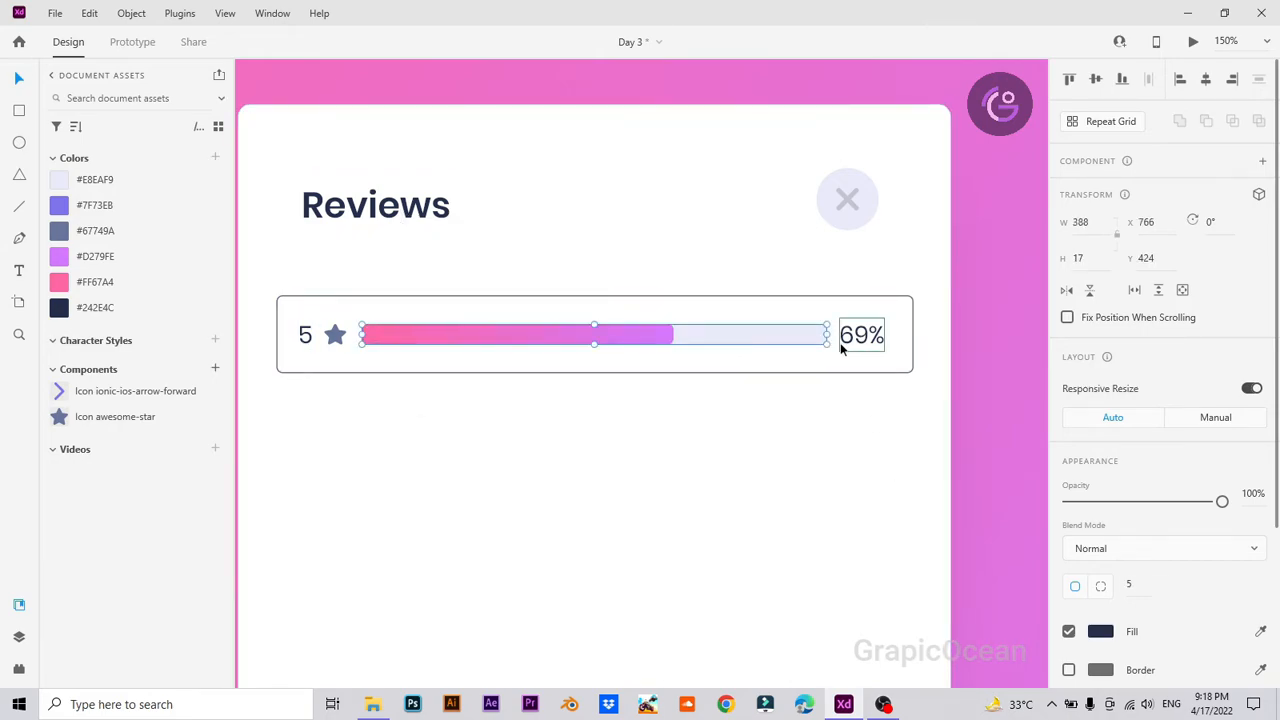
{"action": "left_click", "coordinate": [614, 391]}
{"action": "left_click", "coordinate": [723, 340]}
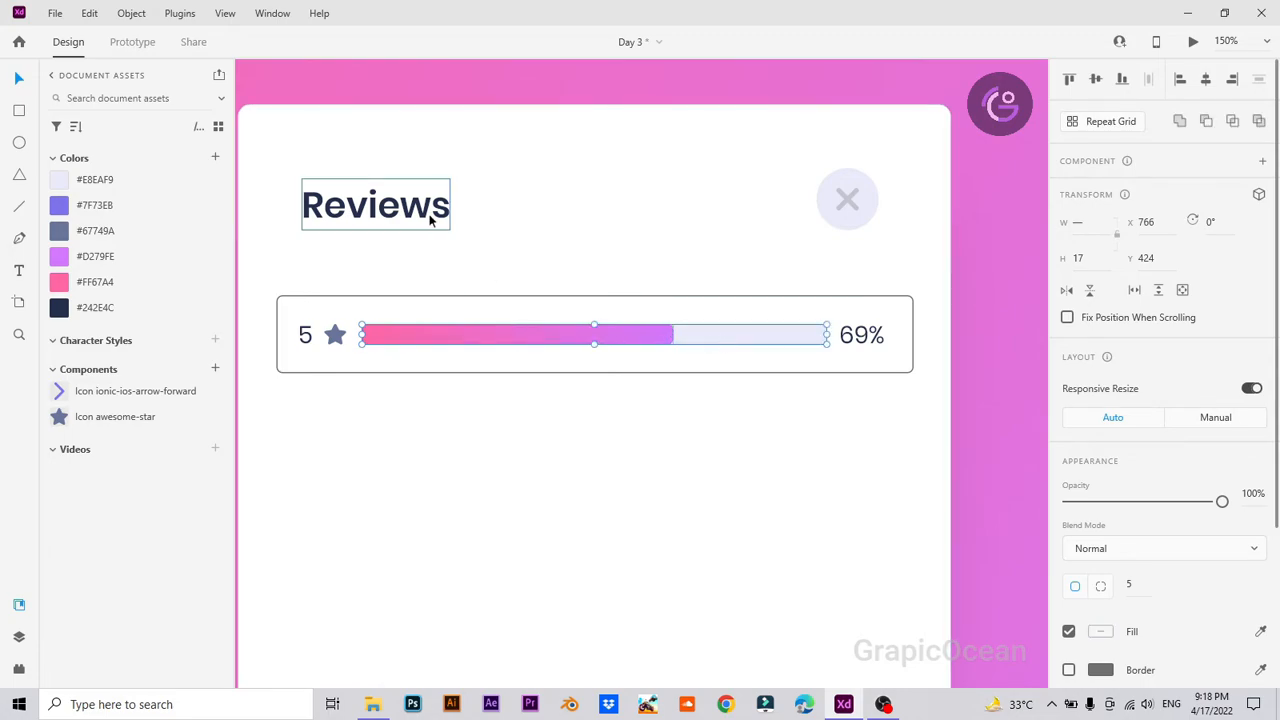
{"action": "key", "text": "Up"}
{"action": "key", "text": "Up"}
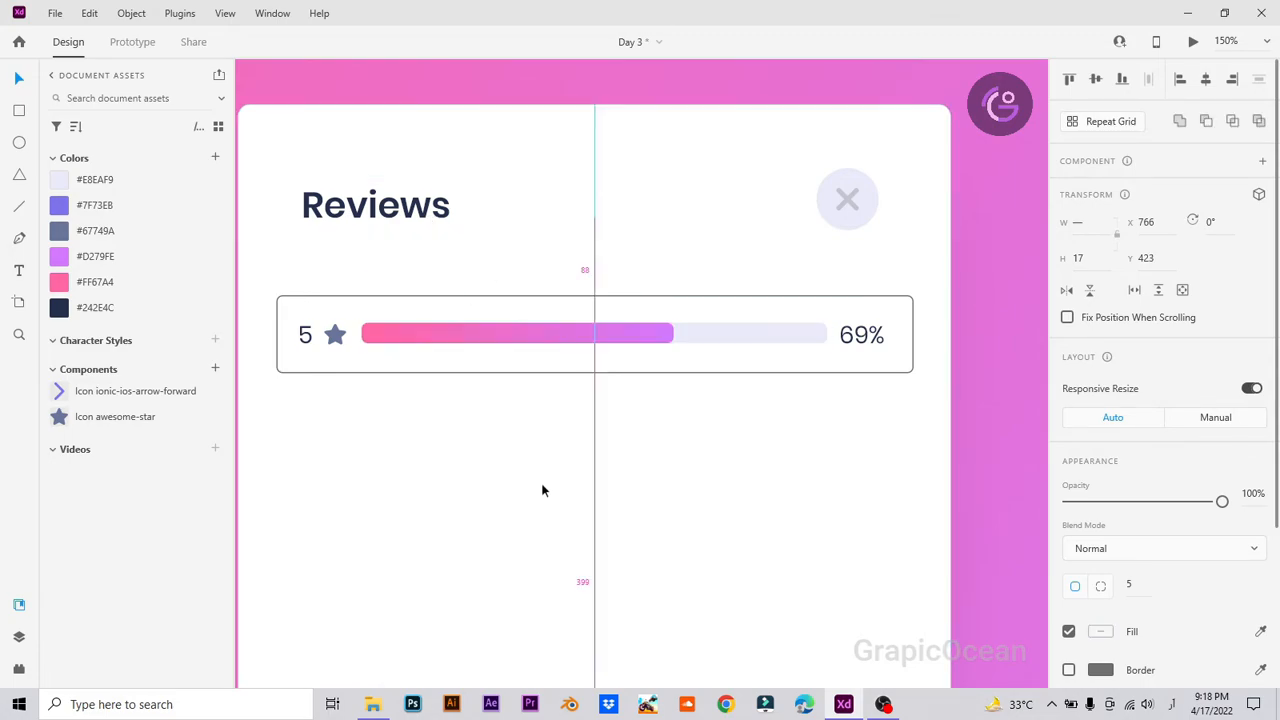
{"action": "key", "text": "shift+Up"}
{"action": "key", "text": "shift+Up"}
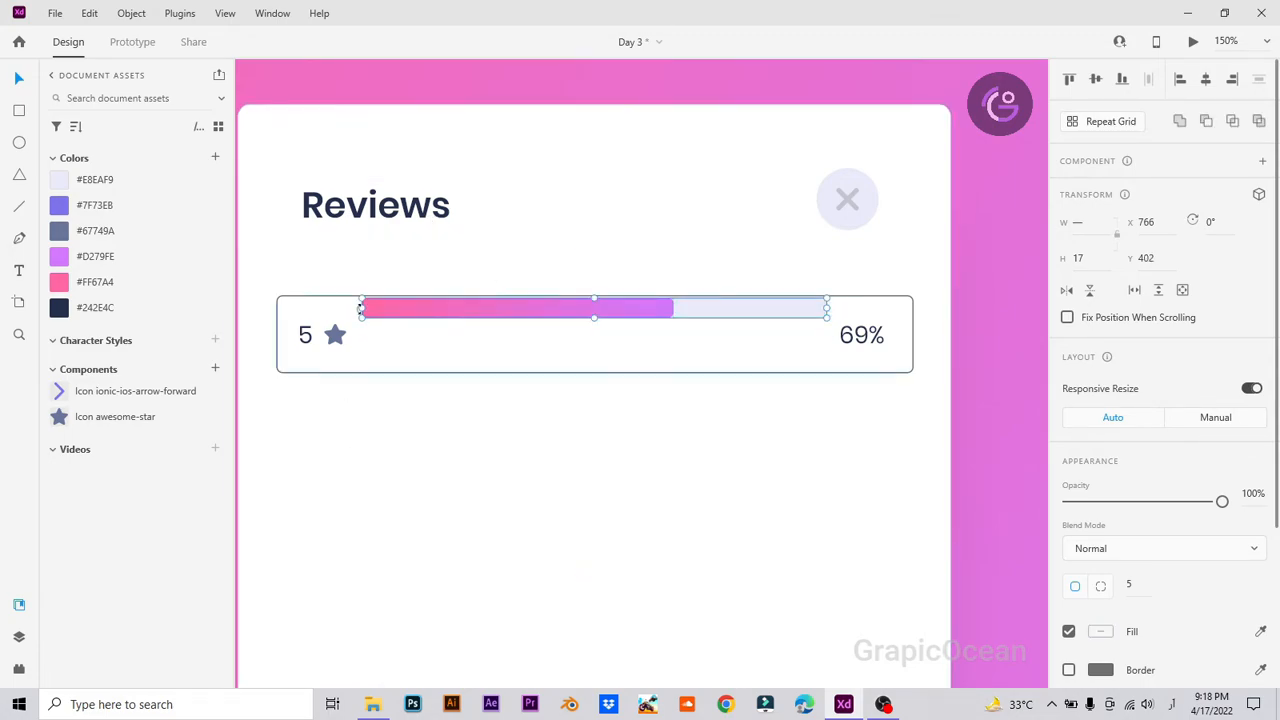
{"action": "key", "text": "shift+Down"}
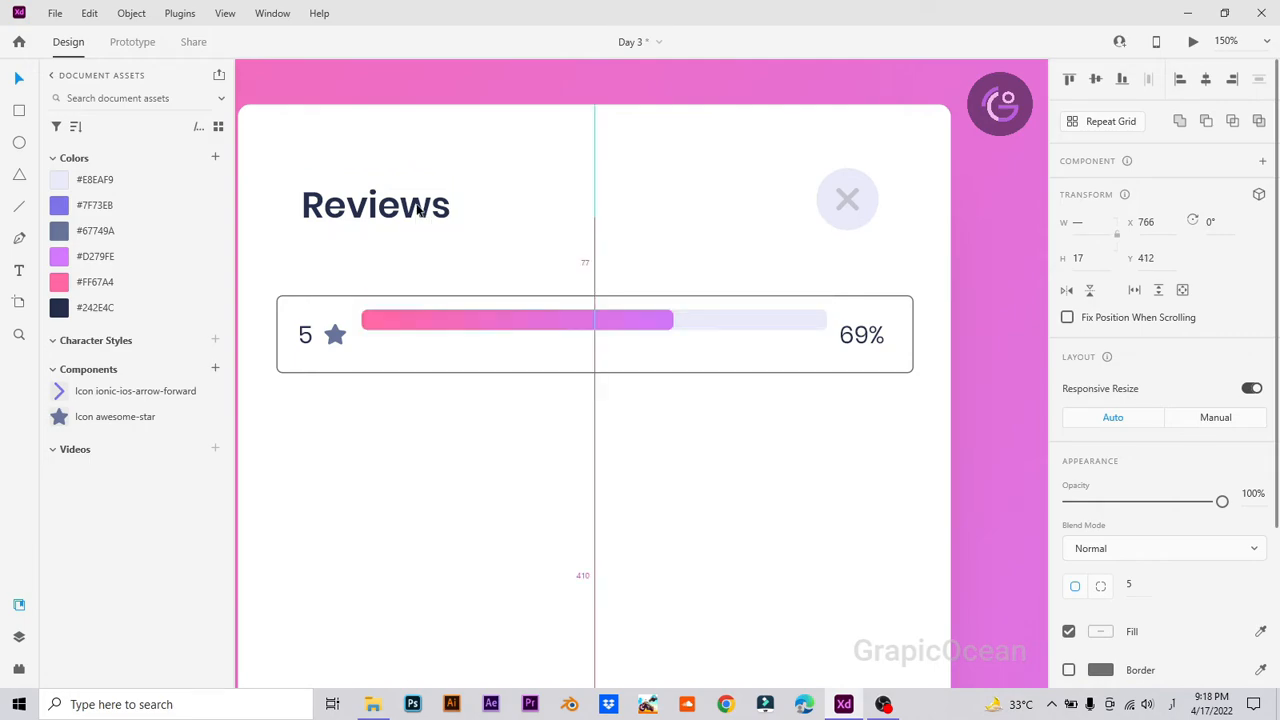
{"action": "left_click", "coordinate": [538, 509]}
{"action": "left_click_drag", "start_coordinate": [730, 368], "coordinate": [724, 354]}
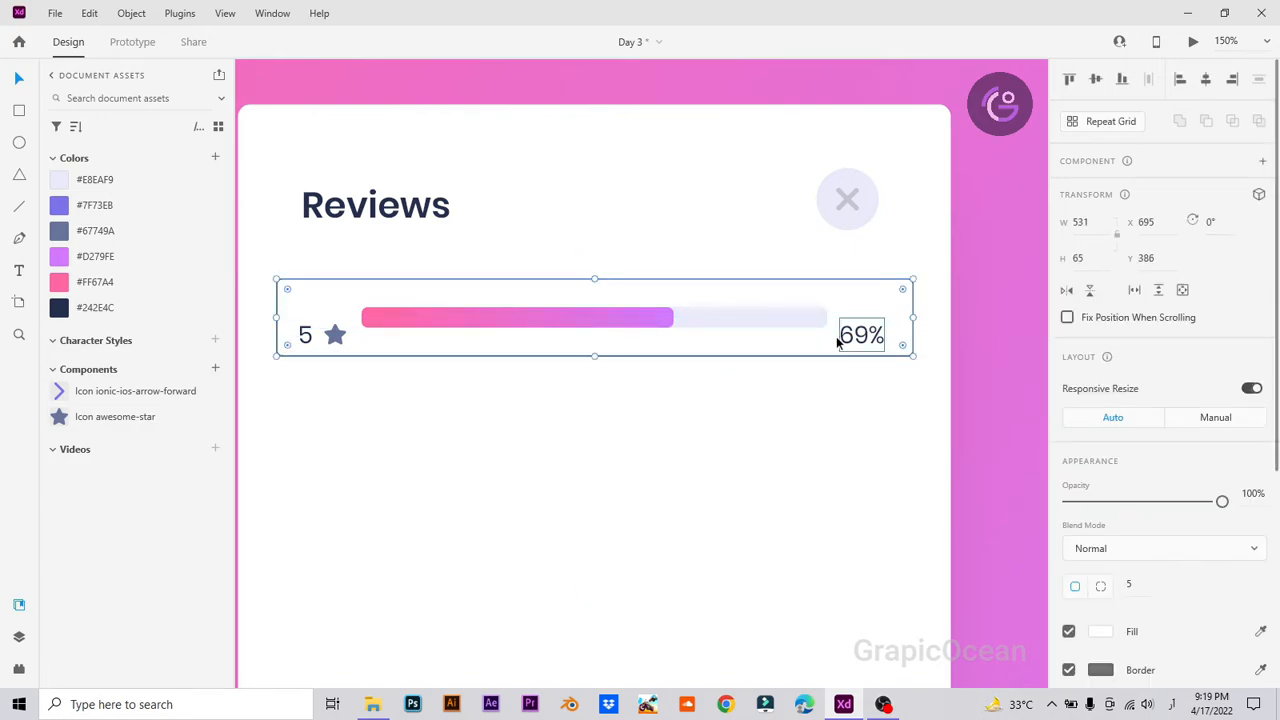
Step: Raise the "69%", the star and the "5" so they line up with the middle of the bars
{"action": "left_click_drag", "start_coordinate": [845, 338], "coordinate": [847, 315]}
{"action": "left_click", "coordinate": [338, 340]}
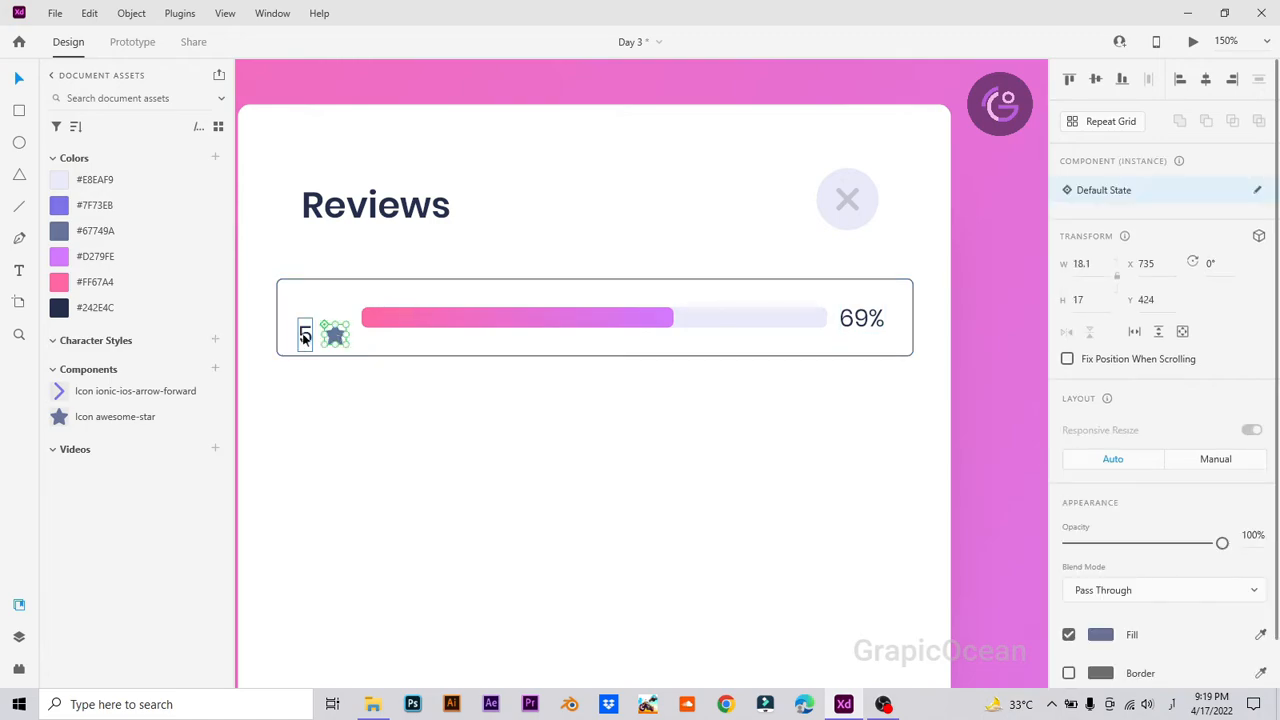
{"action": "left_click", "coordinate": [306, 331], "text": "shift"}
{"action": "left_click_drag", "start_coordinate": [340, 337], "coordinate": [340, 320]}
{"action": "left_click", "coordinate": [453, 440]}
Step: Turn off the border of the rectangle surrounding the rating row
{"action": "left_click", "coordinate": [592, 354]}
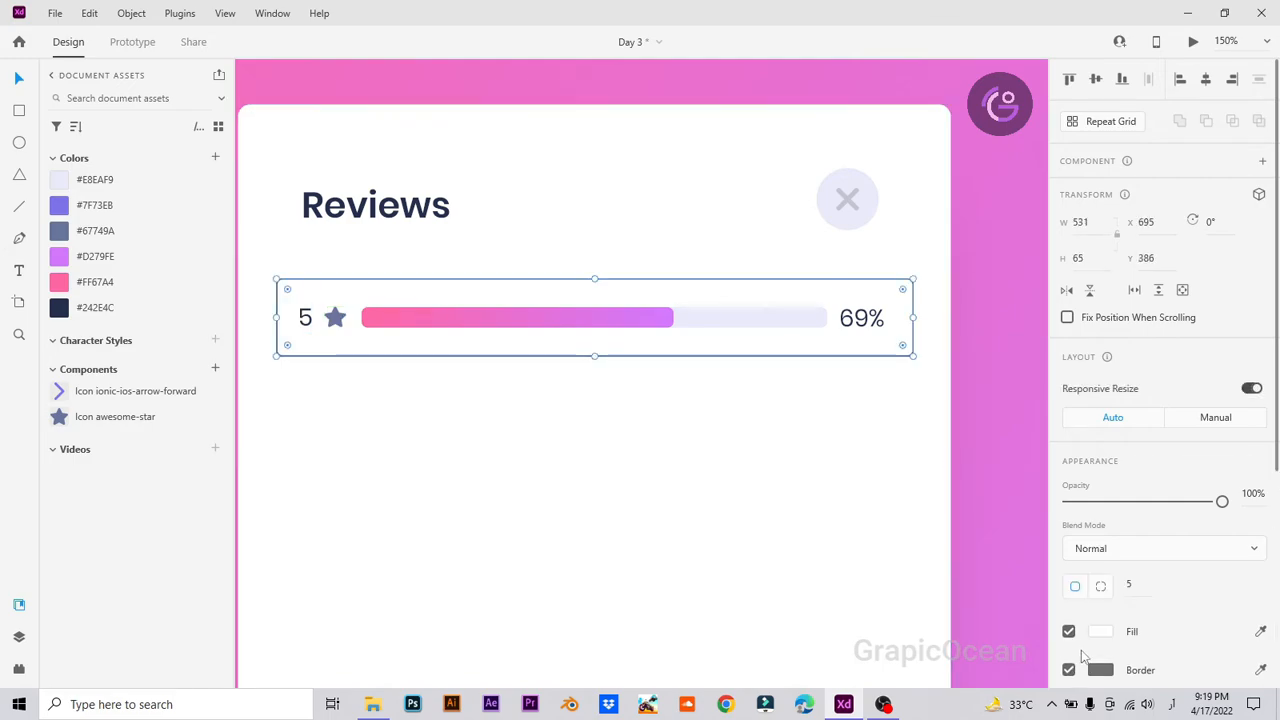
{"action": "left_click", "coordinate": [1069, 670]}
{"action": "left_click", "coordinate": [560, 430]}
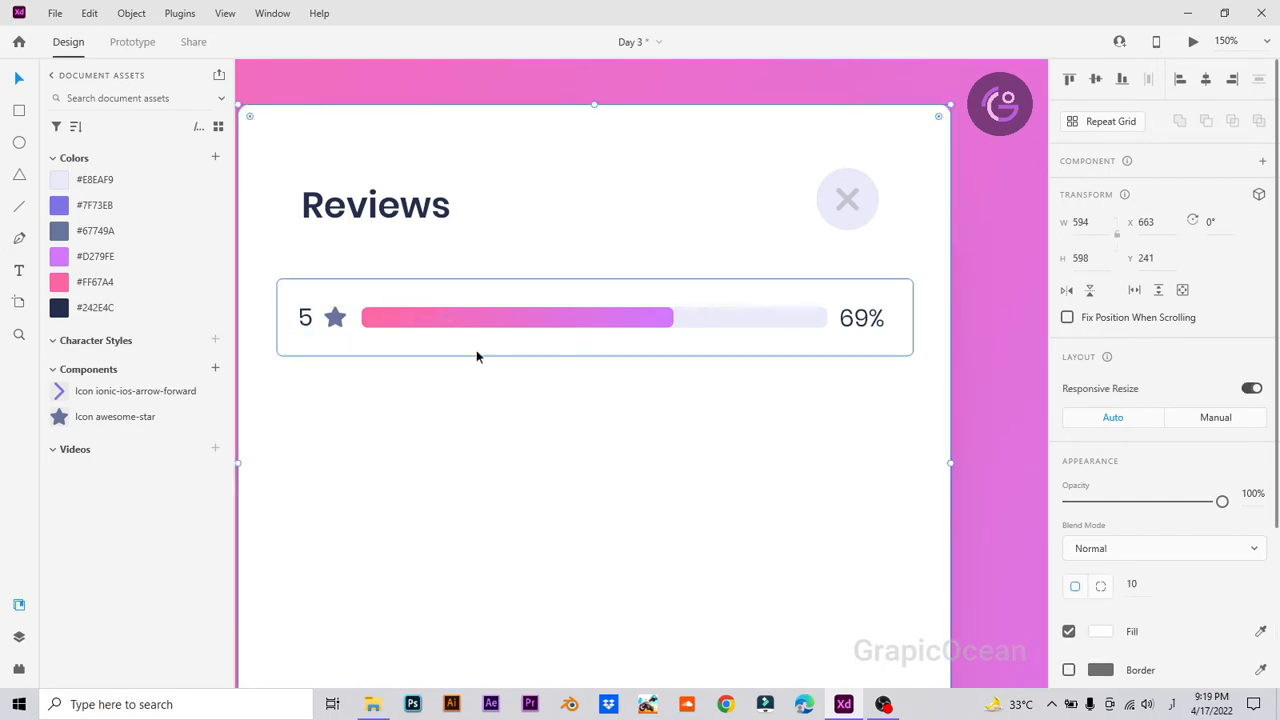
{"action": "left_click", "coordinate": [476, 352]}
{"action": "left_click", "coordinate": [282, 271]}
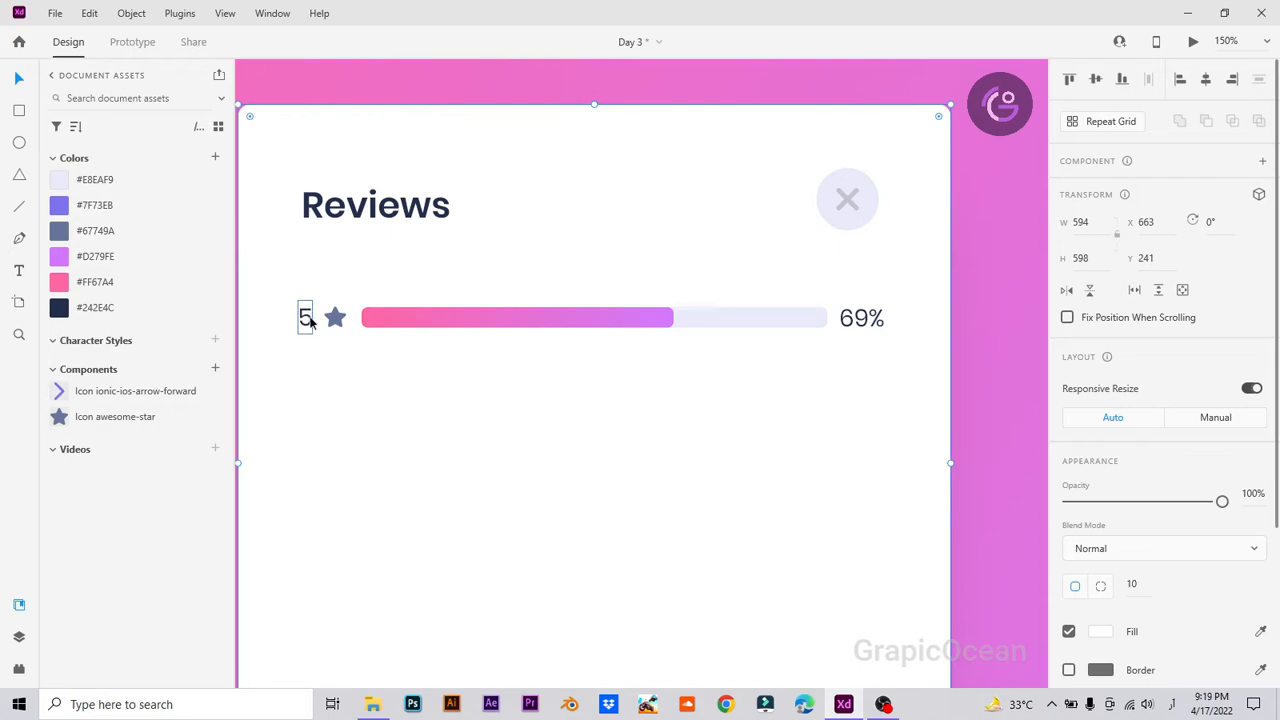
Step: Lock the white card, Rectangle 11, and Rectangle 10 beneath it
{"action": "left_click", "coordinate": [18, 636]}
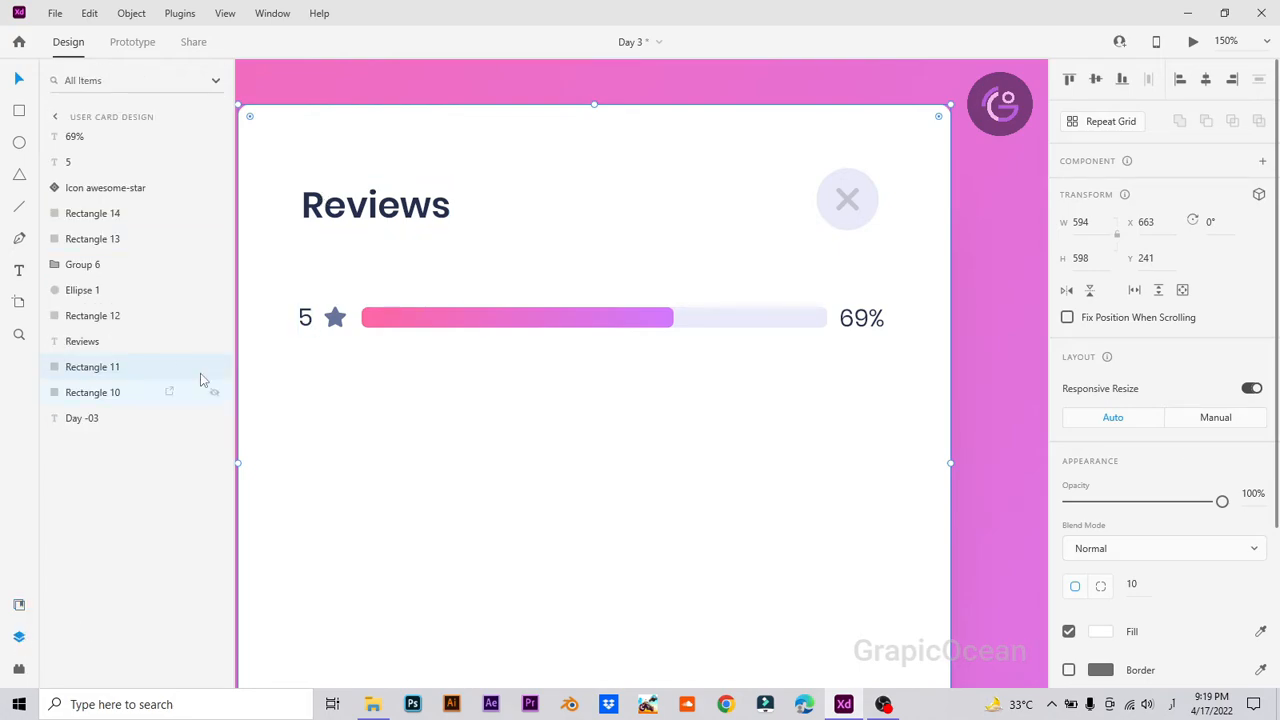
{"action": "left_click", "coordinate": [193, 367]}
{"action": "left_click", "coordinate": [193, 392]}
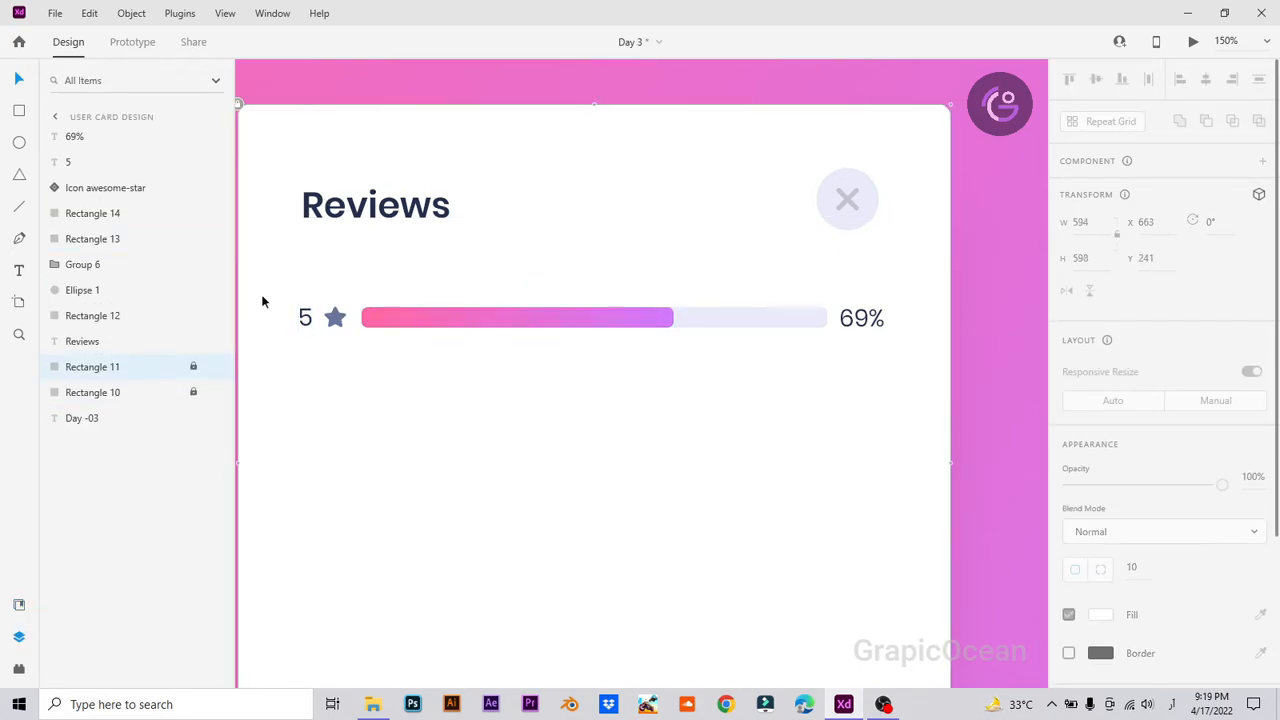
Step: Turn the border of the rectangle surrounding the rating row back on
{"action": "left_click", "coordinate": [460, 330]}
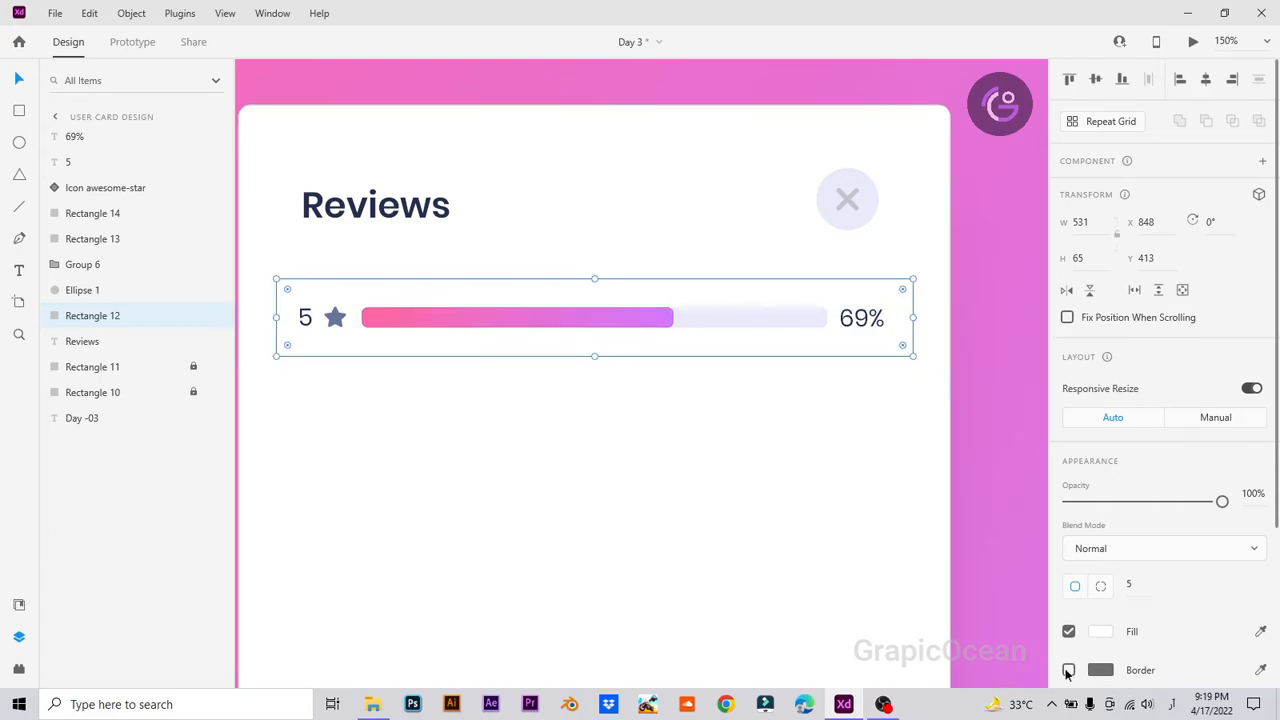
{"action": "left_click", "coordinate": [976, 593]}
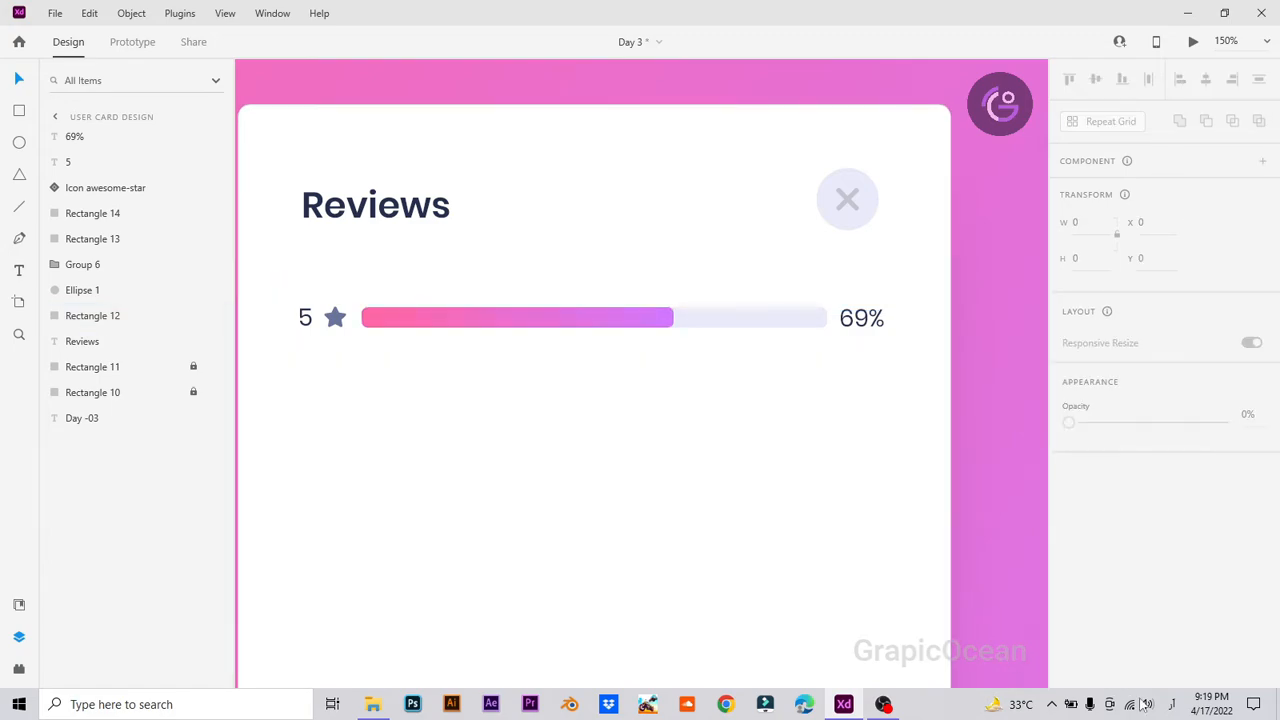
{"action": "left_click", "coordinate": [548, 345]}
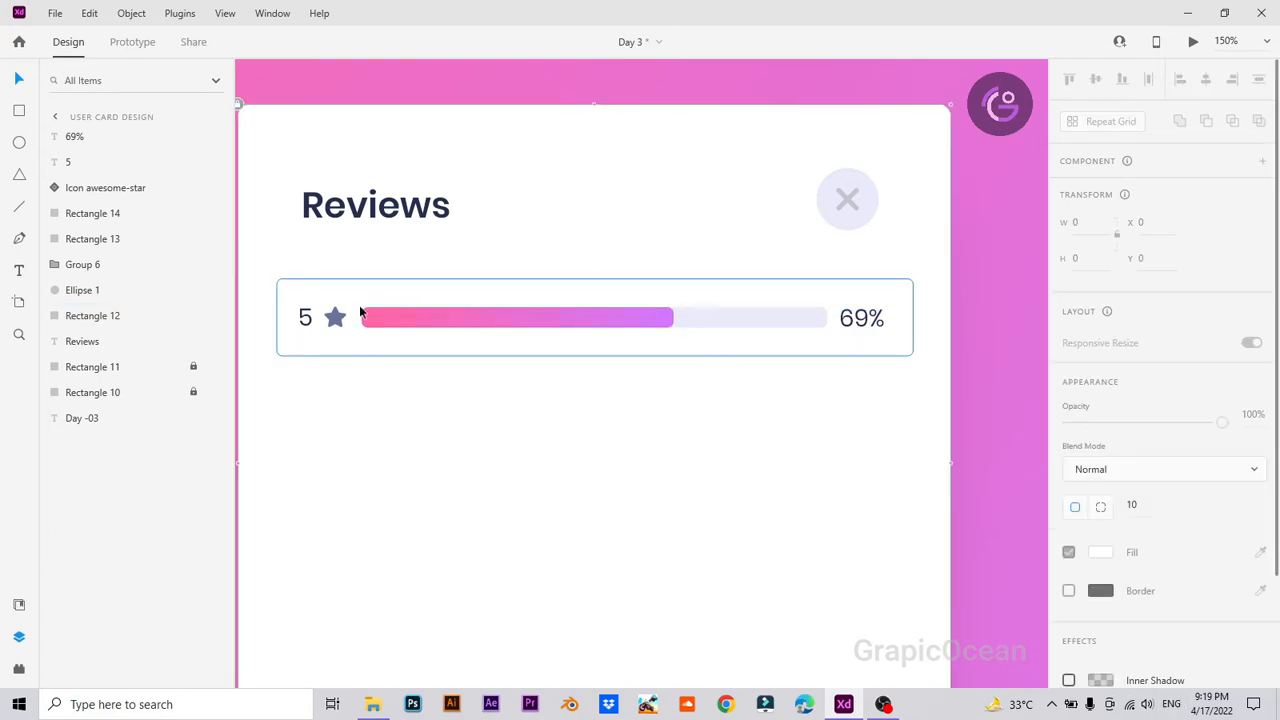
{"action": "left_click", "coordinate": [1070, 669]}
{"action": "left_click", "coordinate": [555, 461]}
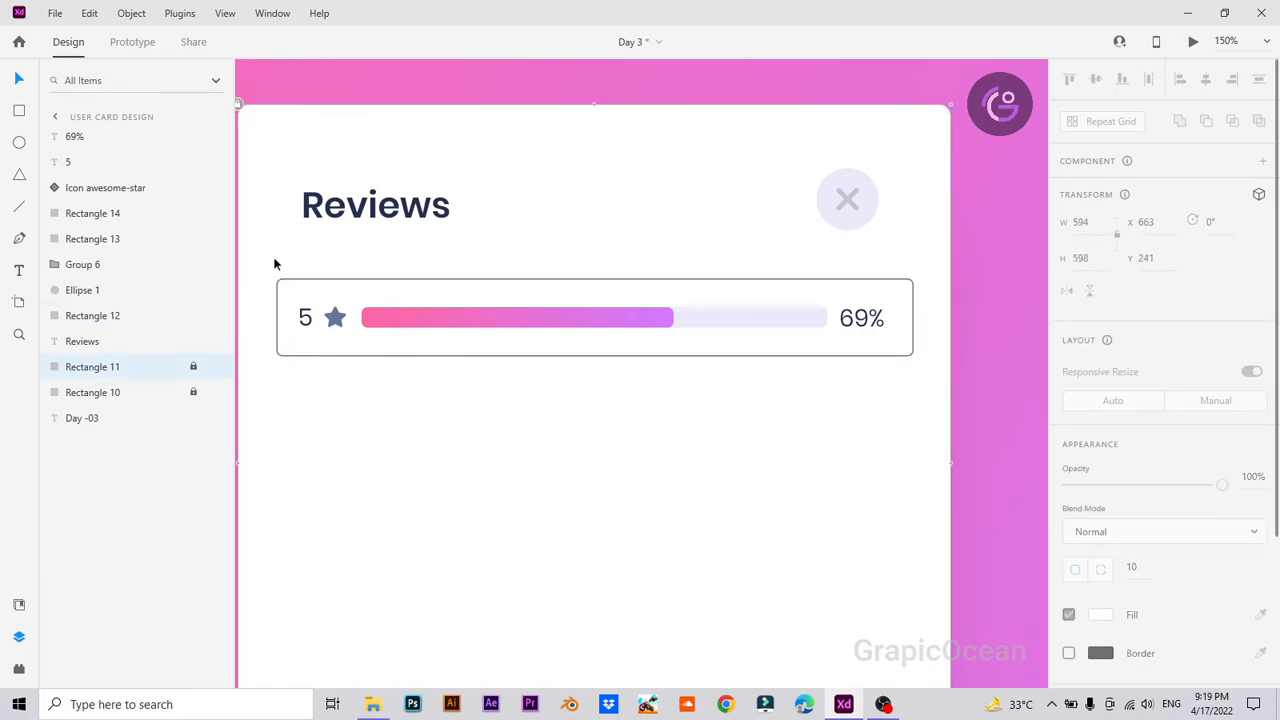
Step: Duplicate the whole rating row with its outlined rectangle four times downward, stacking the five rows edge to edge
{"action": "left_click_drag", "start_coordinate": [260, 257], "coordinate": [943, 383]}
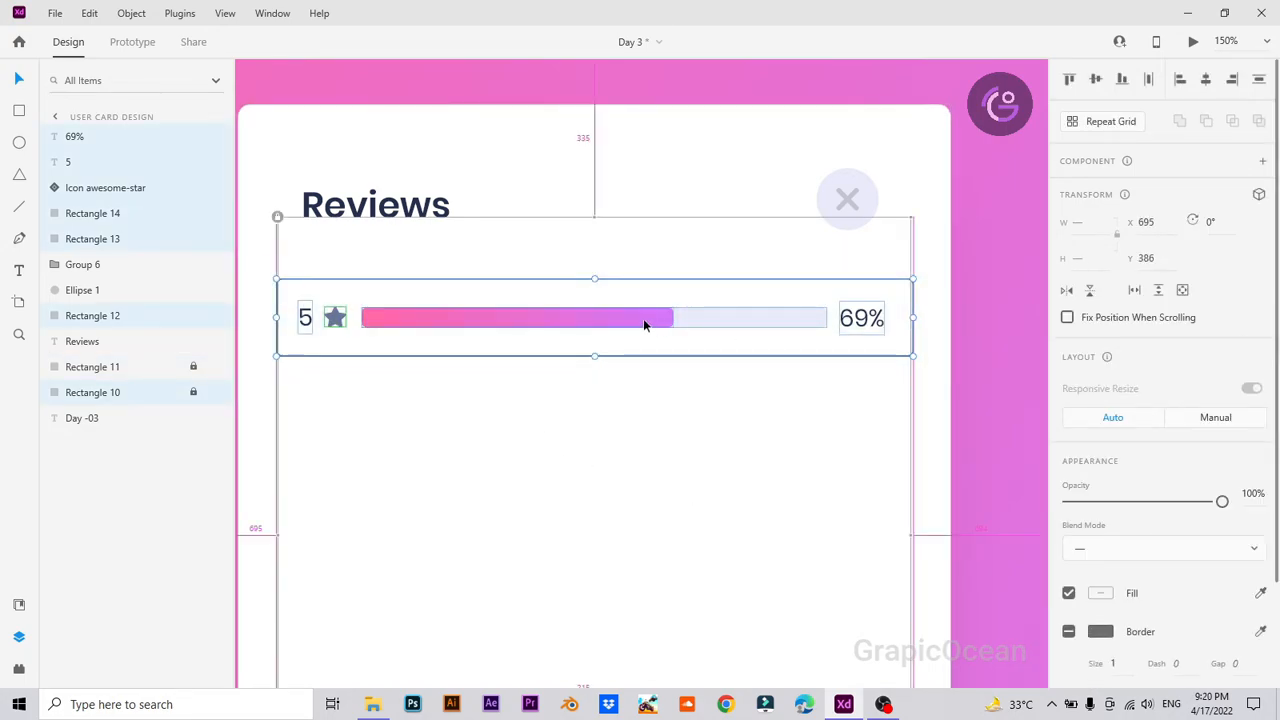
{"action": "left_click_drag", "start_coordinate": [643, 318], "coordinate": [630, 548], "text": "alt"}
{"action": "key", "text": "ctrl+minus"}
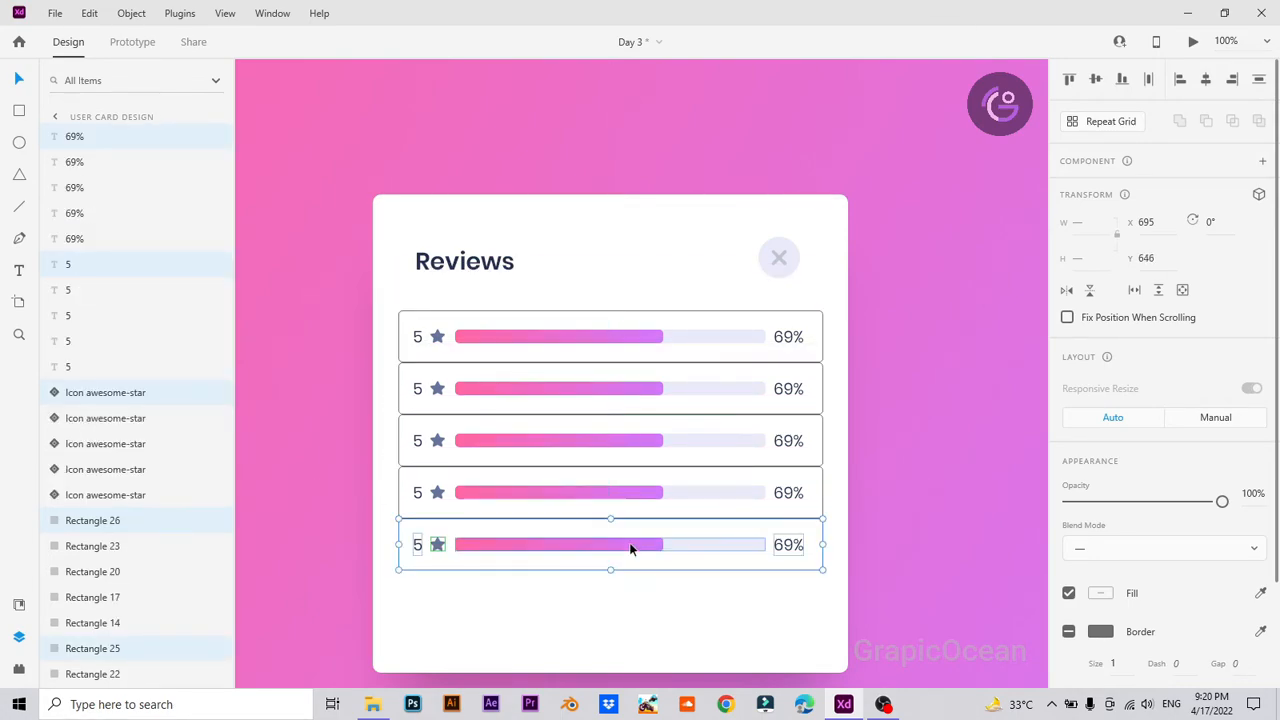
Step: Turn off the borders of all five row rectangles together
{"action": "left_click", "coordinate": [517, 620]}
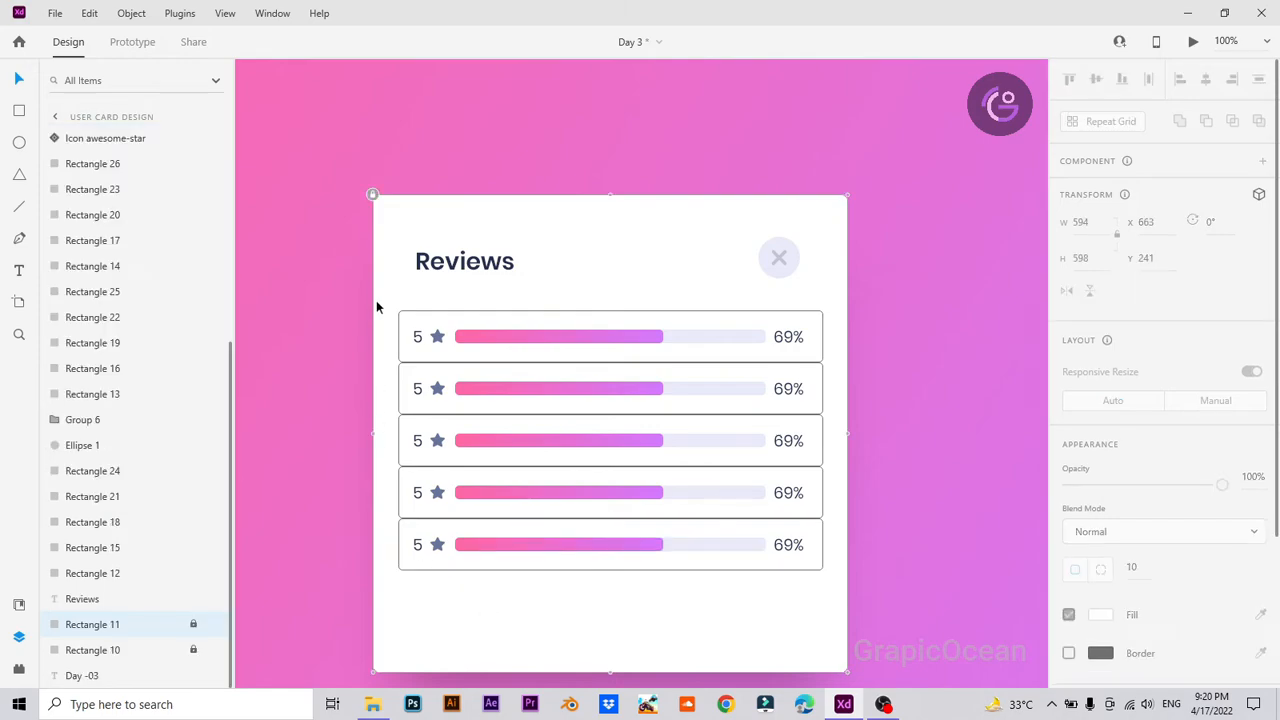
{"action": "left_click_drag", "start_coordinate": [388, 294], "coordinate": [410, 600]}
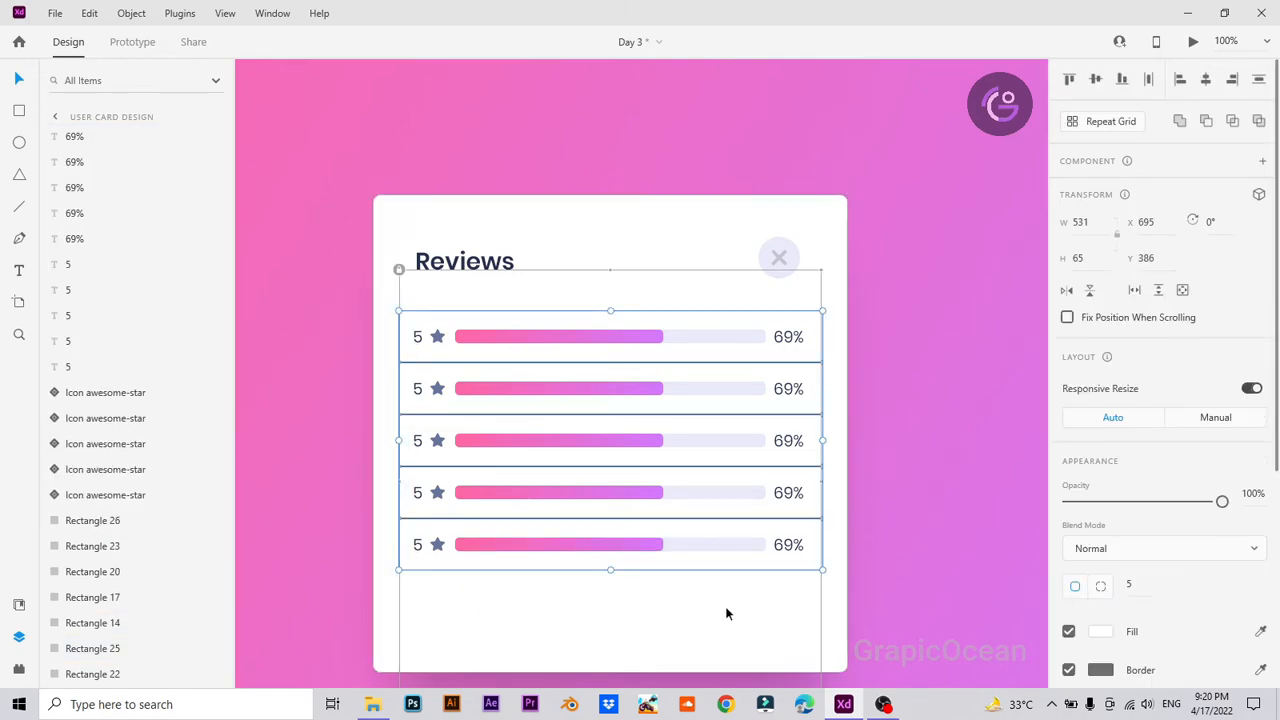
{"action": "left_click", "coordinate": [1069, 671]}
{"action": "left_click", "coordinate": [937, 575]}
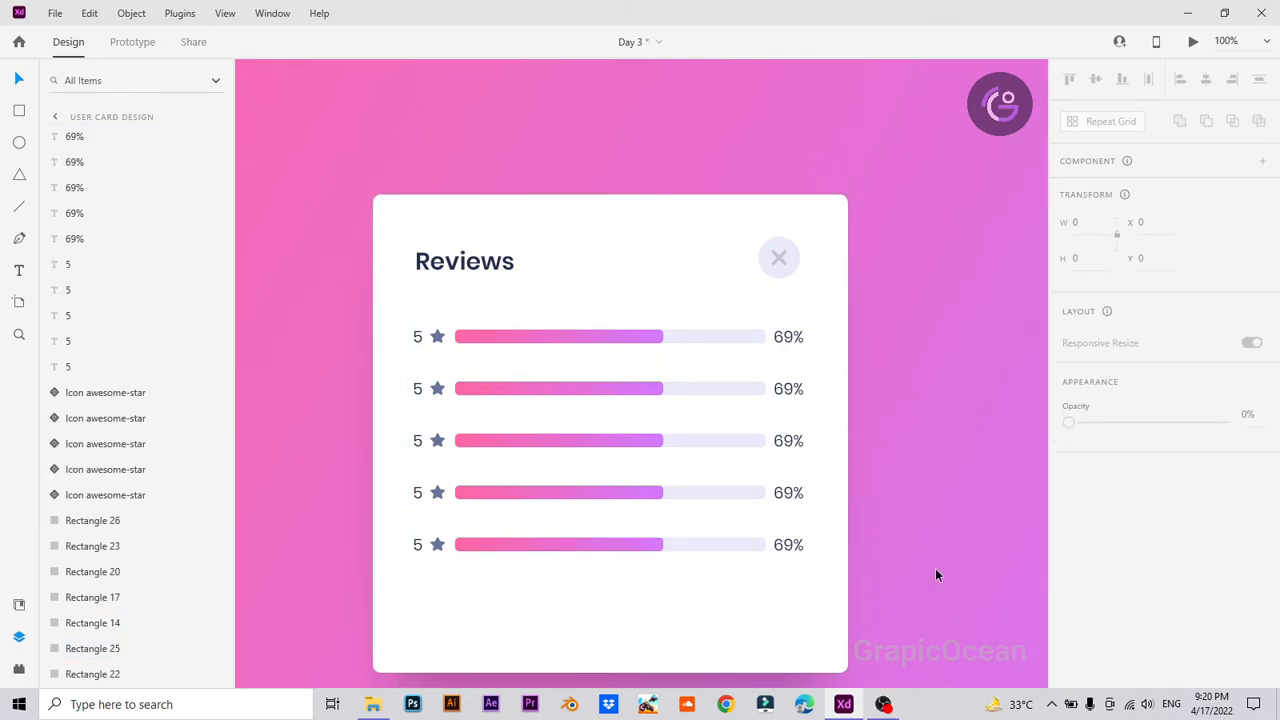
Step: Renumber the star labels of the second to fifth rating rows as 4, 3, 2 and 1
{"action": "key", "text": "ctrl+equal"}
{"action": "scroll", "coordinate": [915, 490], "scroll_direction": "down", "scroll_amount": 3}
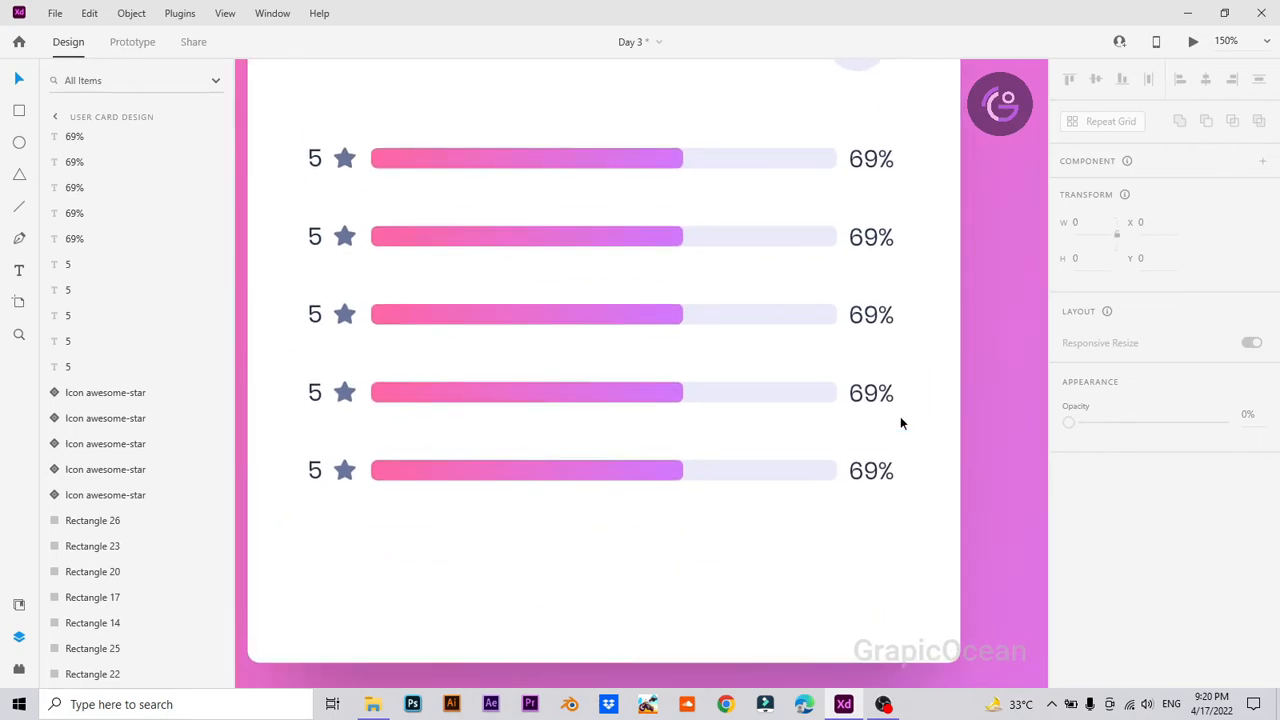
{"action": "left_click", "coordinate": [318, 238]}
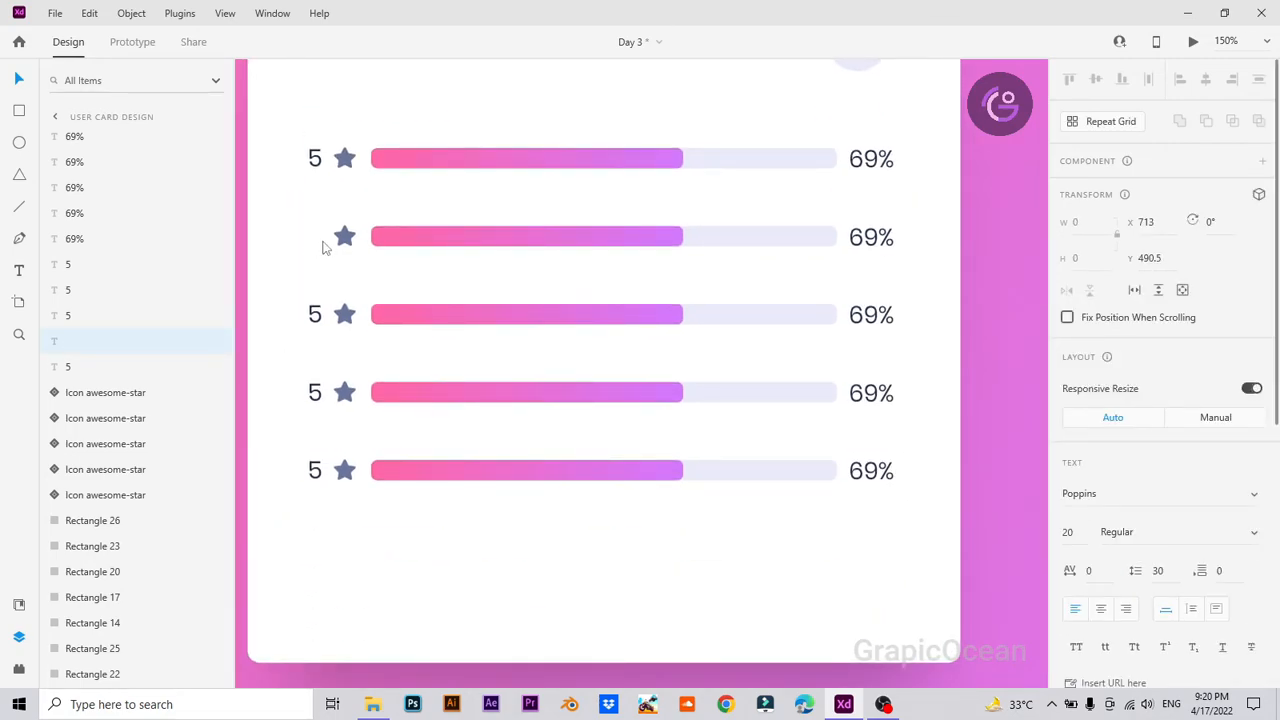
{"action": "double_click", "coordinate": [313, 316]}
{"action": "type", "text": "3"}
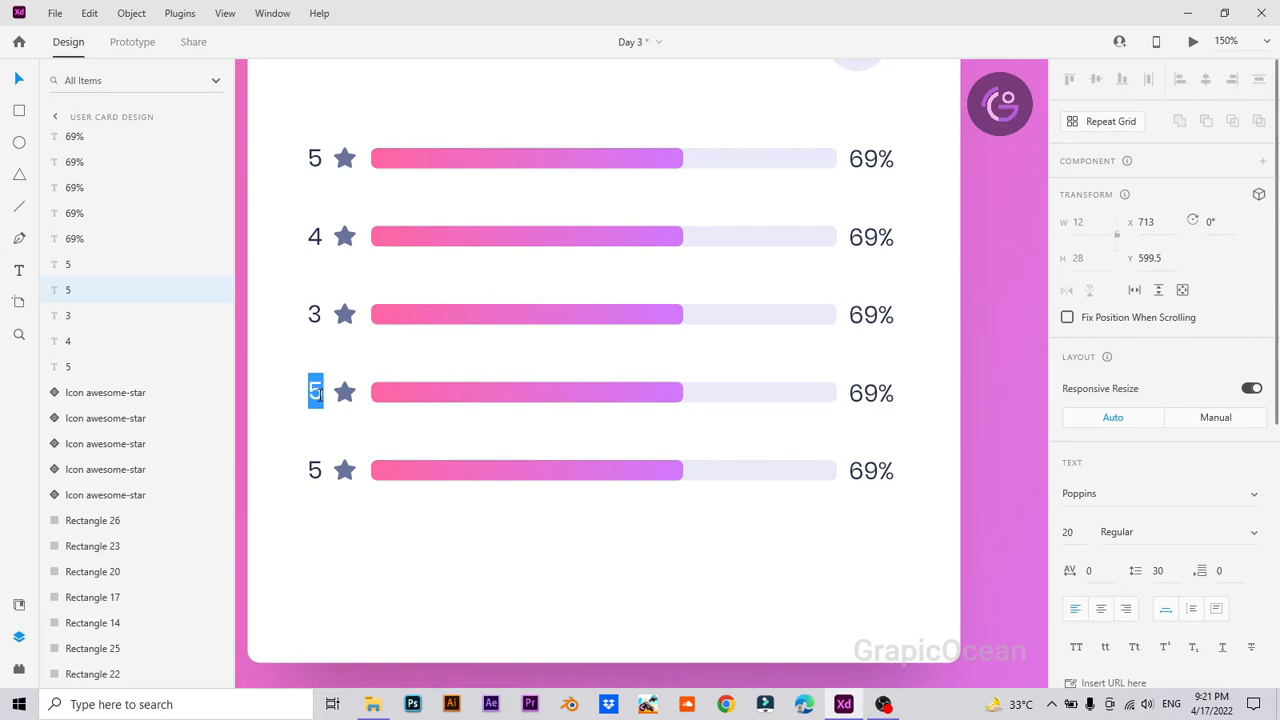
{"action": "type", "text": "2"}
{"action": "double_click", "coordinate": [316, 476]}
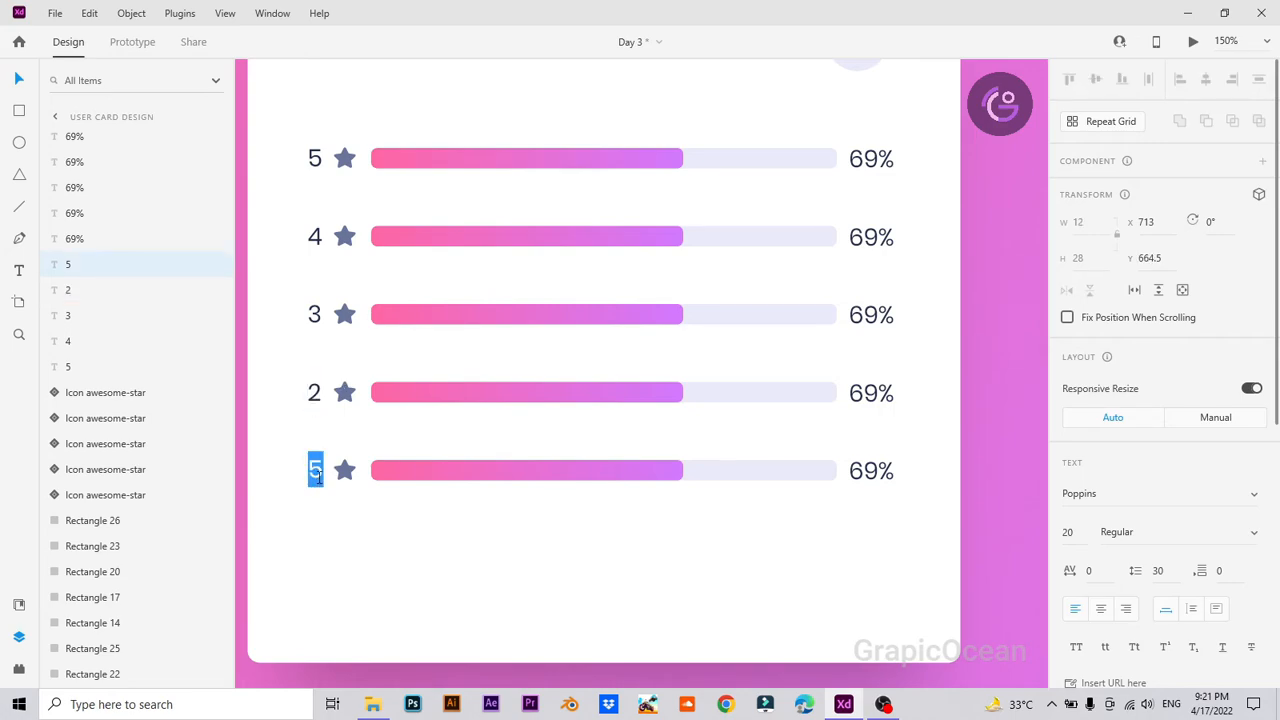
{"action": "key", "text": "BackSpace"}
{"action": "type", "text": "11"}
{"action": "key", "text": "Escape"}
{"action": "left_click", "coordinate": [514, 592]}
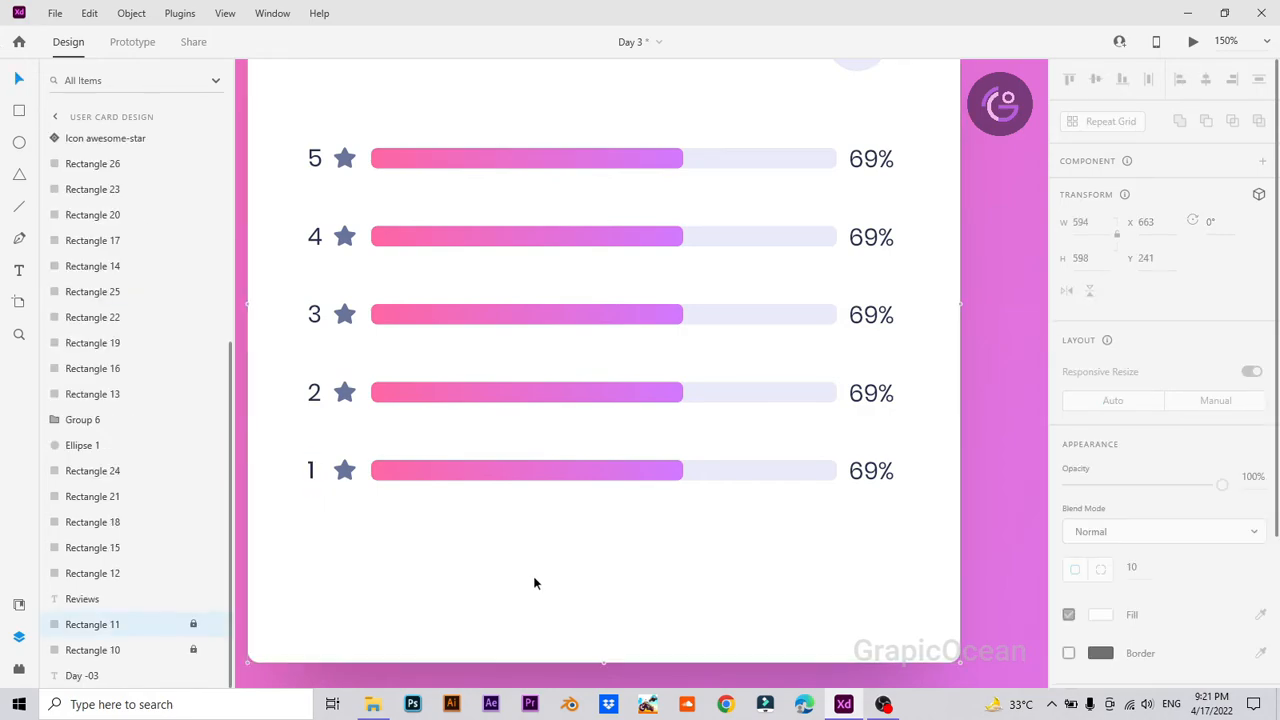
Step: Shorten the four-star row's gradient bar to about 86 wide and stretch its gradient end point beyond the bar
{"action": "left_click", "coordinate": [627, 237]}
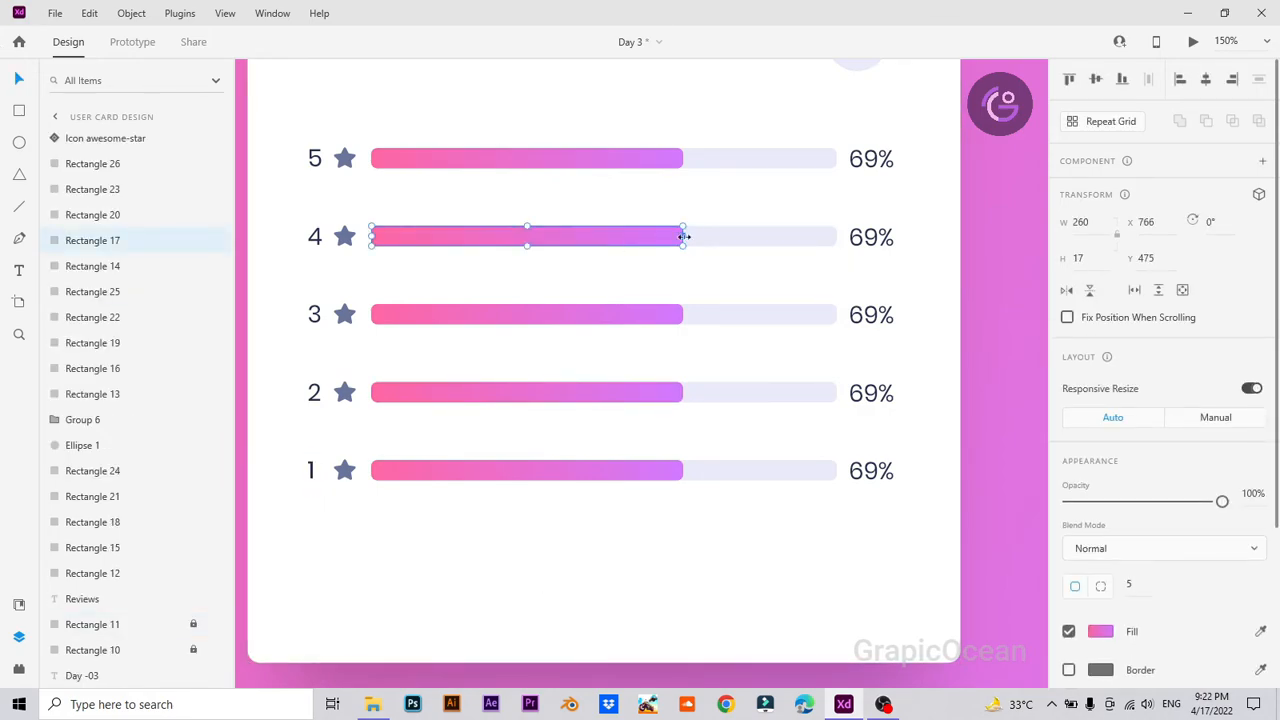
{"action": "left_click_drag", "start_coordinate": [684, 236], "coordinate": [474, 249]}
{"action": "double_click", "coordinate": [474, 249]}
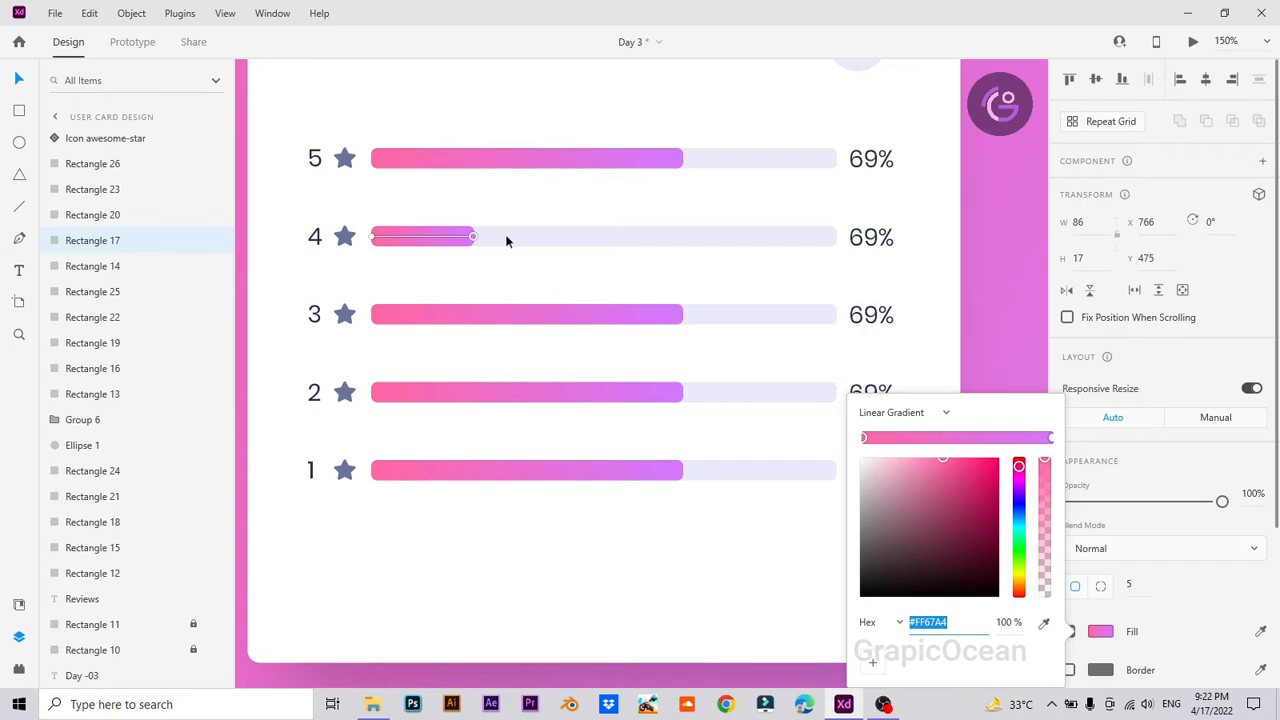
{"action": "left_click_drag", "start_coordinate": [474, 237], "coordinate": [537, 241]}
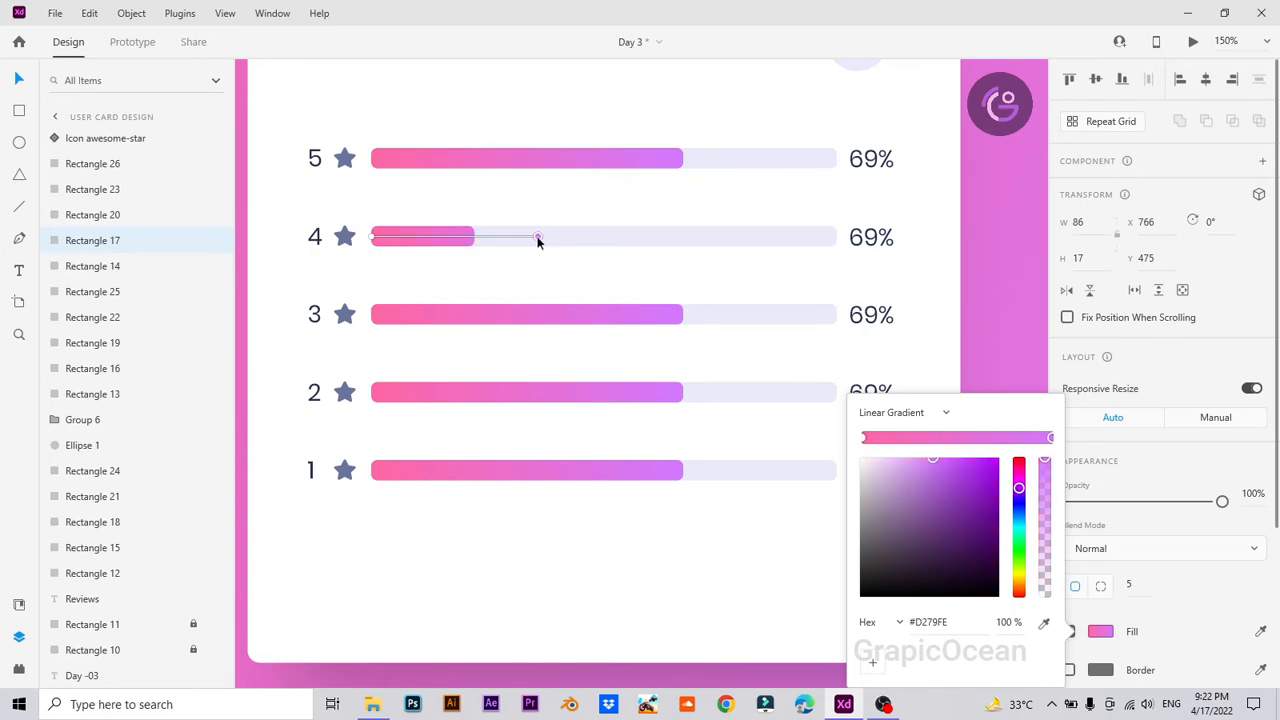
{"action": "key", "text": "Escape"}
Step: Shorten the three-star row's gradient bar to about 43 wide and extend its gradient end point slightly past the bar
{"action": "left_click", "coordinate": [520, 318]}
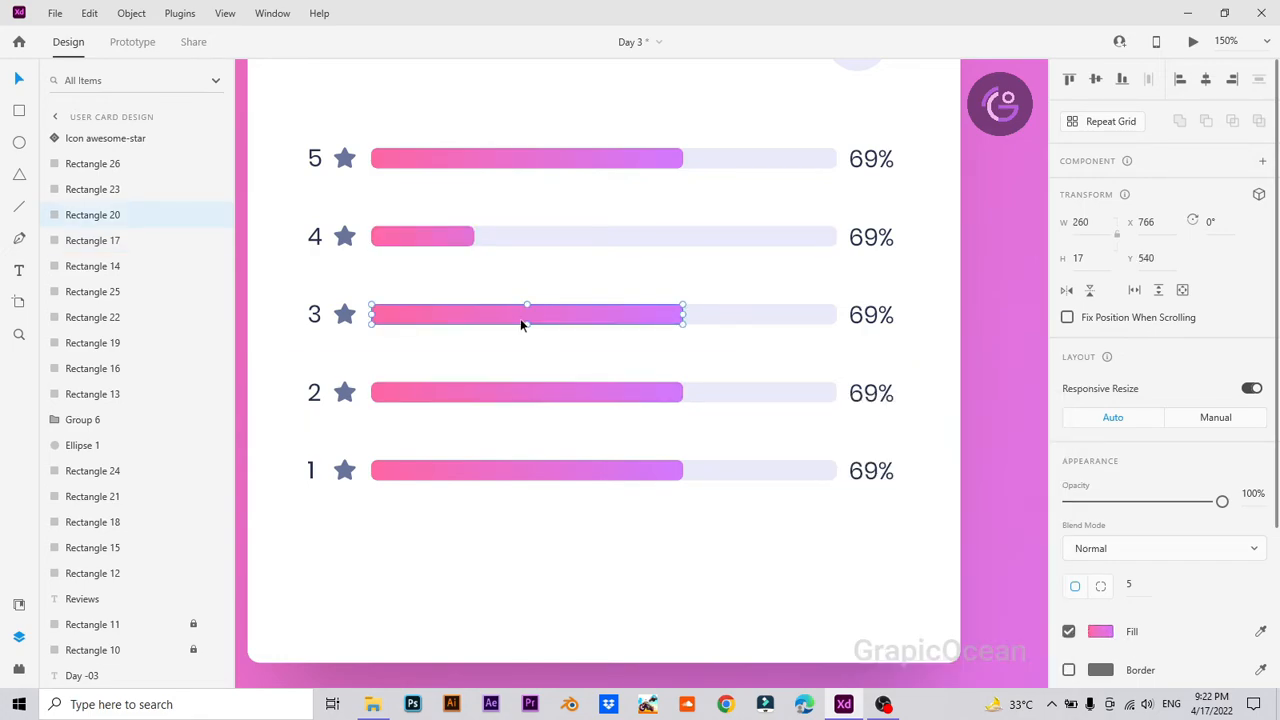
{"action": "left_click_drag", "start_coordinate": [683, 314], "coordinate": [425, 315]}
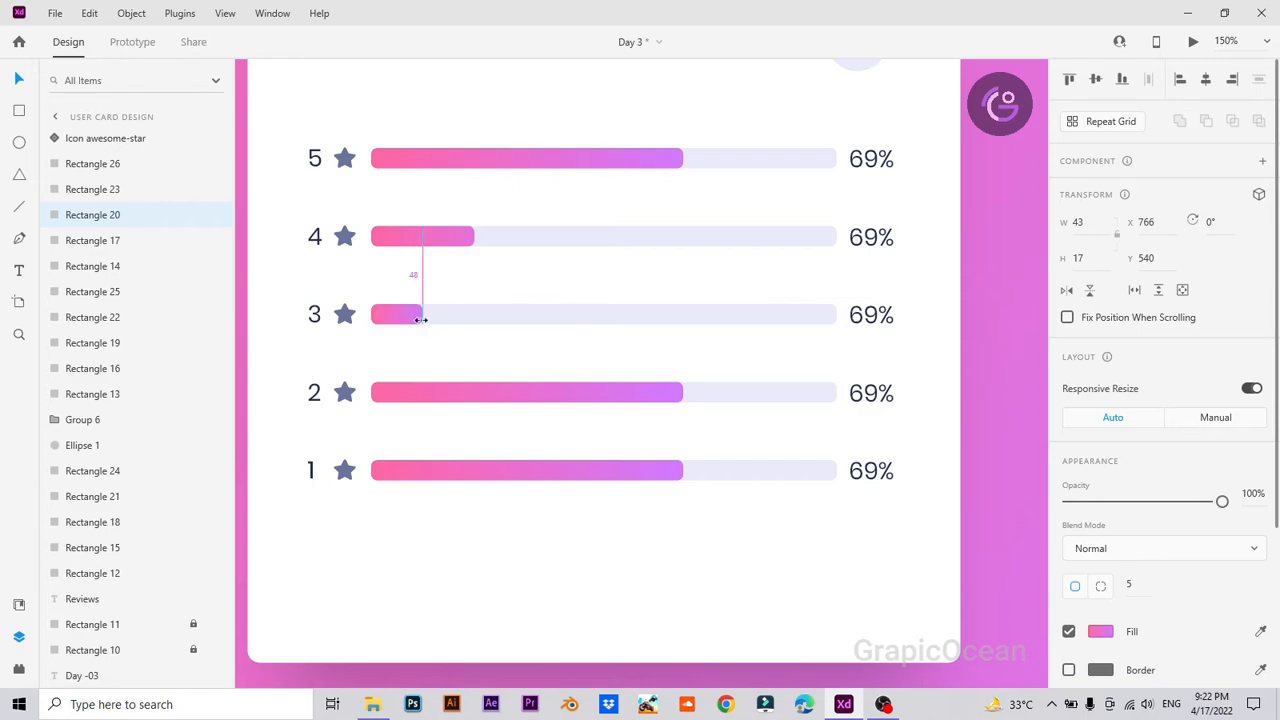
{"action": "left_click", "coordinate": [1104, 634]}
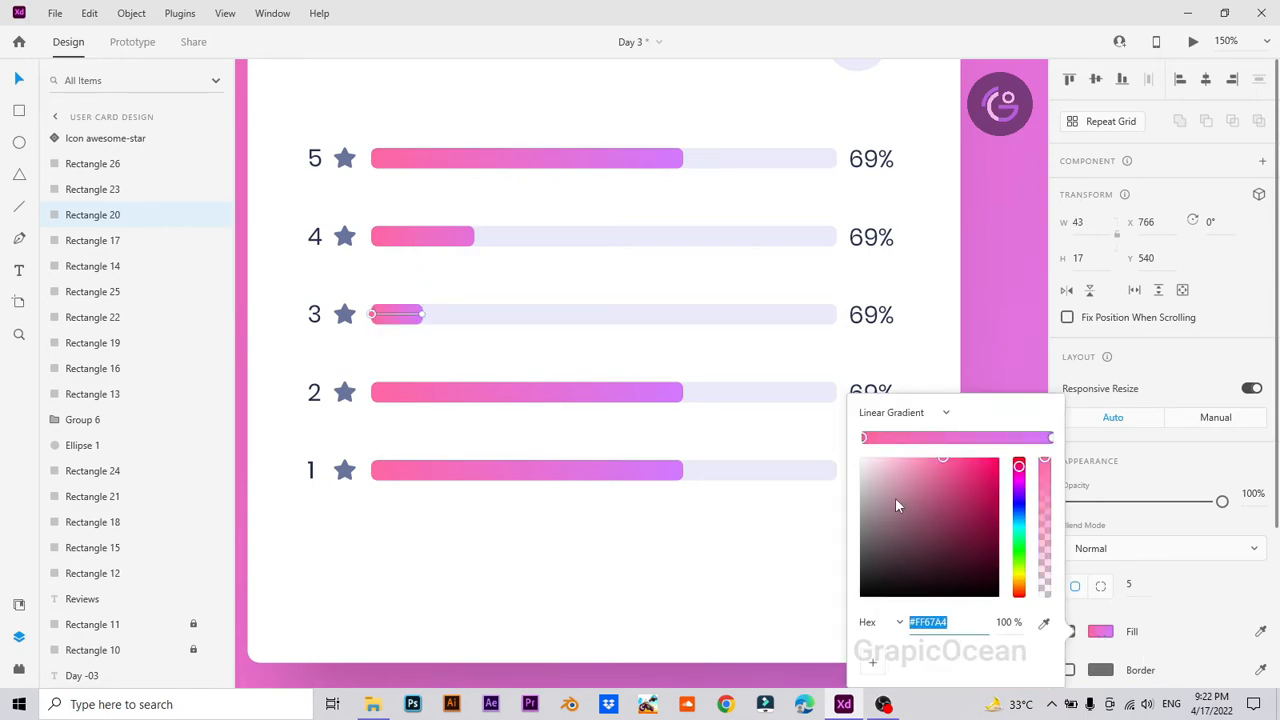
{"action": "mouse_move", "coordinate": [421, 316]}
{"action": "left_mouse_down"}
{"action": "mouse_move", "coordinate": [483, 317]}
{"action": "mouse_move", "coordinate": [442, 316]}
{"action": "left_mouse_up"}
Step: Shorten the two-star row's gradient bar to about 22 wide and pull its gradient end point slightly past the bar
{"action": "left_click", "coordinate": [487, 401]}
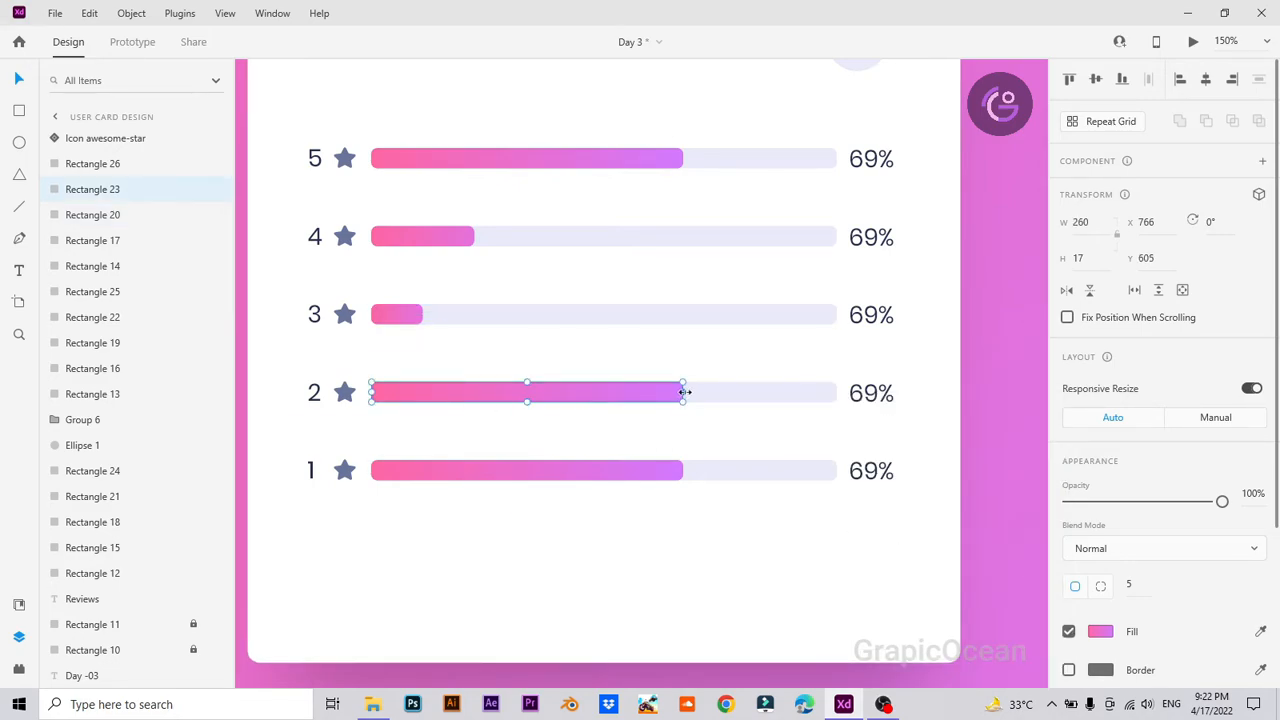
{"action": "left_click_drag", "start_coordinate": [684, 392], "coordinate": [397, 397]}
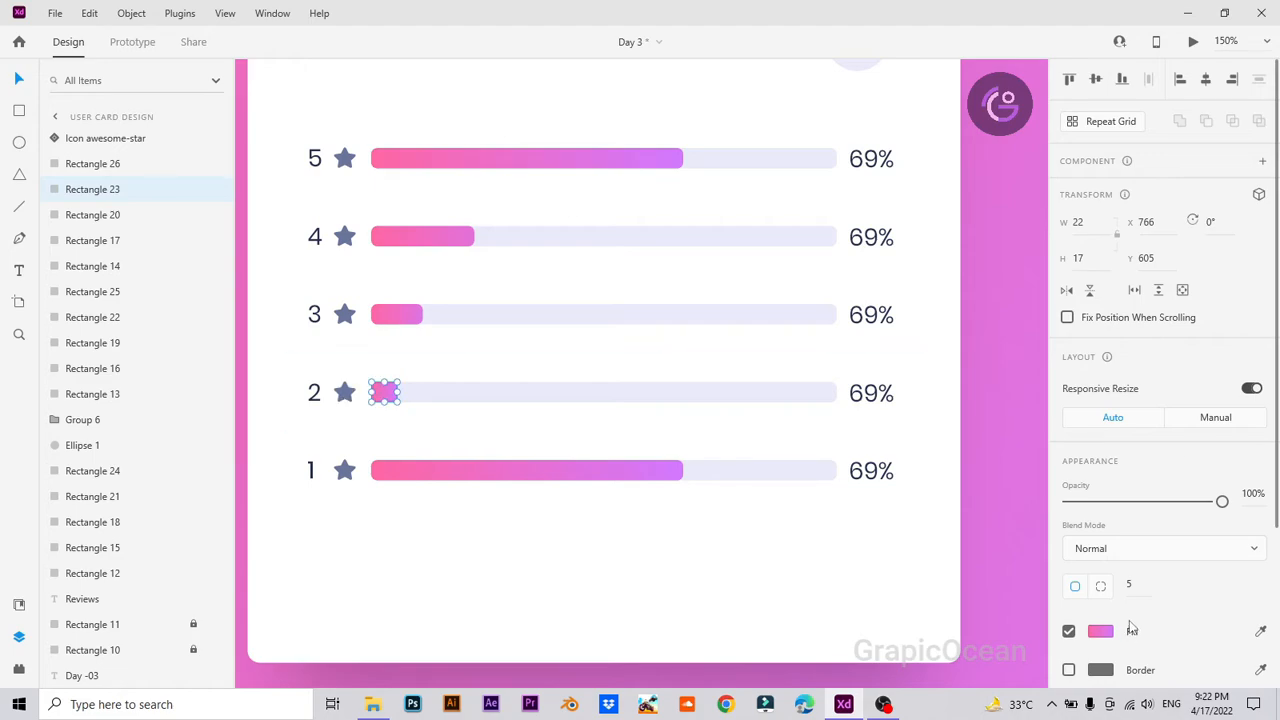
{"action": "left_click", "coordinate": [1102, 633]}
{"action": "left_click_drag", "start_coordinate": [398, 393], "coordinate": [413, 392]}
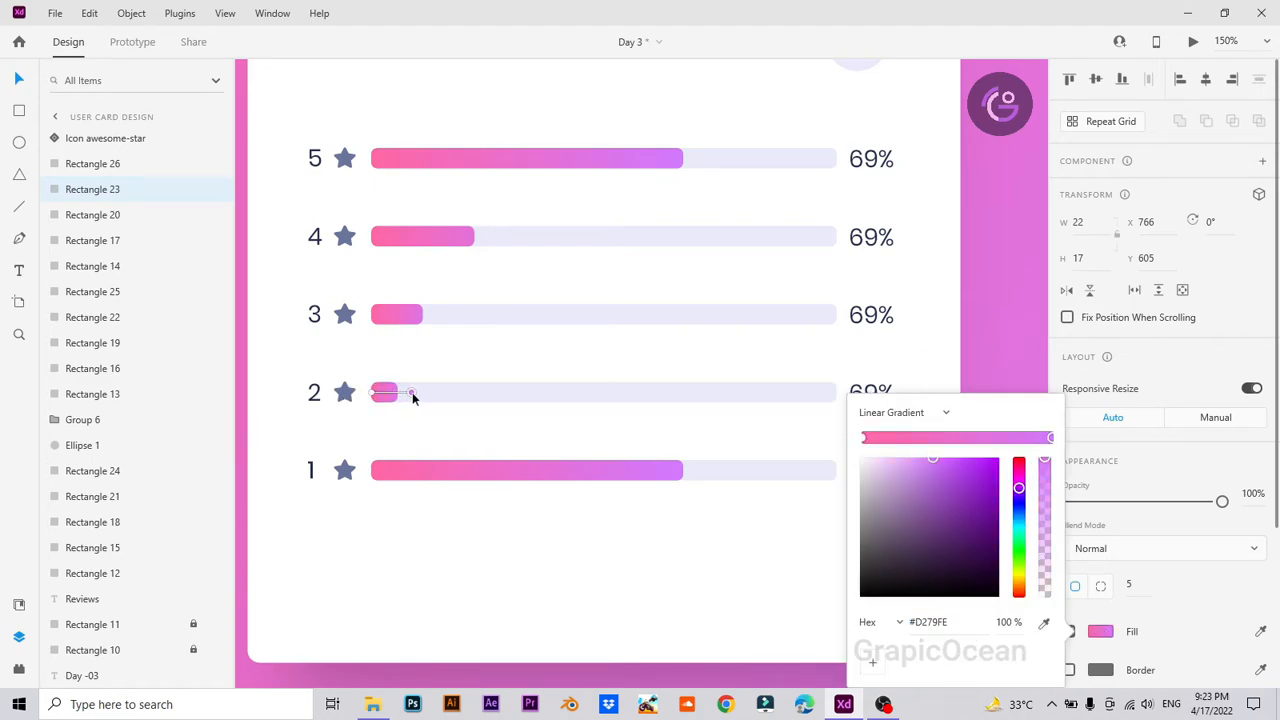
{"action": "left_click", "coordinate": [1113, 640]}
Step: Shorten the one-star row's gradient bar to about 55 wide
{"action": "left_click", "coordinate": [633, 477]}
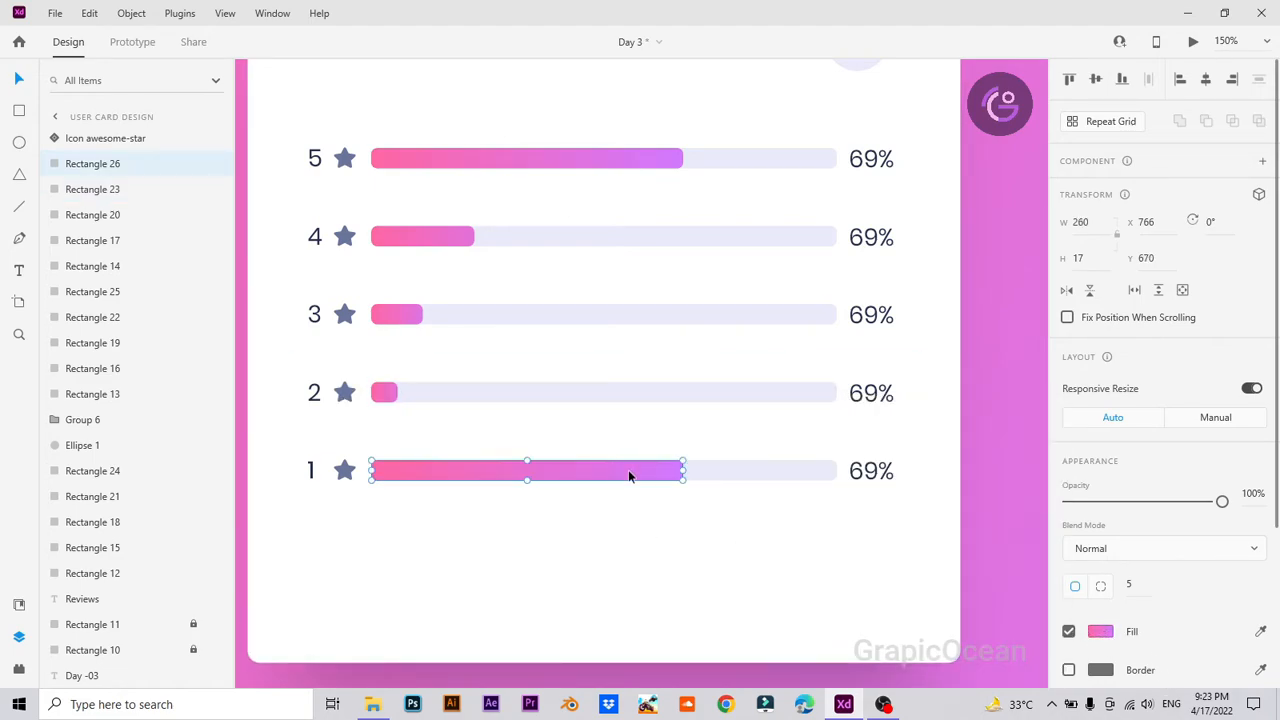
{"action": "left_click_drag", "start_coordinate": [684, 470], "coordinate": [439, 495]}
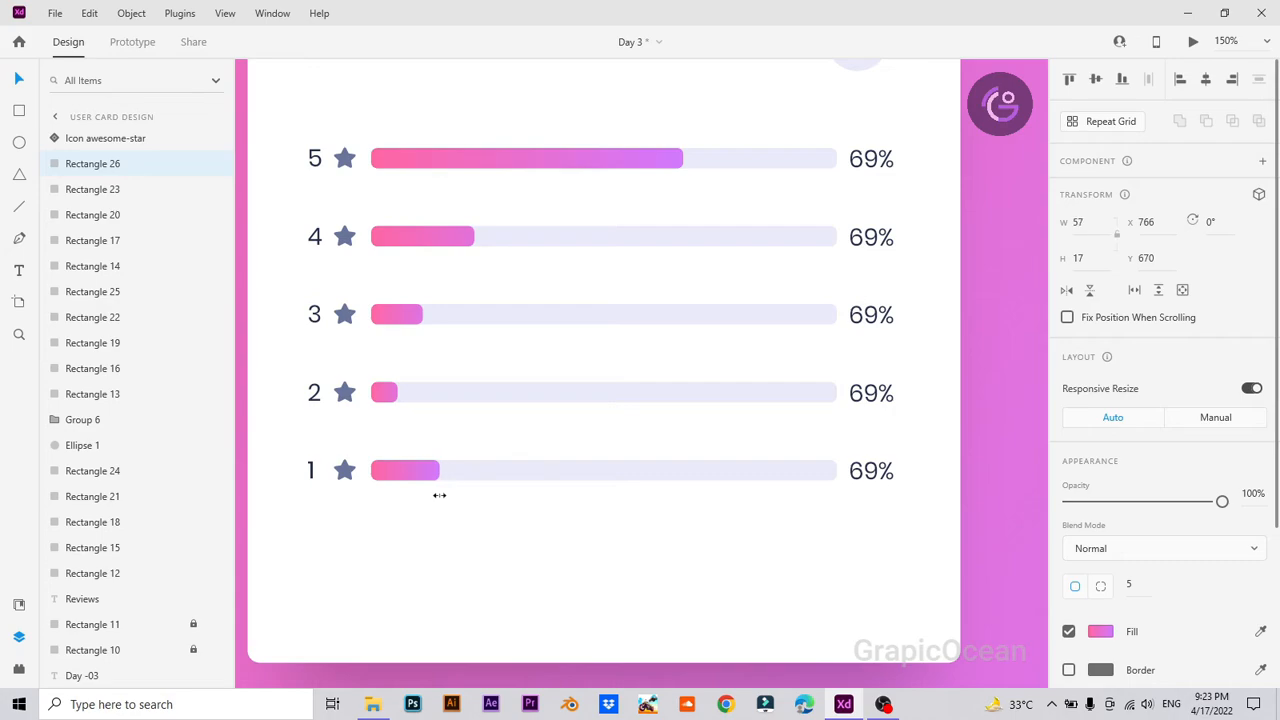
{"action": "left_click_drag", "start_coordinate": [437, 495], "coordinate": [438, 495]}
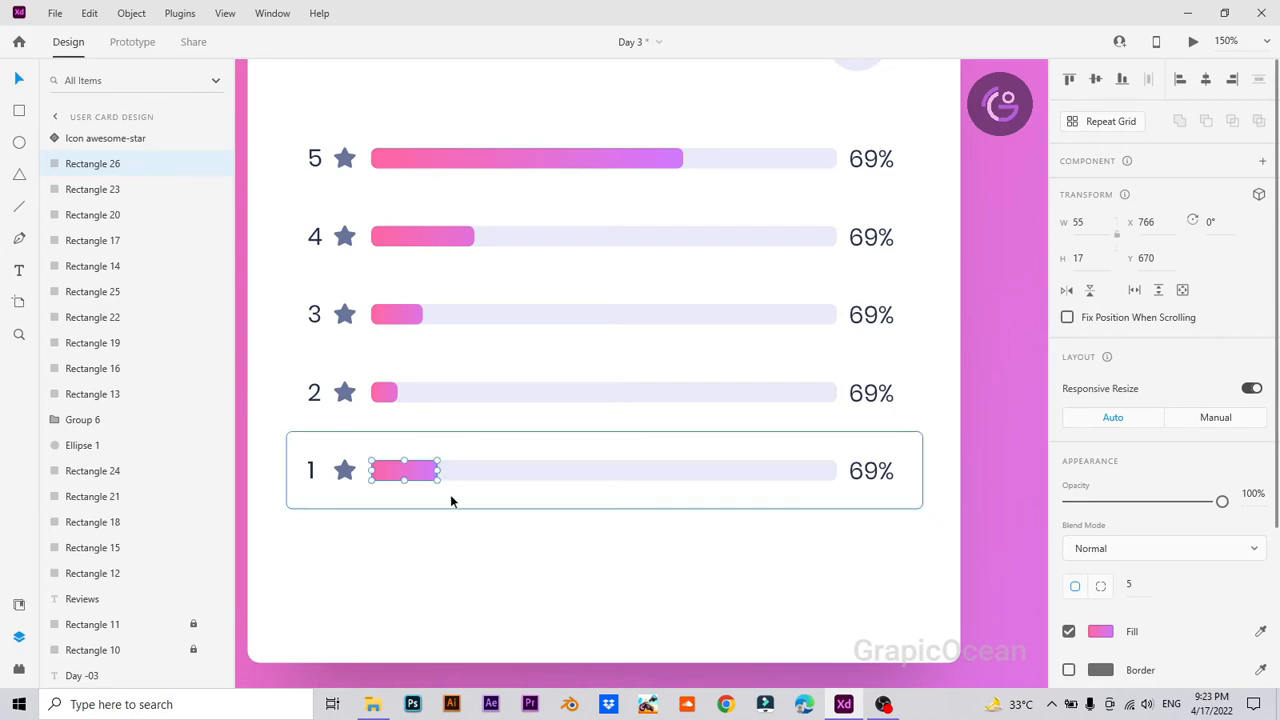
Step: Change the percentage labels to 13% in the four-star row and 8% in the three-star row
{"action": "double_click", "coordinate": [867, 245]}
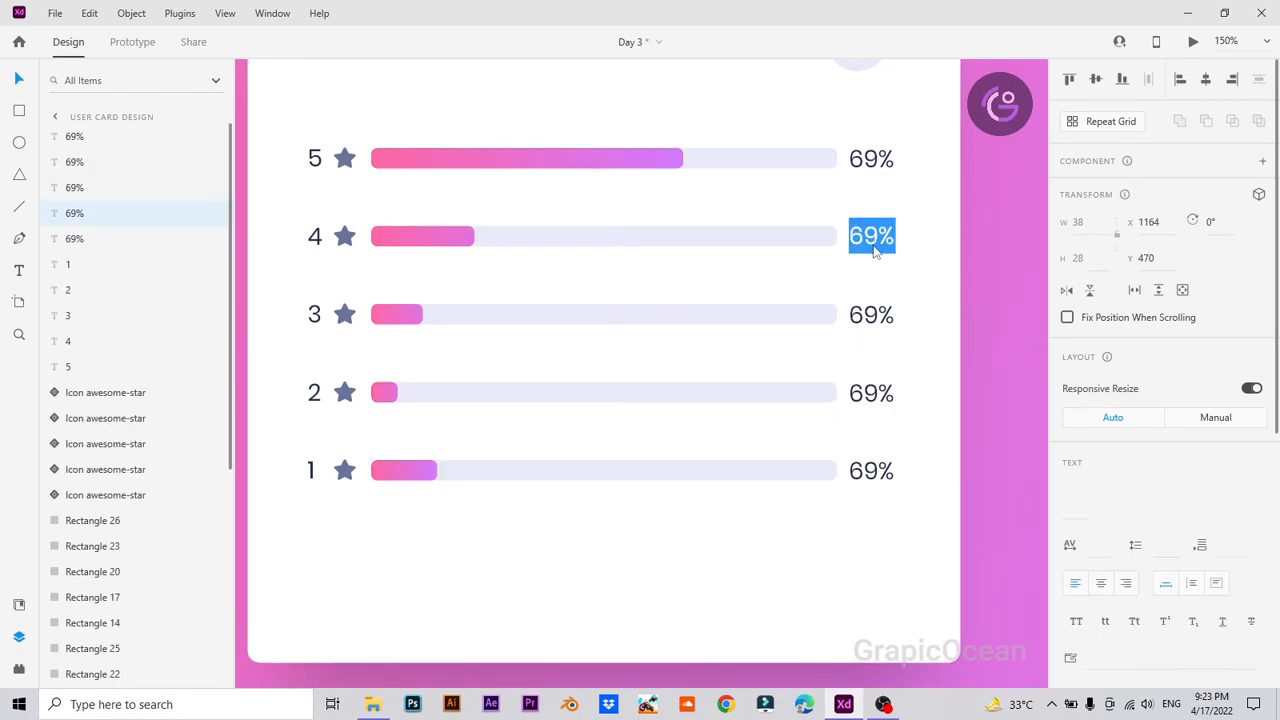
{"action": "left_click", "coordinate": [881, 240]}
{"action": "key", "text": "Left"}
{"action": "key", "text": "shift+Left"}
{"action": "left_click_drag", "start_coordinate": [880, 237], "coordinate": [846, 240]}
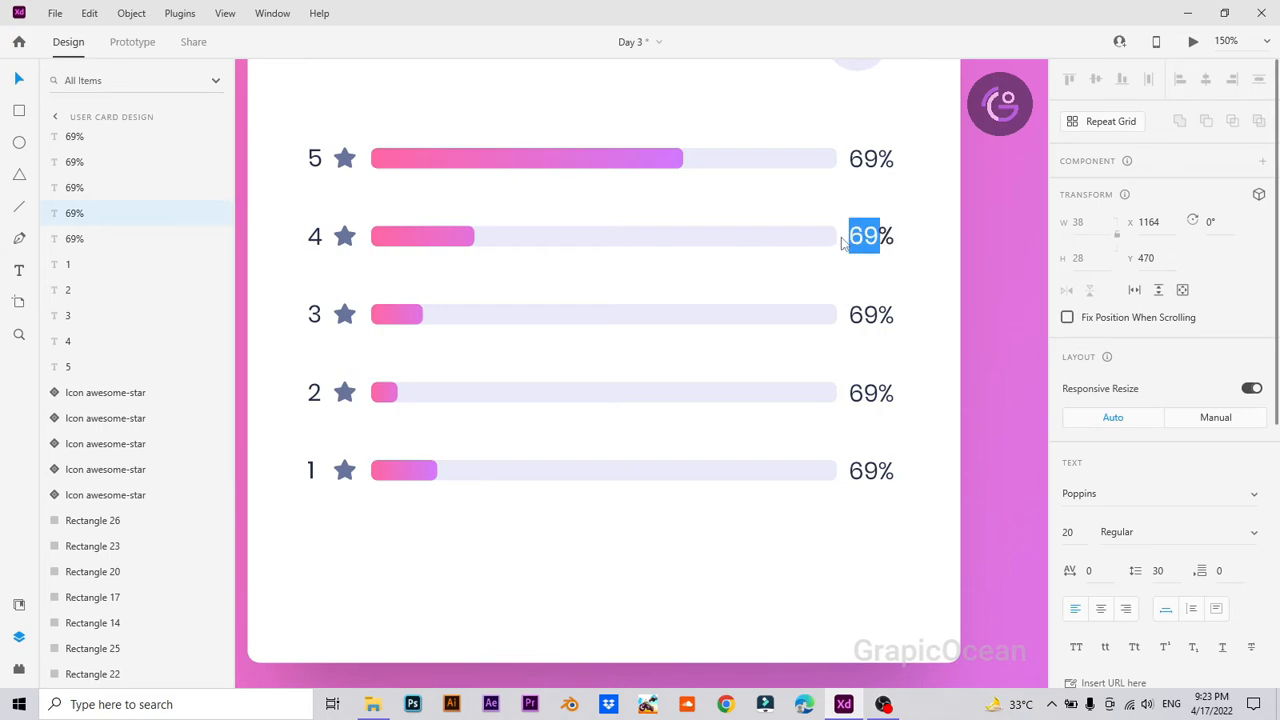
{"action": "type", "text": "13"}
{"action": "double_click", "coordinate": [871, 315]}
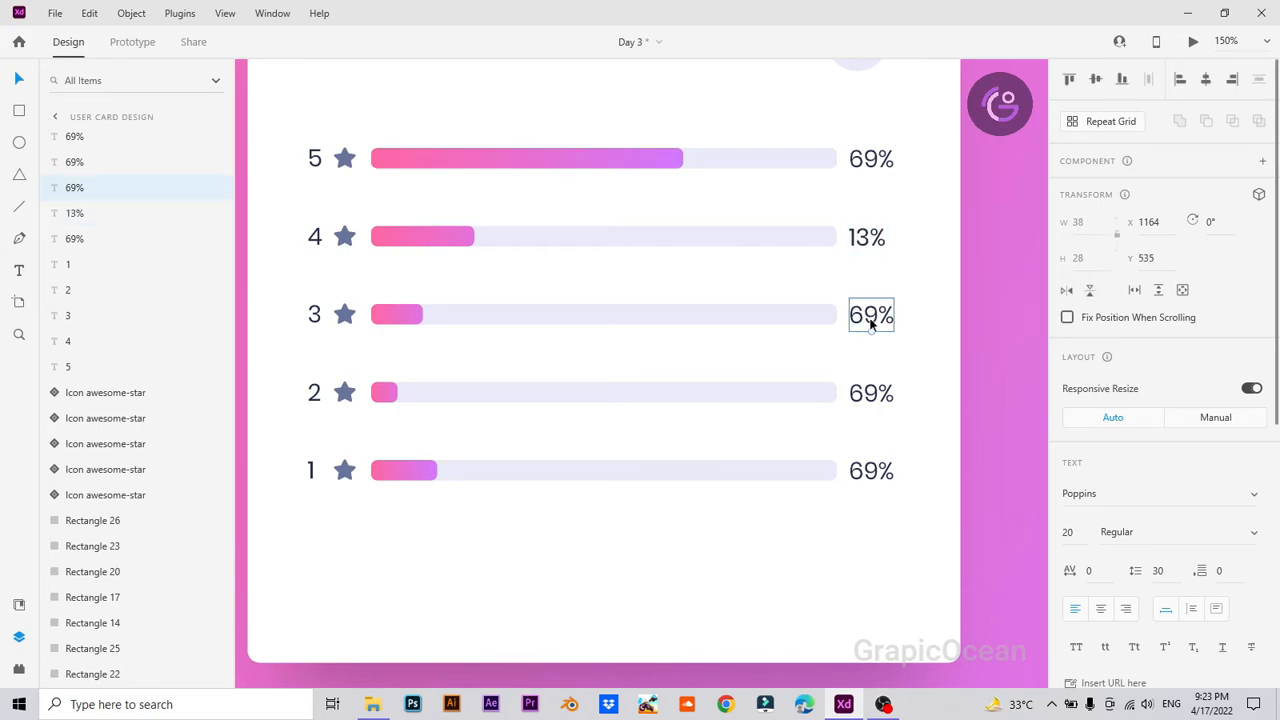
{"action": "left_click", "coordinate": [880, 315]}
{"action": "left_click_drag", "start_coordinate": [880, 315], "coordinate": [836, 322]}
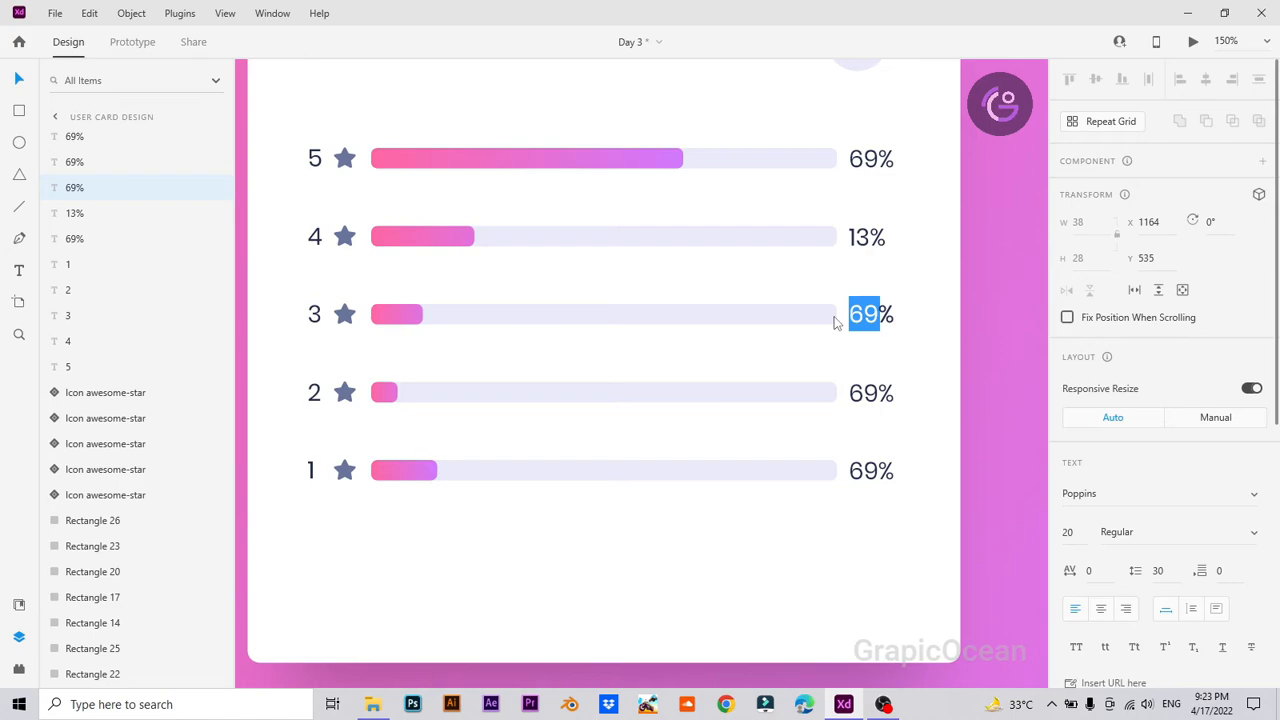
{"action": "type", "text": "8"}
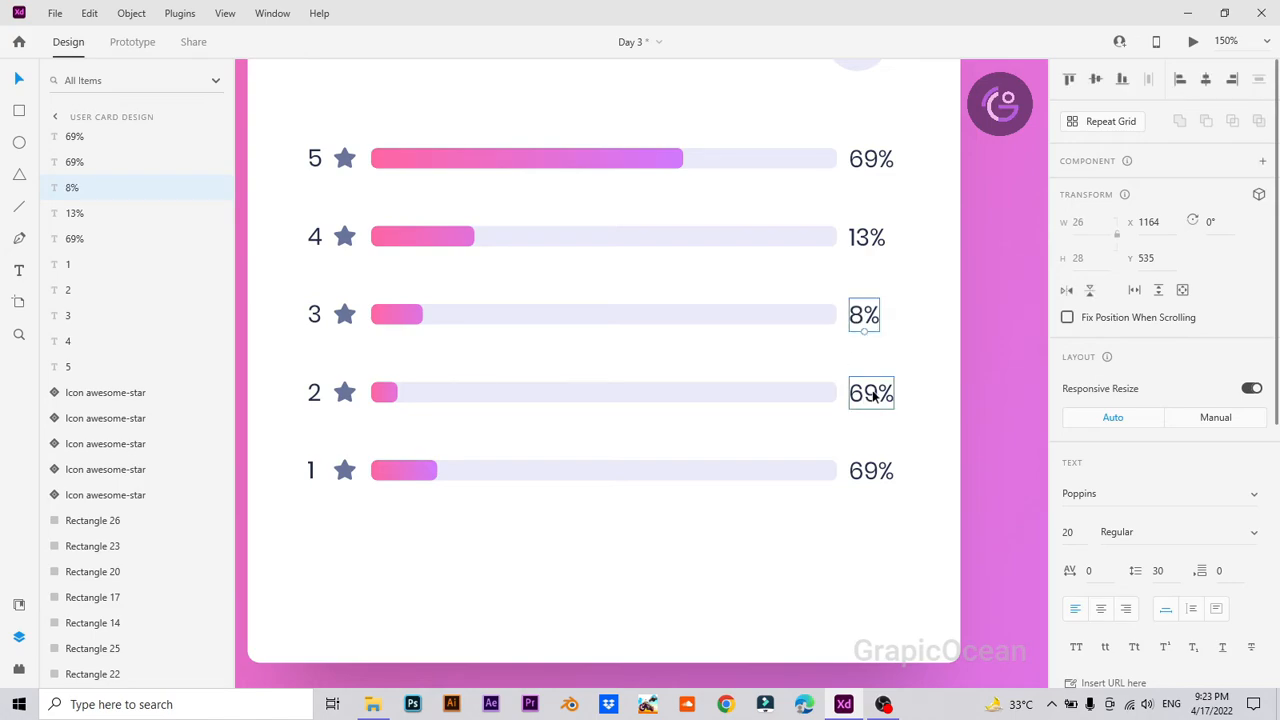
Step: Change the percentage labels to 3% in the two-star row and 10% in the one-star row
{"action": "double_click", "coordinate": [868, 395]}
{"action": "left_click", "coordinate": [878, 395]}
{"action": "left_click_drag", "start_coordinate": [878, 395], "coordinate": [837, 398]}
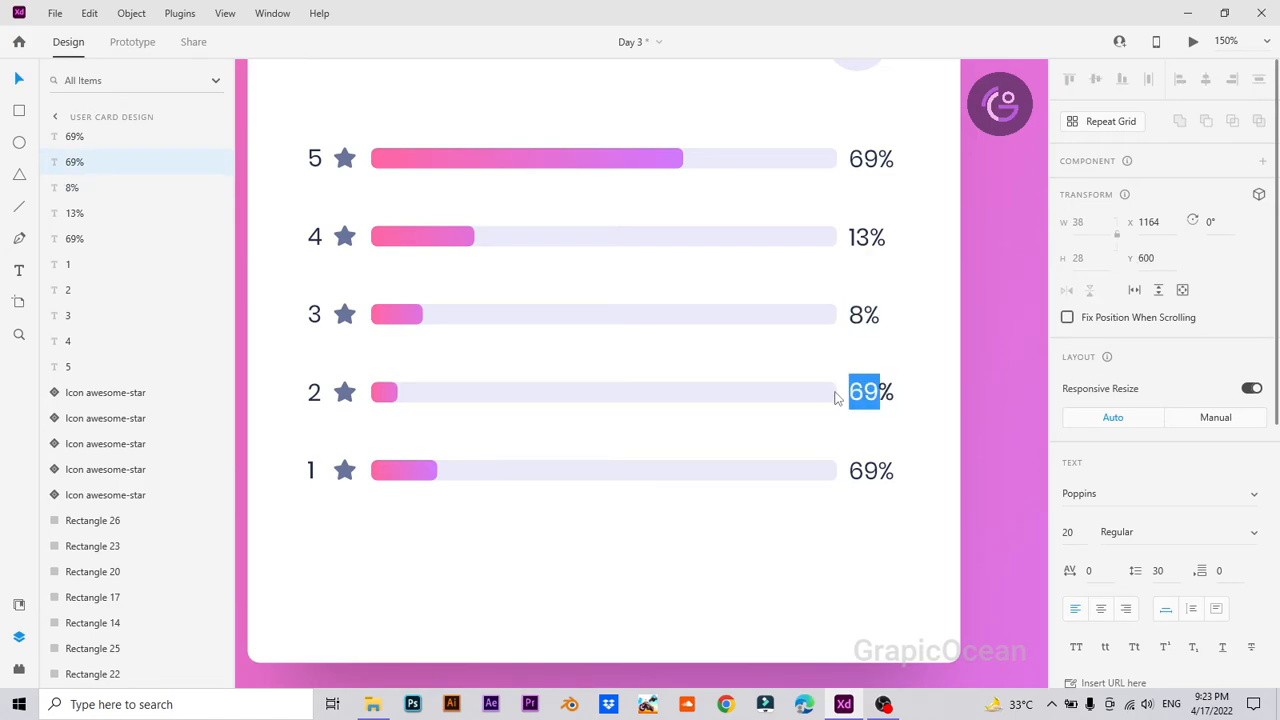
{"action": "type", "text": "3"}
{"action": "double_click", "coordinate": [870, 470]}
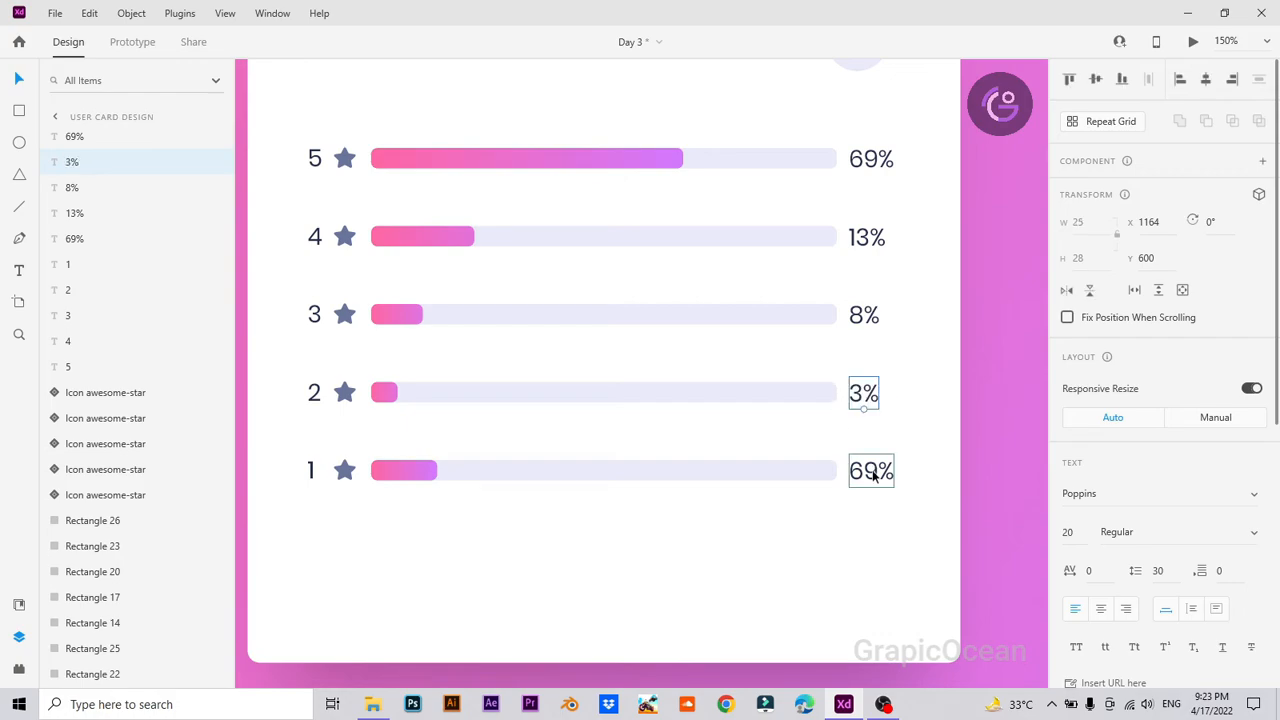
{"action": "left_click", "coordinate": [879, 470]}
{"action": "left_click_drag", "start_coordinate": [858, 475], "coordinate": [831, 480]}
{"action": "type", "text": "10"}
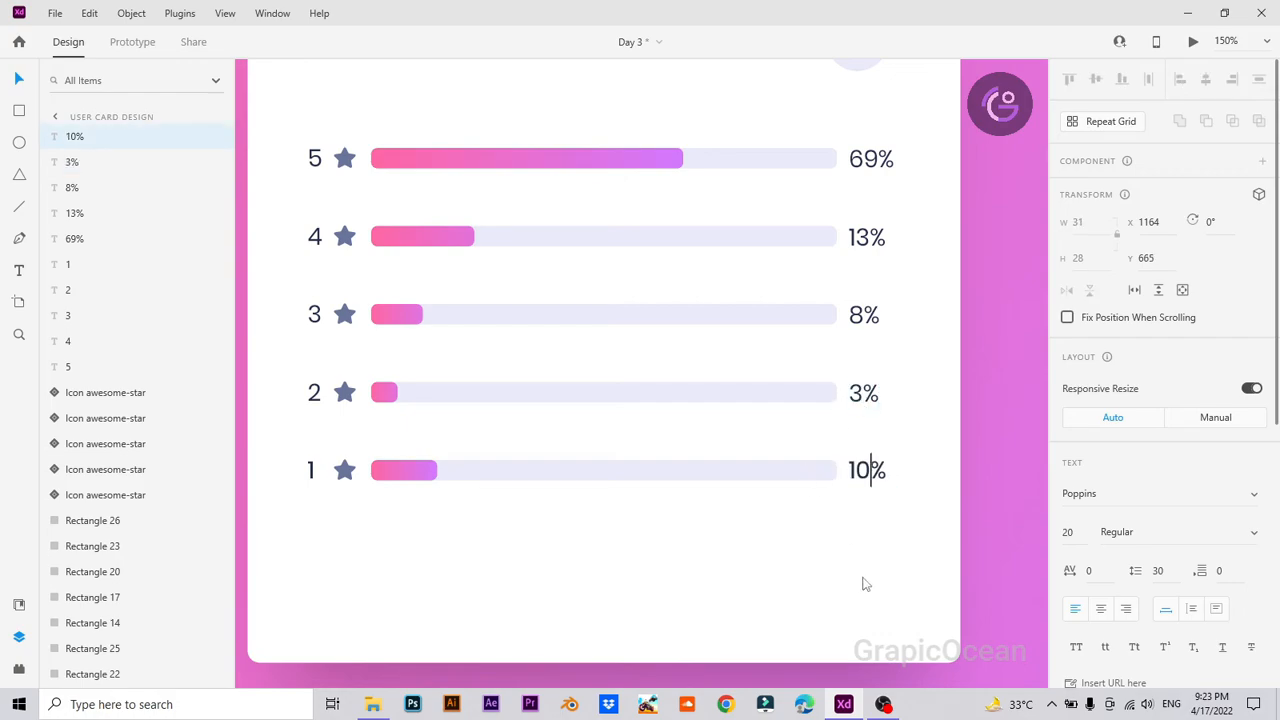
{"action": "key", "text": "Escape"}
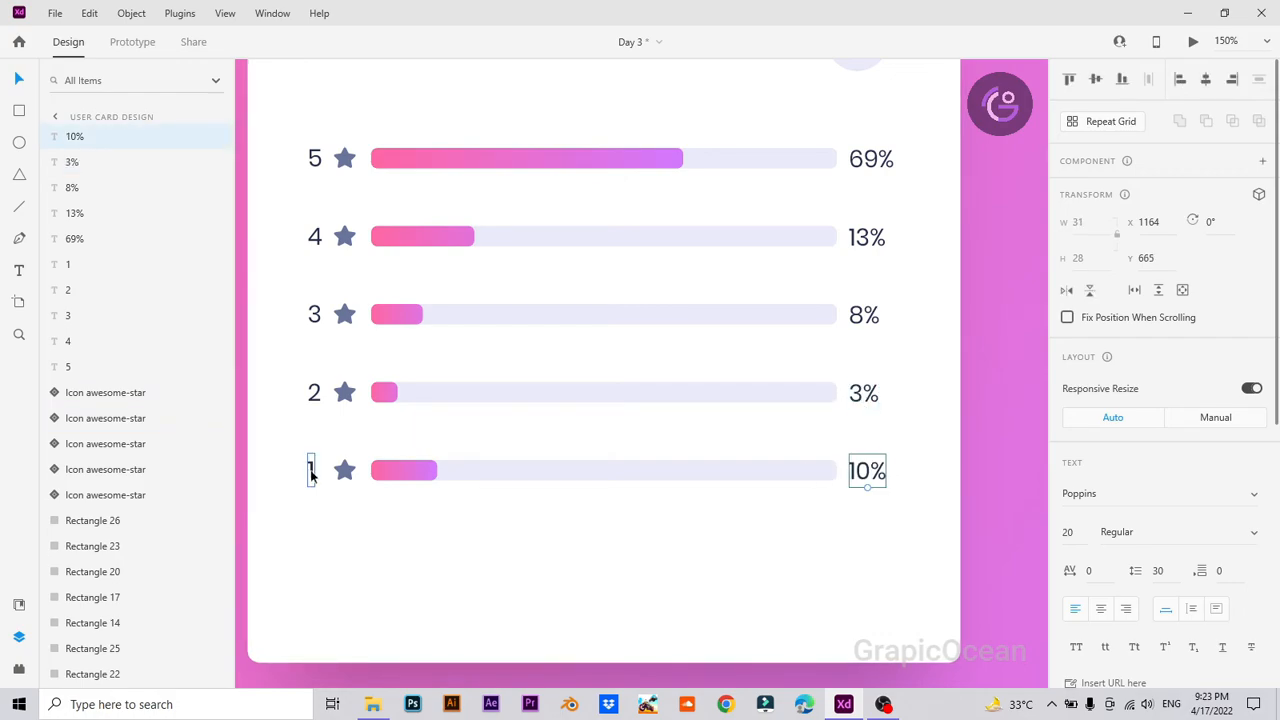
Step: Move the one-star row's number label below the rows and change its text to "See all Reviews"
{"action": "left_click_drag", "start_coordinate": [312, 476], "coordinate": [610, 570]}
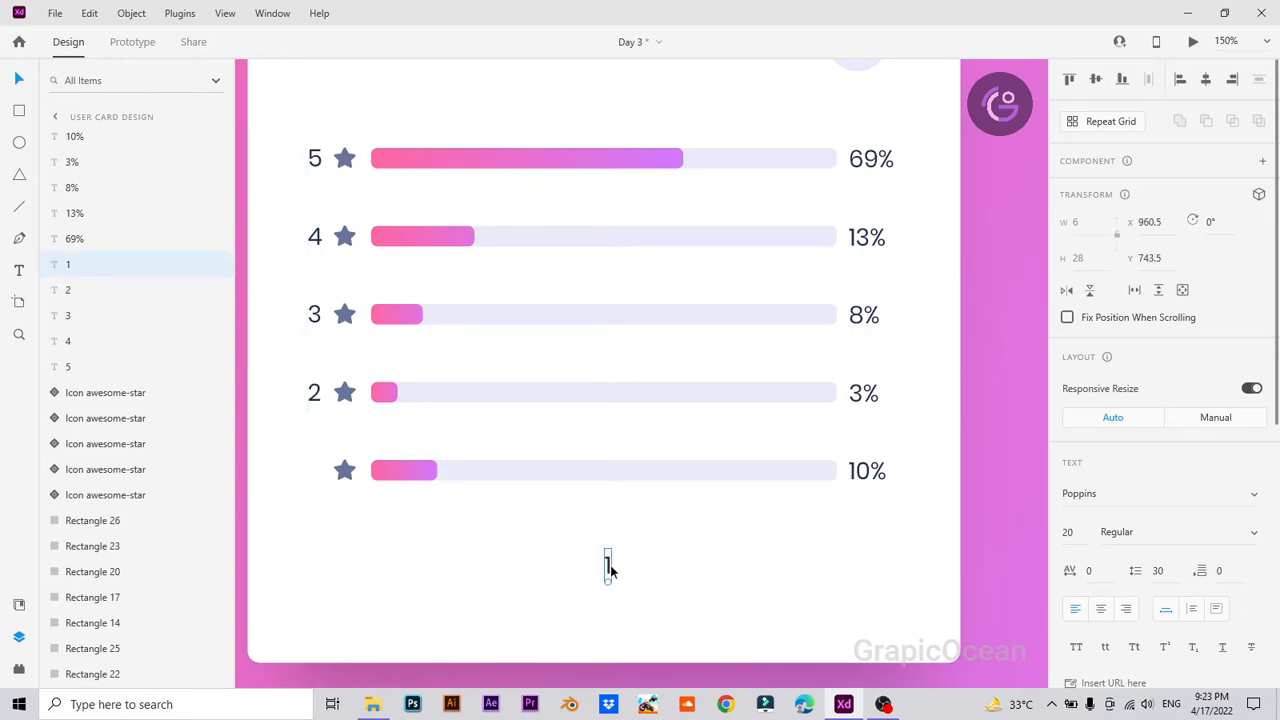
{"action": "double_click", "coordinate": [608, 566]}
{"action": "type", "text": "See "}
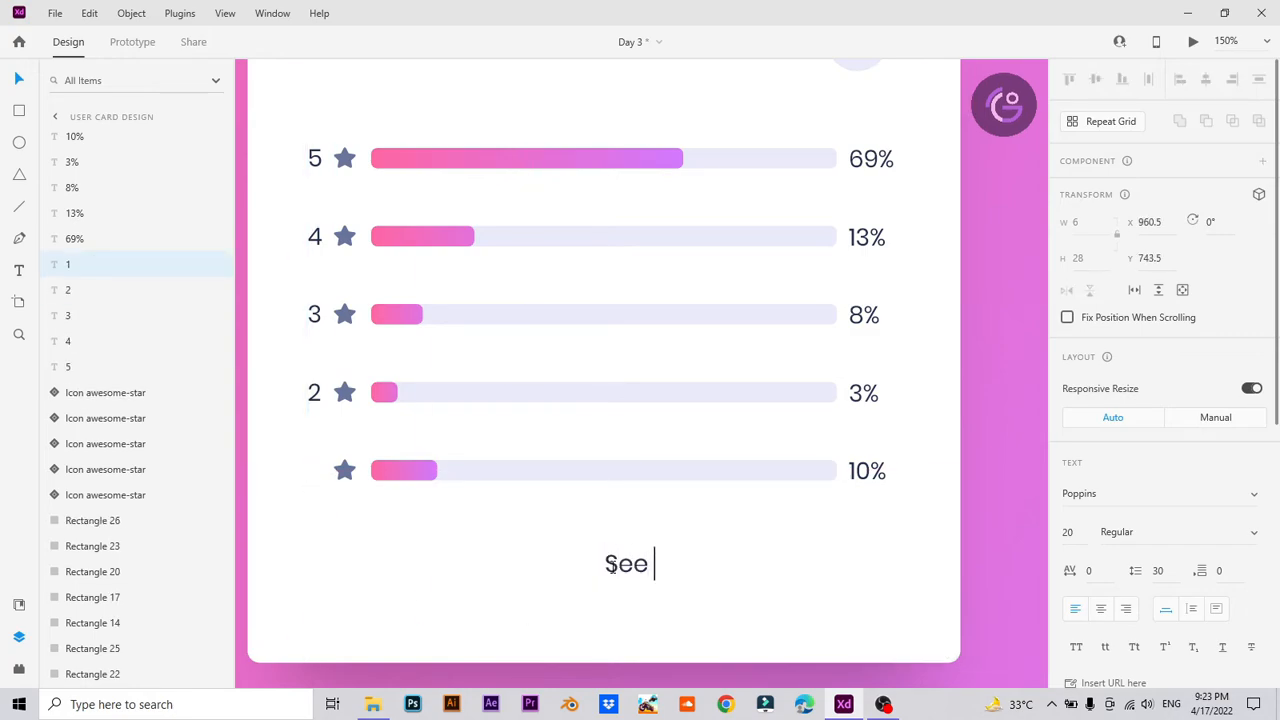
{"action": "type", "text": "all Reviews"}
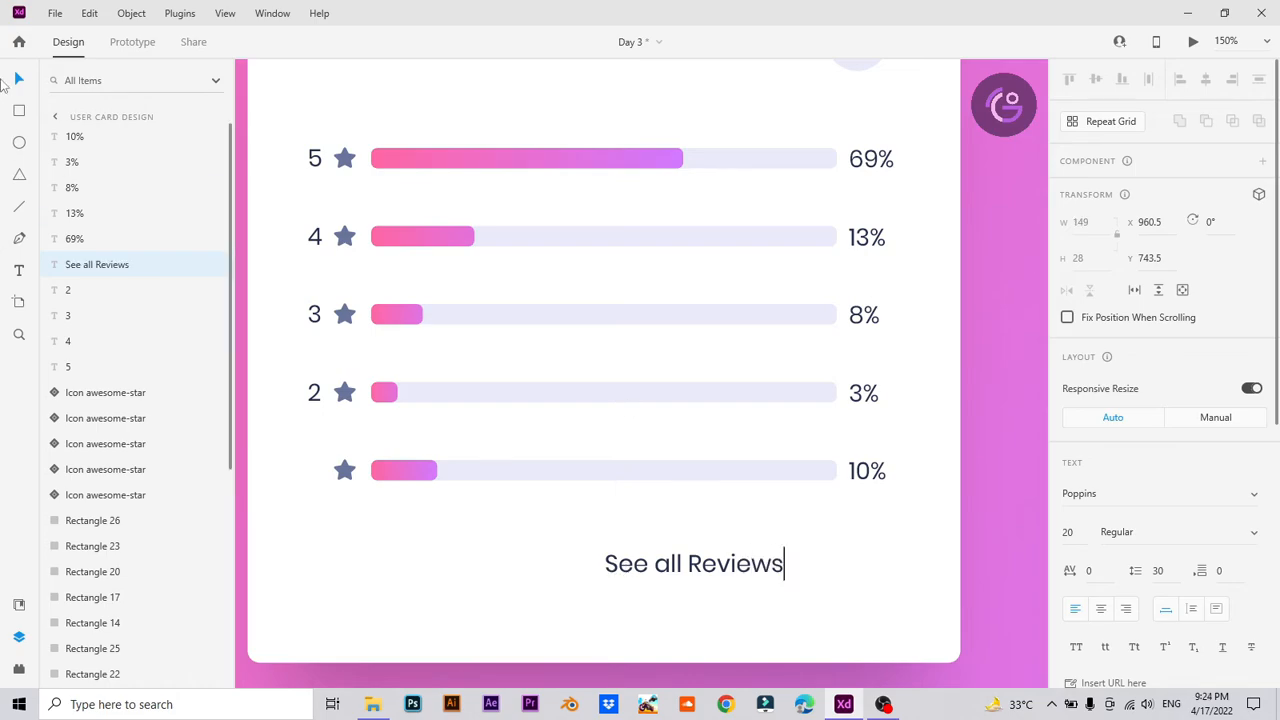
{"action": "key", "text": "Escape"}
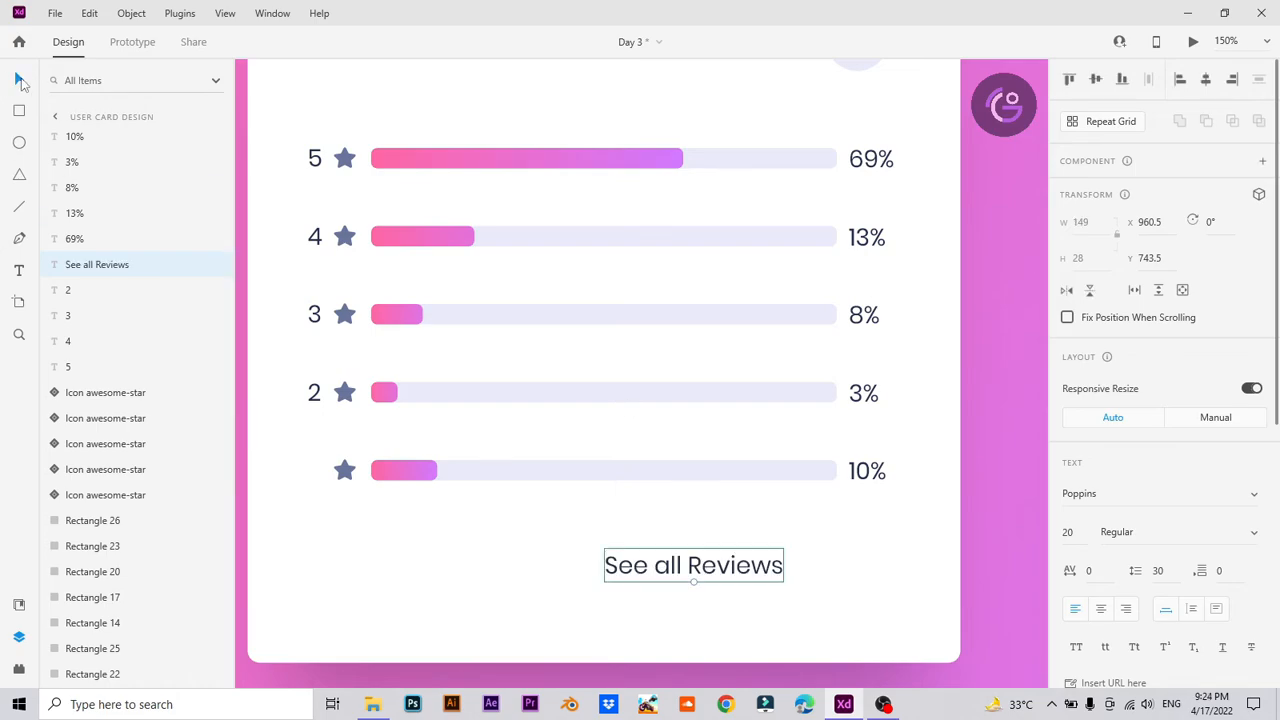
Step: Set the "See all Reviews" text size to 15 and place it horizontally centred on the card below the one-star row
{"action": "left_click", "coordinate": [1078, 534]}
{"action": "type", "text": "15"}
{"action": "key", "text": "Return"}
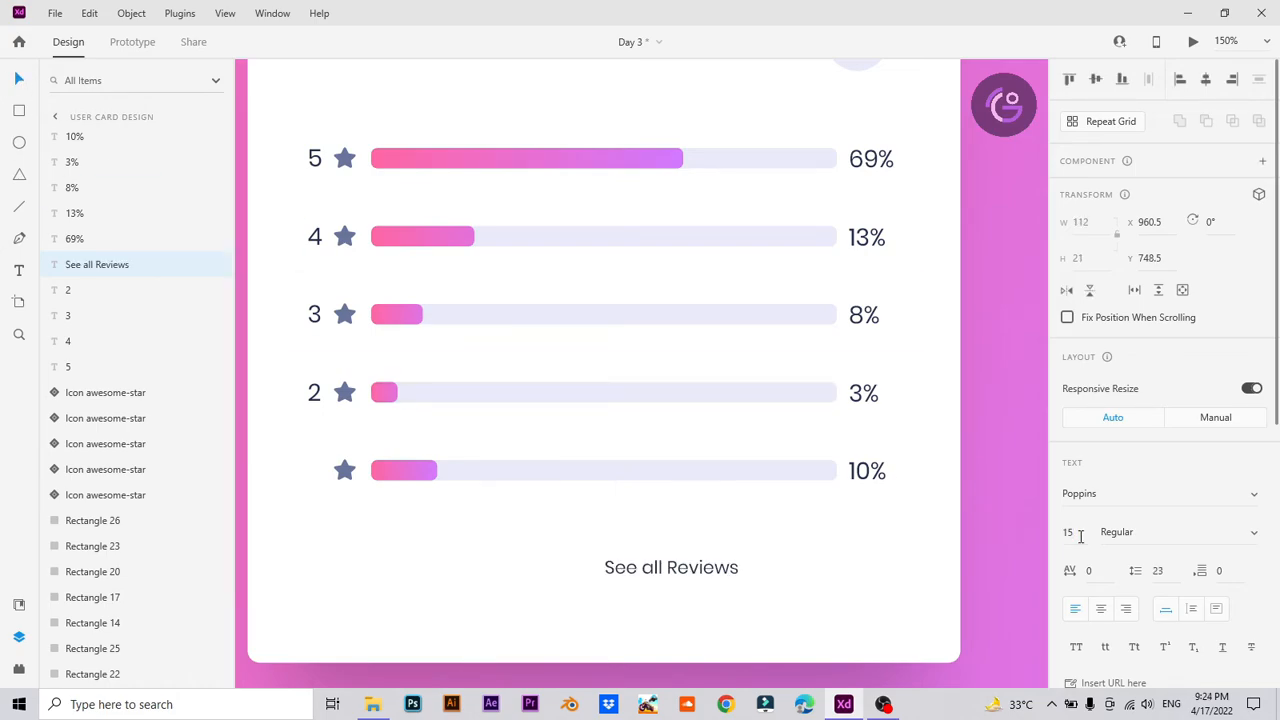
{"action": "left_click", "coordinate": [1097, 81]}
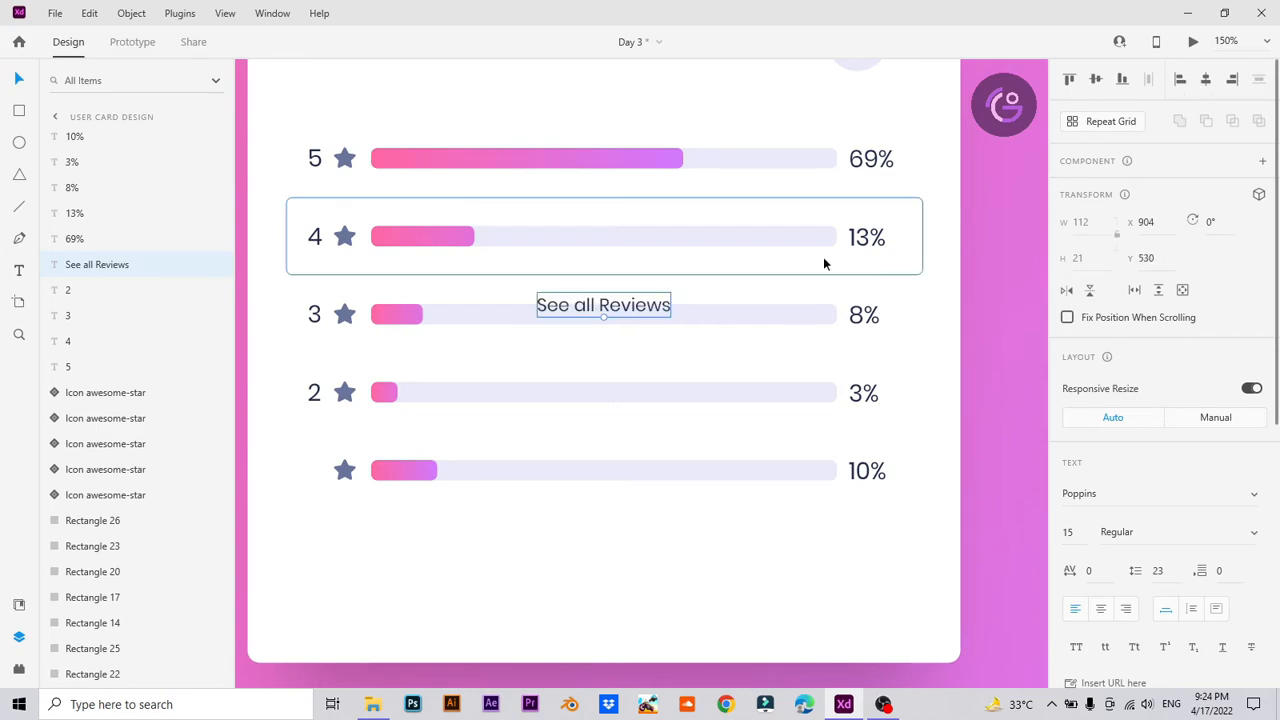
{"action": "left_click_drag", "start_coordinate": [617, 306], "coordinate": [614, 573]}
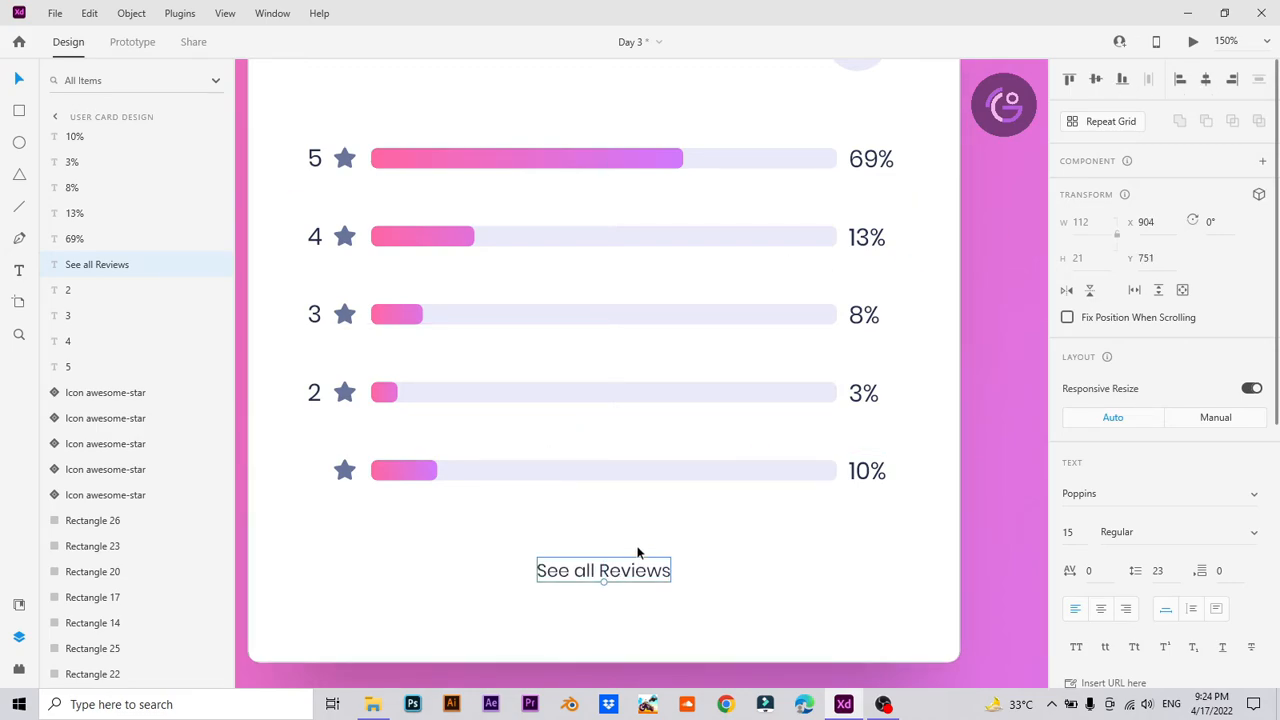
Step: Duplicate the two-star row's number label down beside the last row's star and change the copy to 1
{"action": "left_click", "coordinate": [313, 399]}
{"action": "left_click_drag", "start_coordinate": [313, 399], "coordinate": [311, 470]}
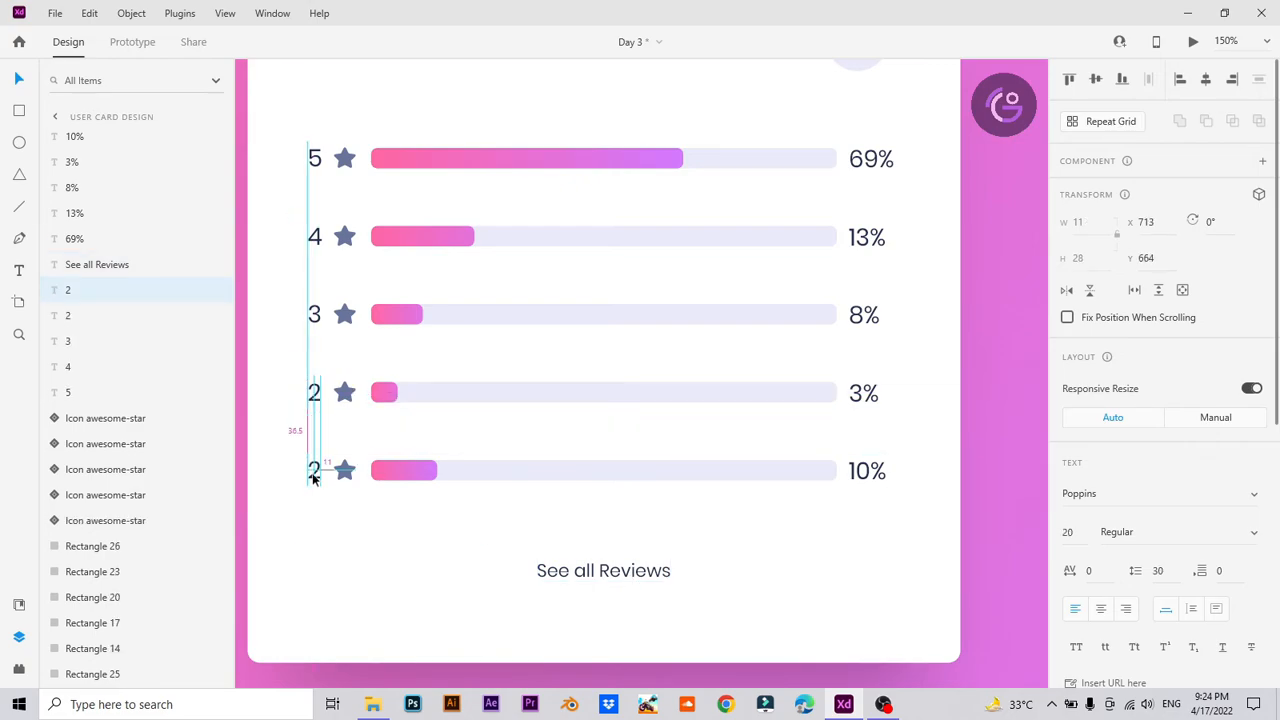
{"action": "double_click", "coordinate": [313, 469]}
{"action": "type", "text": "1"}
{"action": "left_click", "coordinate": [19, 80]}
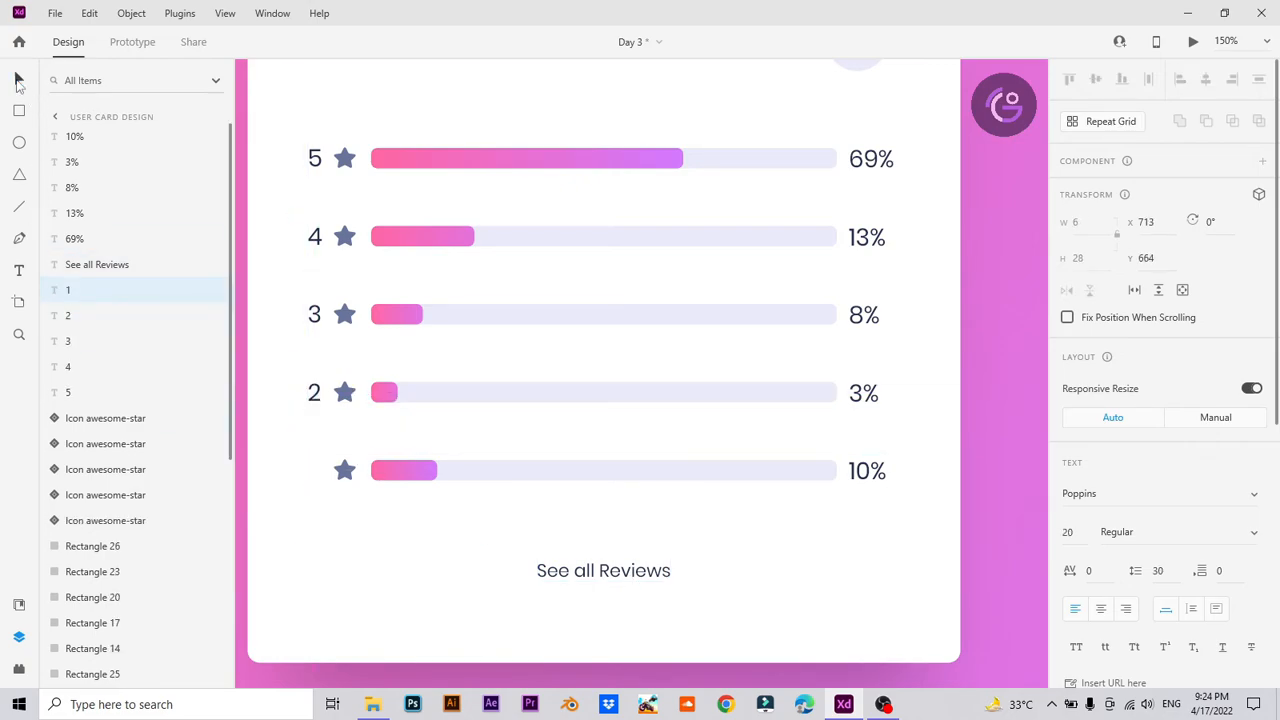
Step: Place the forward-arrow icon component to the right of "See all Reviews", scaled down to about 9.5 × 17.6
{"action": "left_click", "coordinate": [501, 566]}
{"action": "key", "text": "ctrl+minus"}
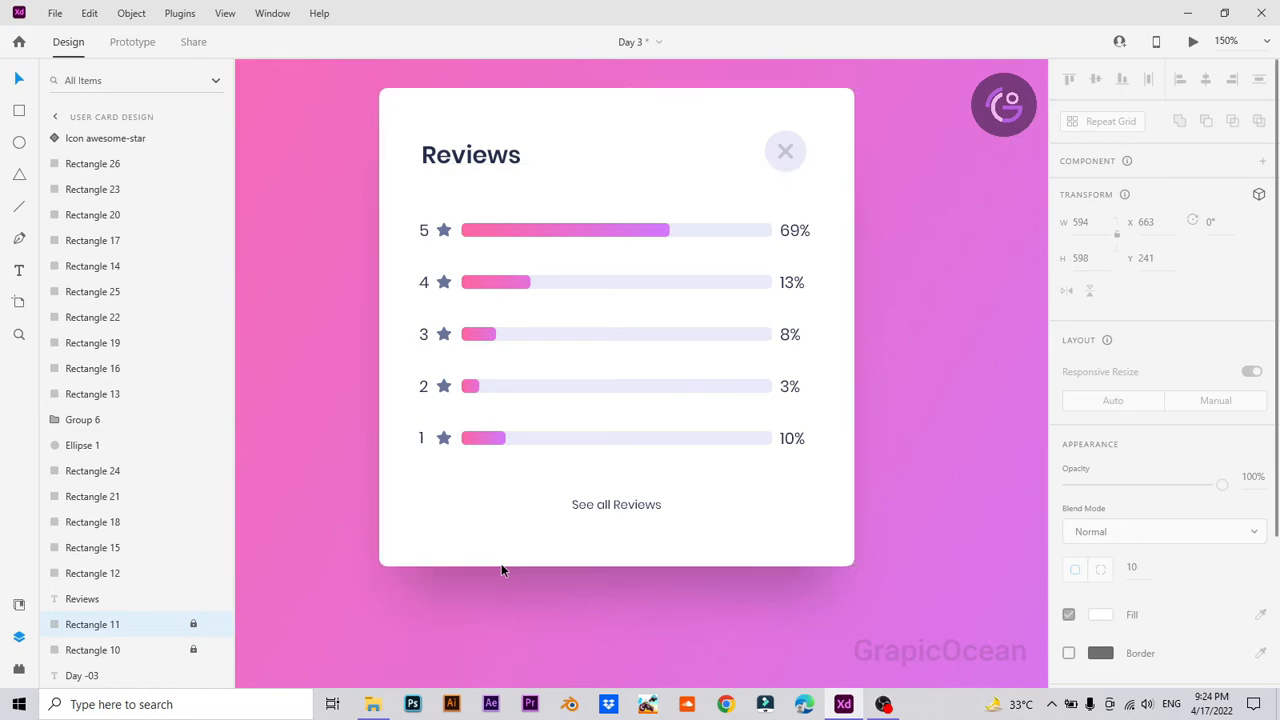
{"action": "key", "text": "ctrl+plus"}
{"action": "left_click", "coordinate": [19, 668]}
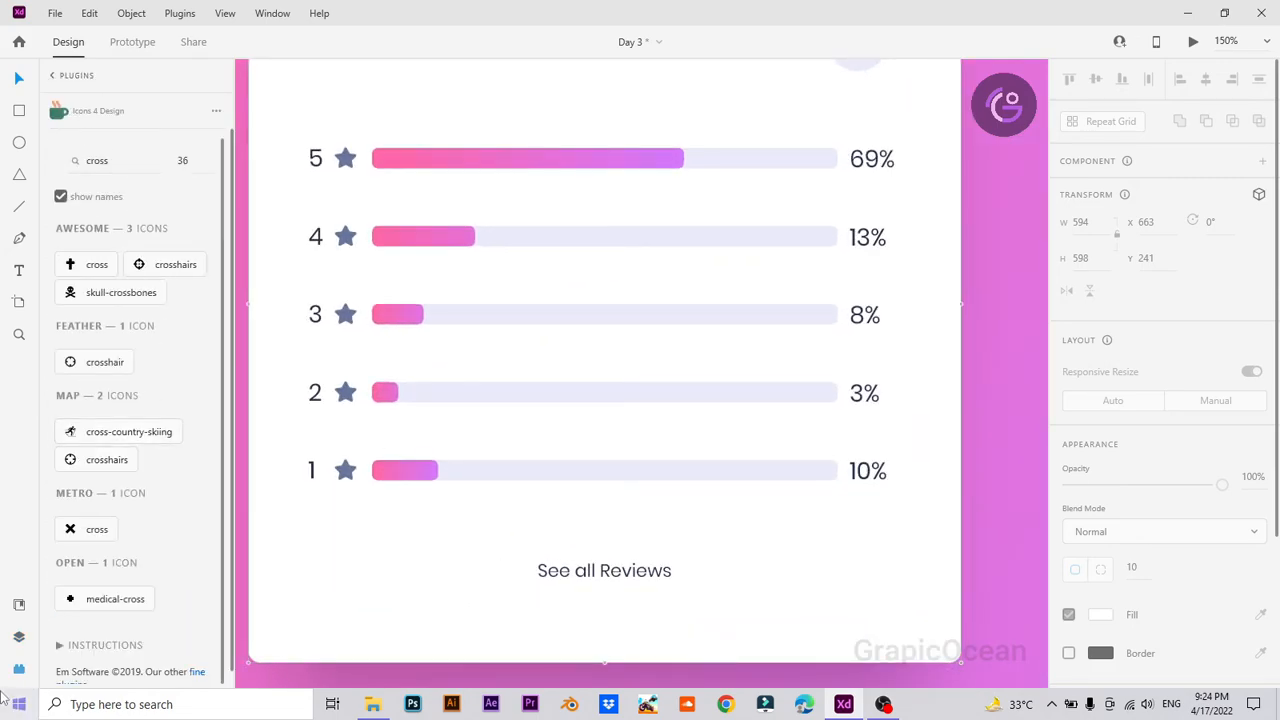
{"action": "left_click", "coordinate": [19, 604]}
{"action": "left_click_drag", "start_coordinate": [62, 392], "coordinate": [738, 591]}
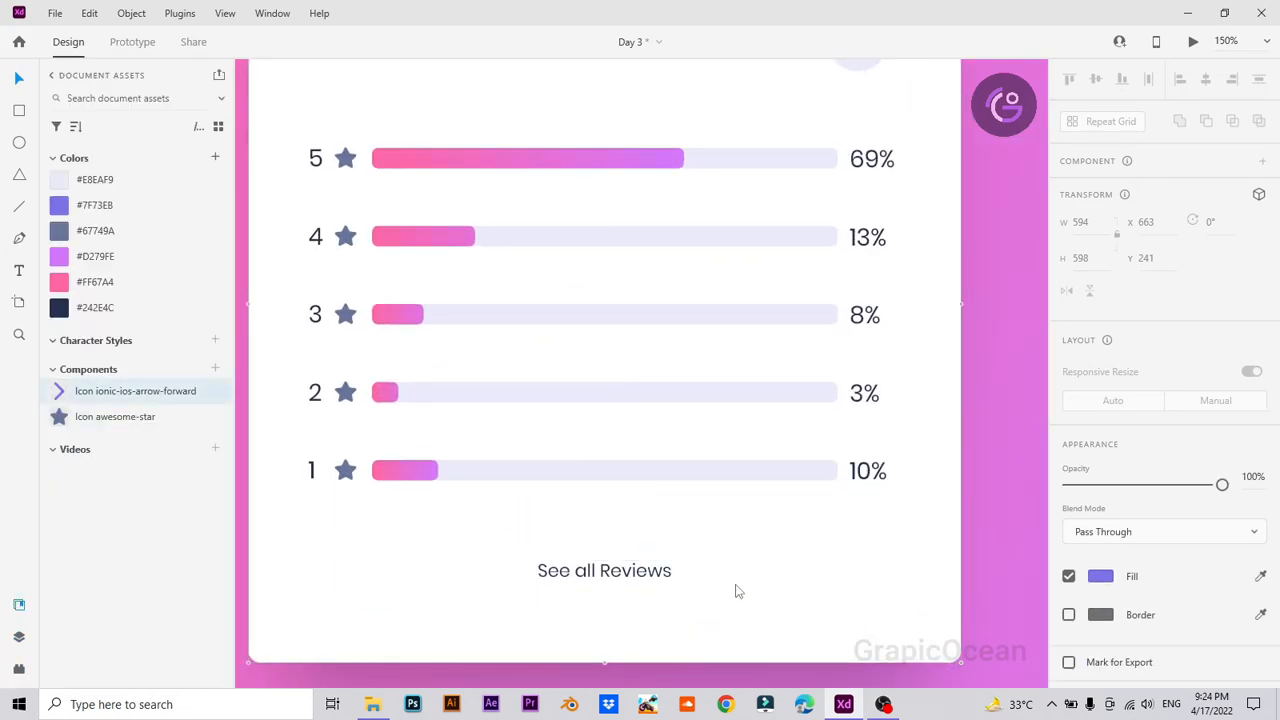
{"action": "key", "text": "ctrl+plus"}
{"action": "key", "text": "ctrl+plus"}
{"action": "left_click_drag", "start_coordinate": [726, 530], "coordinate": [777, 282]}
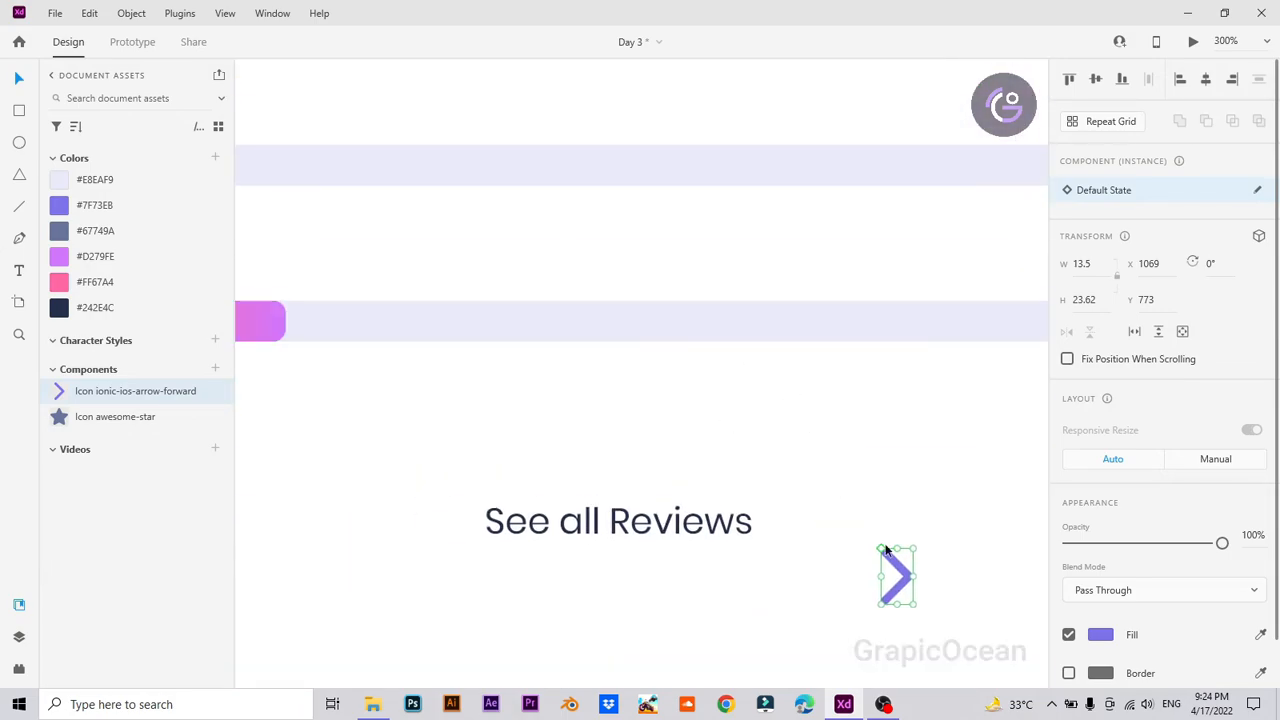
{"action": "left_click_drag", "start_coordinate": [905, 577], "coordinate": [809, 498]}
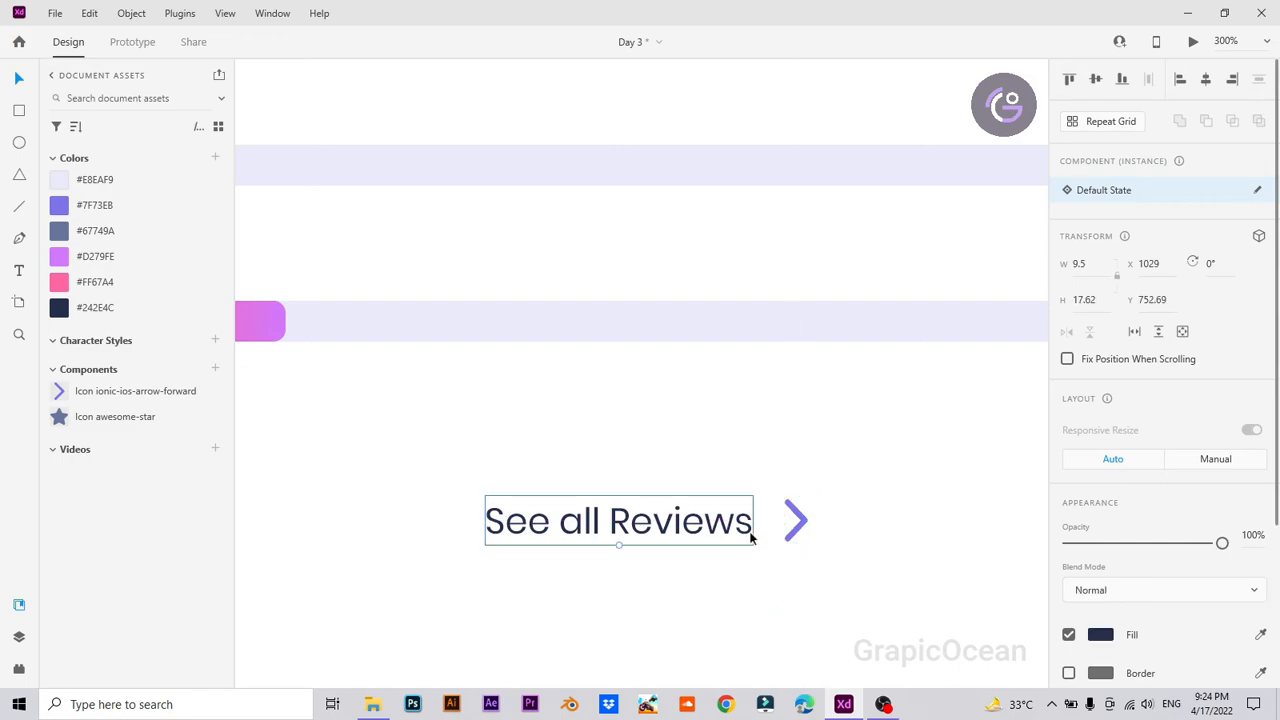
Step: Recolour the "See all Reviews" text with the purple sampled from the arrow icon
{"action": "left_click", "coordinate": [751, 532]}
{"action": "key", "text": "i"}
{"action": "left_click", "coordinate": [795, 520]}
{"action": "left_click", "coordinate": [19, 74]}
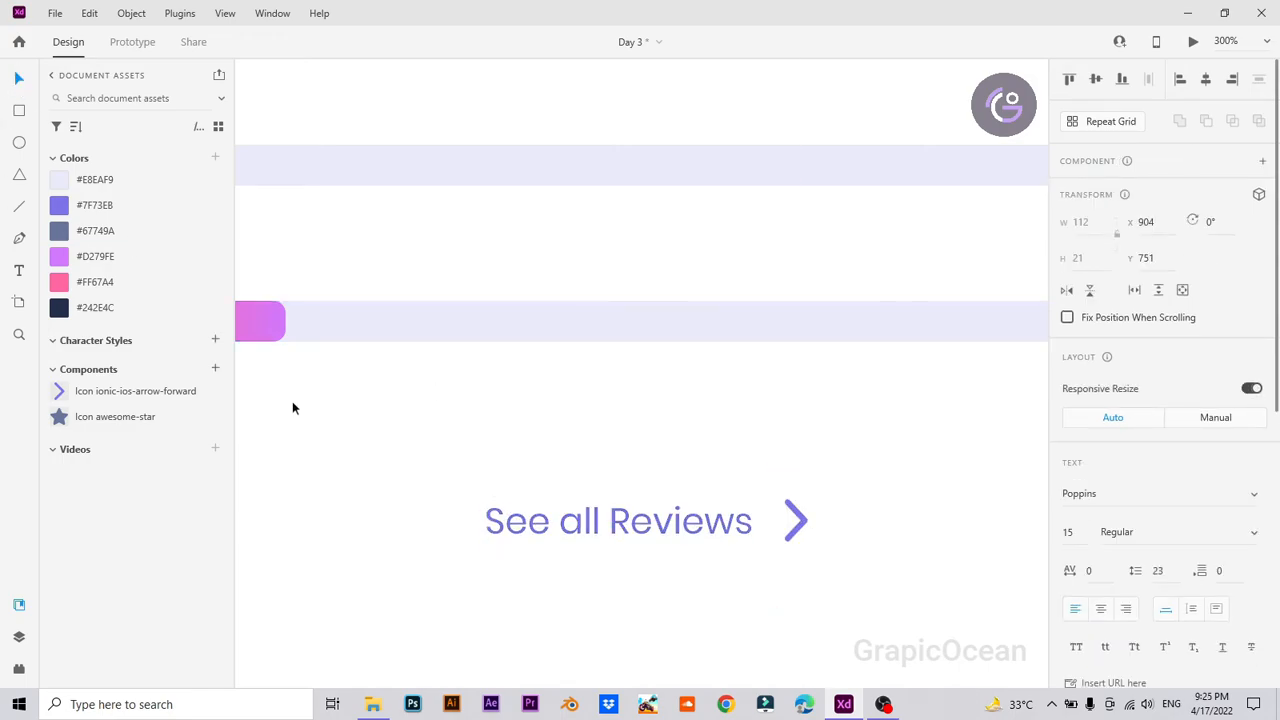
{"action": "left_click", "coordinate": [292, 401]}
{"action": "key", "text": "ctrl+0"}
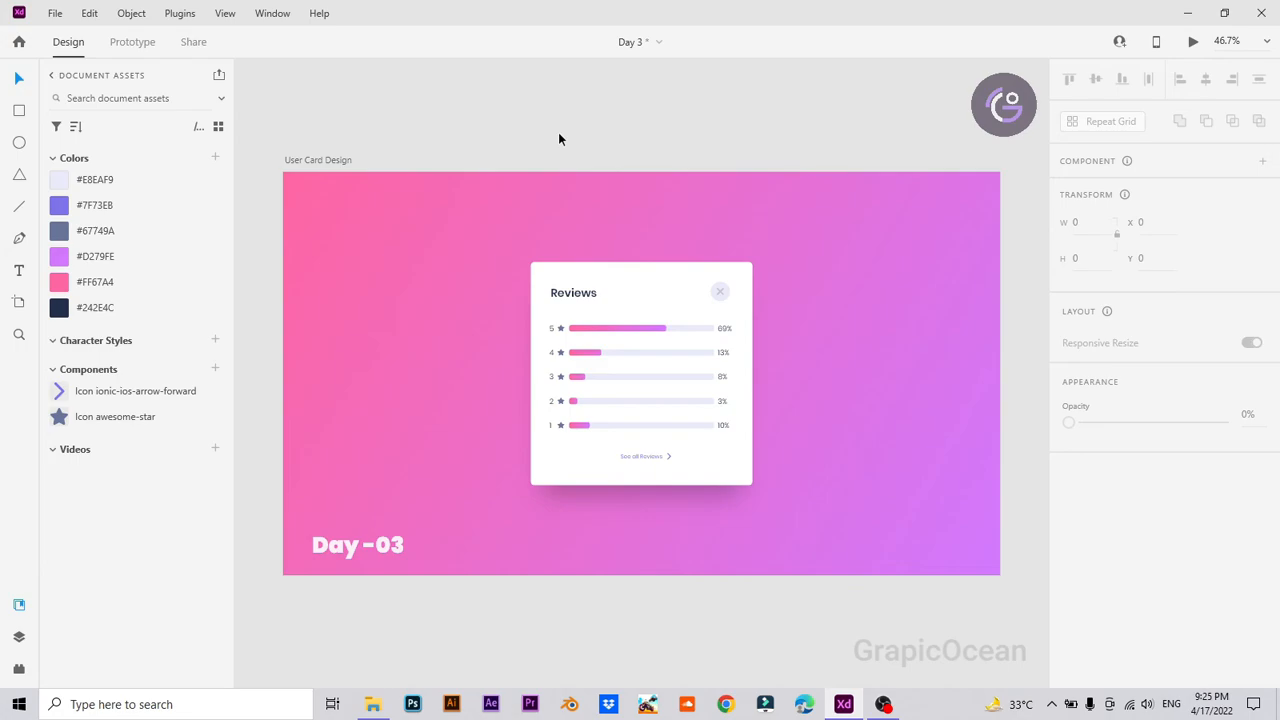
{"action": "key", "text": "ctrl+1"}
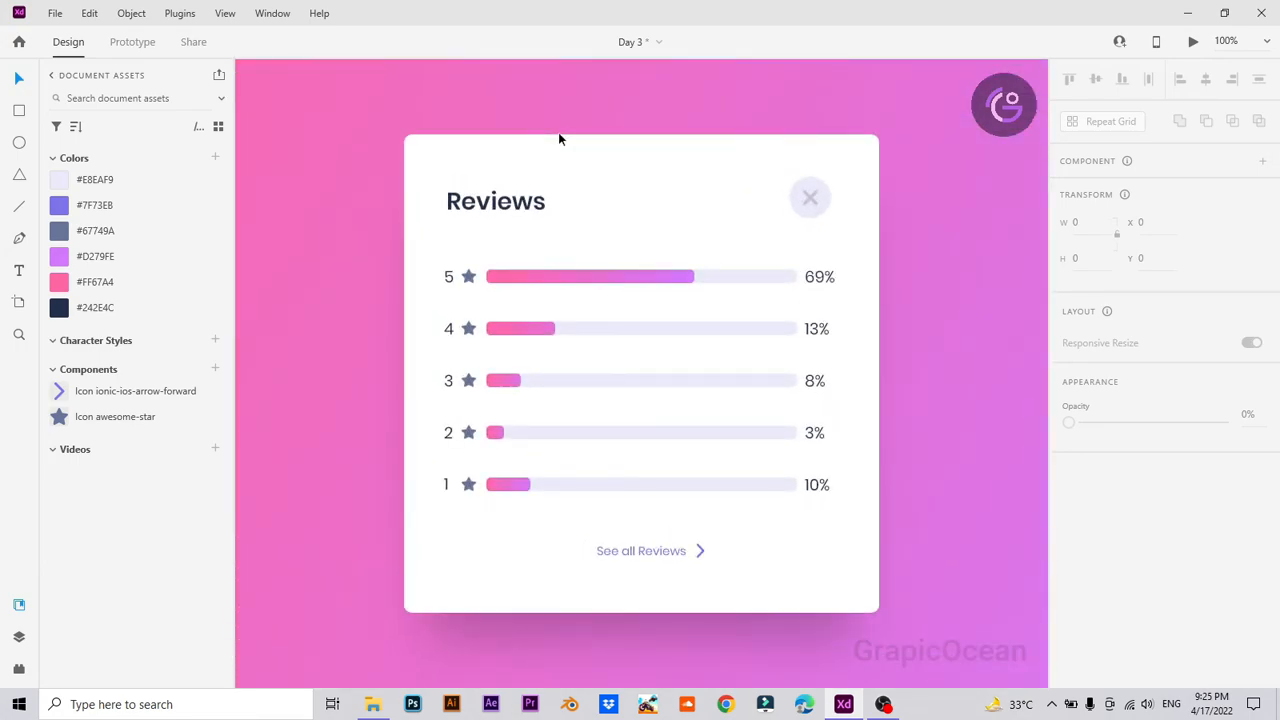
{"action": "left_click_drag", "start_coordinate": [647, 409], "coordinate": [647, 368]}
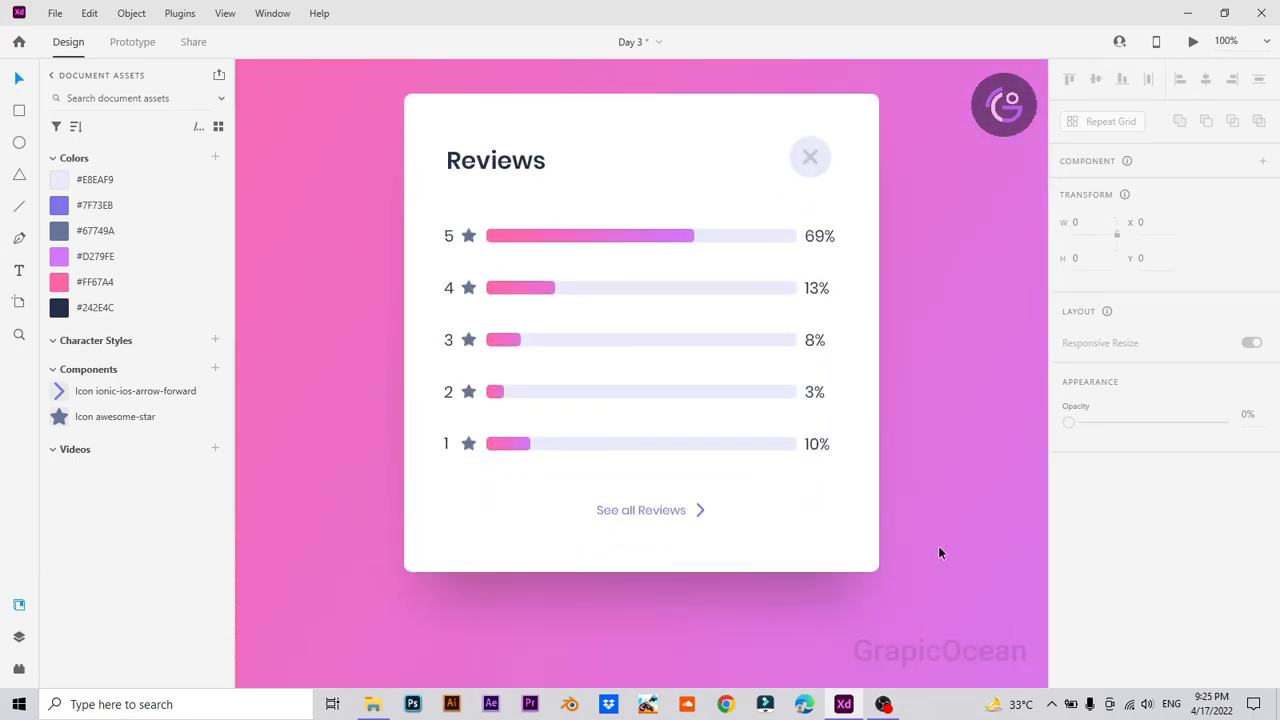
Step: Set the "See all Reviews" text size to 18
{"action": "left_click", "coordinate": [658, 514]}
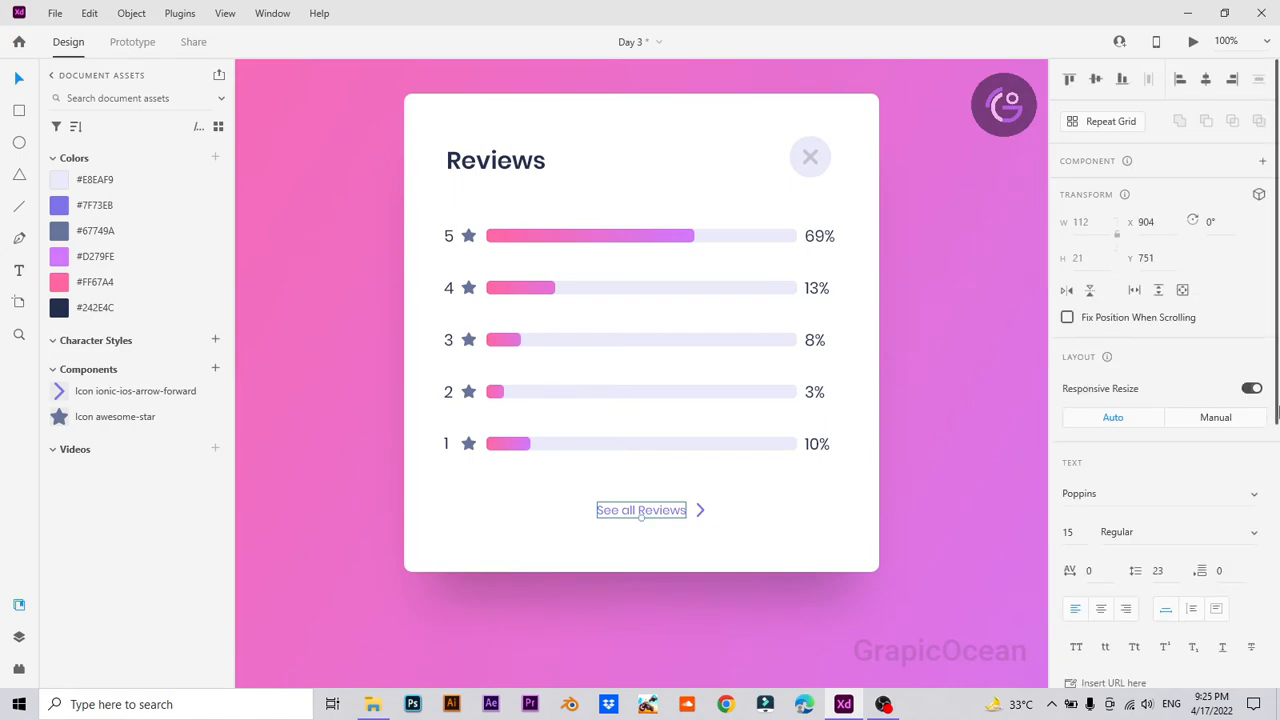
{"action": "scroll", "coordinate": [1103, 578], "scroll_direction": "down", "scroll_amount": 5}
{"action": "left_click_drag", "start_coordinate": [1076, 211], "coordinate": [1059, 218]}
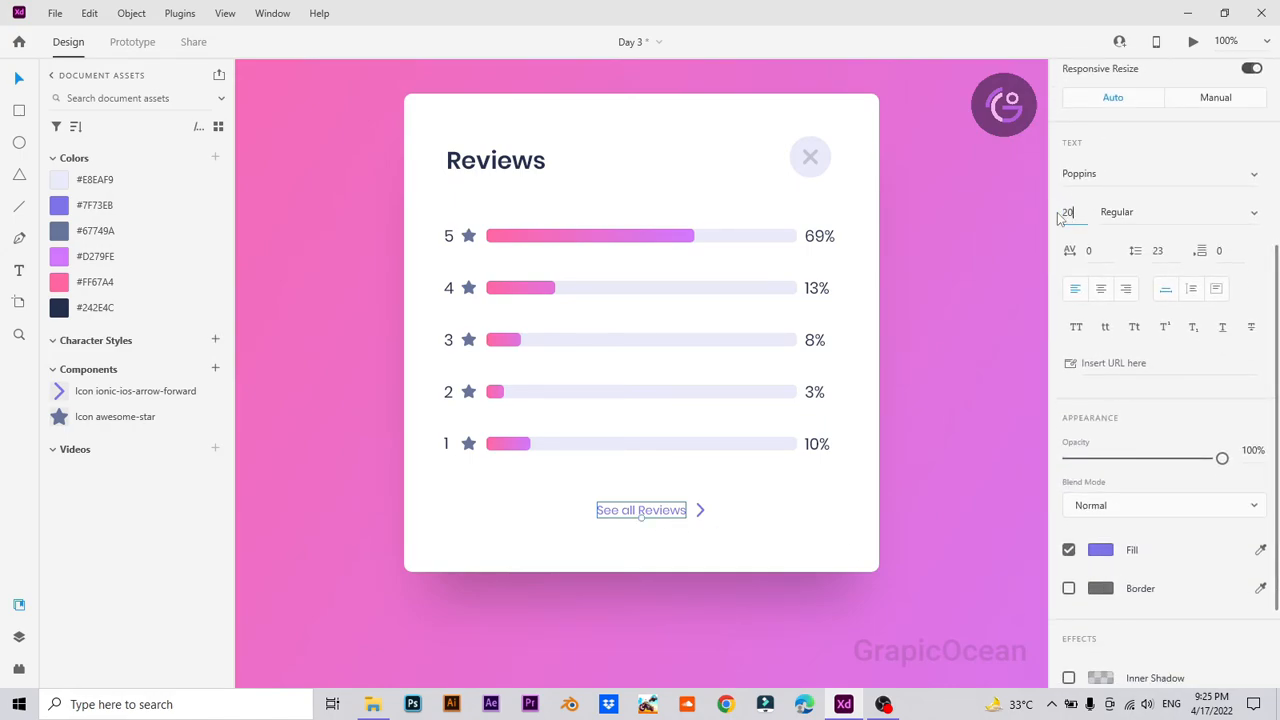
{"action": "type", "text": "20"}
{"action": "key", "text": "Return"}
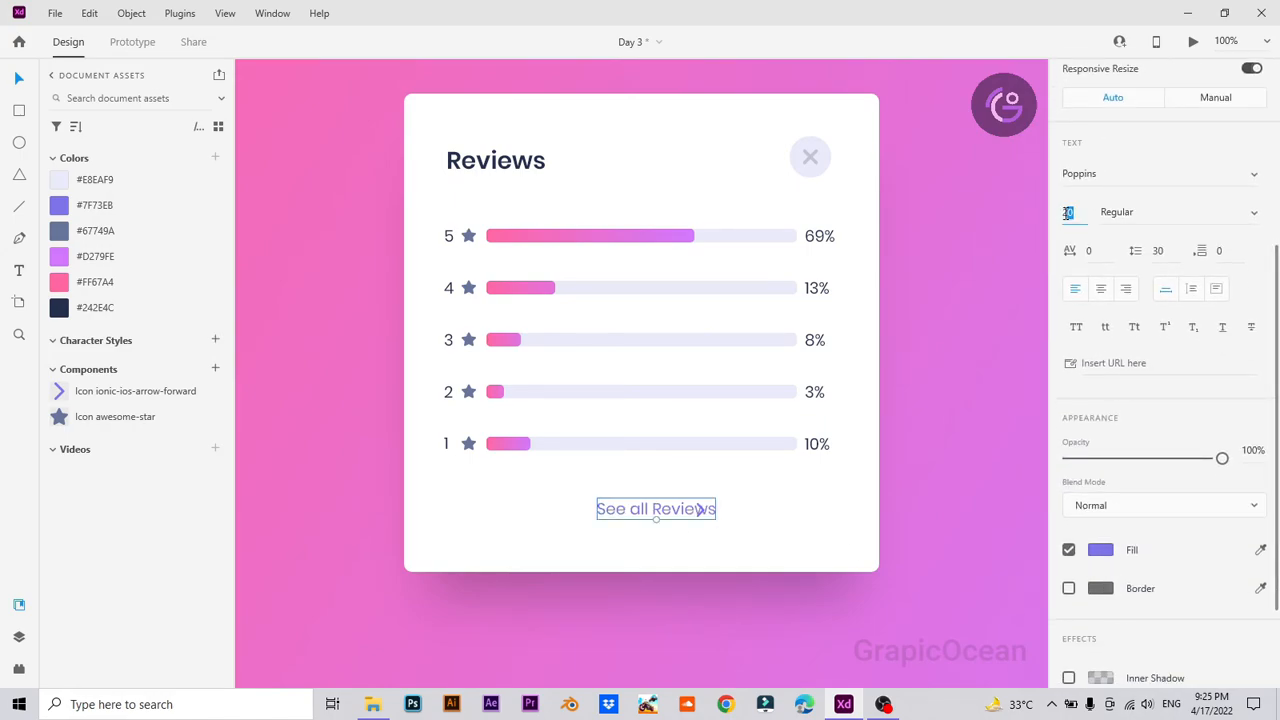
{"action": "type", "text": "8"}
{"action": "key", "text": "Return"}
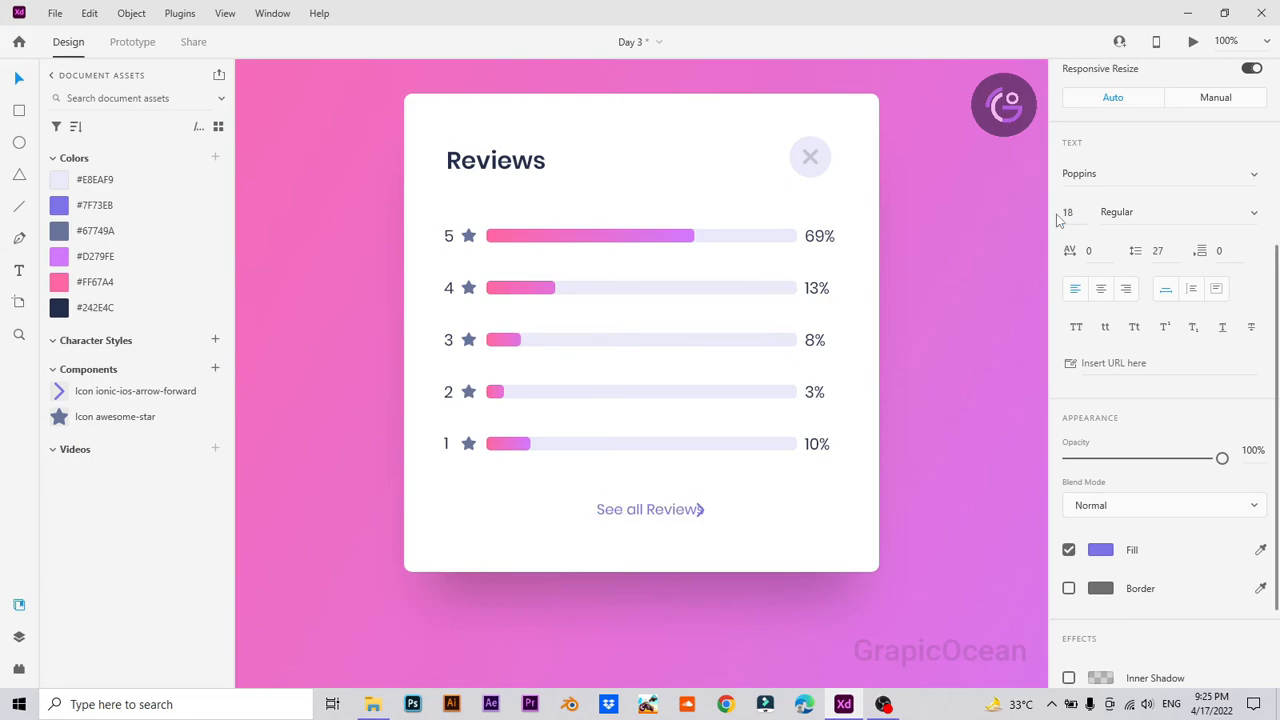
Step: Shift "See all Reviews" left to clear the arrow icon, and group the text with the arrow
{"action": "left_click_drag", "start_coordinate": [669, 510], "coordinate": [655, 513]}
{"action": "left_click", "coordinate": [655, 513], "text": "shift"}
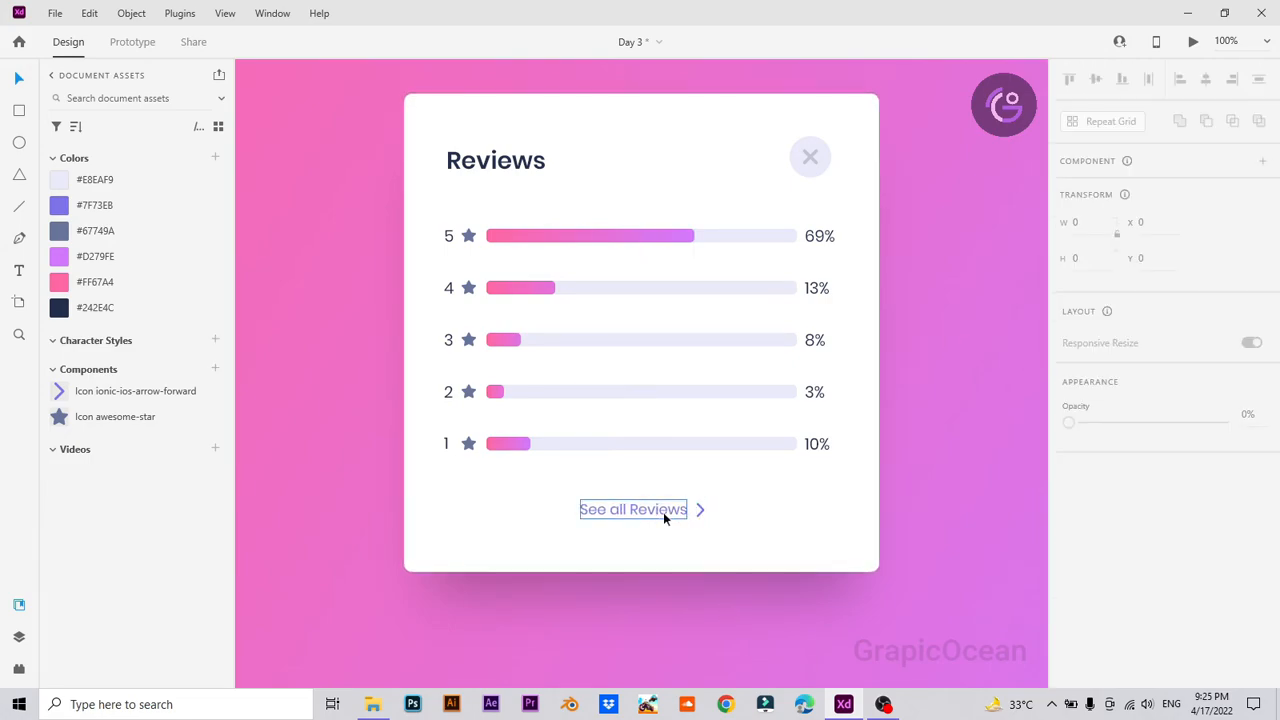
{"action": "left_click", "coordinate": [701, 511], "text": "shift"}
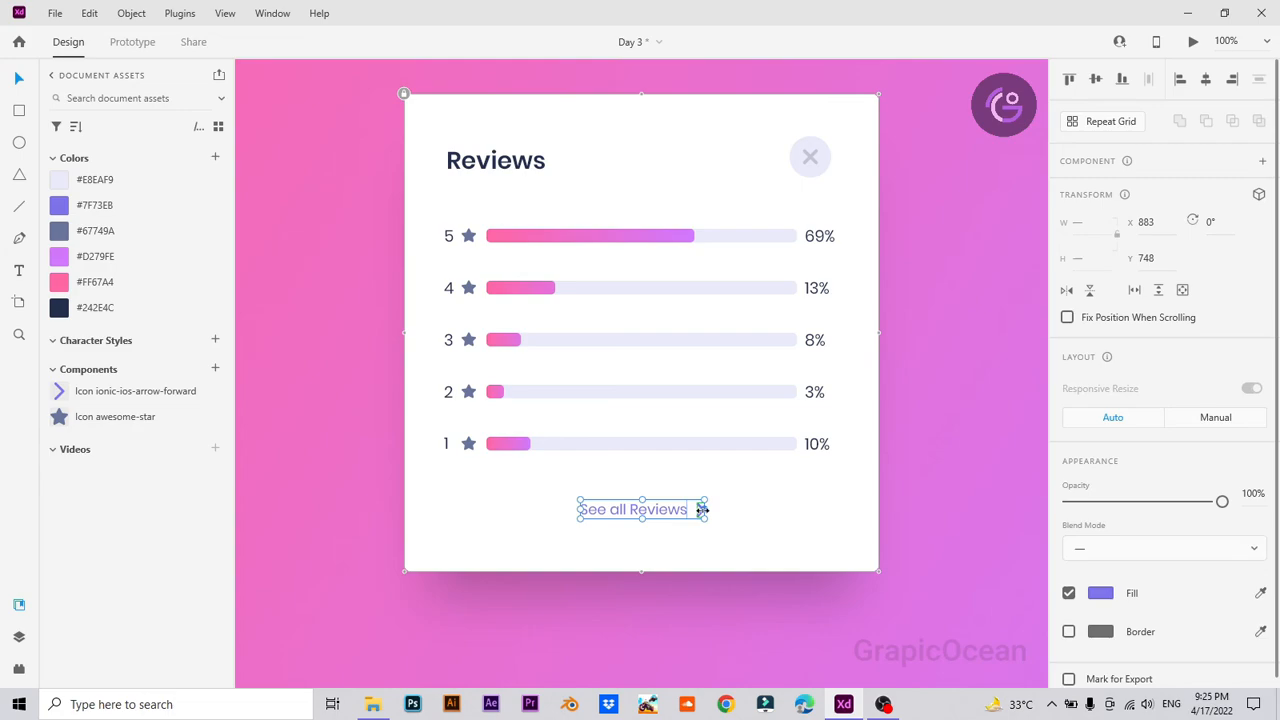
{"action": "key", "text": "ctrl+g"}
{"action": "left_click", "coordinate": [660, 617]}
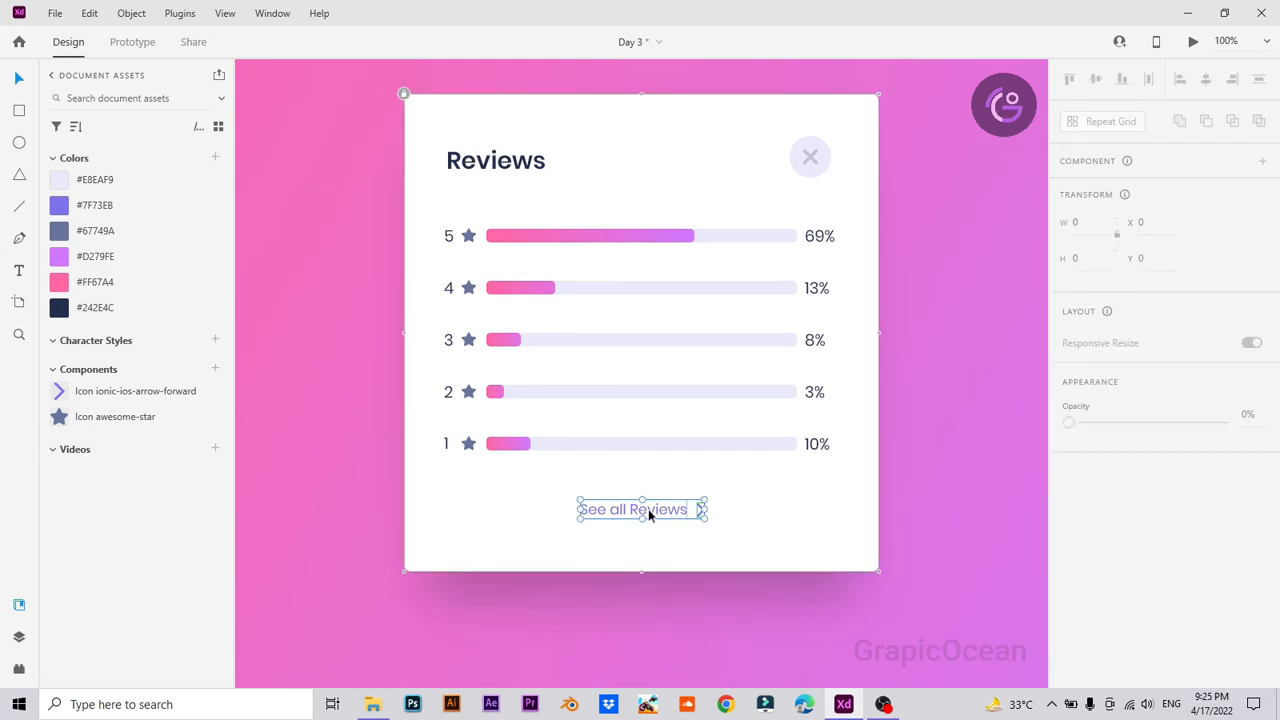
Step: Change the font weight of the "See all Reviews" text to Medium
{"action": "left_click", "coordinate": [651, 512]}
{"action": "double_click", "coordinate": [688, 514]}
{"action": "left_click", "coordinate": [1152, 531]}
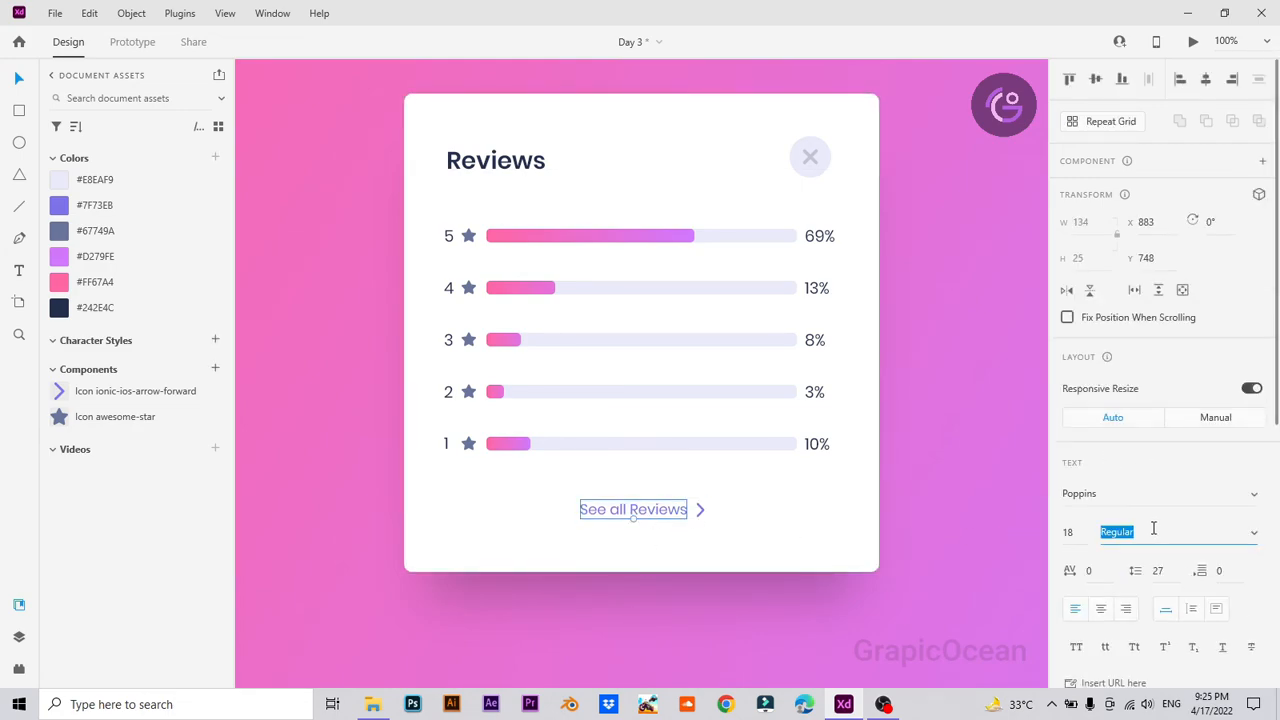
{"action": "type", "text": "m"}
{"action": "key", "text": "Return"}
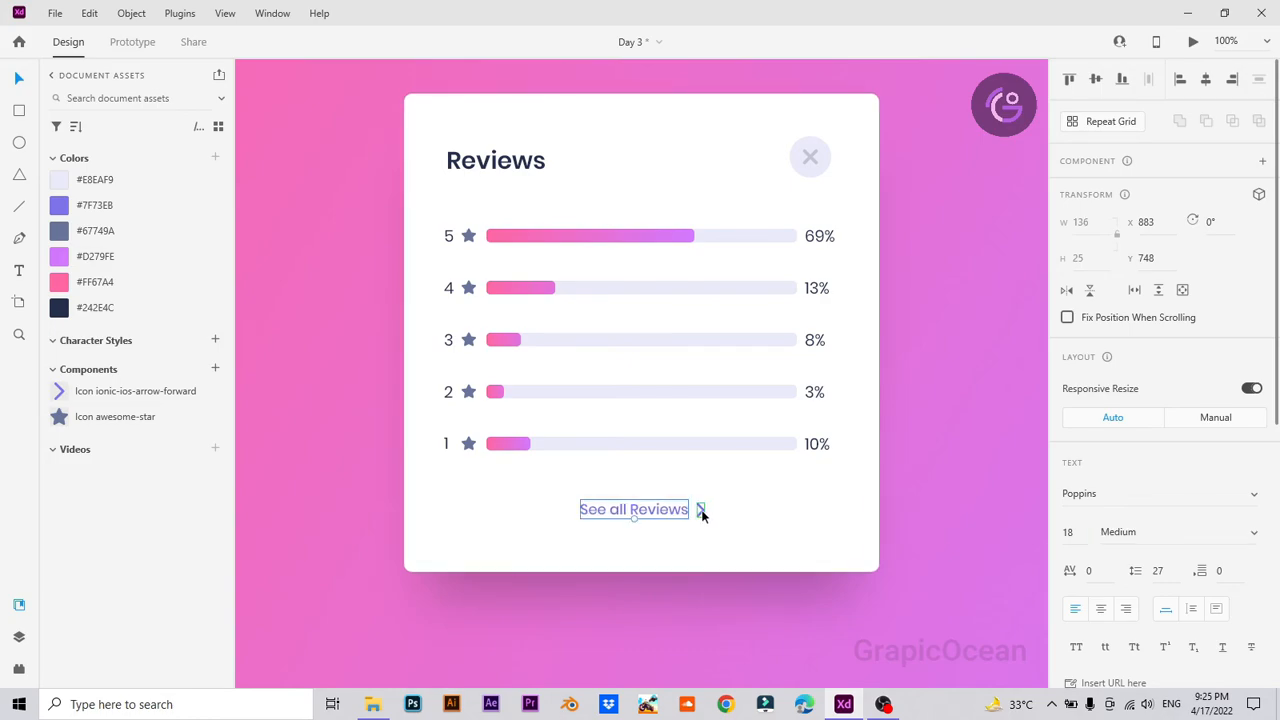
{"action": "left_click", "coordinate": [701, 511], "text": "shift"}
{"action": "left_click", "coordinate": [641, 637]}
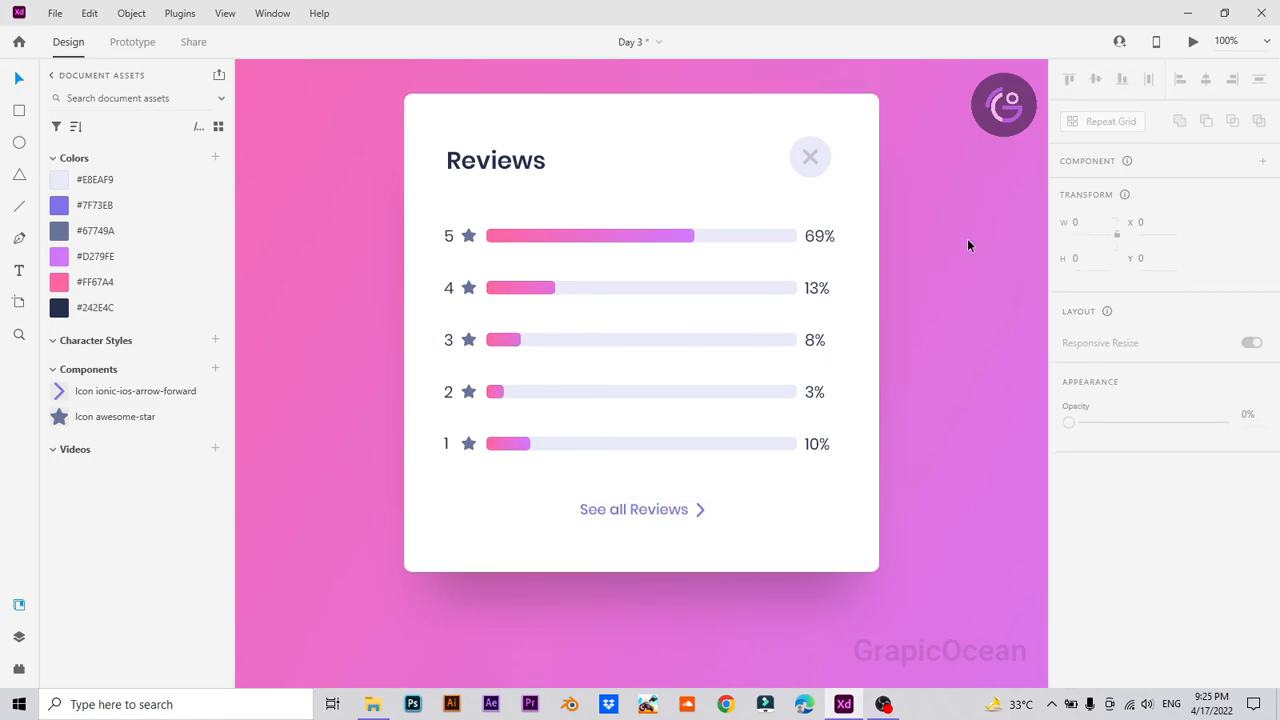
{"action": "key", "text": "ctrl+0"}
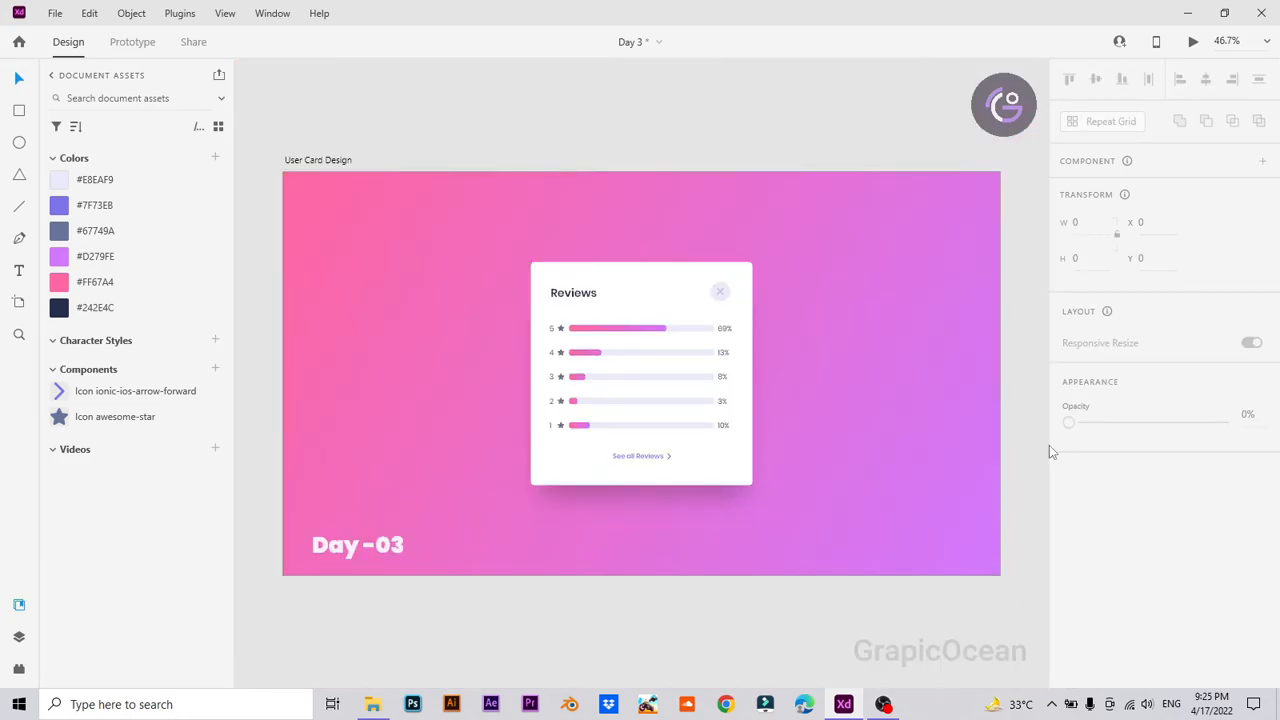
{"action": "key", "text": "ctrl+1"}
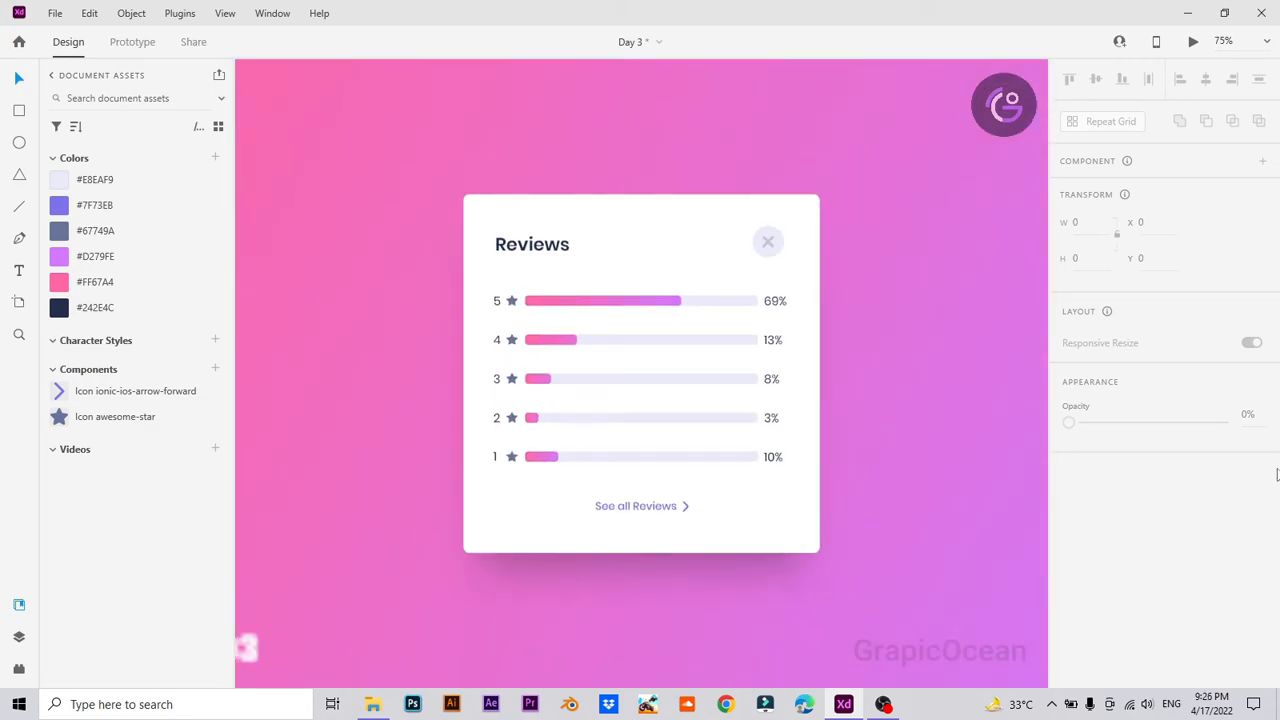
Step: Give the three-star row's background rectangle a border and a drop shadow offset X -3 and Y 27
{"action": "left_click", "coordinate": [662, 394]}
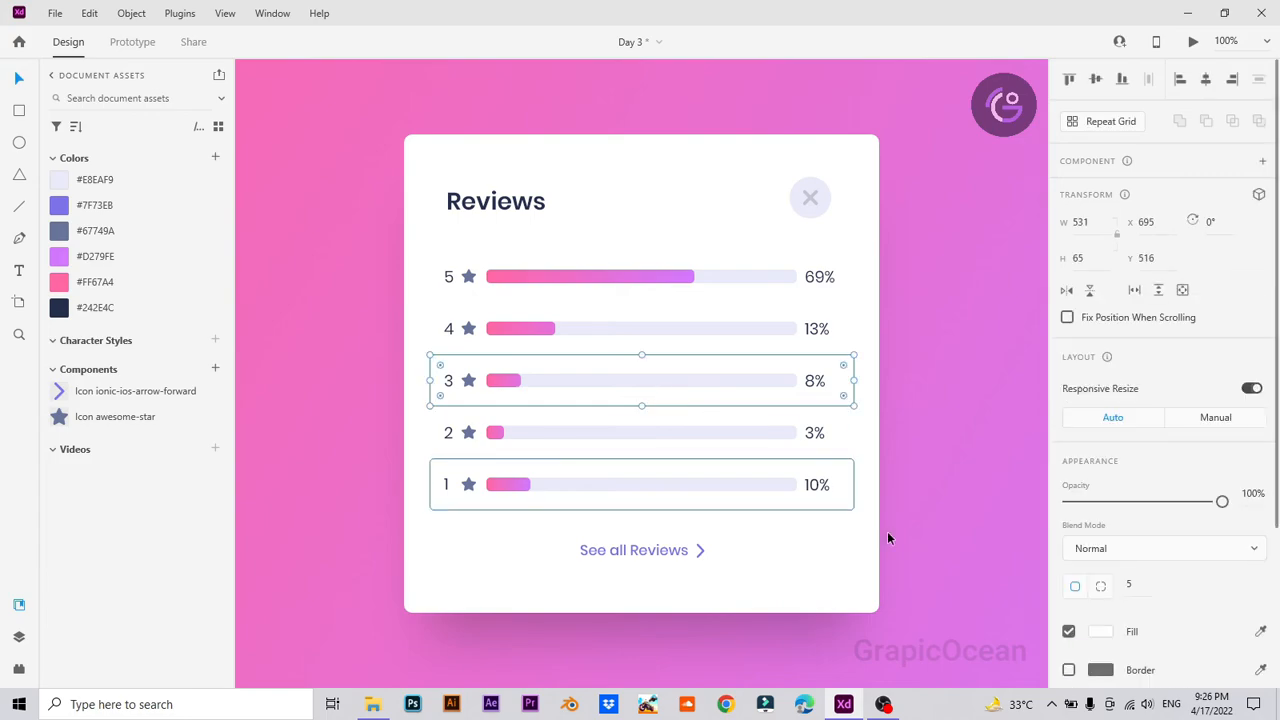
{"action": "scroll", "coordinate": [1160, 450], "scroll_direction": "down", "scroll_amount": 3}
{"action": "left_click", "coordinate": [1068, 536]}
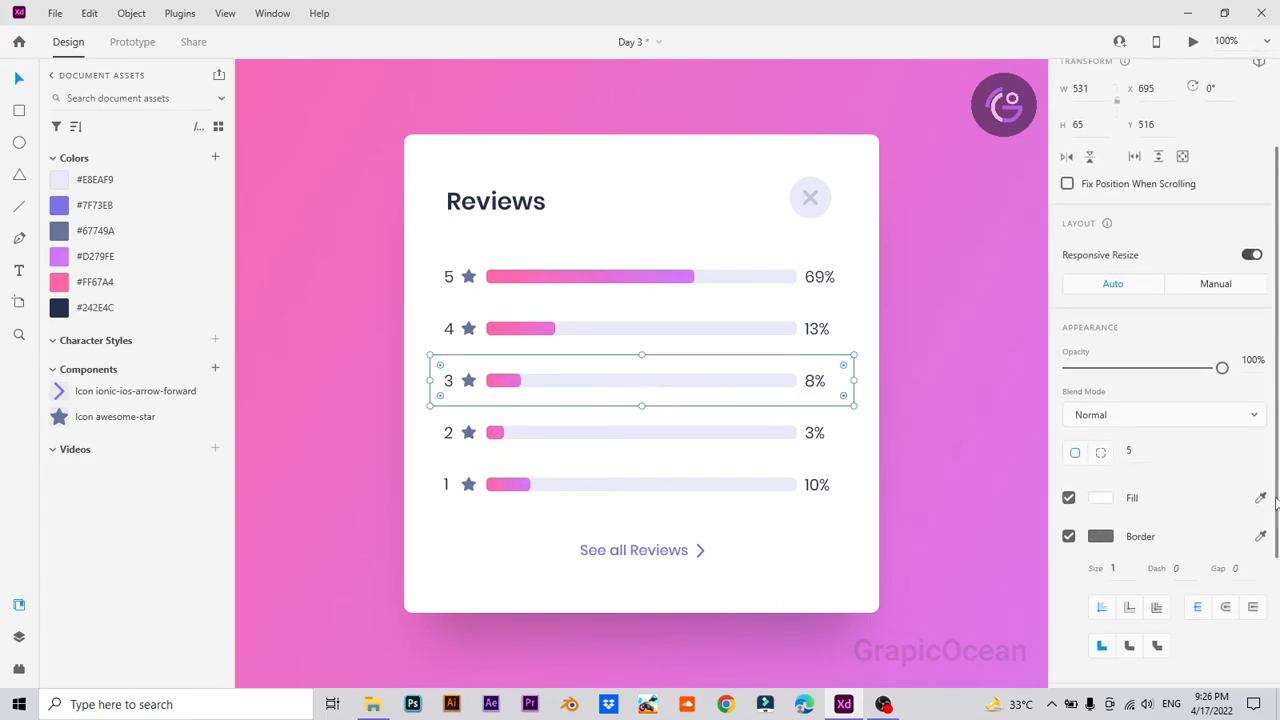
{"action": "scroll", "coordinate": [1072, 590], "scroll_direction": "down", "scroll_amount": 3}
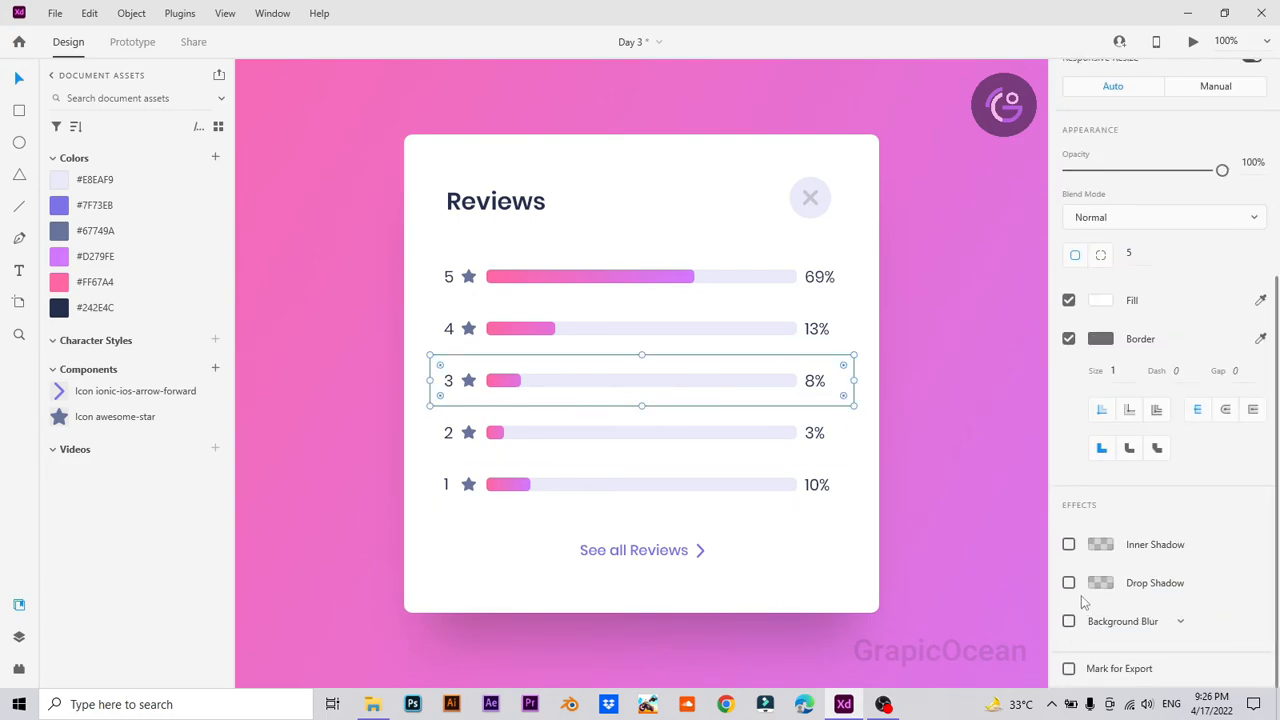
{"action": "left_click", "coordinate": [1067, 583]}
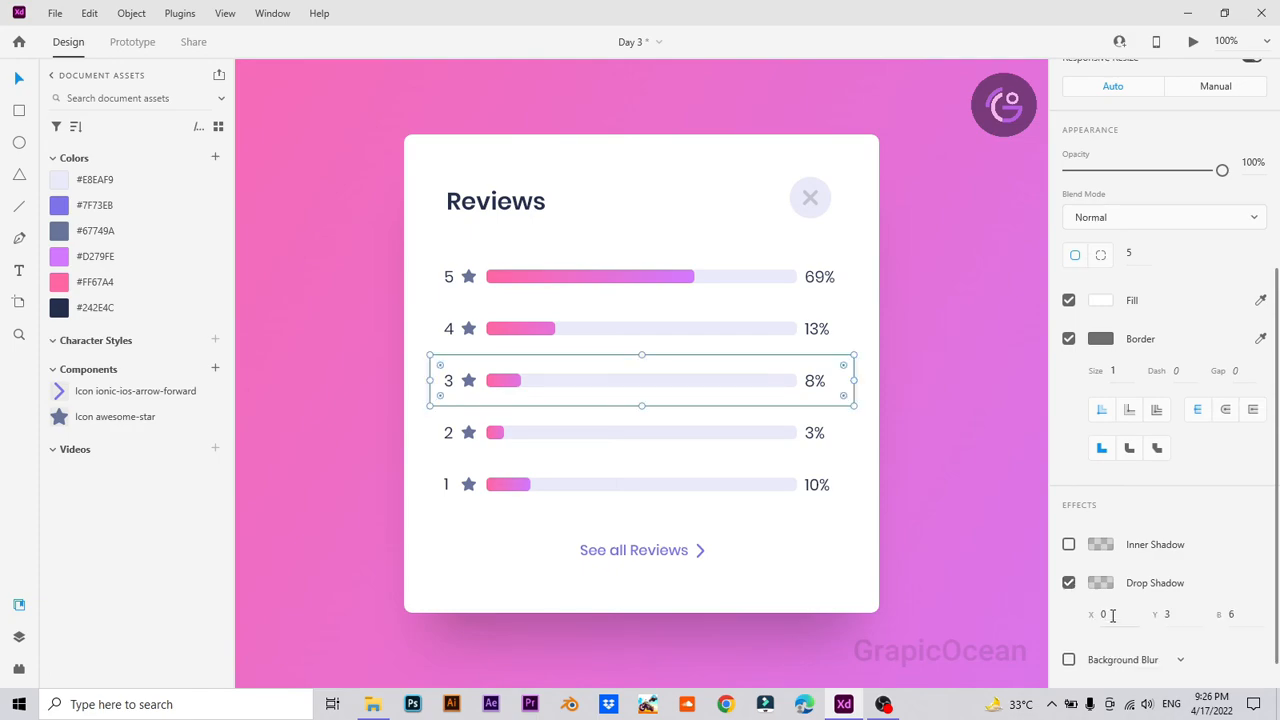
{"action": "left_click", "coordinate": [1104, 614]}
{"action": "type", "text": "-3"}
{"action": "key", "text": "Return"}
{"action": "left_click_drag", "start_coordinate": [1176, 607], "coordinate": [1176, 568]}
{"action": "left_click_drag", "start_coordinate": [1176, 629], "coordinate": [1172, 517]}
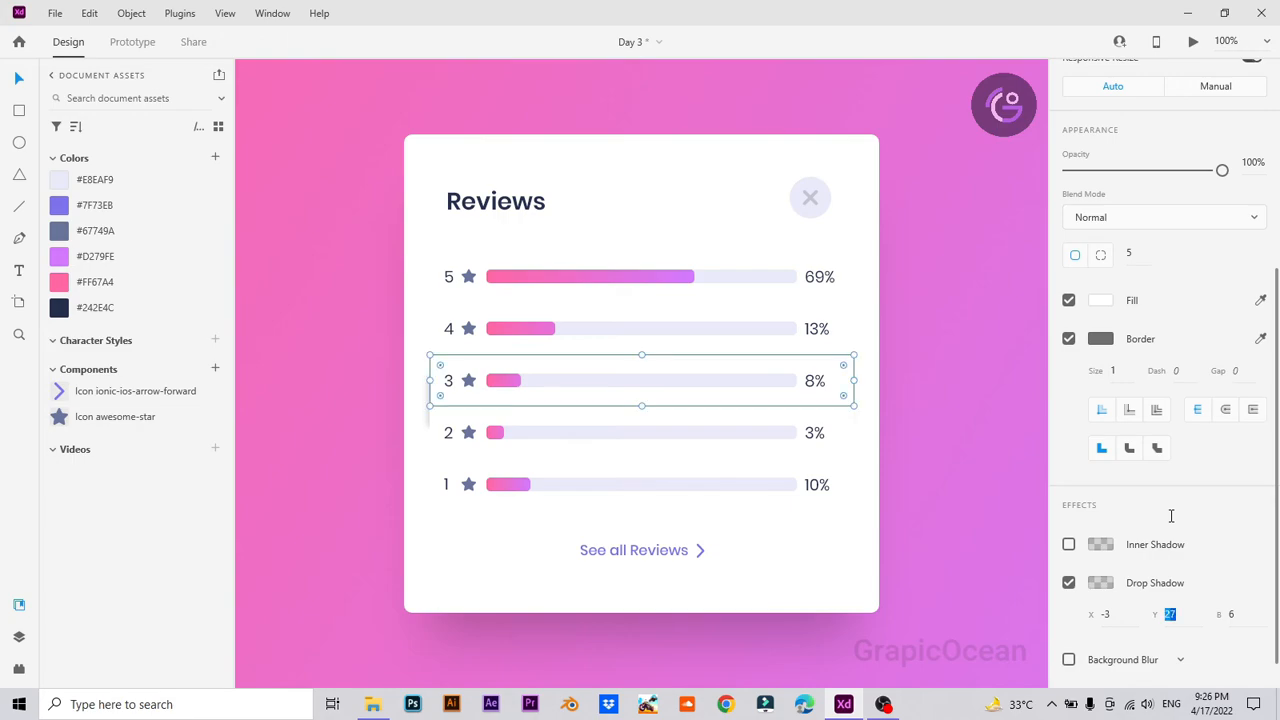
{"action": "left_click", "coordinate": [874, 378]}
{"action": "left_click_drag", "start_coordinate": [900, 371], "coordinate": [429, 391]}
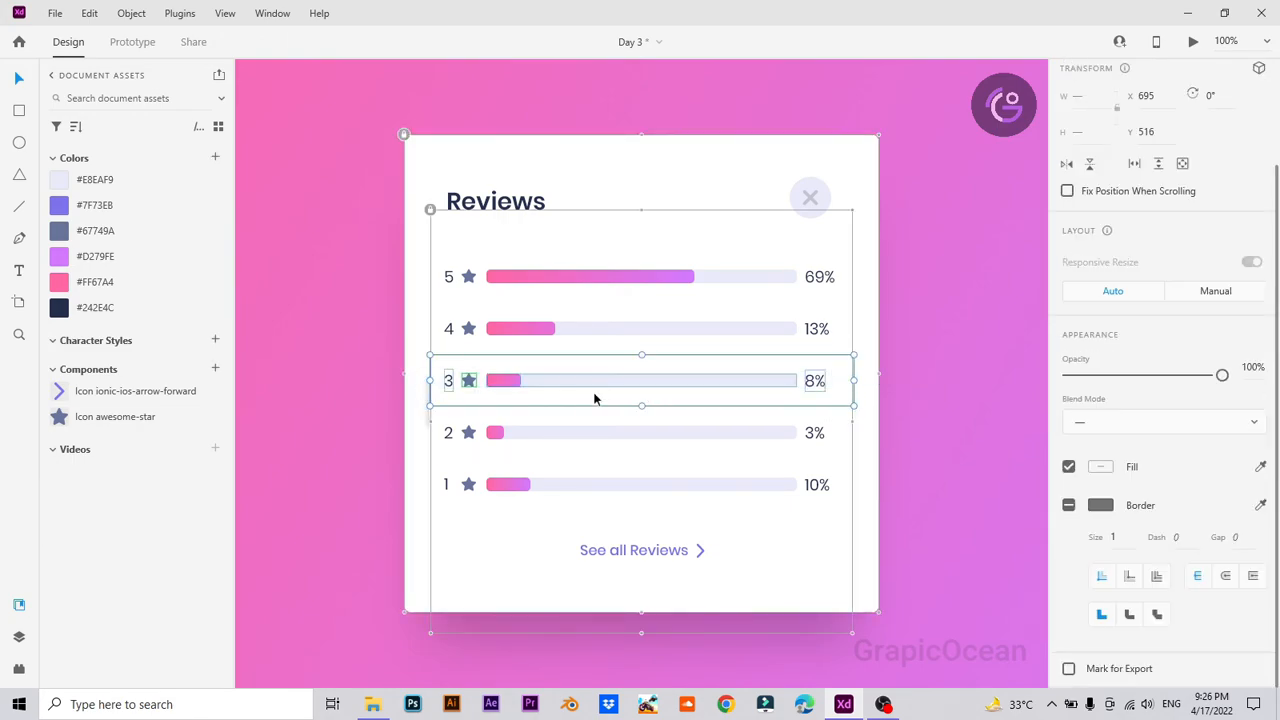
{"action": "right_click", "coordinate": [592, 398]}
{"action": "left_click", "coordinate": [805, 470]}
Step: Set the drop shadow of the three-star row's background rectangle to X 0, Y 10 and blur 25
{"action": "left_click", "coordinate": [848, 397]}
{"action": "scroll", "coordinate": [1160, 450], "scroll_direction": "down", "scroll_amount": 5}
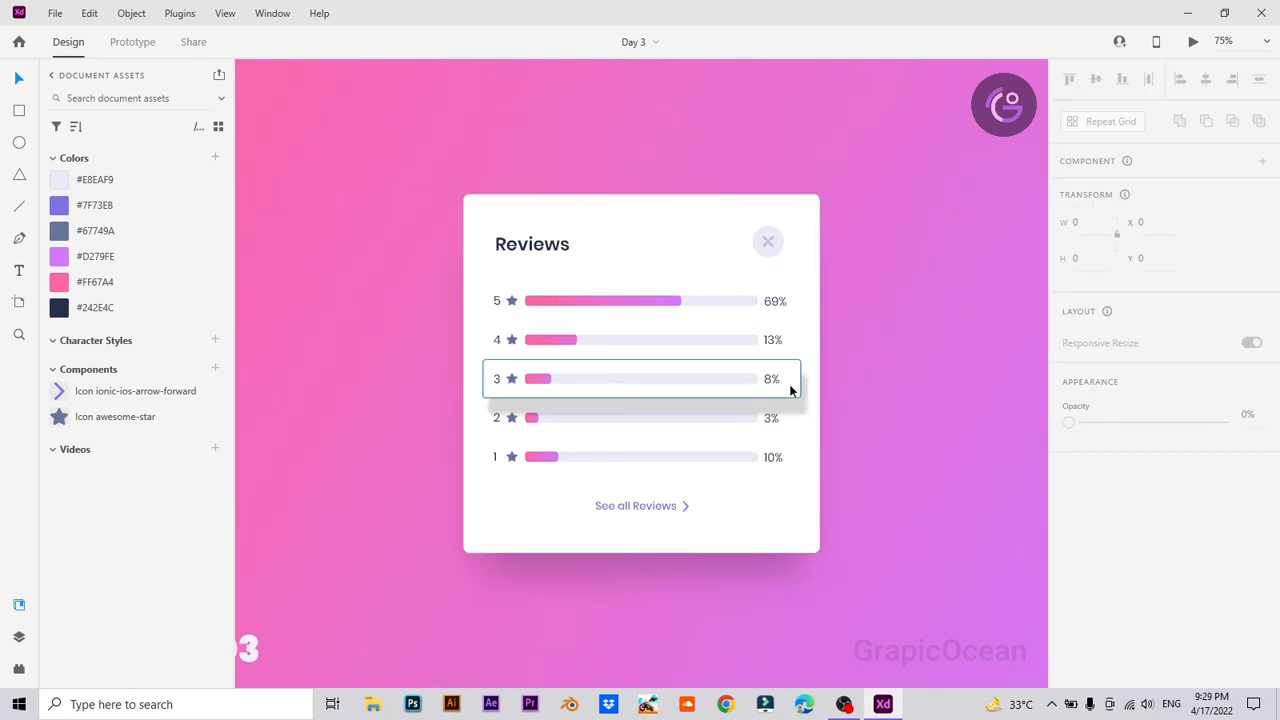
{"action": "left_click", "coordinate": [791, 389]}
{"action": "scroll", "coordinate": [1123, 560], "scroll_direction": "down", "scroll_amount": 3}
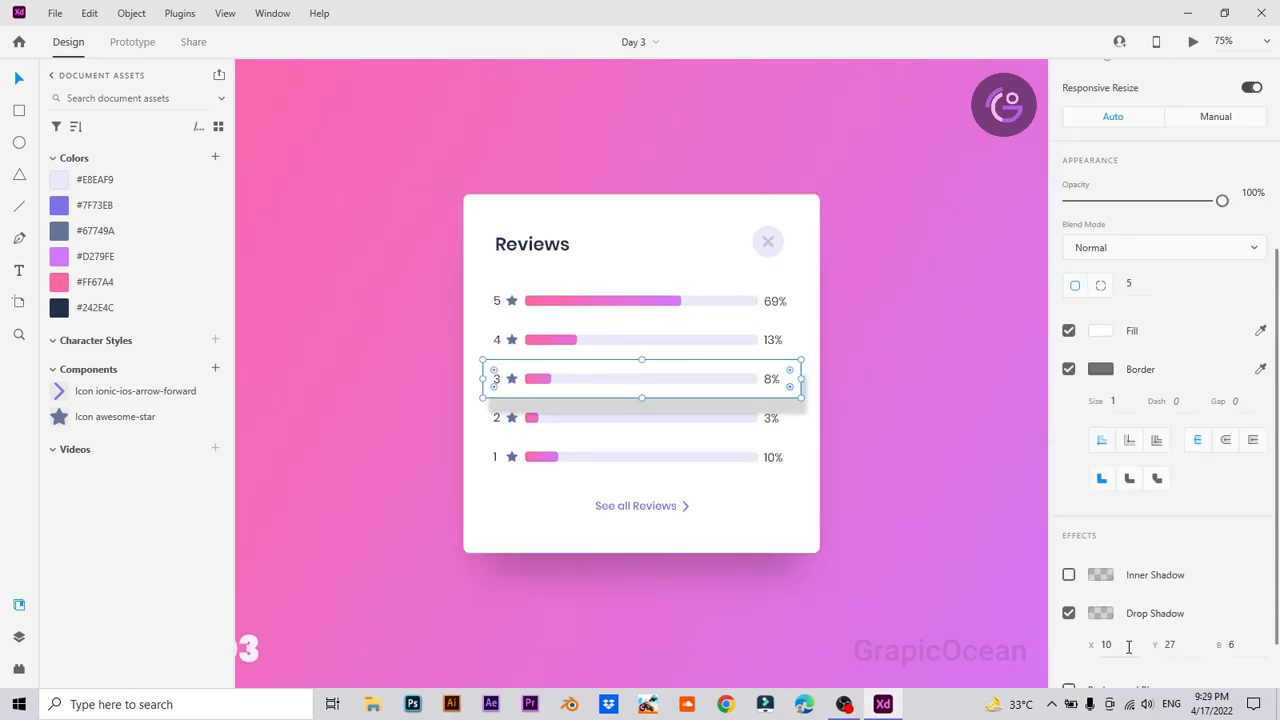
{"action": "scroll", "coordinate": [1128, 647], "scroll_direction": "down", "scroll_amount": 1}
{"action": "type", "text": "0"}
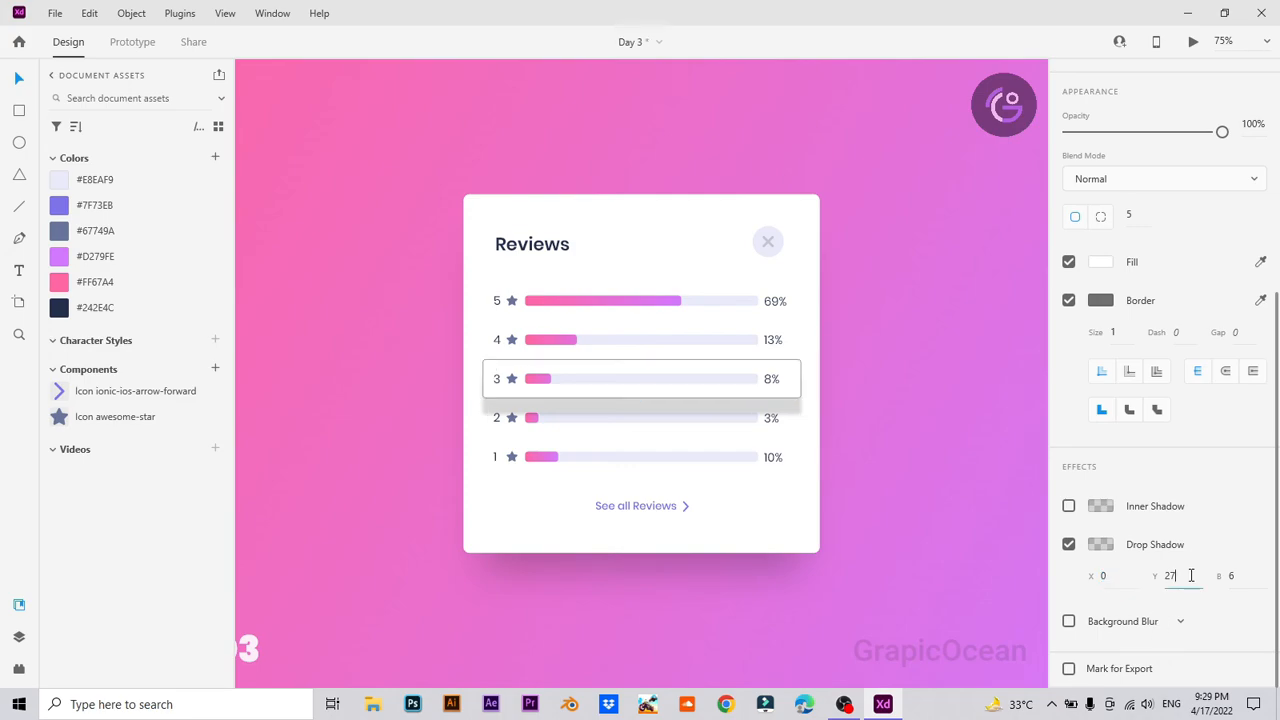
{"action": "left_click", "coordinate": [1184, 575]}
{"action": "key", "text": "Return"}
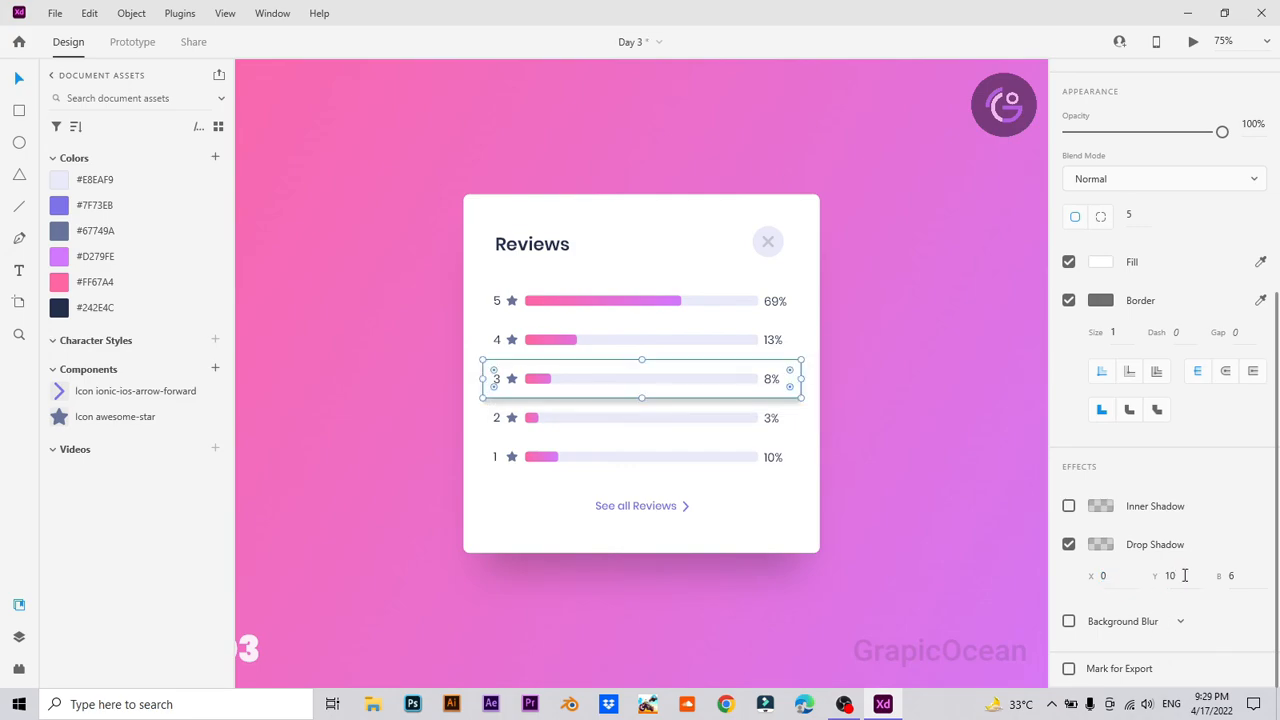
{"action": "left_click", "coordinate": [1228, 575]}
{"action": "type", "text": "25"}
{"action": "key", "text": "Return"}
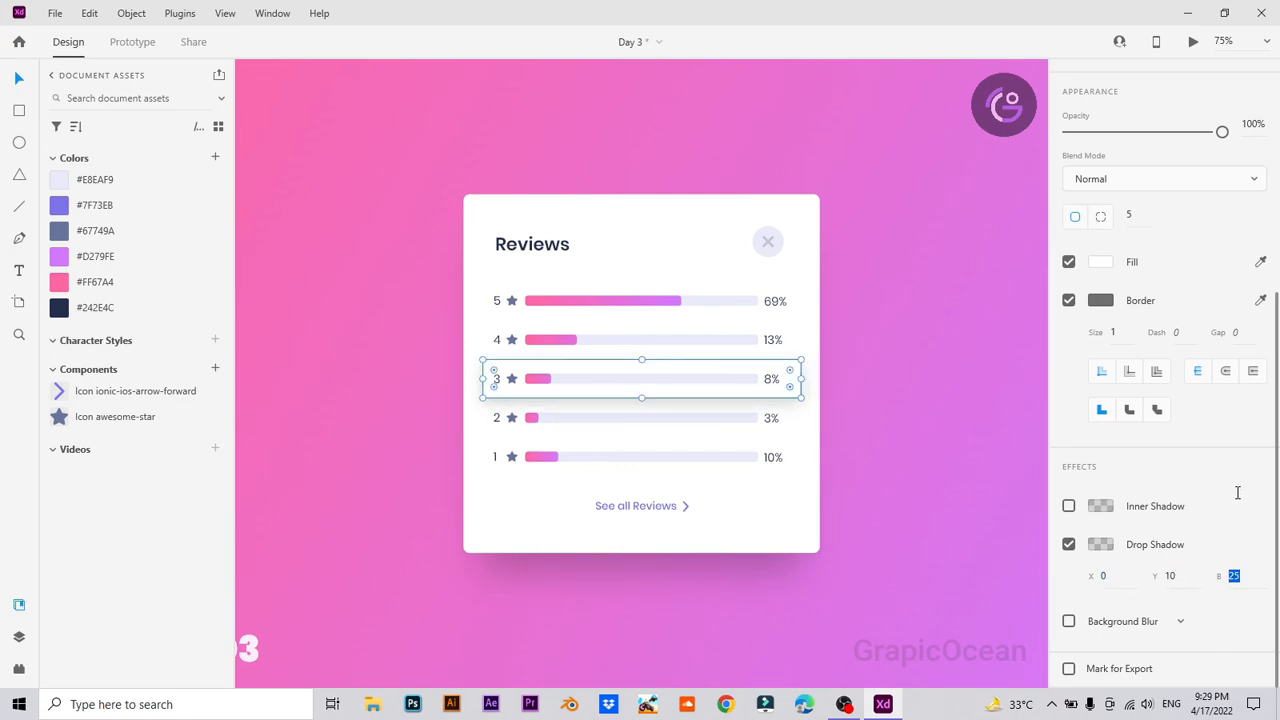
Step: Remove the border from the three-star row's background rectangle
{"action": "left_click", "coordinate": [885, 543]}
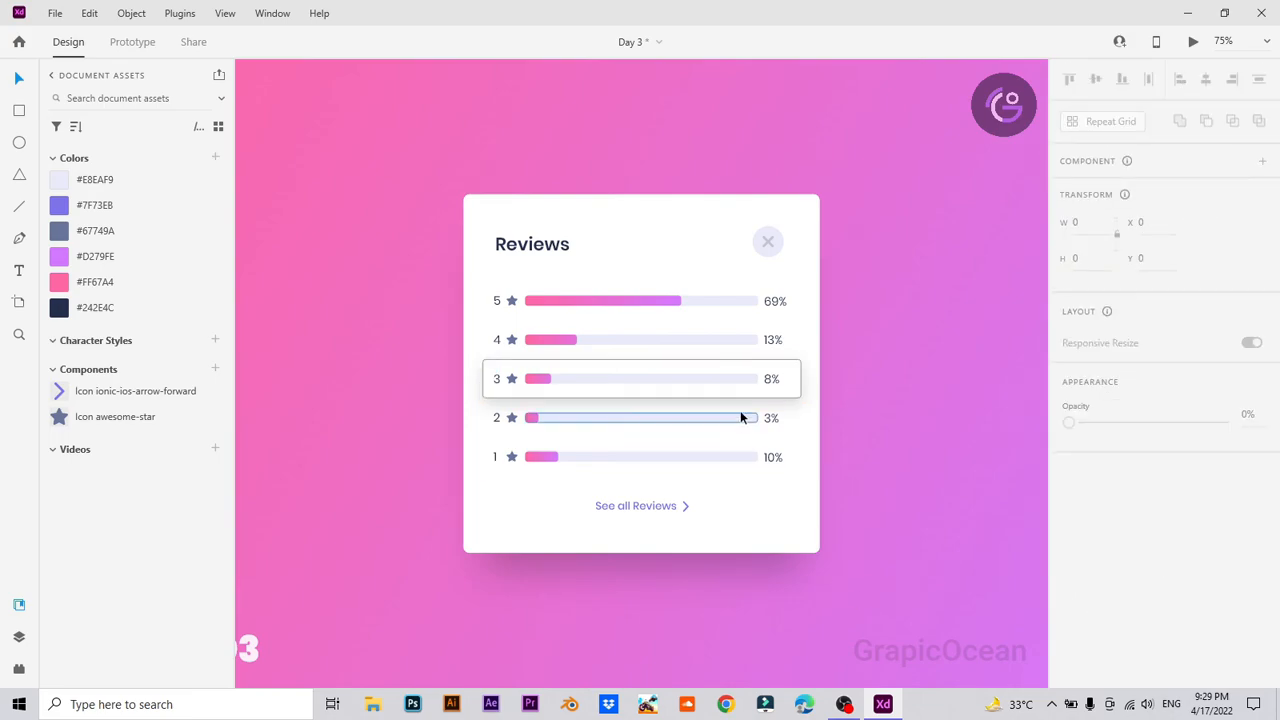
{"action": "left_click", "coordinate": [769, 398]}
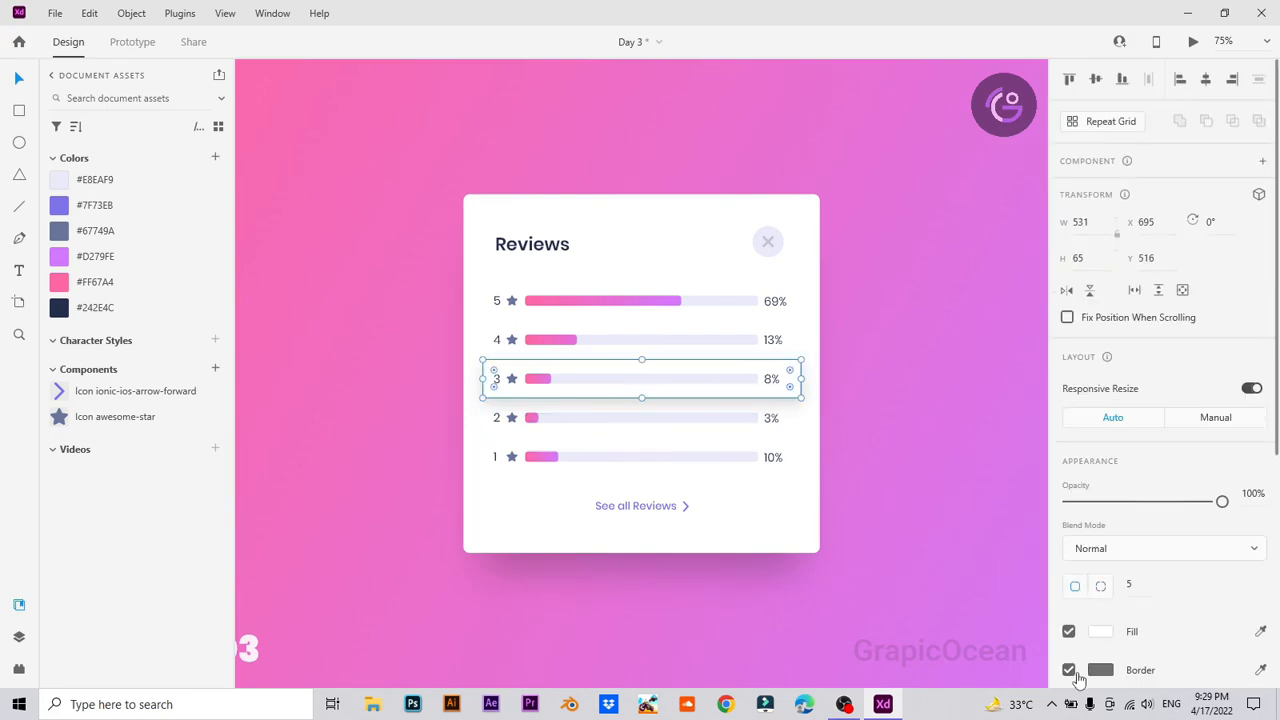
{"action": "left_click", "coordinate": [995, 597]}
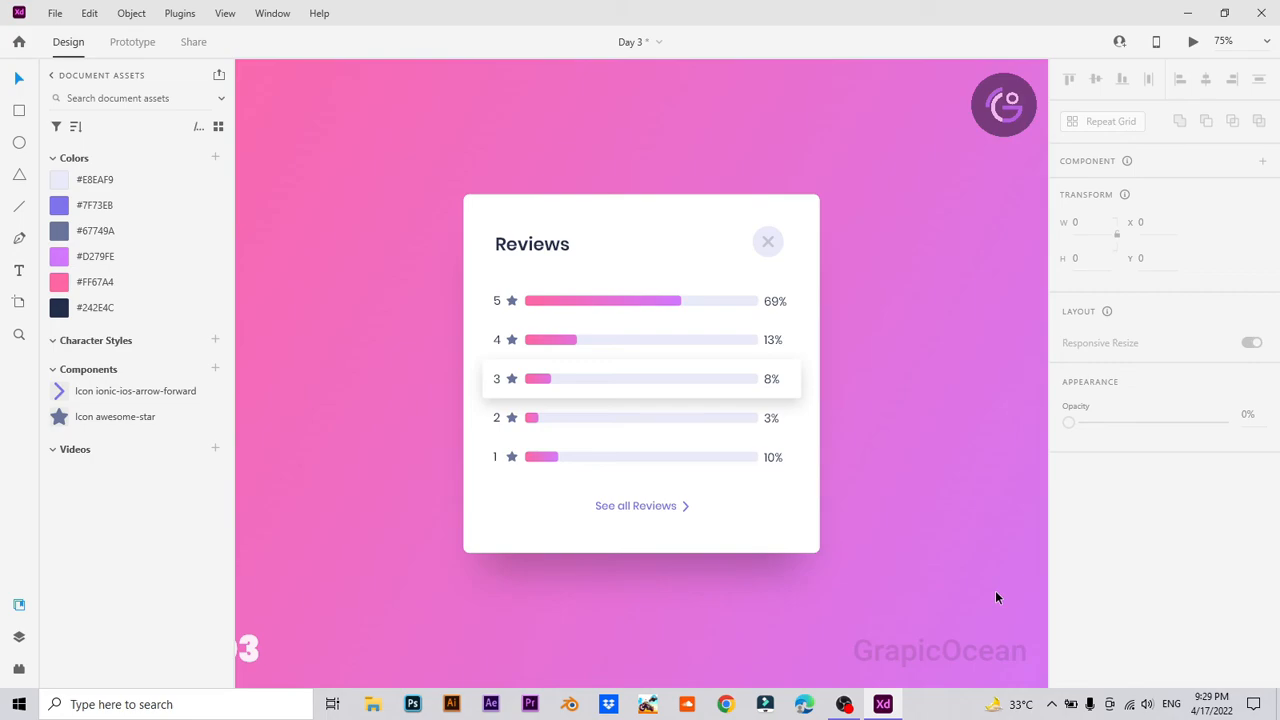
Step: Remove the drop shadow from the three-star row's background rectangle
{"action": "key", "text": "ctrl+equal"}
{"action": "key", "text": "ctrl+equal"}
{"action": "key", "text": "ctrl+minus"}
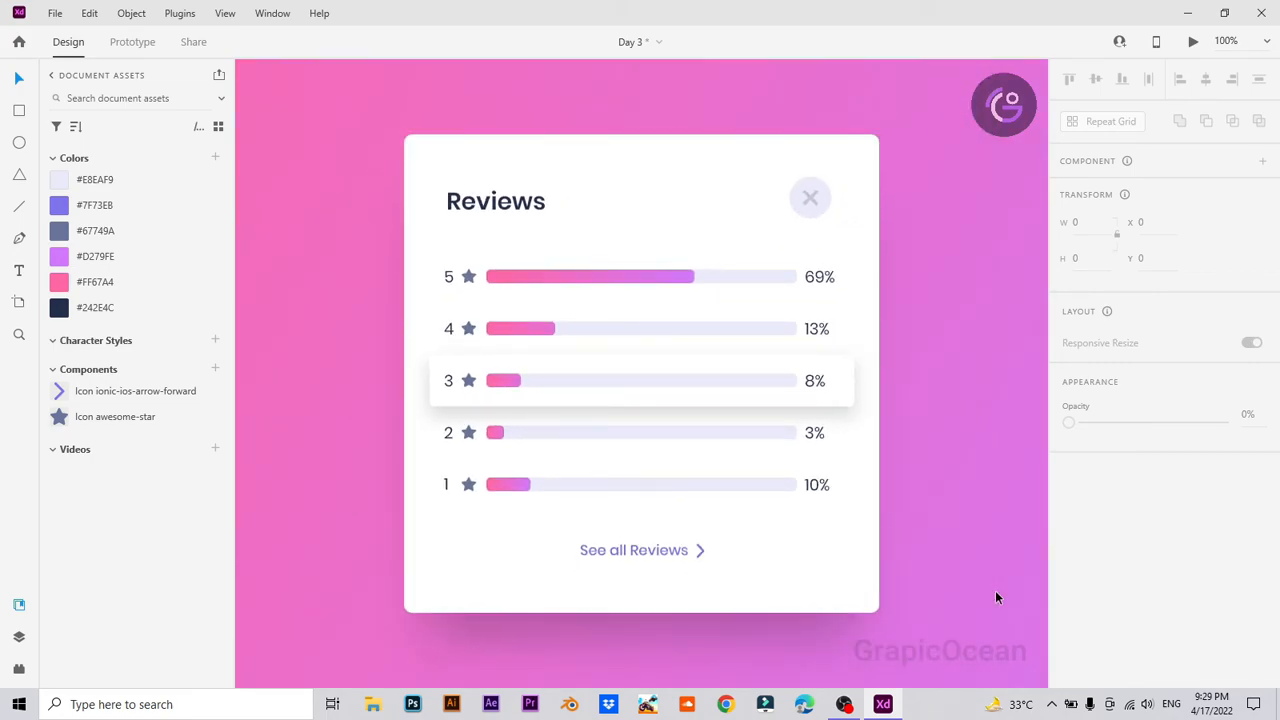
{"action": "key", "text": "ctrl+equal"}
{"action": "left_click", "coordinate": [946, 418]}
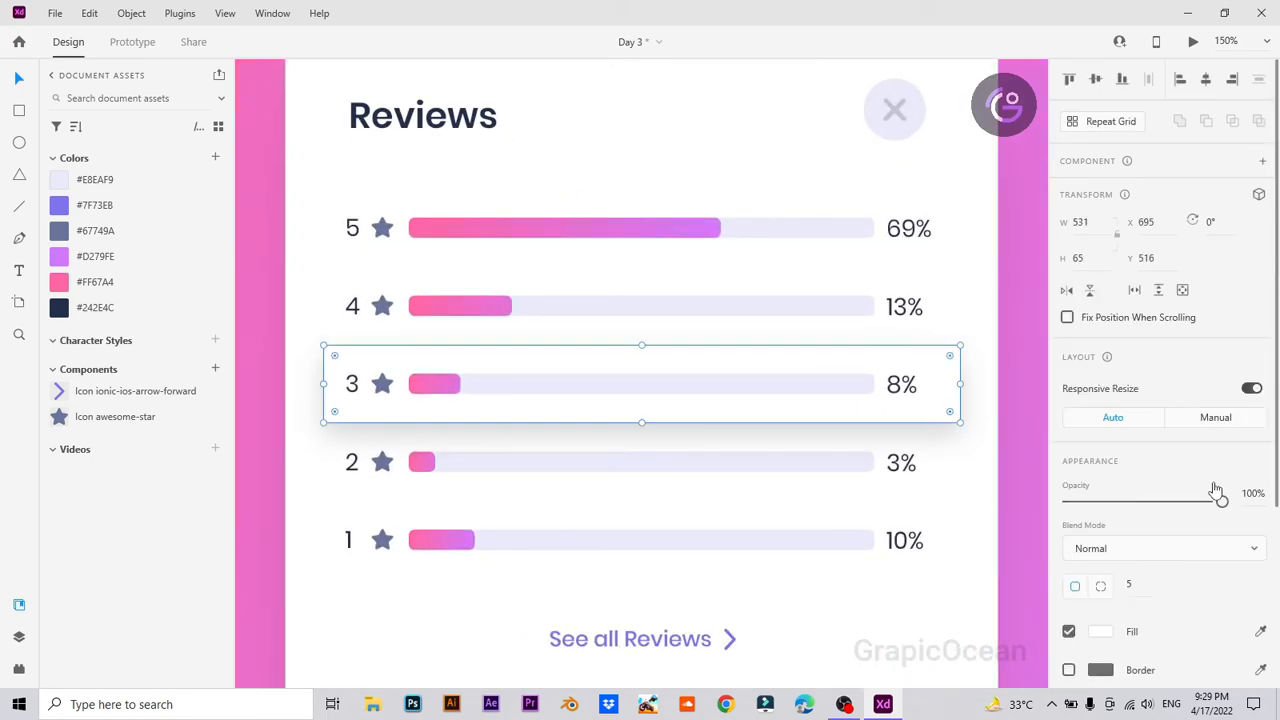
{"action": "scroll", "coordinate": [1275, 660], "scroll_direction": "down", "scroll_amount": 5}
{"action": "left_click", "coordinate": [1069, 544]}
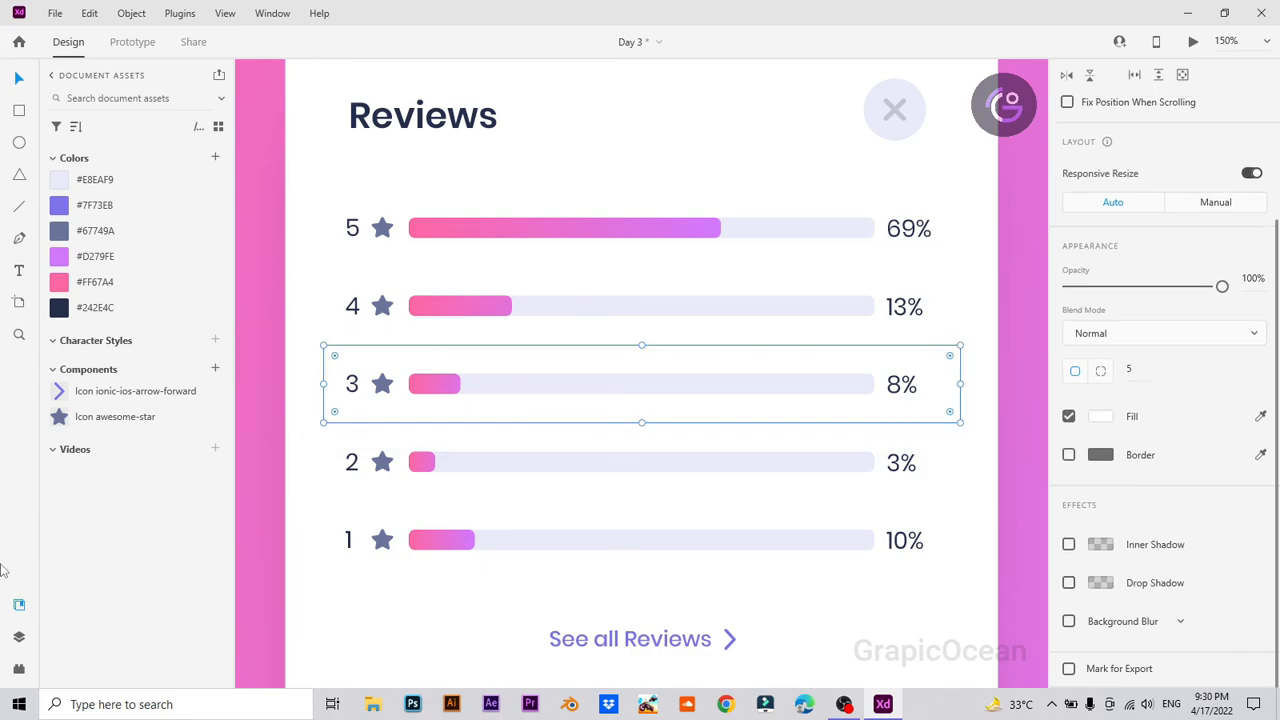
Step: Duplicate the three-star row's background rectangle and rename the lower copy as Shadow
{"action": "left_click", "coordinate": [19, 637]}
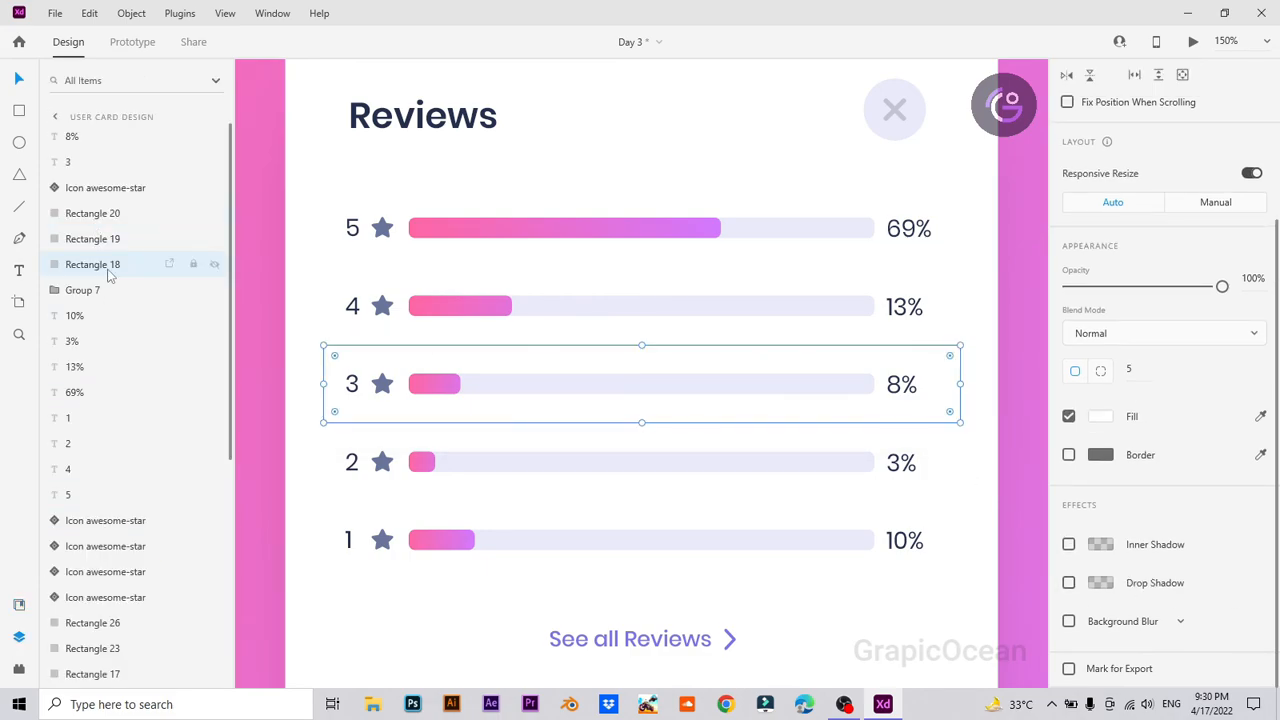
{"action": "double_click", "coordinate": [108, 289]}
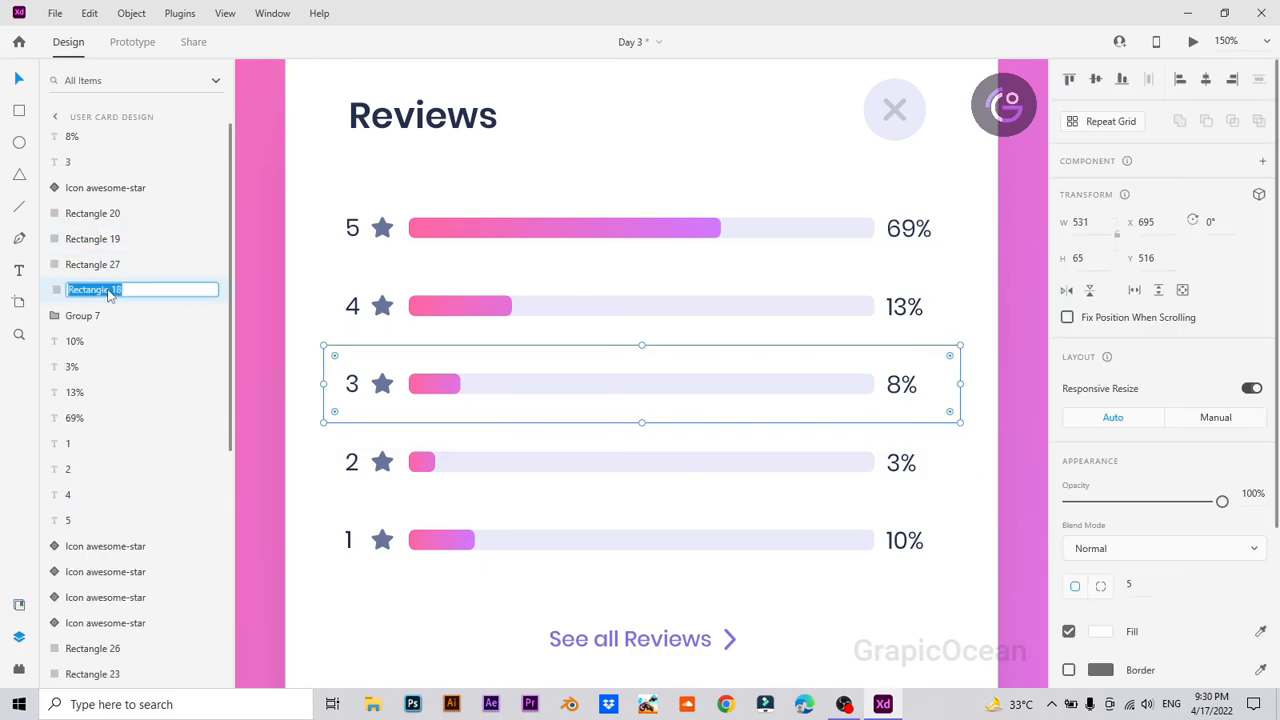
{"action": "type", "text": "Shadow"}
{"action": "key", "text": "Return"}
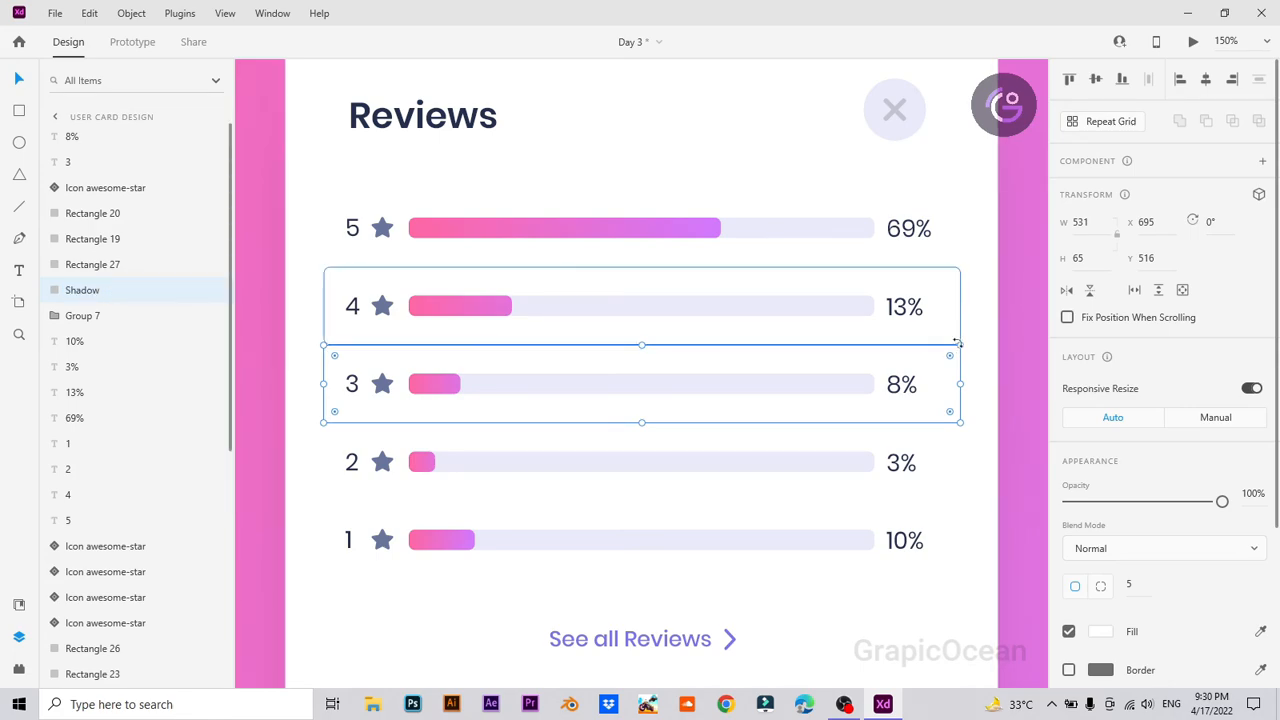
Step: Shrink the Shadow rectangle to about 495 × 59, shift it down 10 px and fill it with dark grey
{"action": "mouse_move", "coordinate": [960, 346]}
{"action": "left_mouse_down"}
{"action": "mouse_move", "coordinate": [920, 343]}
{"action": "mouse_move", "coordinate": [940, 347]}
{"action": "left_mouse_up"}
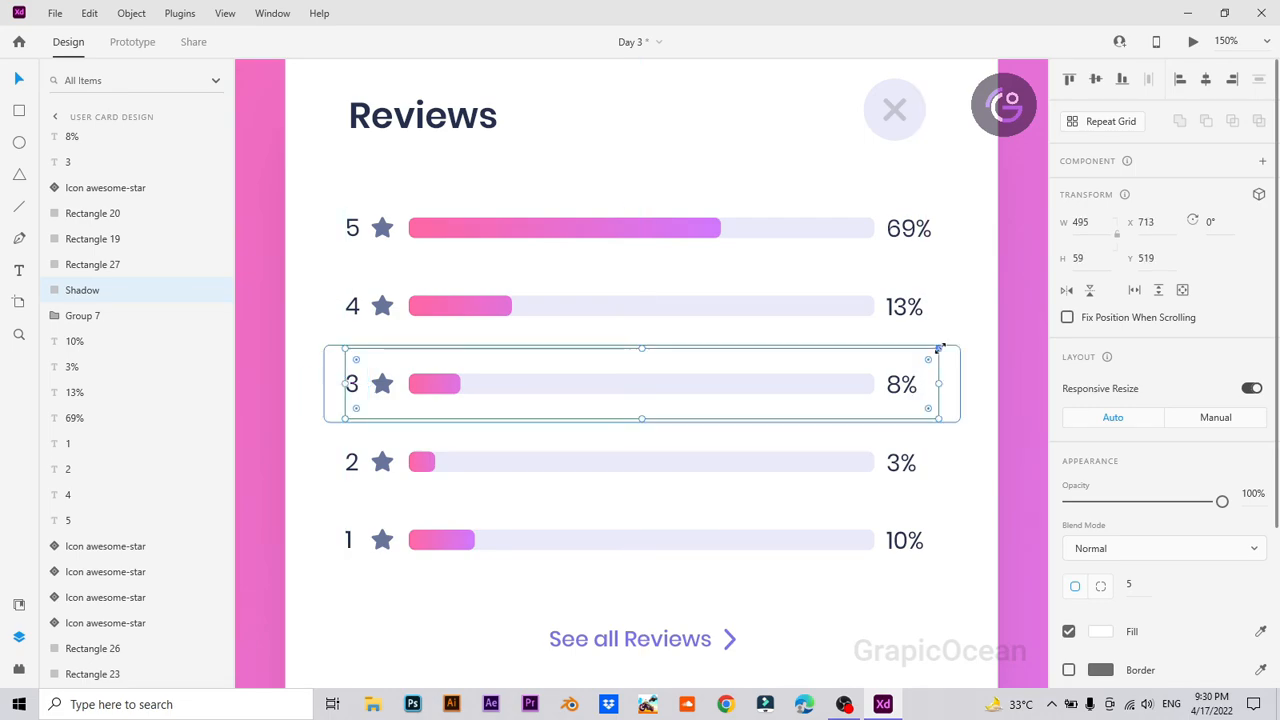
{"action": "key", "text": "shift+Down"}
{"action": "left_click", "coordinate": [1100, 631]}
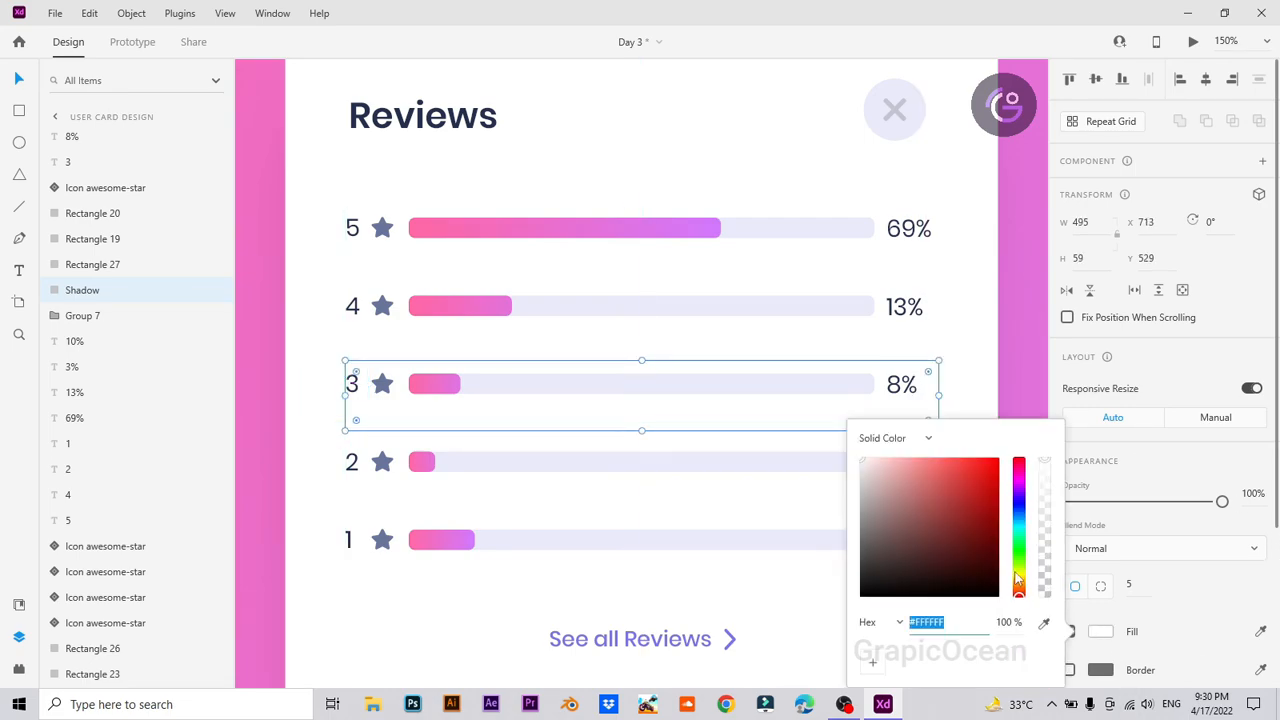
{"action": "left_click_drag", "start_coordinate": [900, 560], "coordinate": [847, 543]}
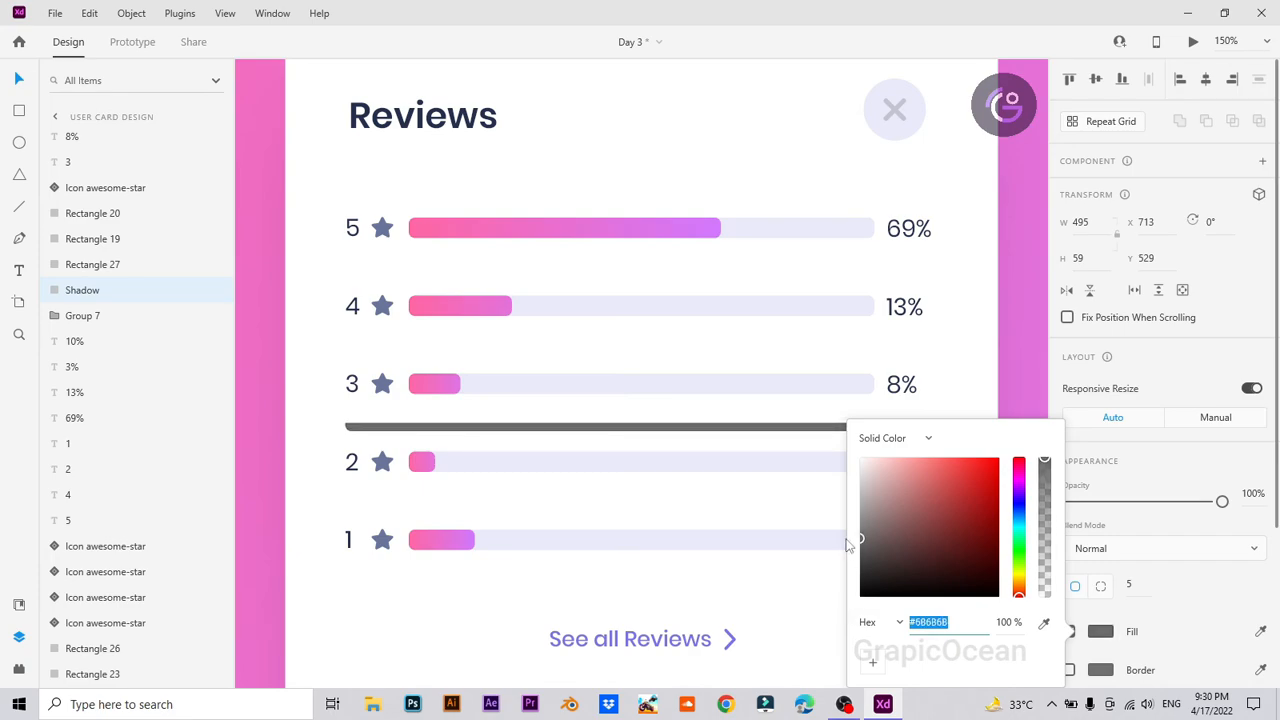
{"action": "left_click", "coordinate": [1100, 631]}
Step: Apply an Object Blur of 5 to the Shadow rectangle and lower its opacity to 19%
{"action": "scroll", "coordinate": [1100, 630], "scroll_direction": "down", "scroll_amount": 3}
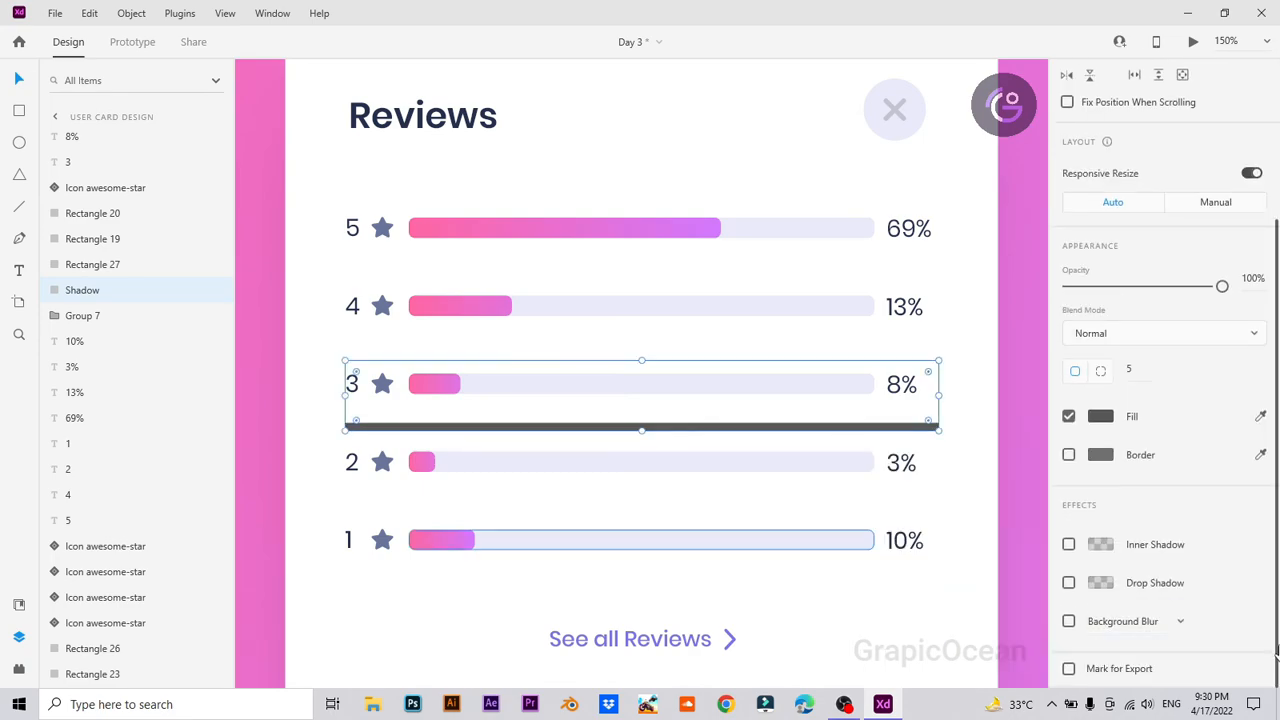
{"action": "left_click", "coordinate": [1128, 621]}
{"action": "left_click", "coordinate": [1131, 651]}
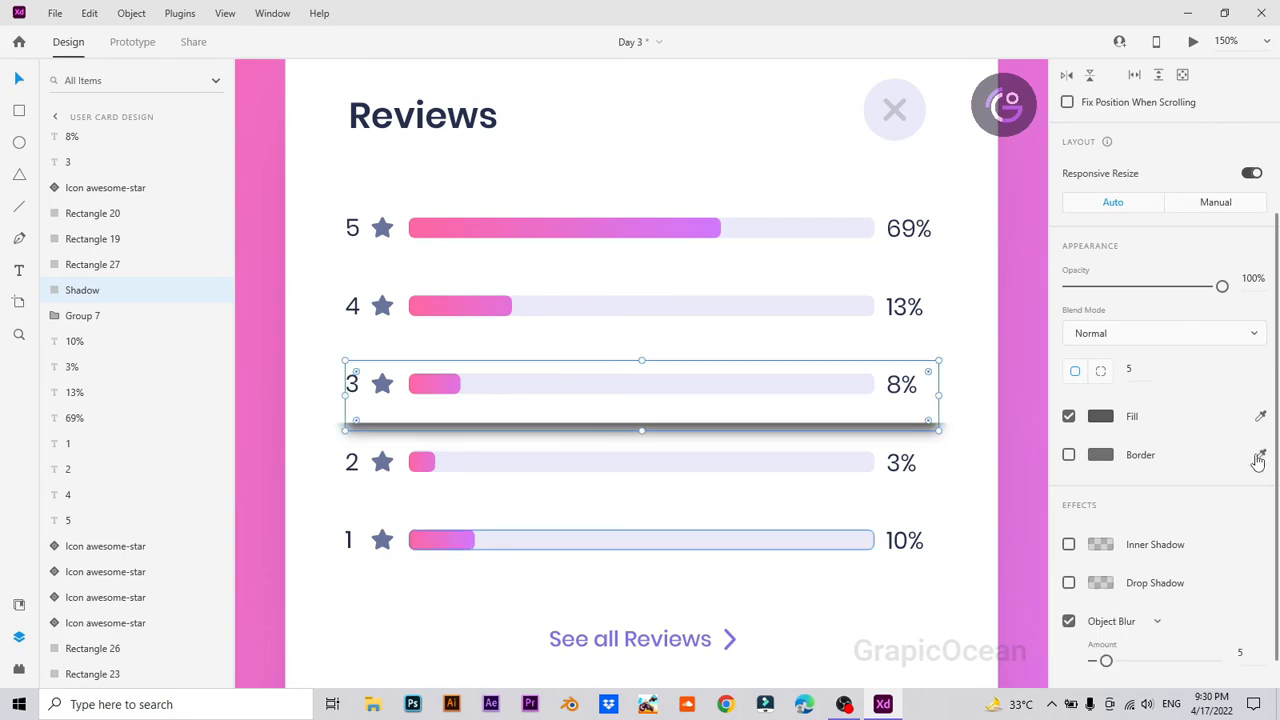
{"action": "left_click_drag", "start_coordinate": [1222, 287], "coordinate": [1097, 287]}
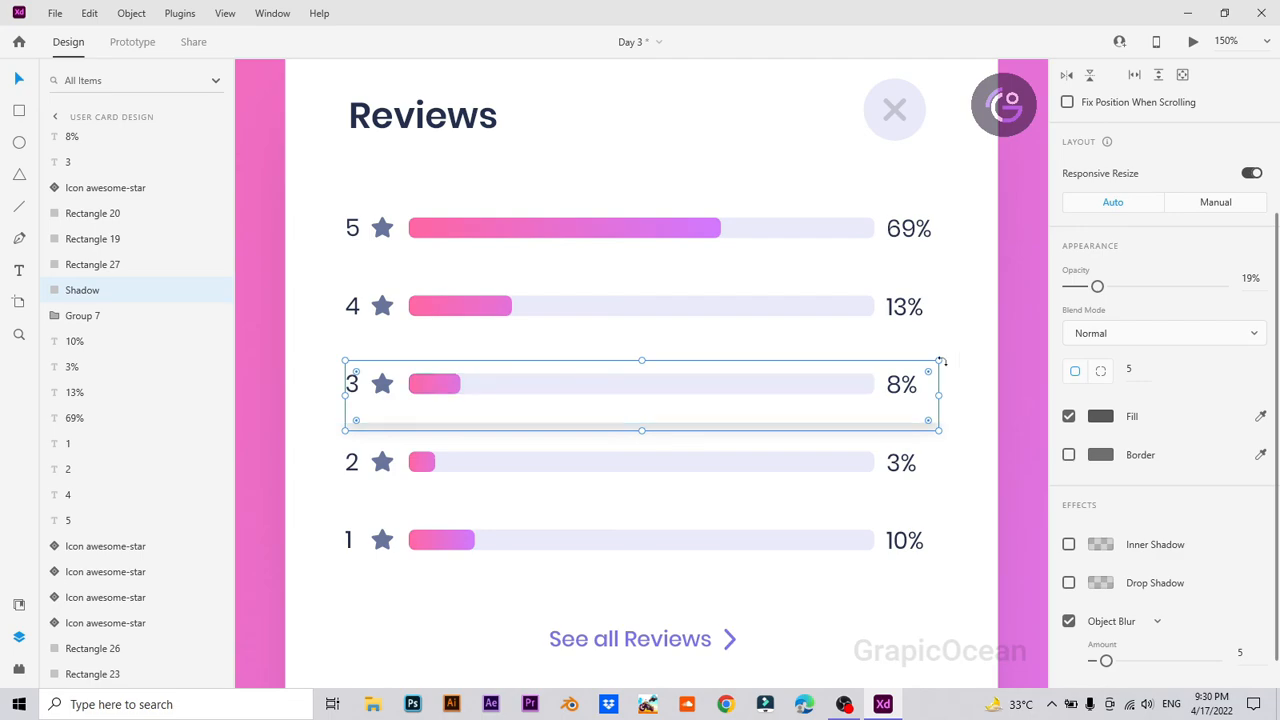
{"action": "left_click", "coordinate": [1022, 404]}
{"action": "left_click_drag", "start_coordinate": [1022, 362], "coordinate": [1023, 457]}
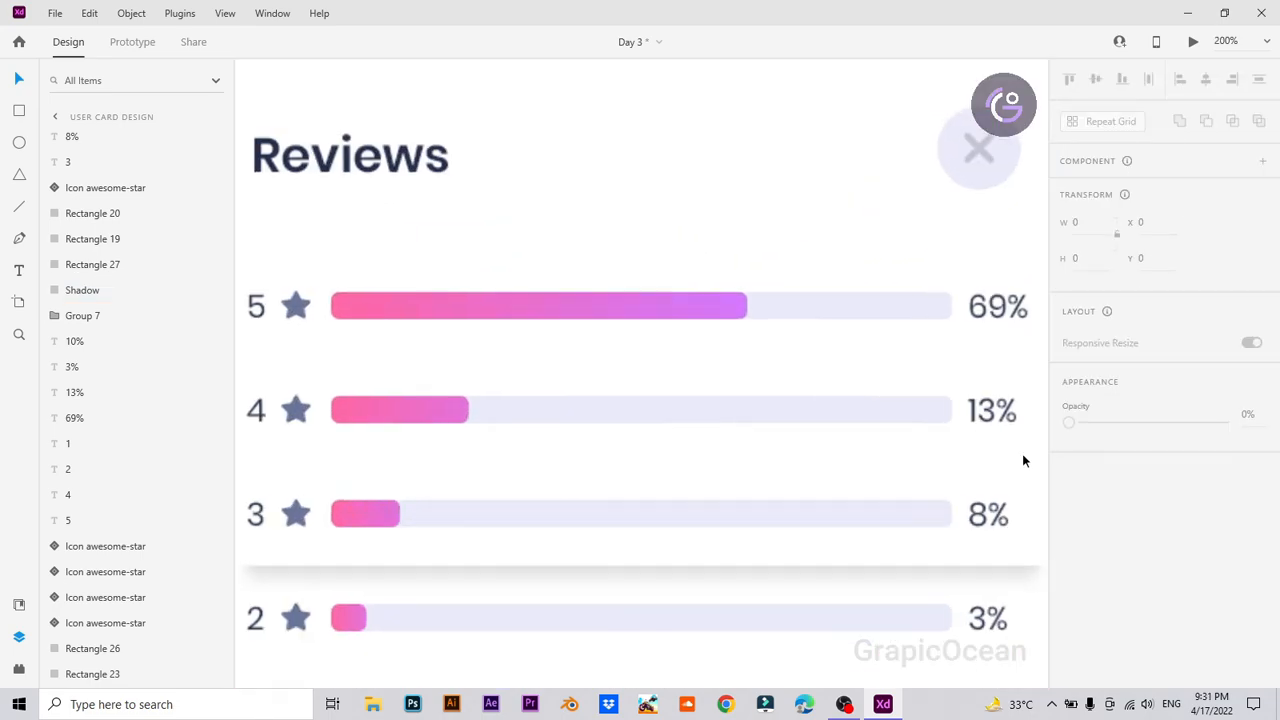
{"action": "left_click", "coordinate": [475, 328]}
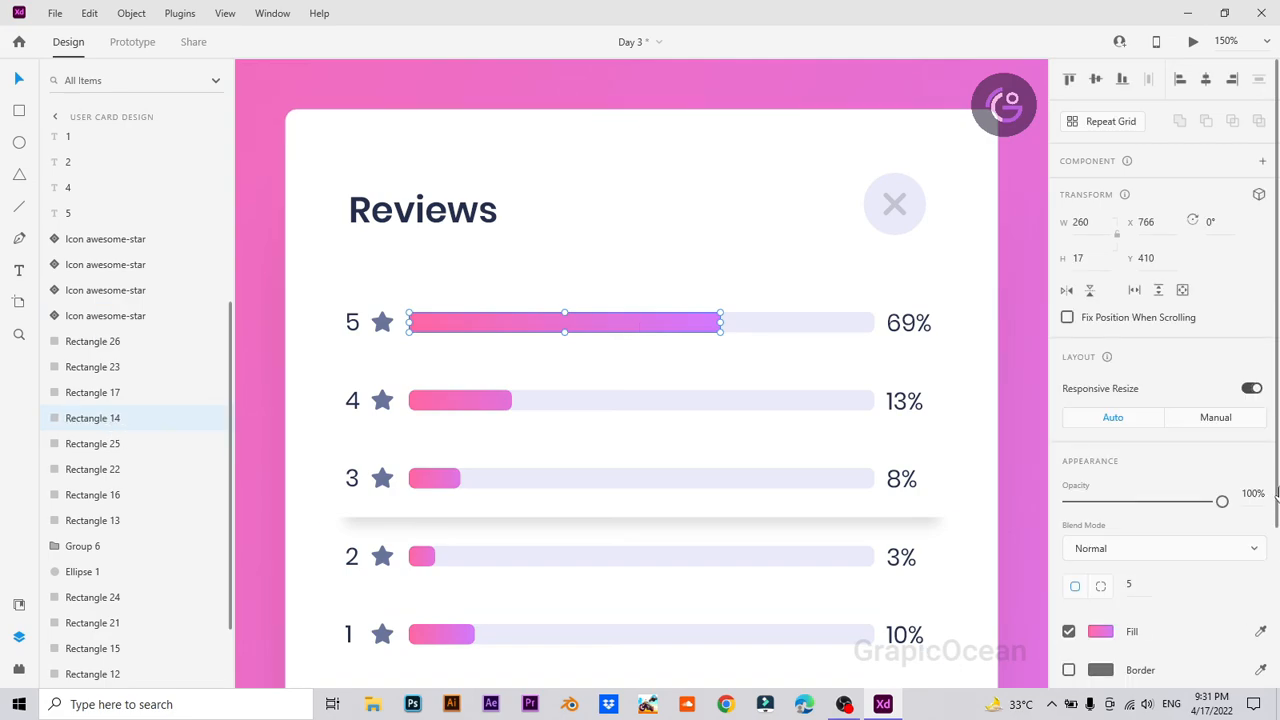
{"action": "left_click_drag", "start_coordinate": [1277, 493], "coordinate": [1277, 549]}
{"action": "key", "text": "Down"}
{"action": "key", "text": "Down"}
{"action": "key", "text": "Down"}
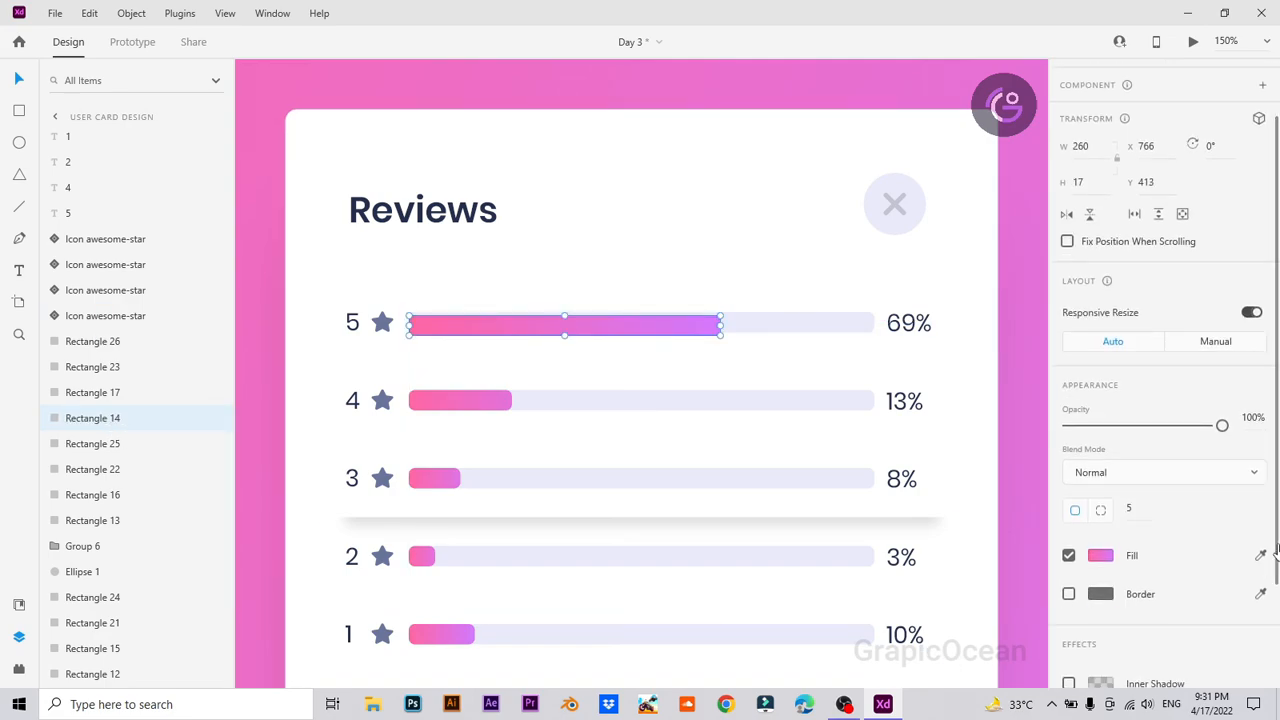
{"action": "key", "text": "ctrl+z"}
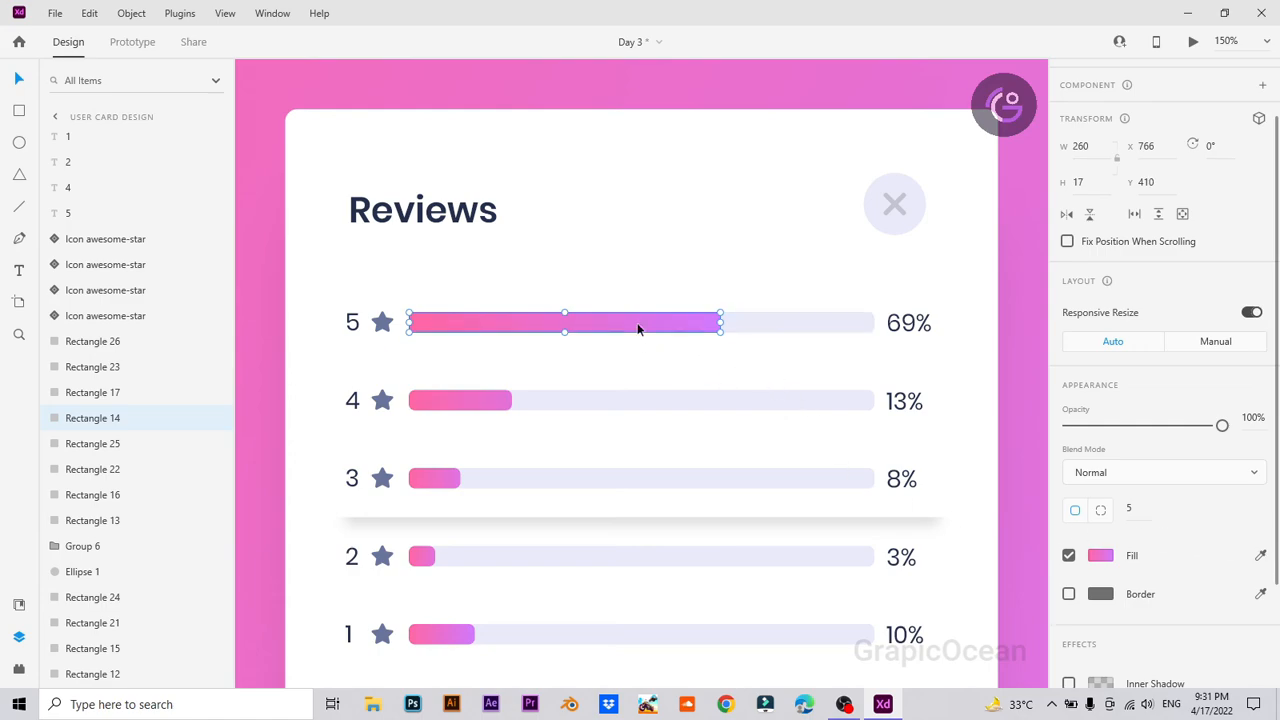
Step: Duplicate the five-star row's gradient bar, then shift the lower copy down 3 px and give it an Object Blur of 5
{"action": "key", "text": "ctrl+d"}
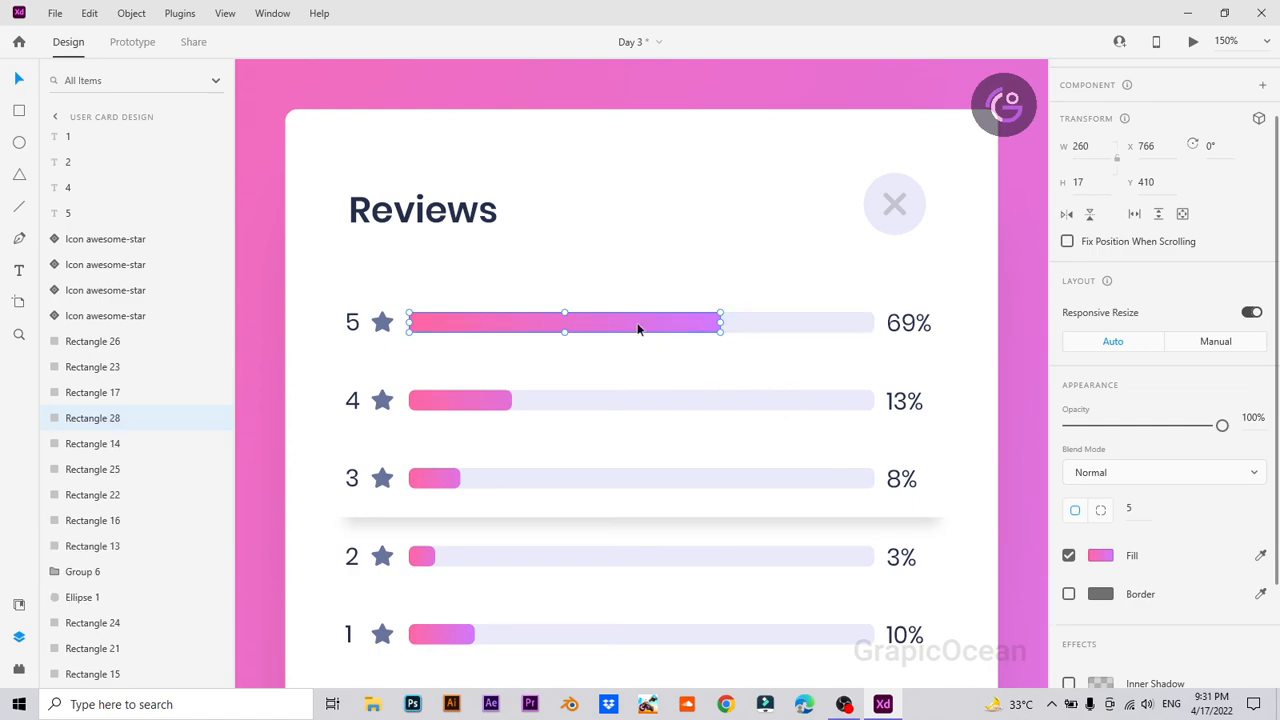
{"action": "left_click", "coordinate": [79, 468]}
{"action": "left_click", "coordinate": [110, 445]}
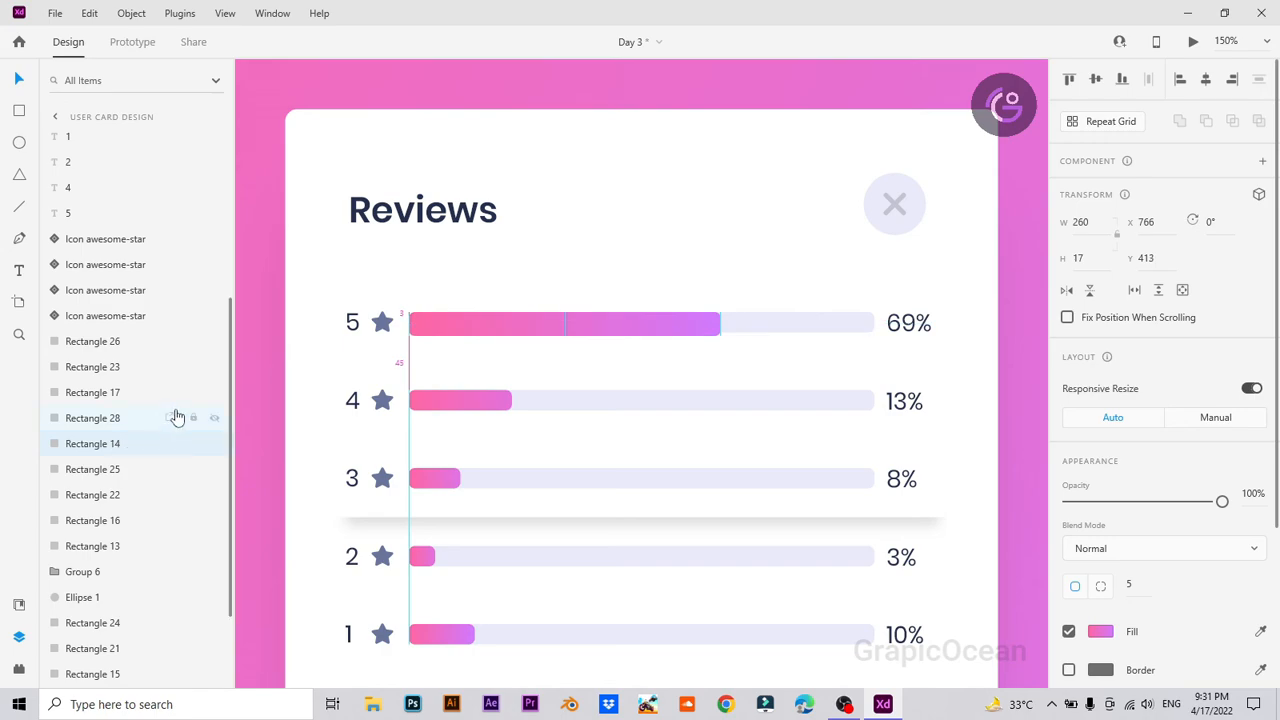
{"action": "scroll", "coordinate": [1098, 624], "scroll_direction": "down", "scroll_amount": 3}
{"action": "left_click", "coordinate": [1100, 621]}
{"action": "left_click", "coordinate": [1122, 655]}
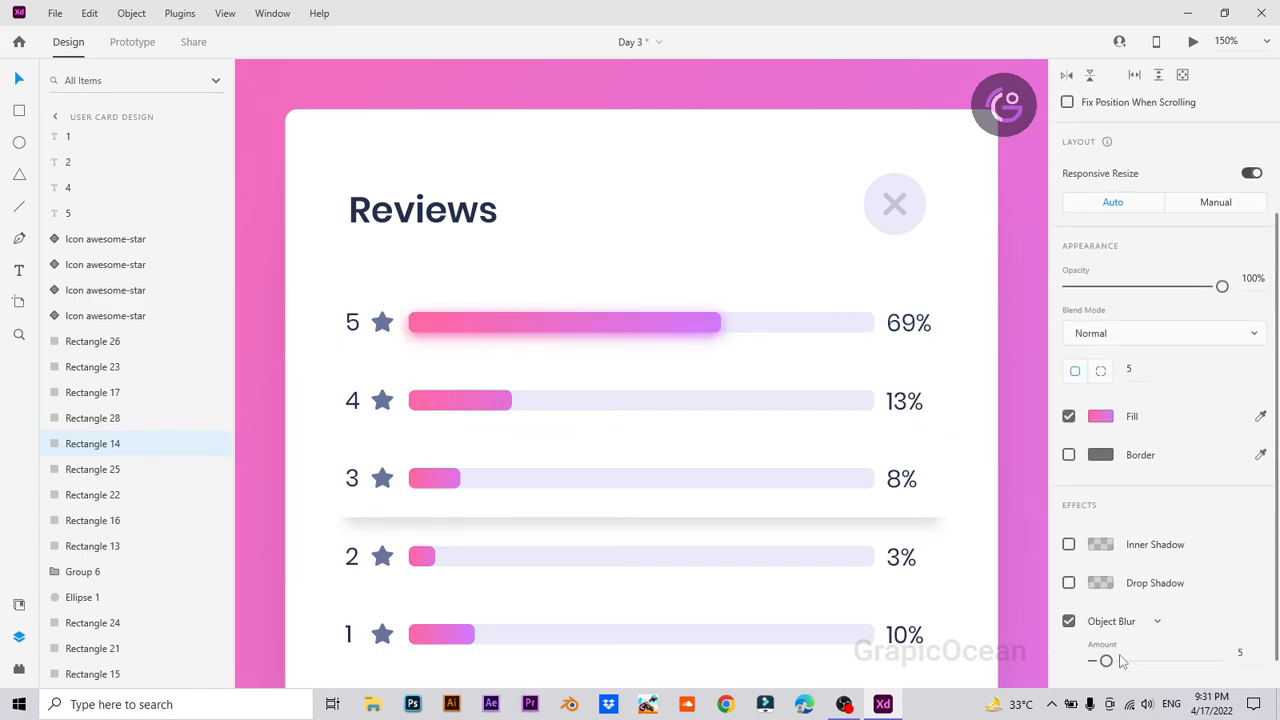
{"action": "left_click", "coordinate": [1033, 228]}
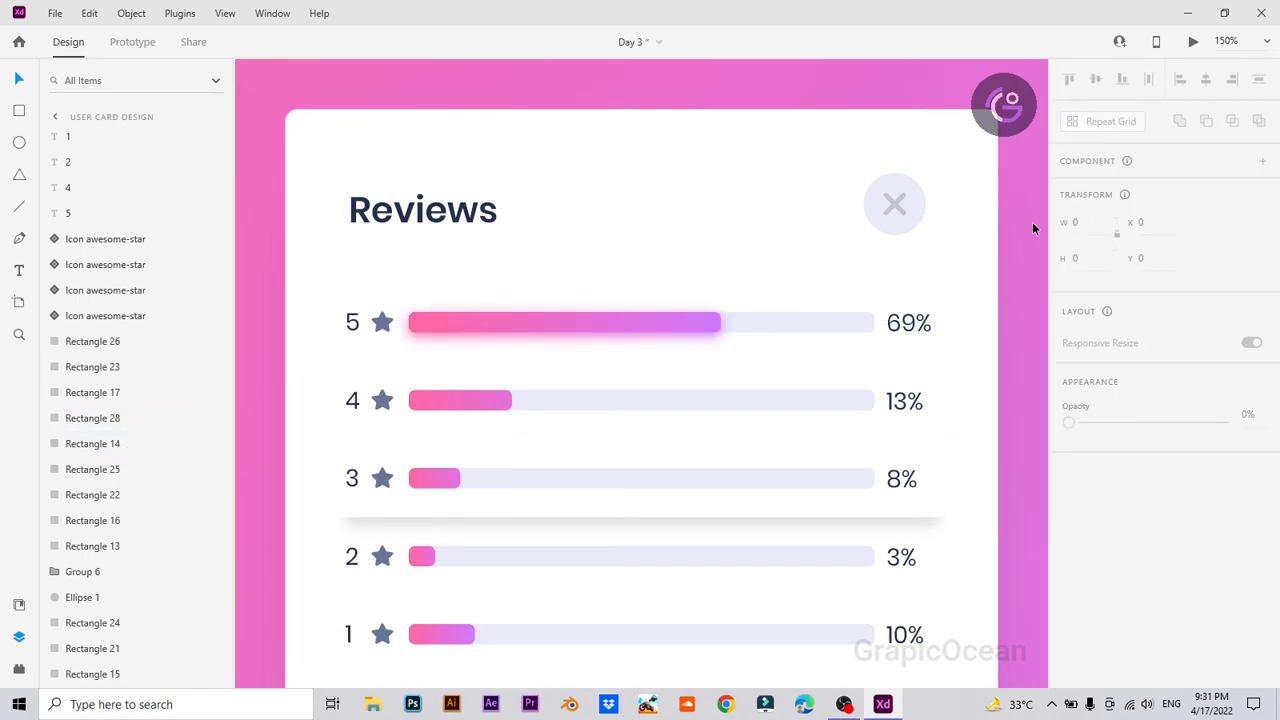
Step: Duplicate the four-star row's gradient bar and apply Object Blur to the lower copy as its glow
{"action": "left_click", "coordinate": [447, 399]}
{"action": "key", "text": "ctrl+d"}
{"action": "left_click", "coordinate": [118, 418]}
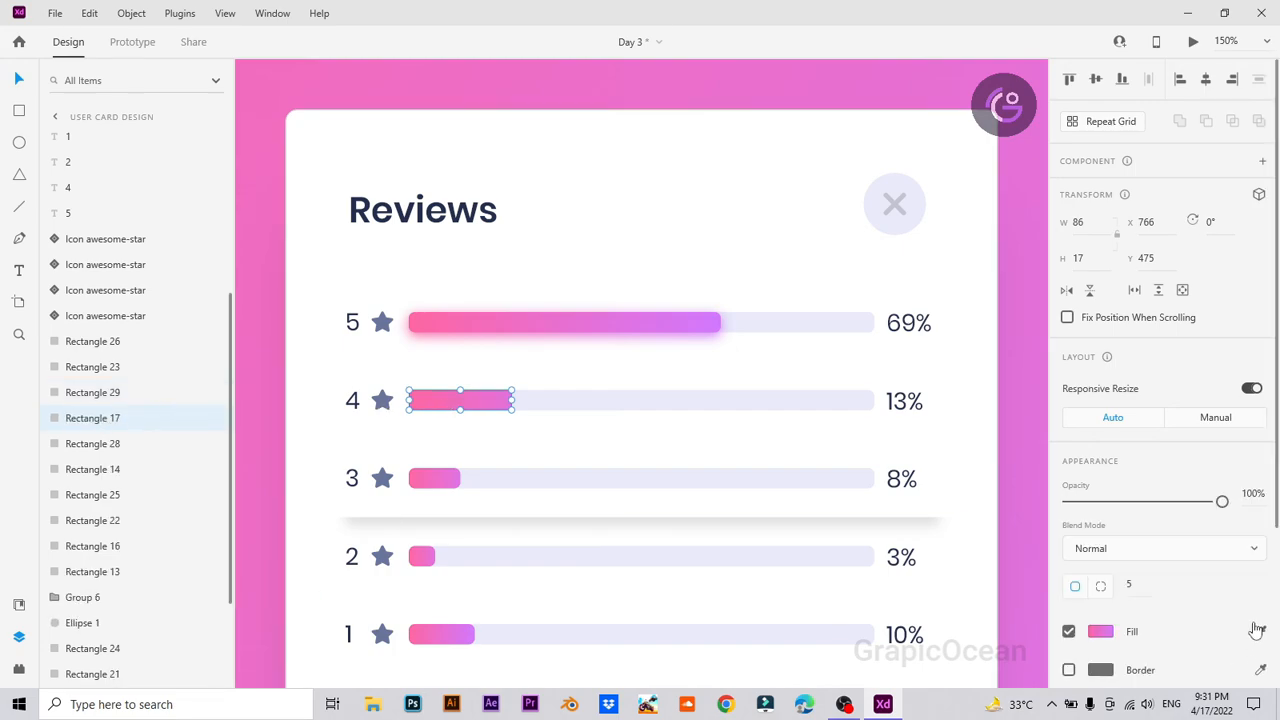
{"action": "scroll", "coordinate": [1160, 642], "scroll_direction": "down", "scroll_amount": 3}
{"action": "left_click", "coordinate": [1125, 622]}
{"action": "left_click", "coordinate": [1122, 655]}
{"action": "left_click", "coordinate": [1024, 508]}
Step: Duplicate the three-star row's gradient bar and apply an Object Blur of 50 to the lower copy
{"action": "left_click", "coordinate": [437, 478]}
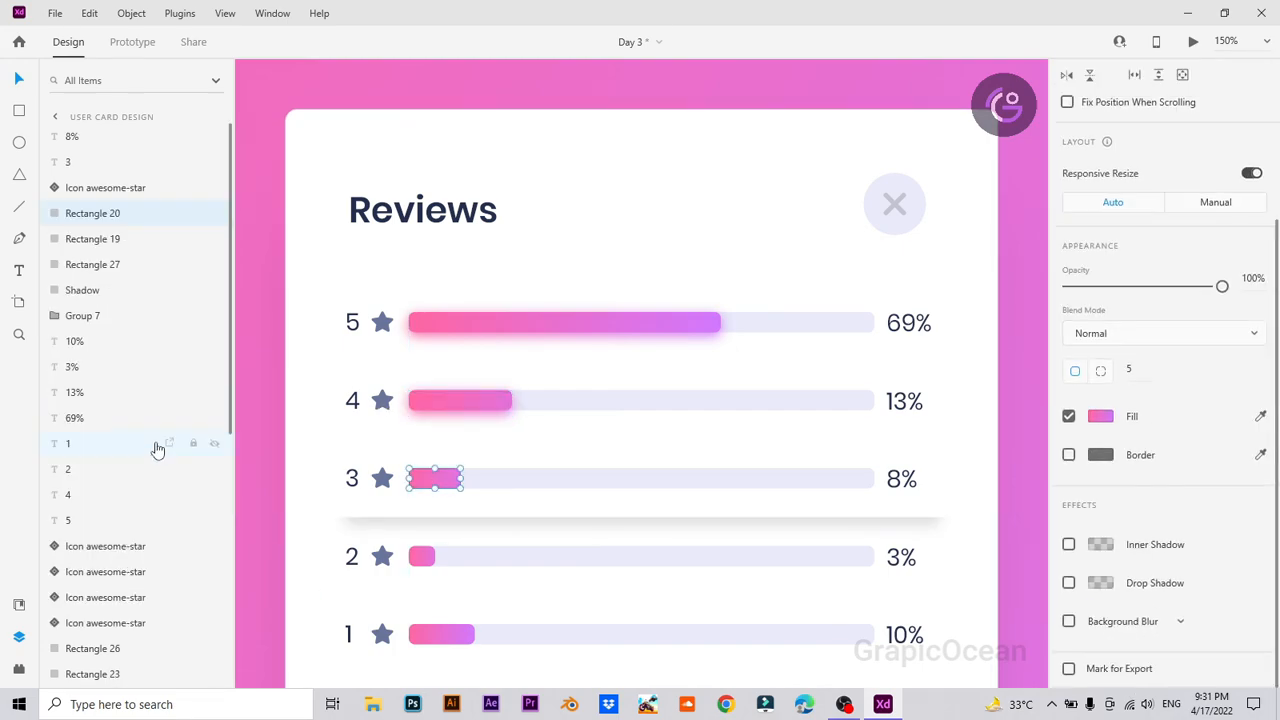
{"action": "key", "text": "ctrl+d"}
{"action": "left_click", "coordinate": [138, 240]}
{"action": "scroll", "coordinate": [1160, 600], "scroll_direction": "down", "scroll_amount": 3}
{"action": "left_click", "coordinate": [1122, 621]}
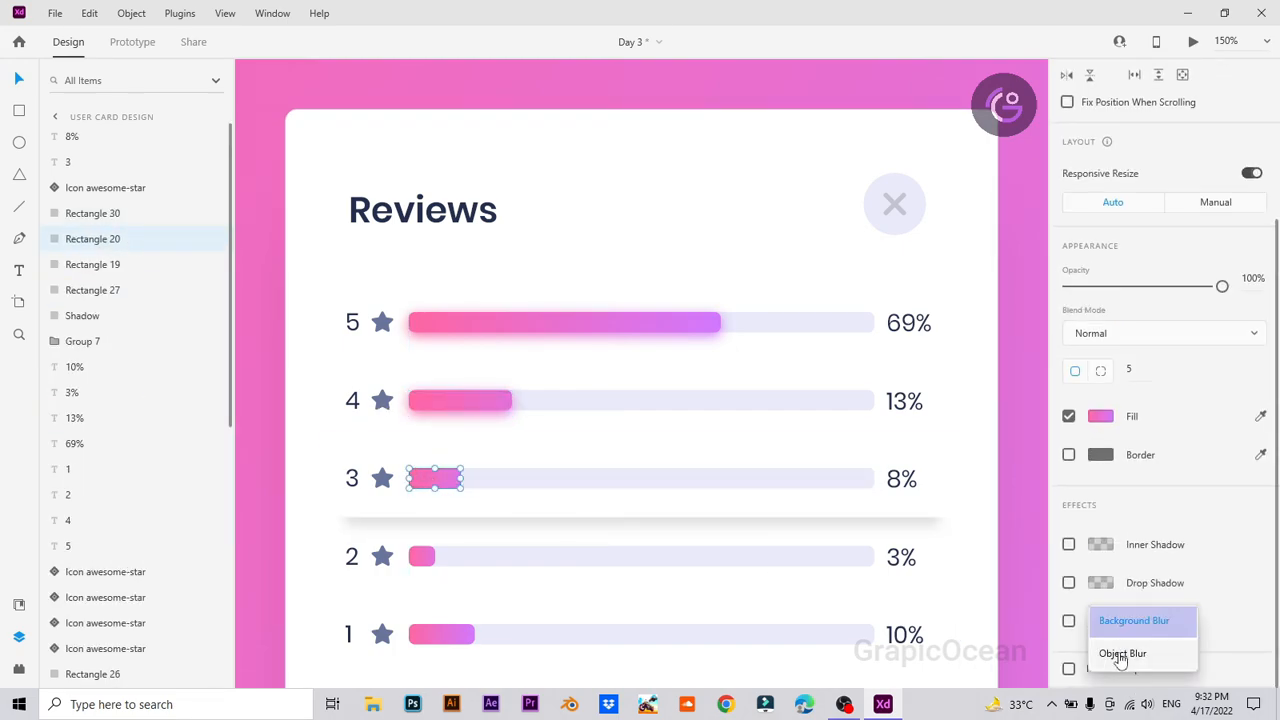
{"action": "left_click", "coordinate": [1122, 654]}
{"action": "left_click_drag", "start_coordinate": [1106, 660], "coordinate": [1276, 676]}
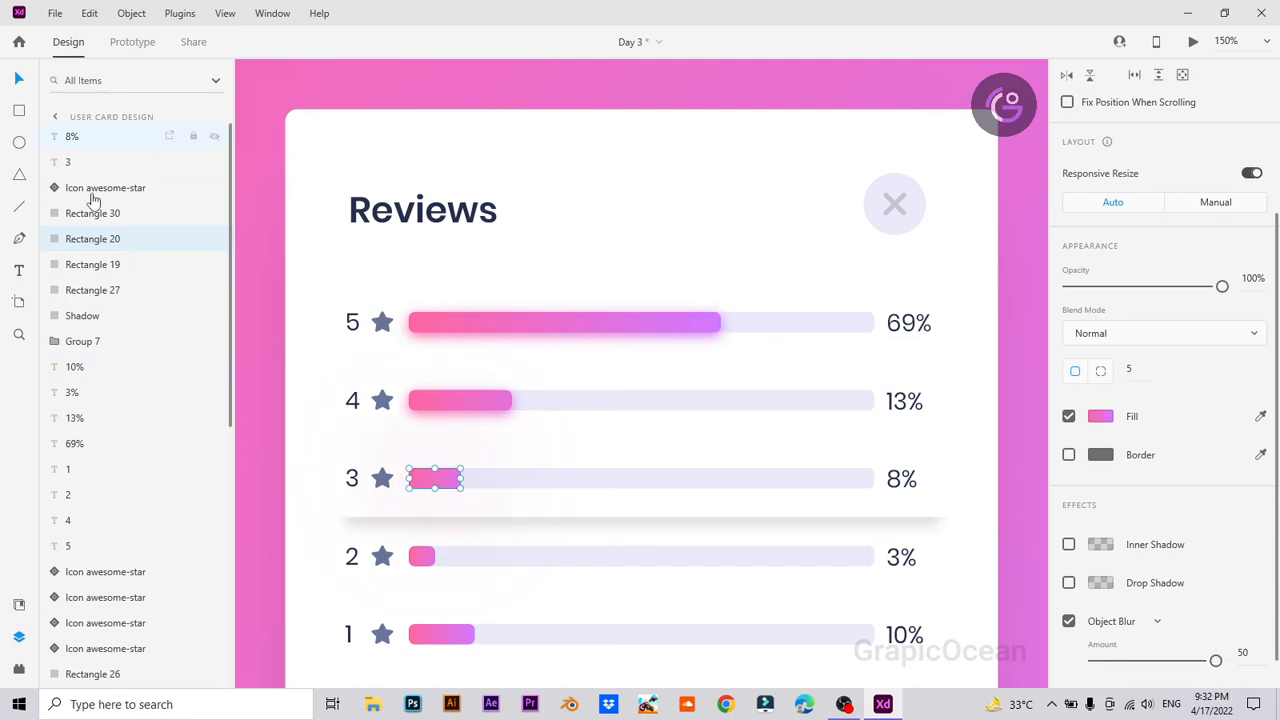
Step: Set the three-star bar copy's Object Blur to 5 and nudge it down until it sits slightly below the original bar
{"action": "left_click", "coordinate": [117, 244]}
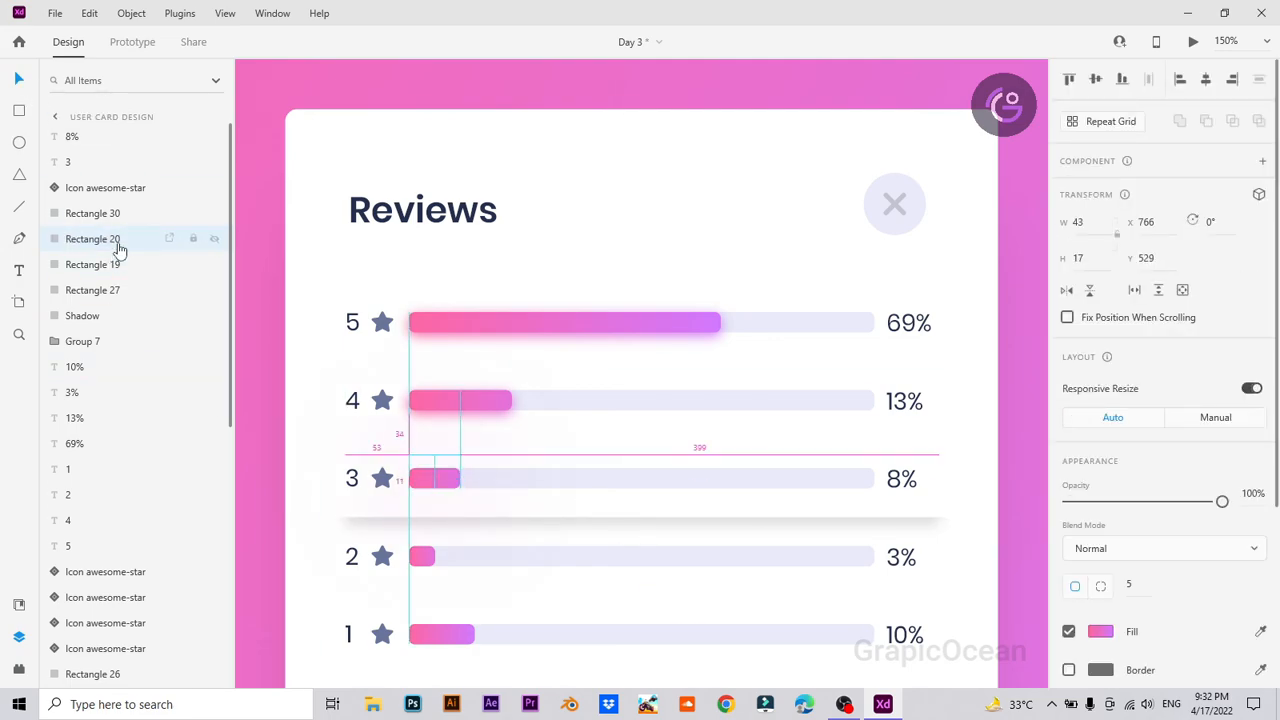
{"action": "scroll", "coordinate": [1210, 640], "scroll_direction": "down", "scroll_amount": 3}
{"action": "left_click_drag", "start_coordinate": [1214, 618], "coordinate": [1107, 624]}
{"action": "left_click", "coordinate": [708, 343]}
{"action": "left_click", "coordinate": [424, 470]}
{"action": "key", "text": "Down"}
{"action": "key", "text": "Down"}
{"action": "key", "text": "Down"}
{"action": "key", "text": "Down"}
{"action": "key", "text": "Down"}
{"action": "key", "text": "Down"}
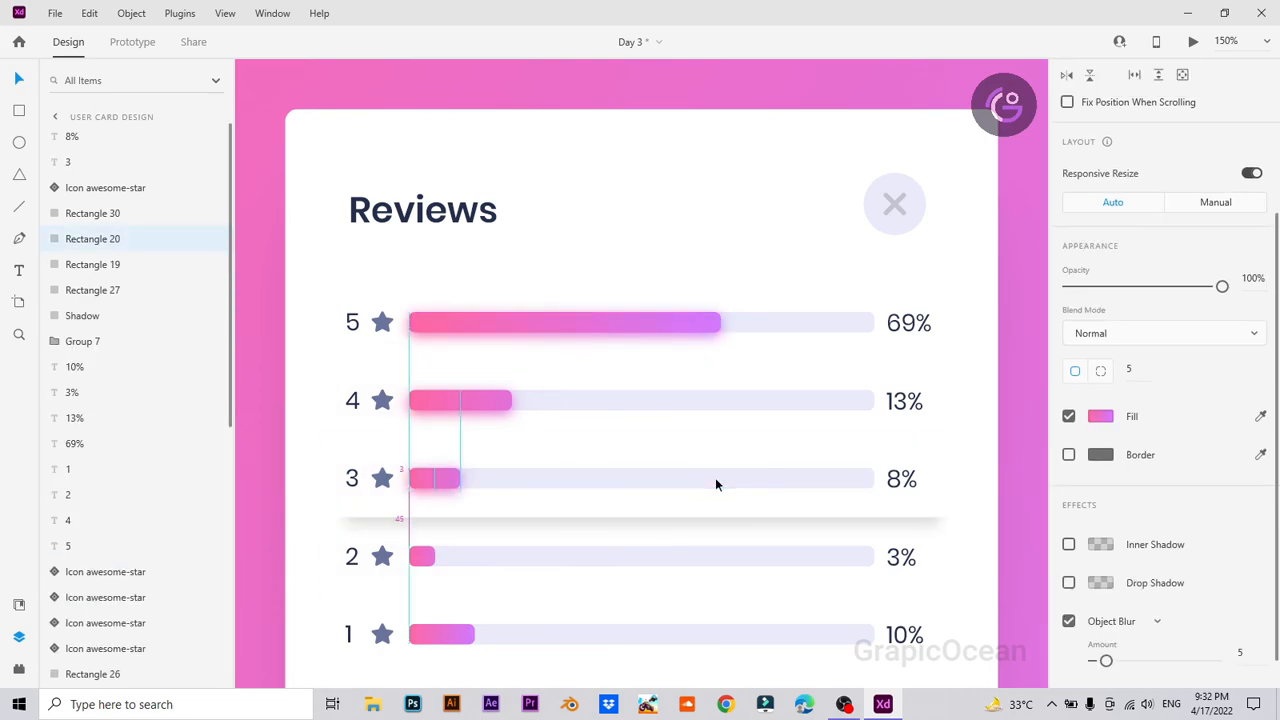
Step: Duplicate the two-star row's gradient bar and apply an Object Blur of 5 to the lower copy
{"action": "scroll", "coordinate": [715, 484], "scroll_direction": "down", "scroll_amount": 4}
{"action": "left_click", "coordinate": [430, 353]}
{"action": "scroll", "coordinate": [1071, 621], "scroll_direction": "down", "scroll_amount": 3}
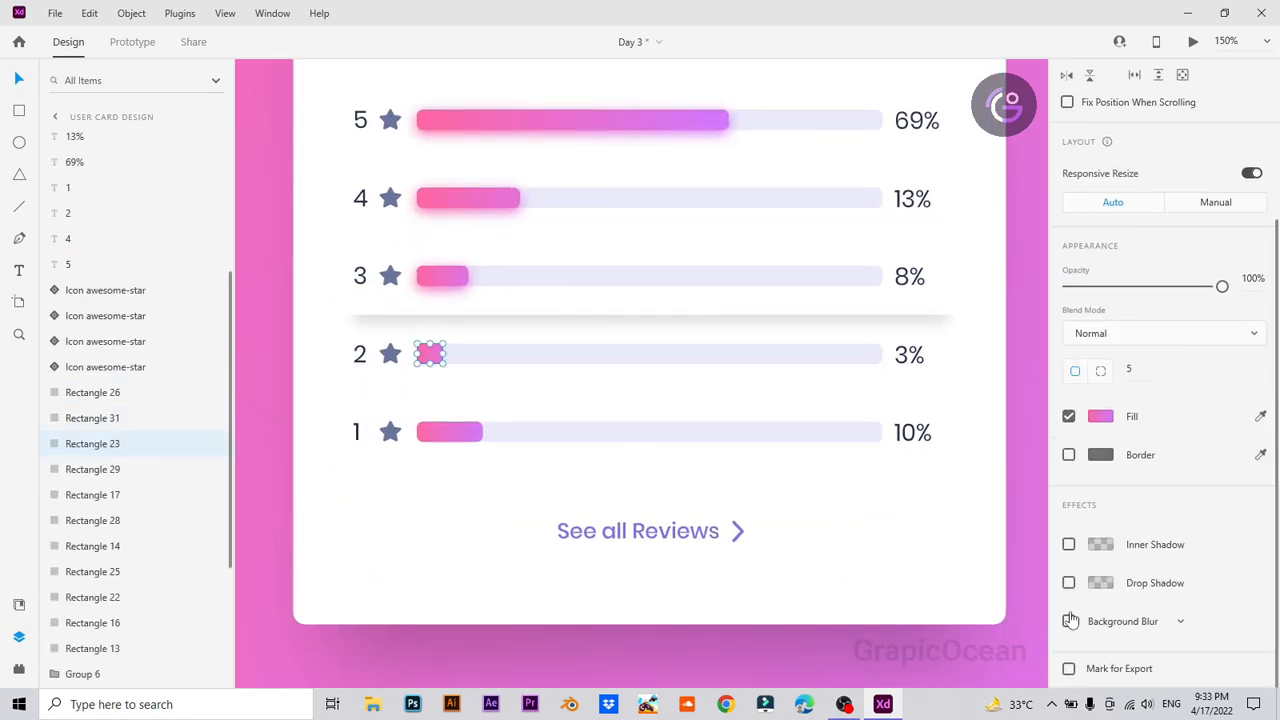
{"action": "left_click", "coordinate": [1069, 621]}
{"action": "type", "text": "5"}
{"action": "key", "text": "Return"}
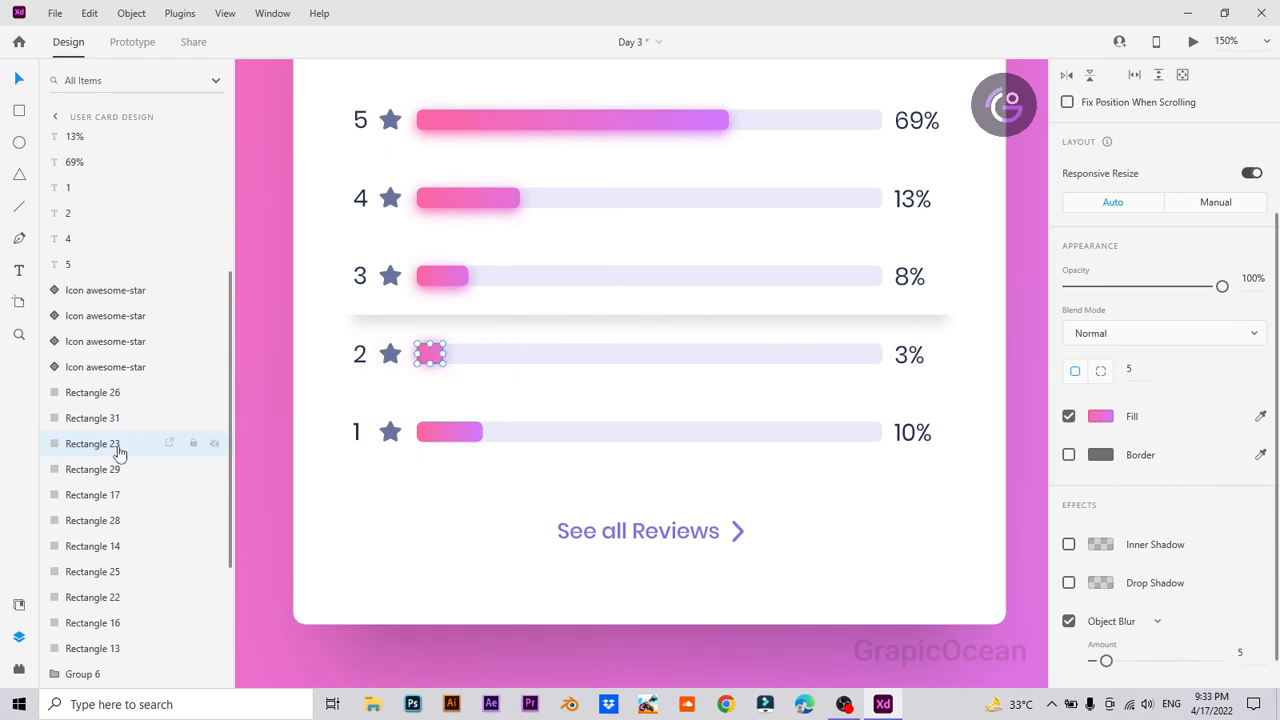
Step: Duplicate the one-star row's gradient bar, then shift the lower copy down 3 px and apply Object Blur to it
{"action": "left_click", "coordinate": [464, 439]}
{"action": "key", "text": "ctrl+d"}
{"action": "left_click", "coordinate": [150, 419]}
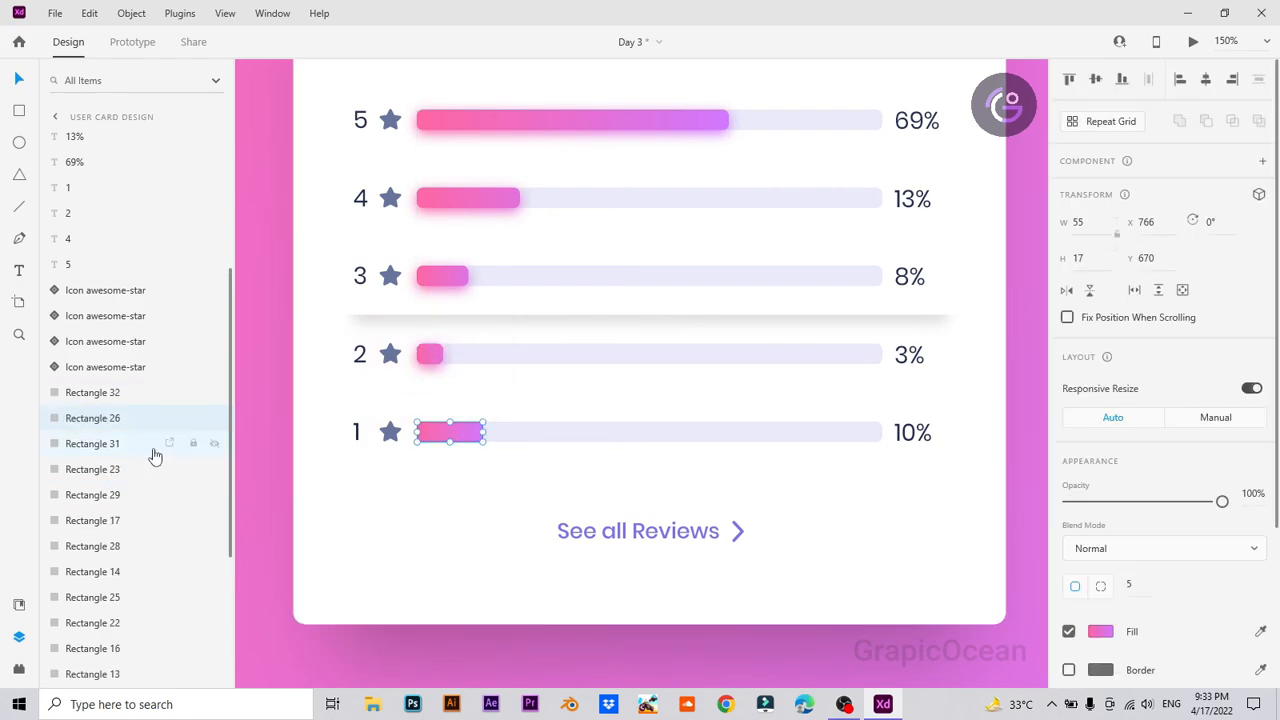
{"action": "key", "text": "Down"}
{"action": "key", "text": "Down"}
{"action": "key", "text": "Down"}
{"action": "scroll", "coordinate": [1276, 510], "scroll_direction": "down", "scroll_amount": 5}
{"action": "left_click", "coordinate": [1143, 617]}
{"action": "left_click", "coordinate": [1114, 651]}
{"action": "left_click", "coordinate": [865, 665]}
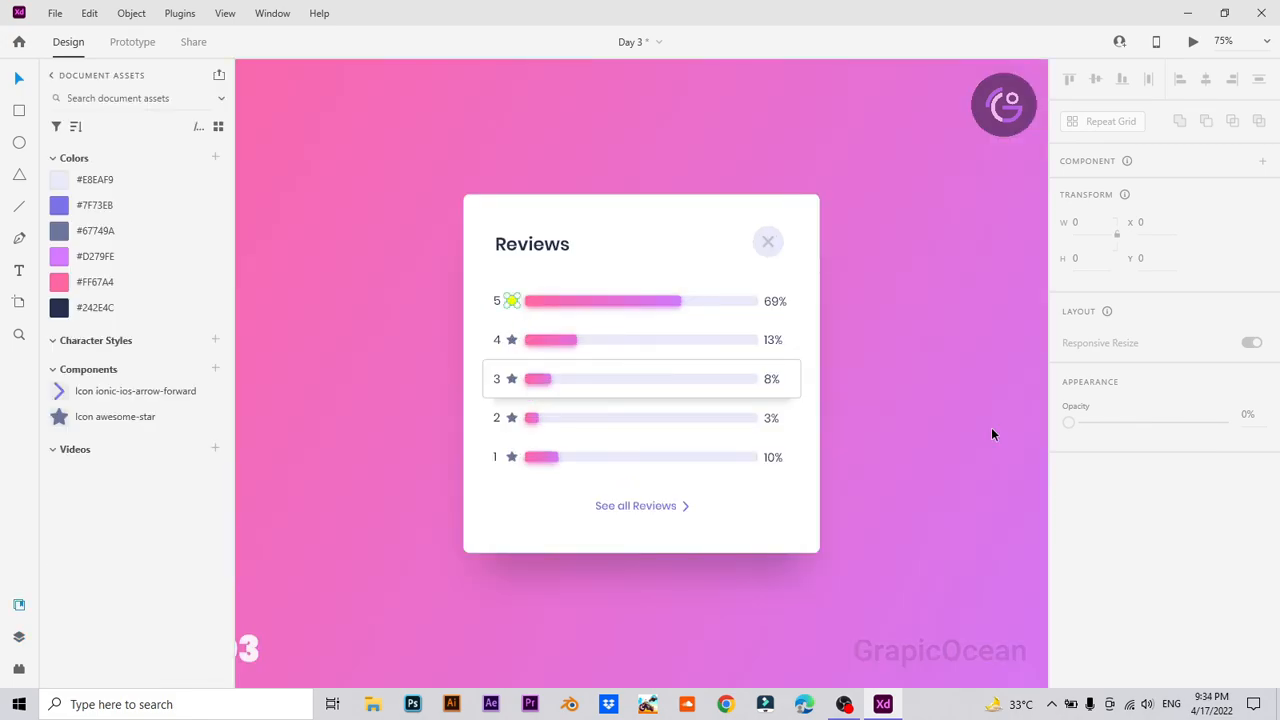
Step: Undo the yellow fill on the five-star row's star icon
{"action": "key", "text": "ctrl+z"}
{"action": "key", "text": "ctrl+z"}
{"action": "key", "text": "ctrl+plus"}
{"action": "key", "text": "ctrl+plus"}
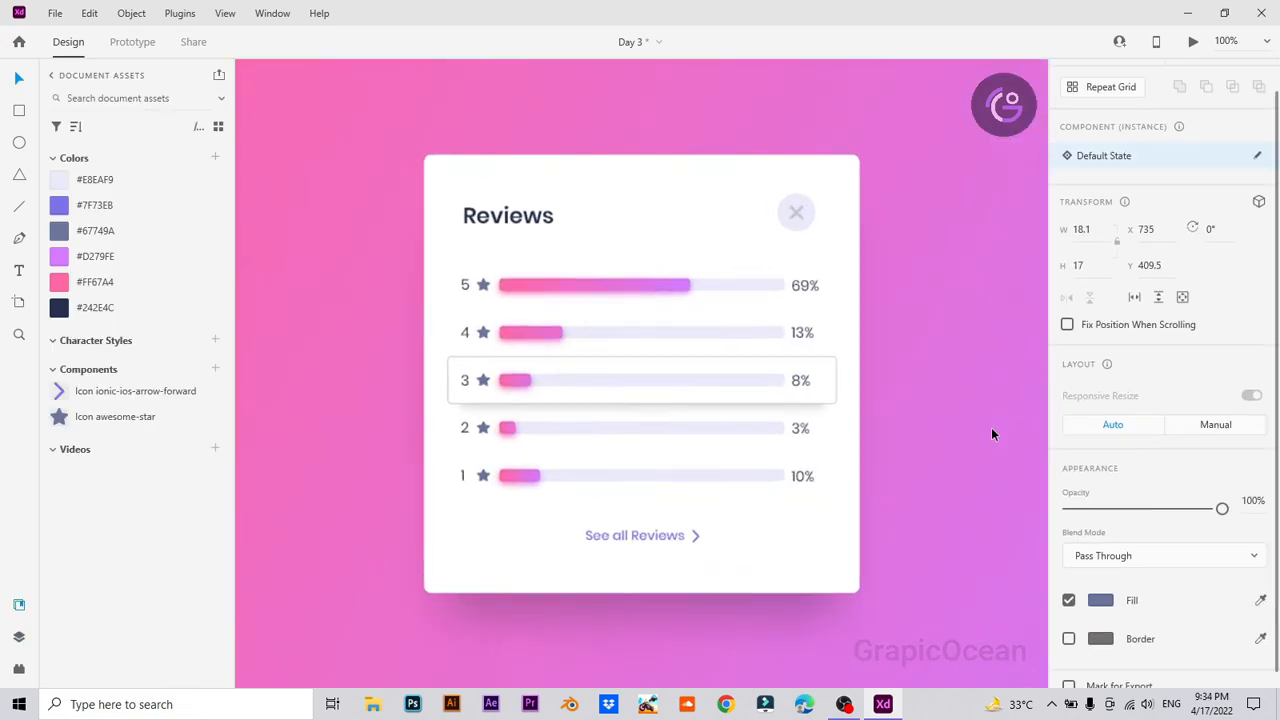
Step: Change the fill of the three-star row's star icon to golden yellow #FFBB00
{"action": "left_click", "coordinate": [385, 388]}
{"action": "left_click", "coordinate": [1101, 603]}
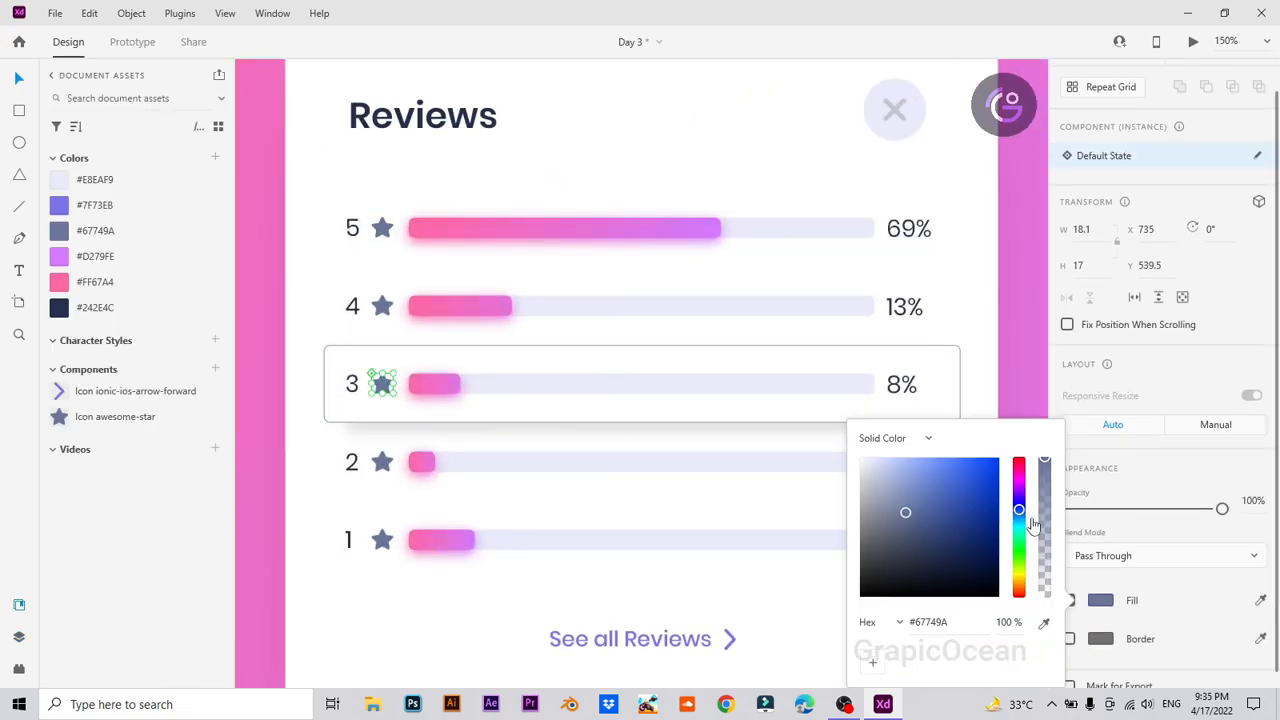
{"action": "left_click_drag", "start_coordinate": [1033, 524], "coordinate": [1020, 580]}
{"action": "left_click_drag", "start_coordinate": [976, 518], "coordinate": [1012, 460]}
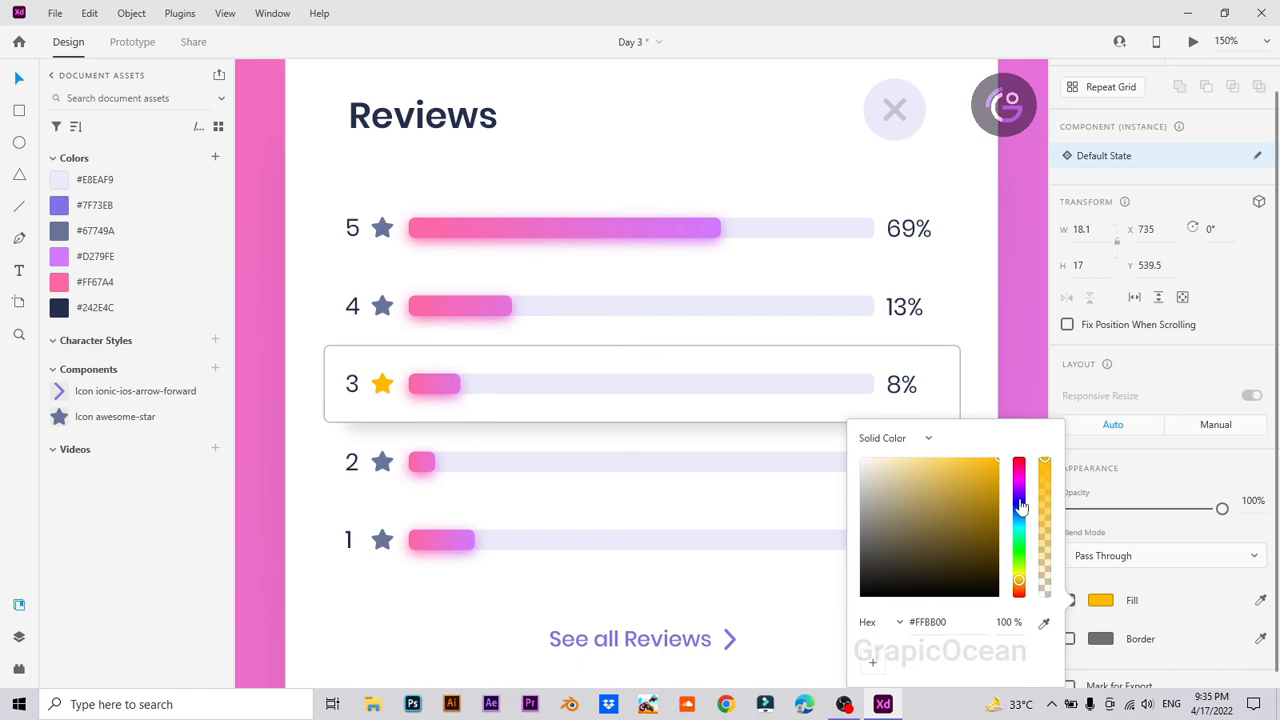
{"action": "left_click", "coordinate": [1014, 361]}
{"action": "key", "text": "ctrl+0"}
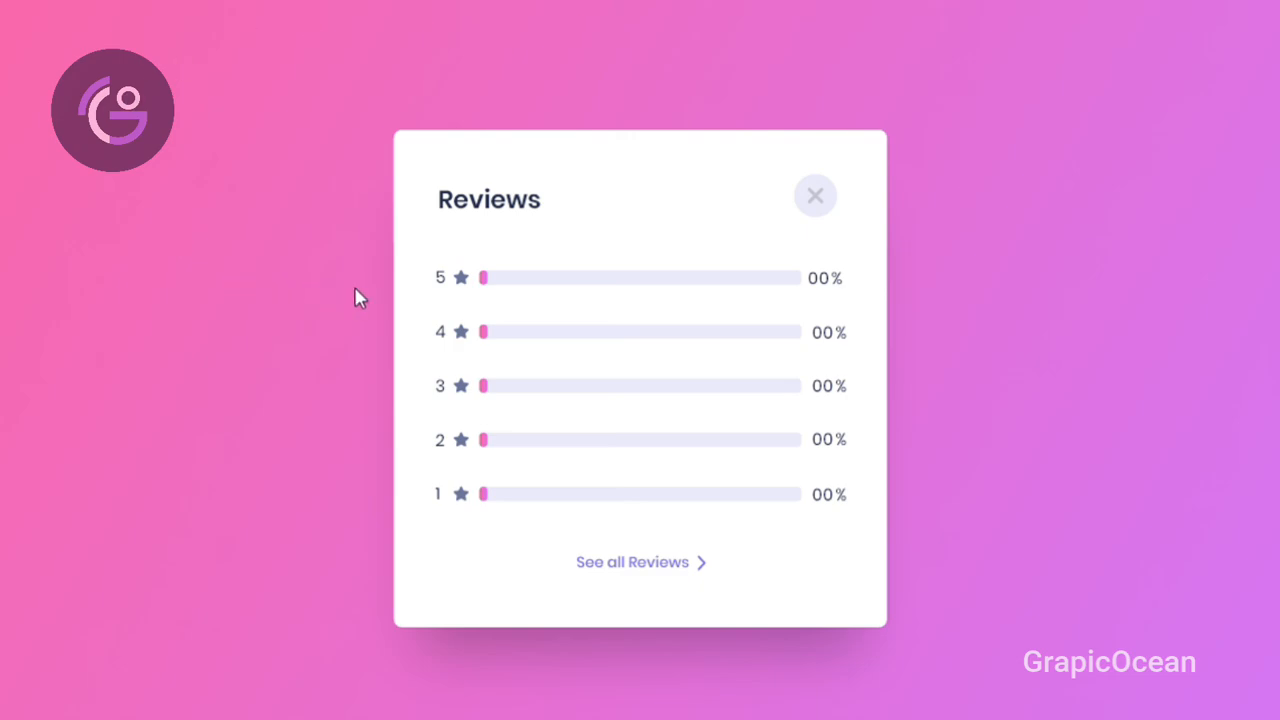
Step: Preview the interactive highlight states of the rating rows on the finished Reviews card
{"action": "mouse_move", "coordinate": [590, 296]}
{"action": "mouse_move", "coordinate": [600, 344]}
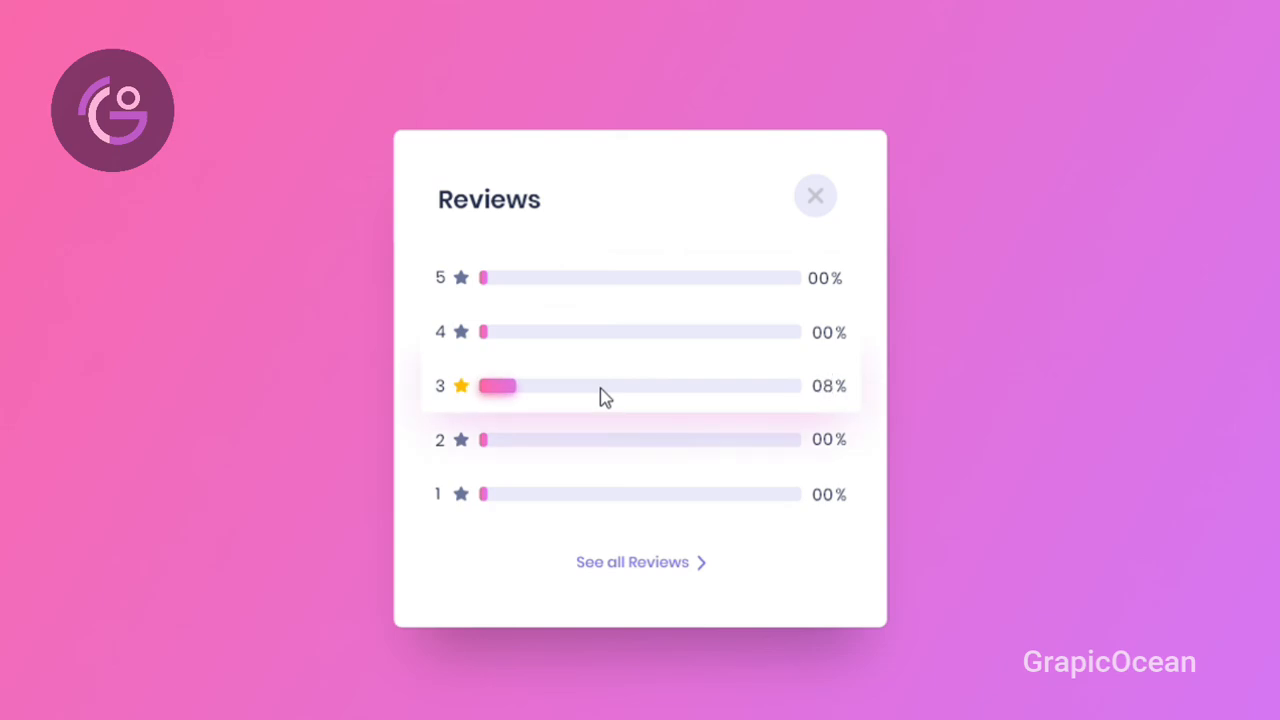
{"action": "mouse_move", "coordinate": [603, 448]}
{"action": "mouse_move", "coordinate": [615, 507]}
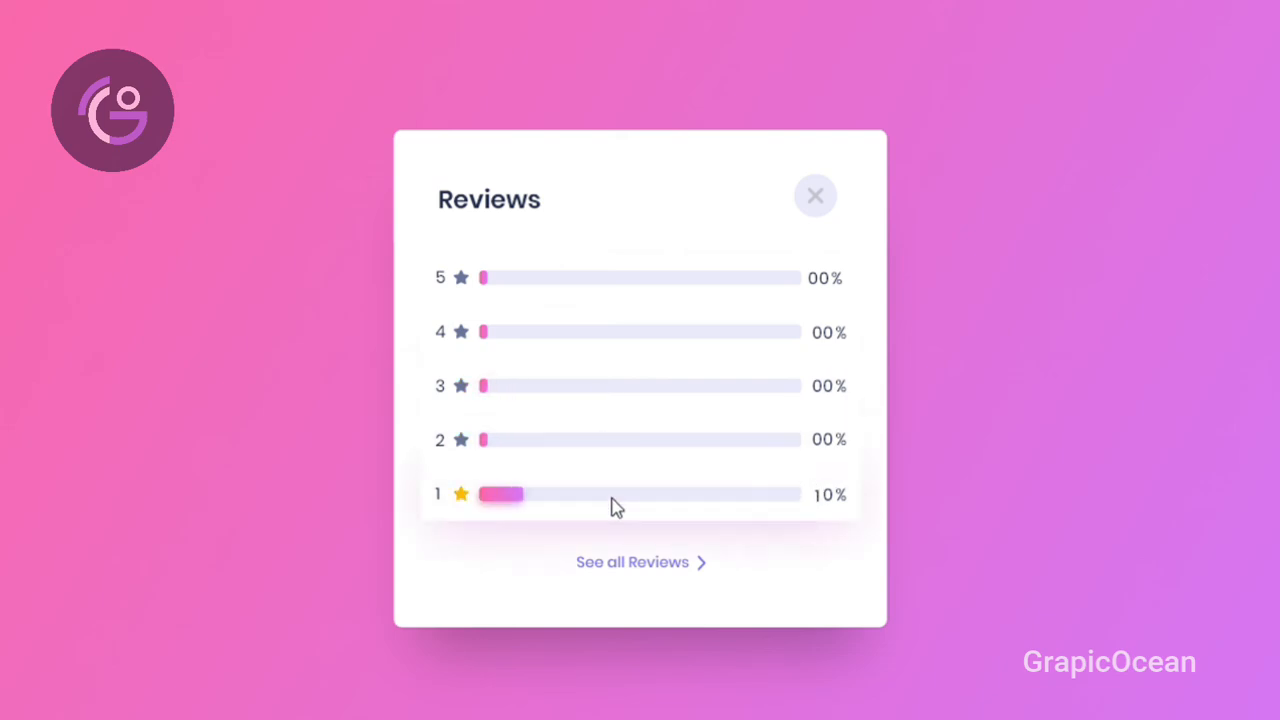